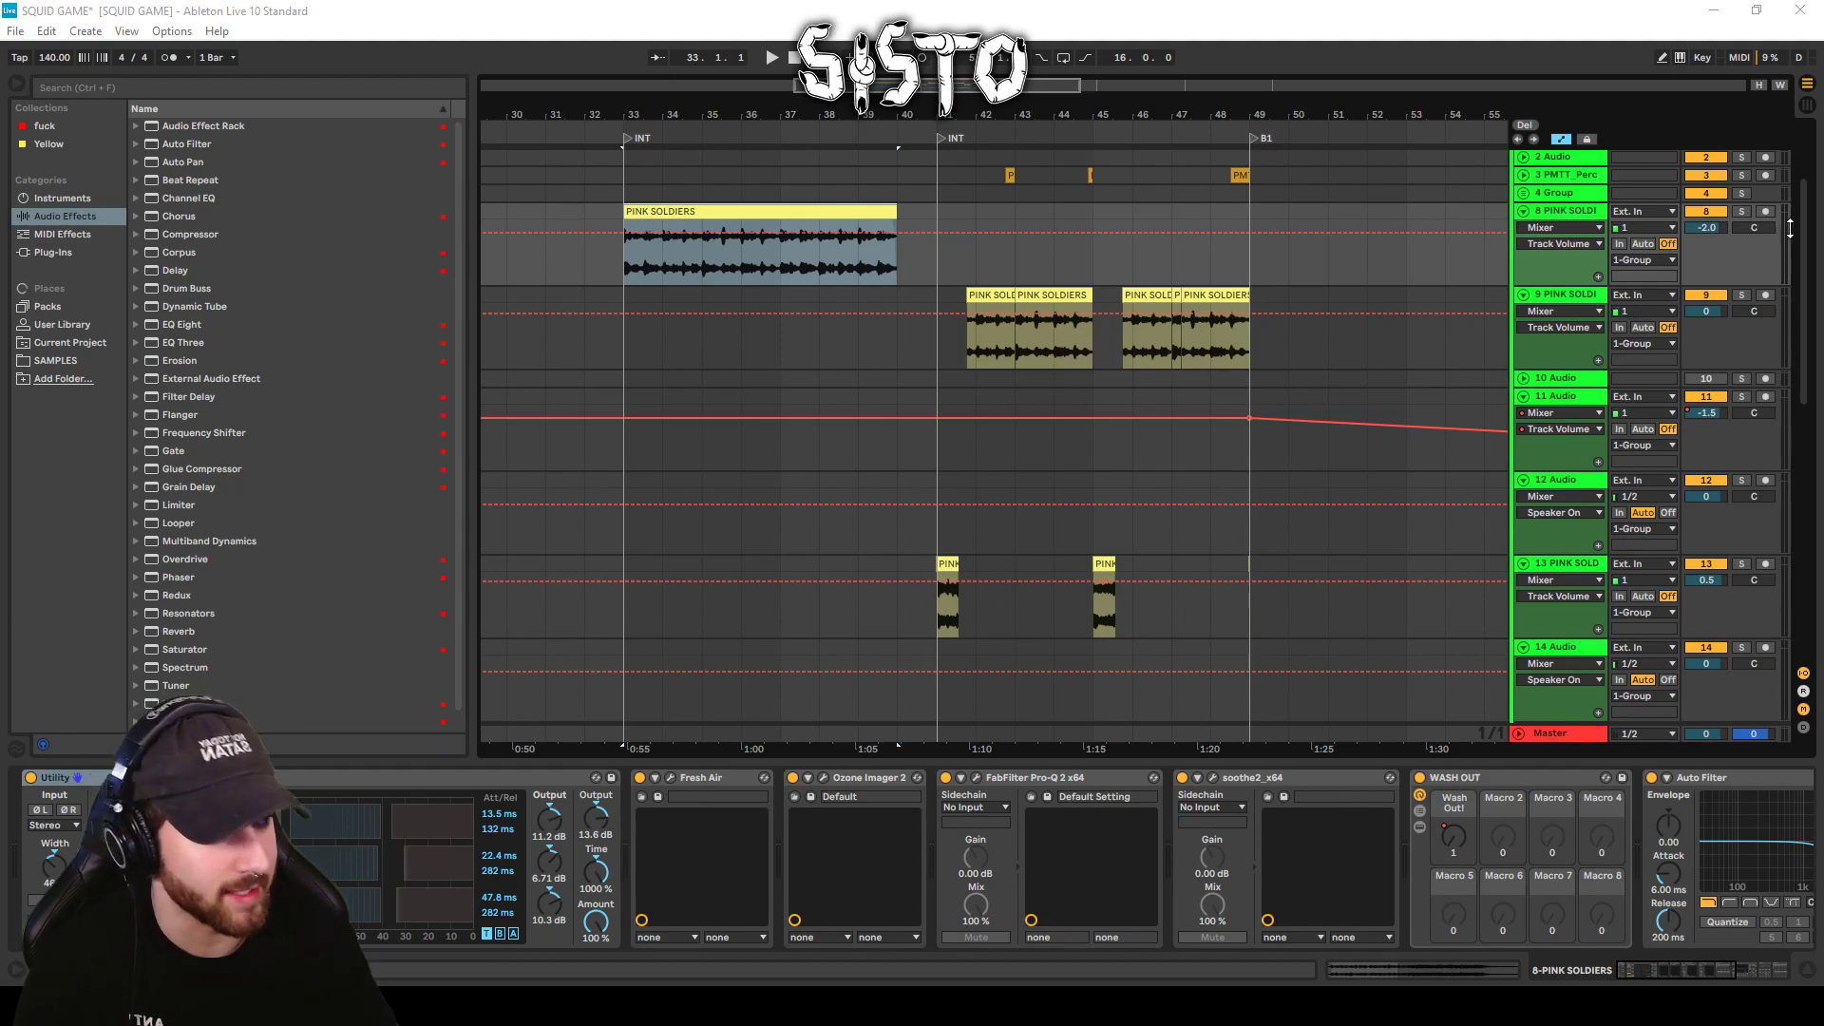
Solo track 8 PINK SOLDIERS and play its clip from the first INT marker at bar 33.
left_click(1741, 210)
key("space")
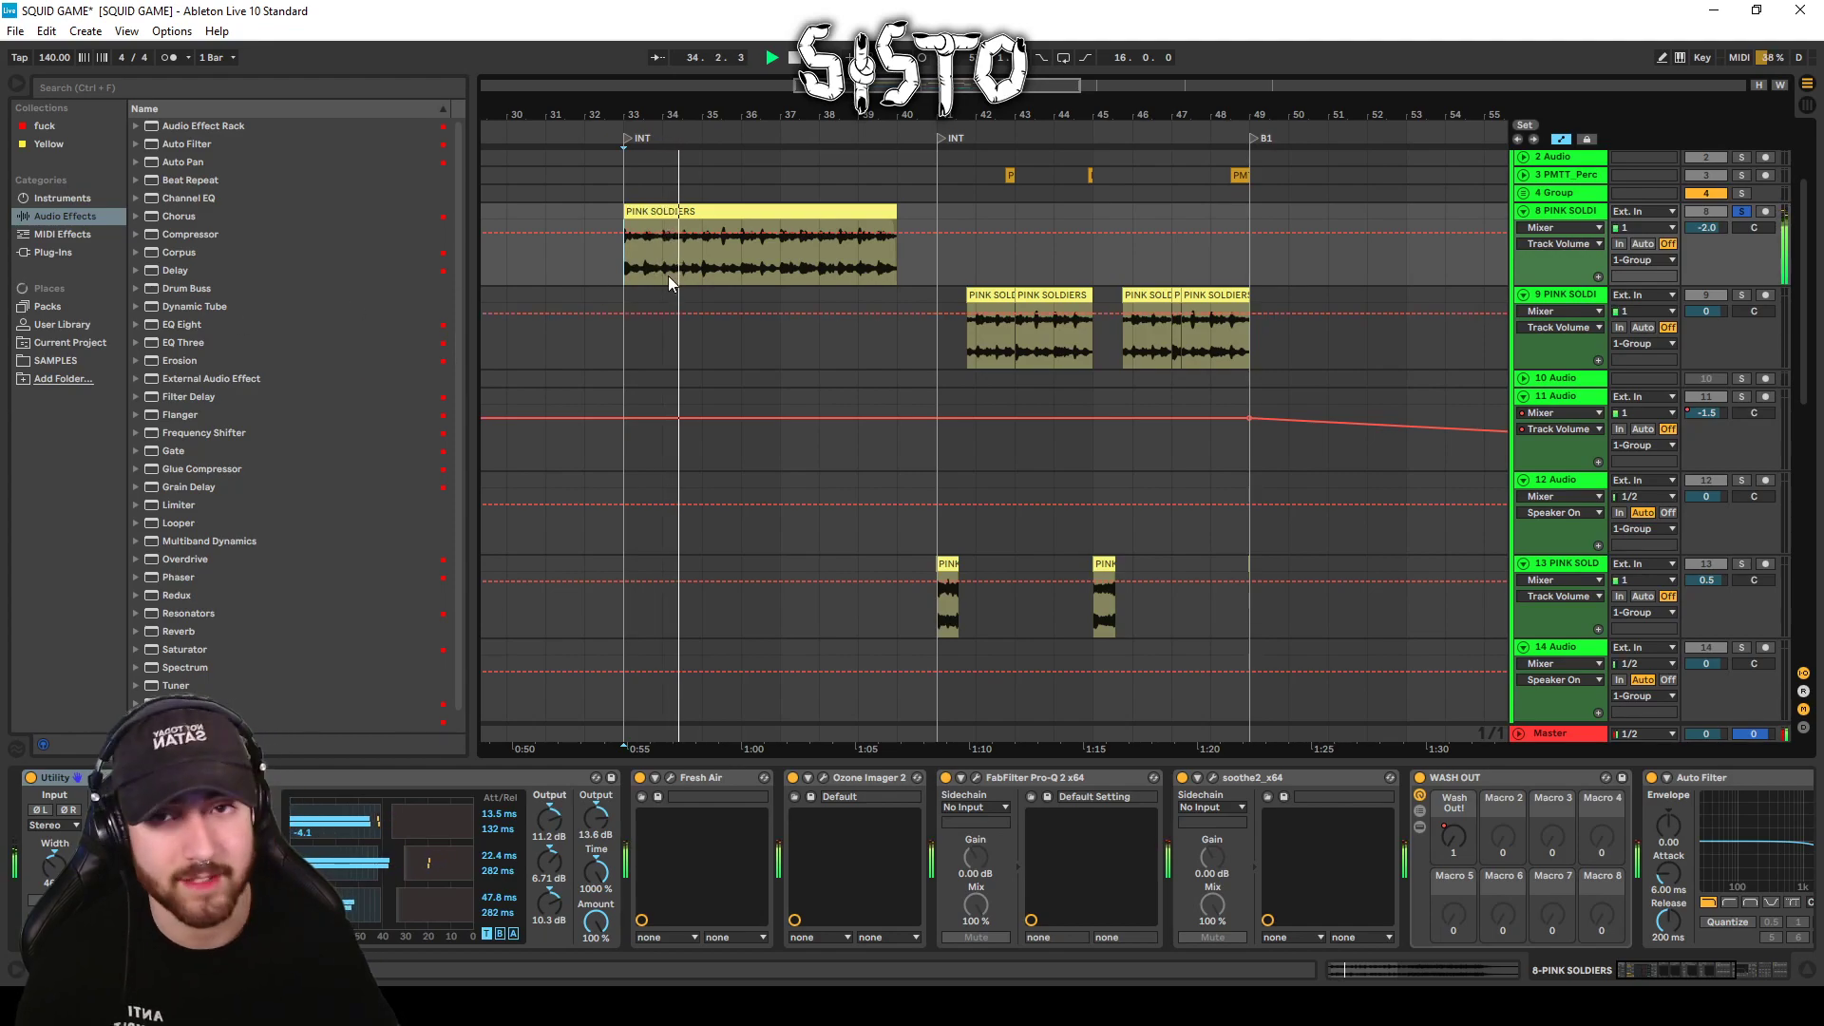
key("space")
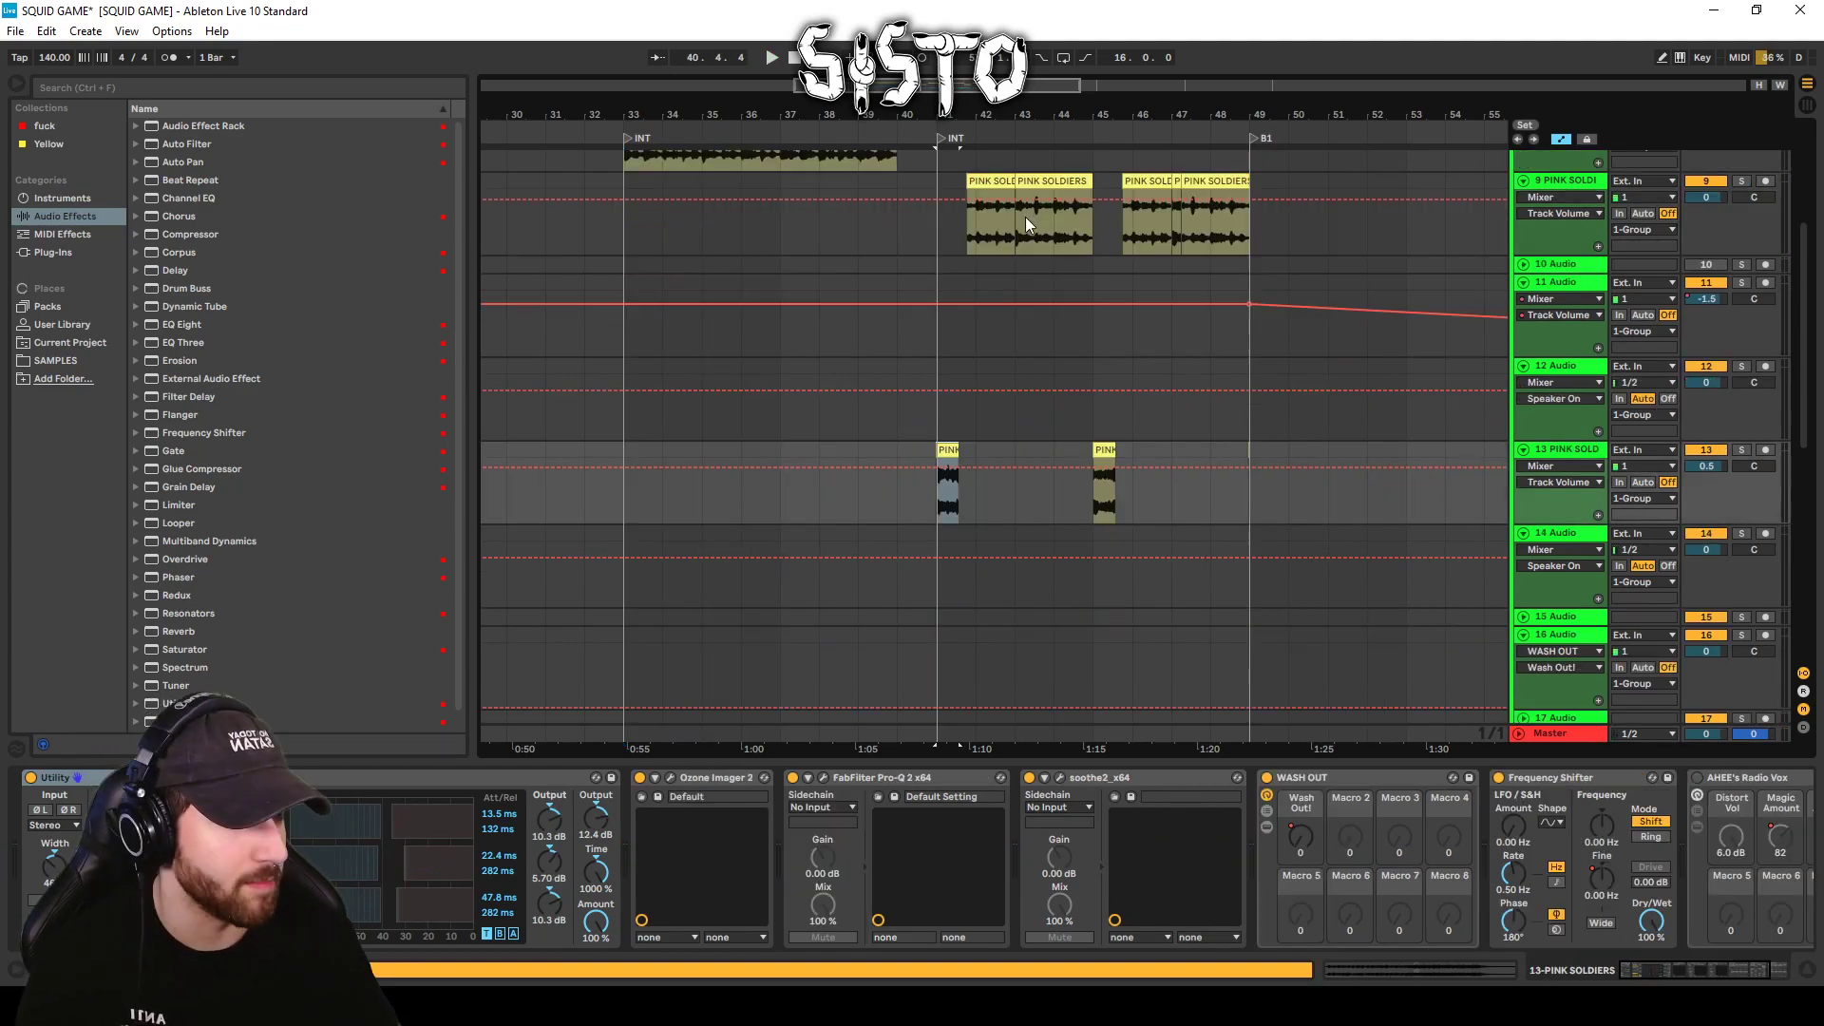
Play the vocal chops on tracks 9 and 13 from the second INT marker and show track 9's devices.
scroll(851, 256, "up", 3)
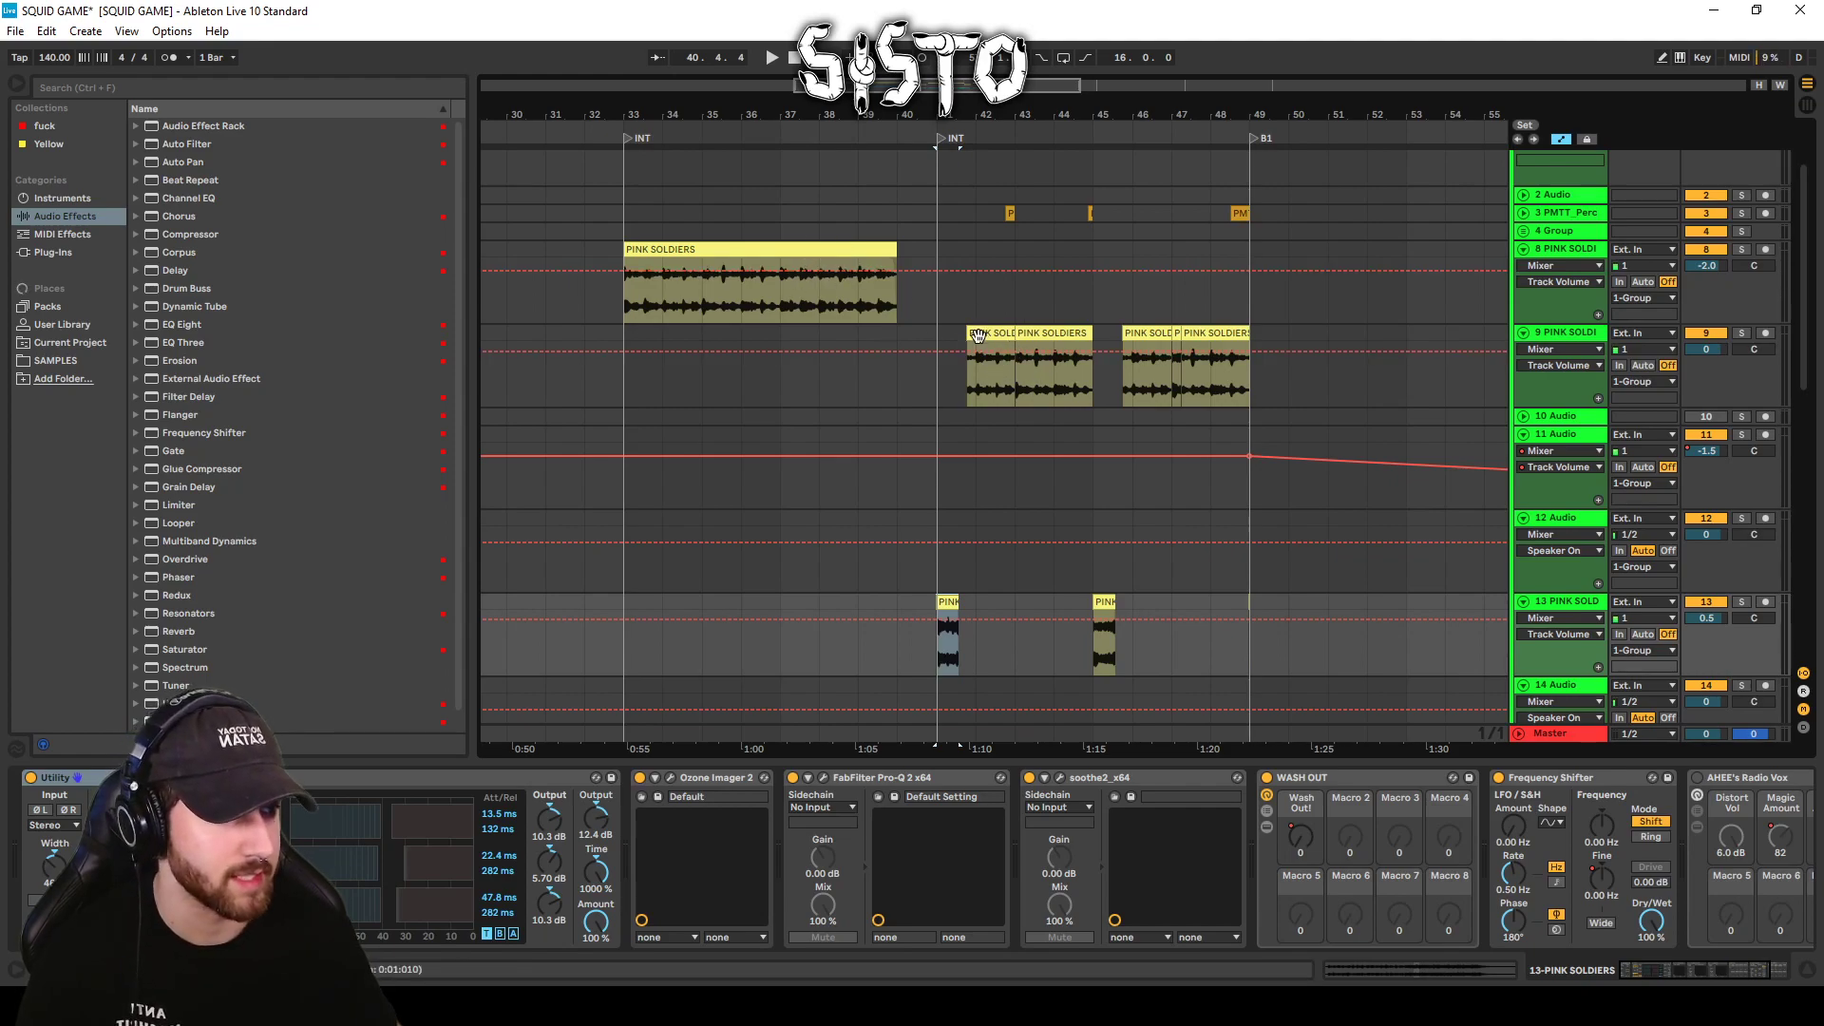
key("space")
scroll(1235, 475, "down", 1)
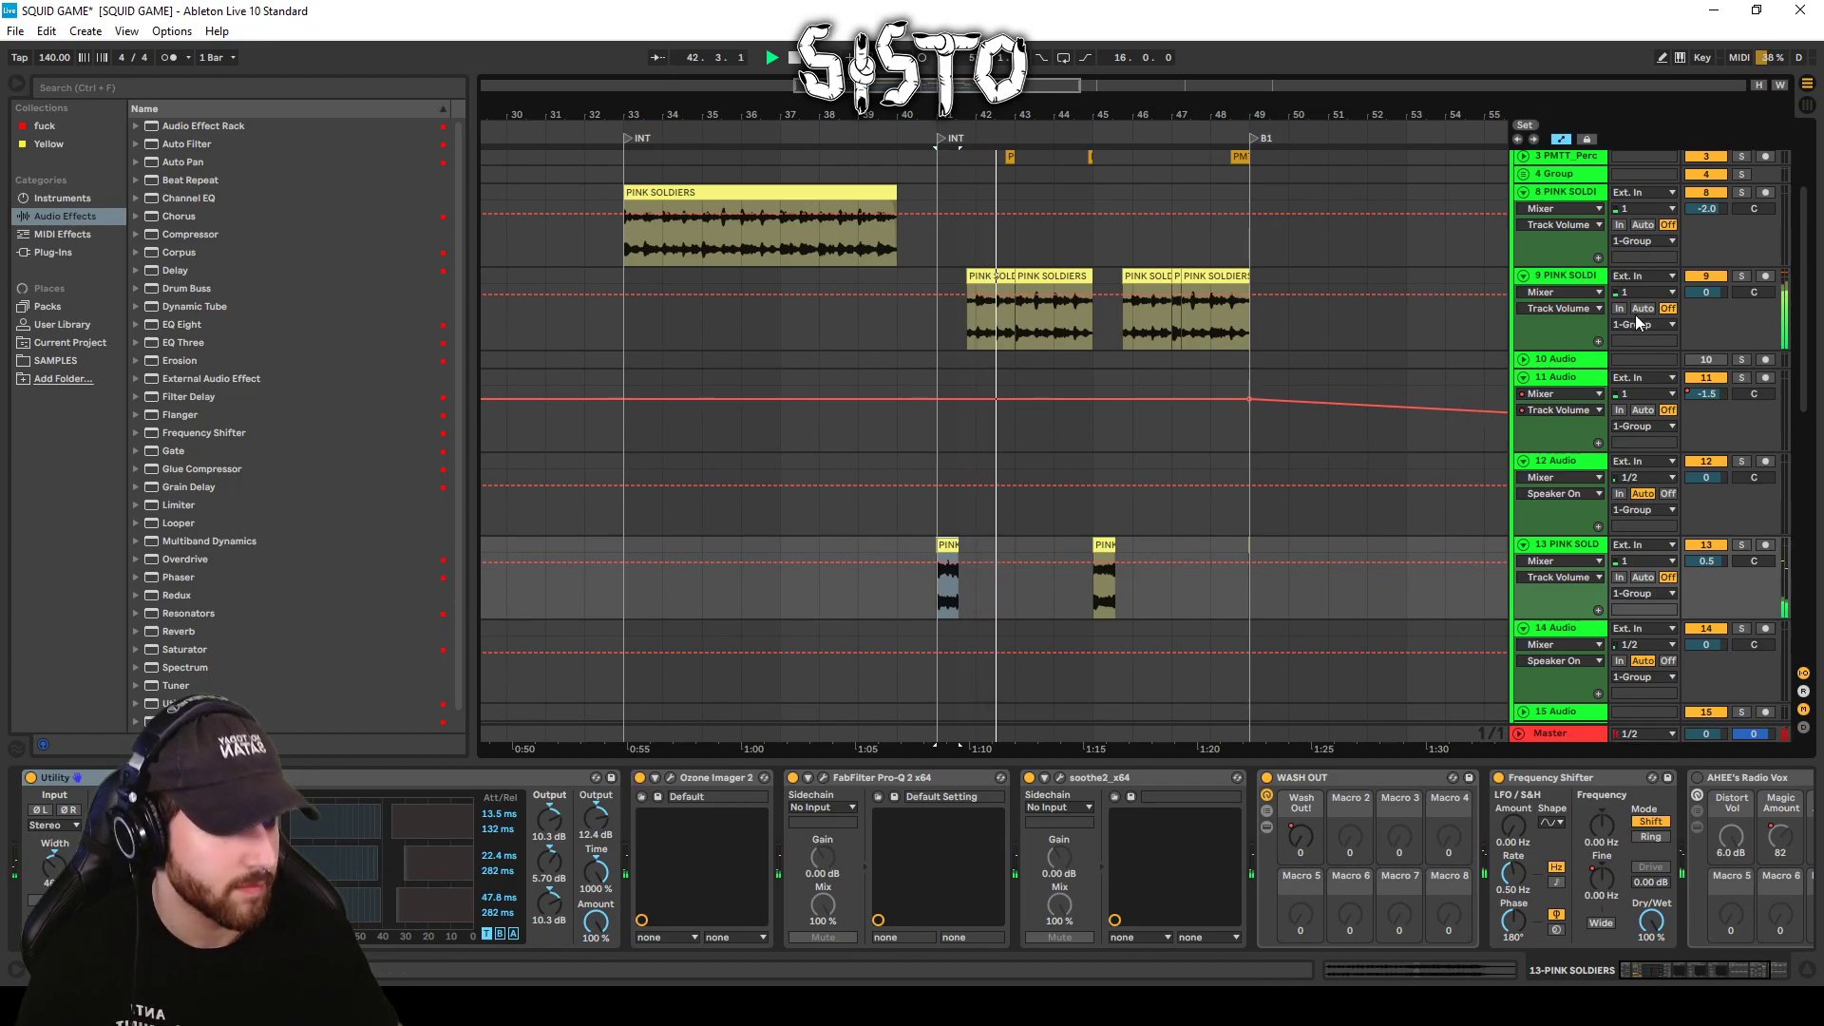
left_click(1571, 277)
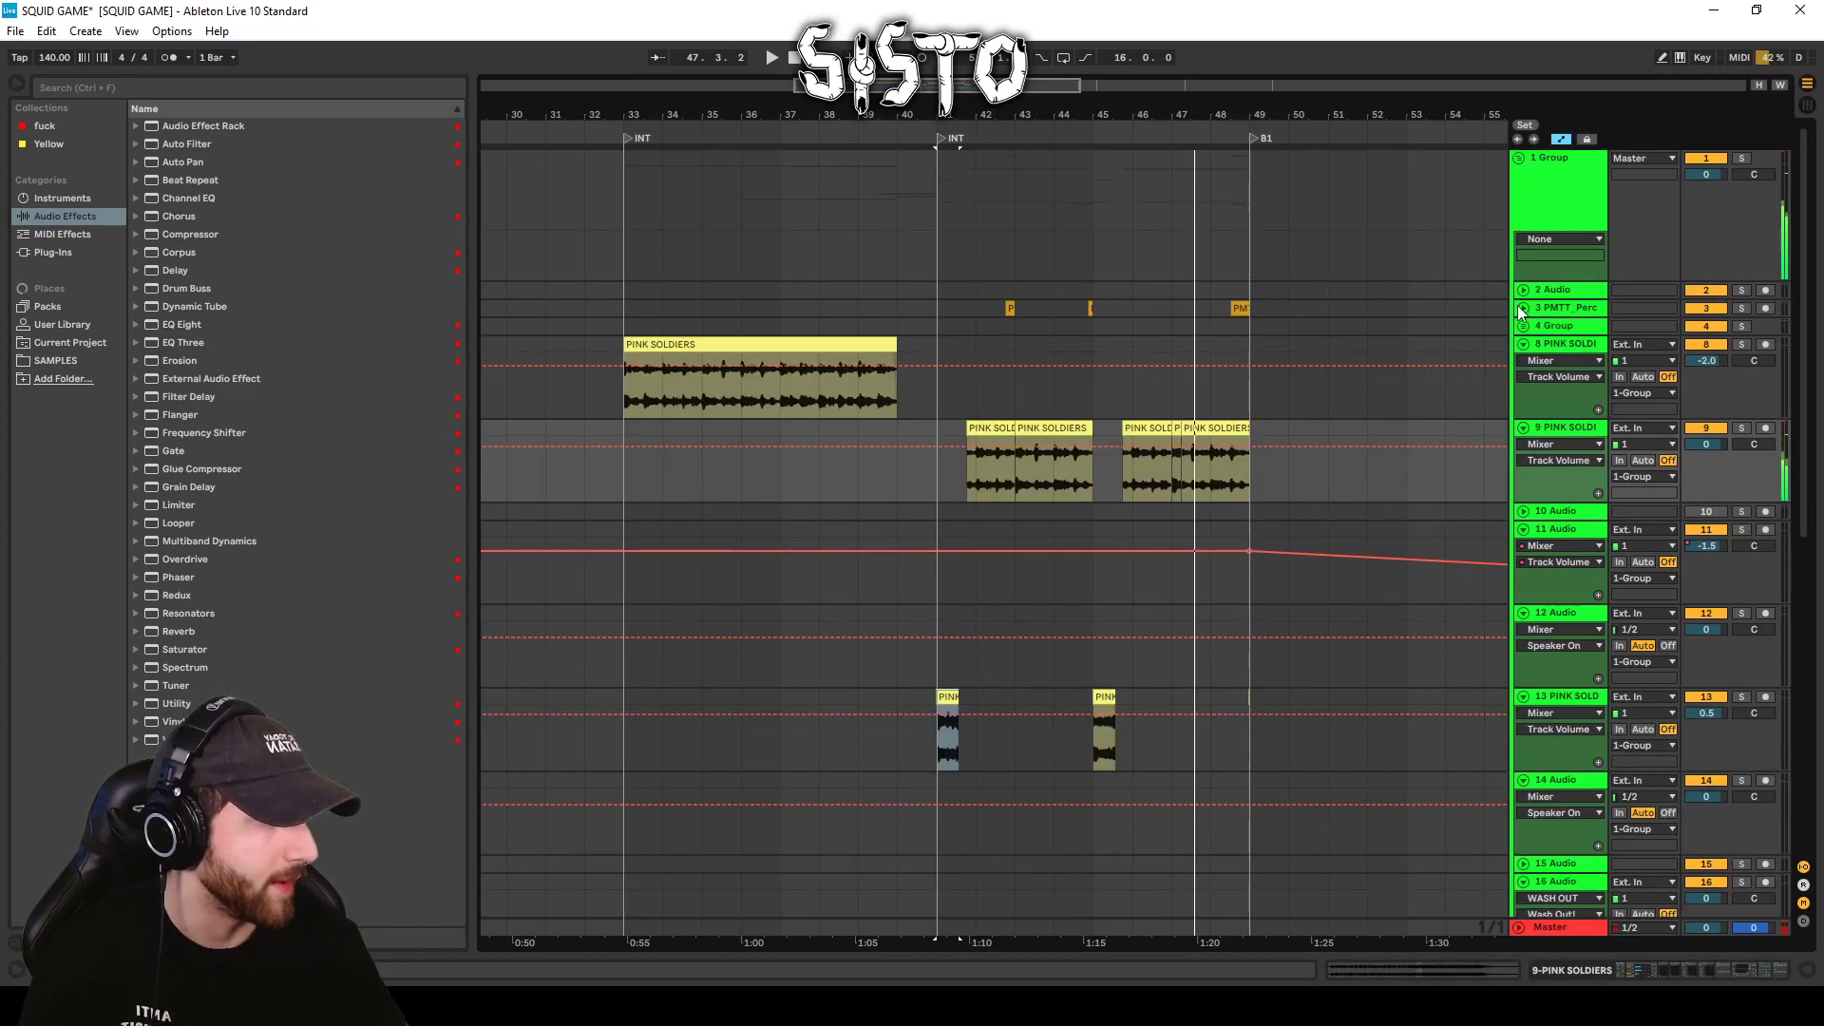
Unfold the PMTT_Perc track to show its WASH OUT automation and display its device chain.
left_click(1521, 307)
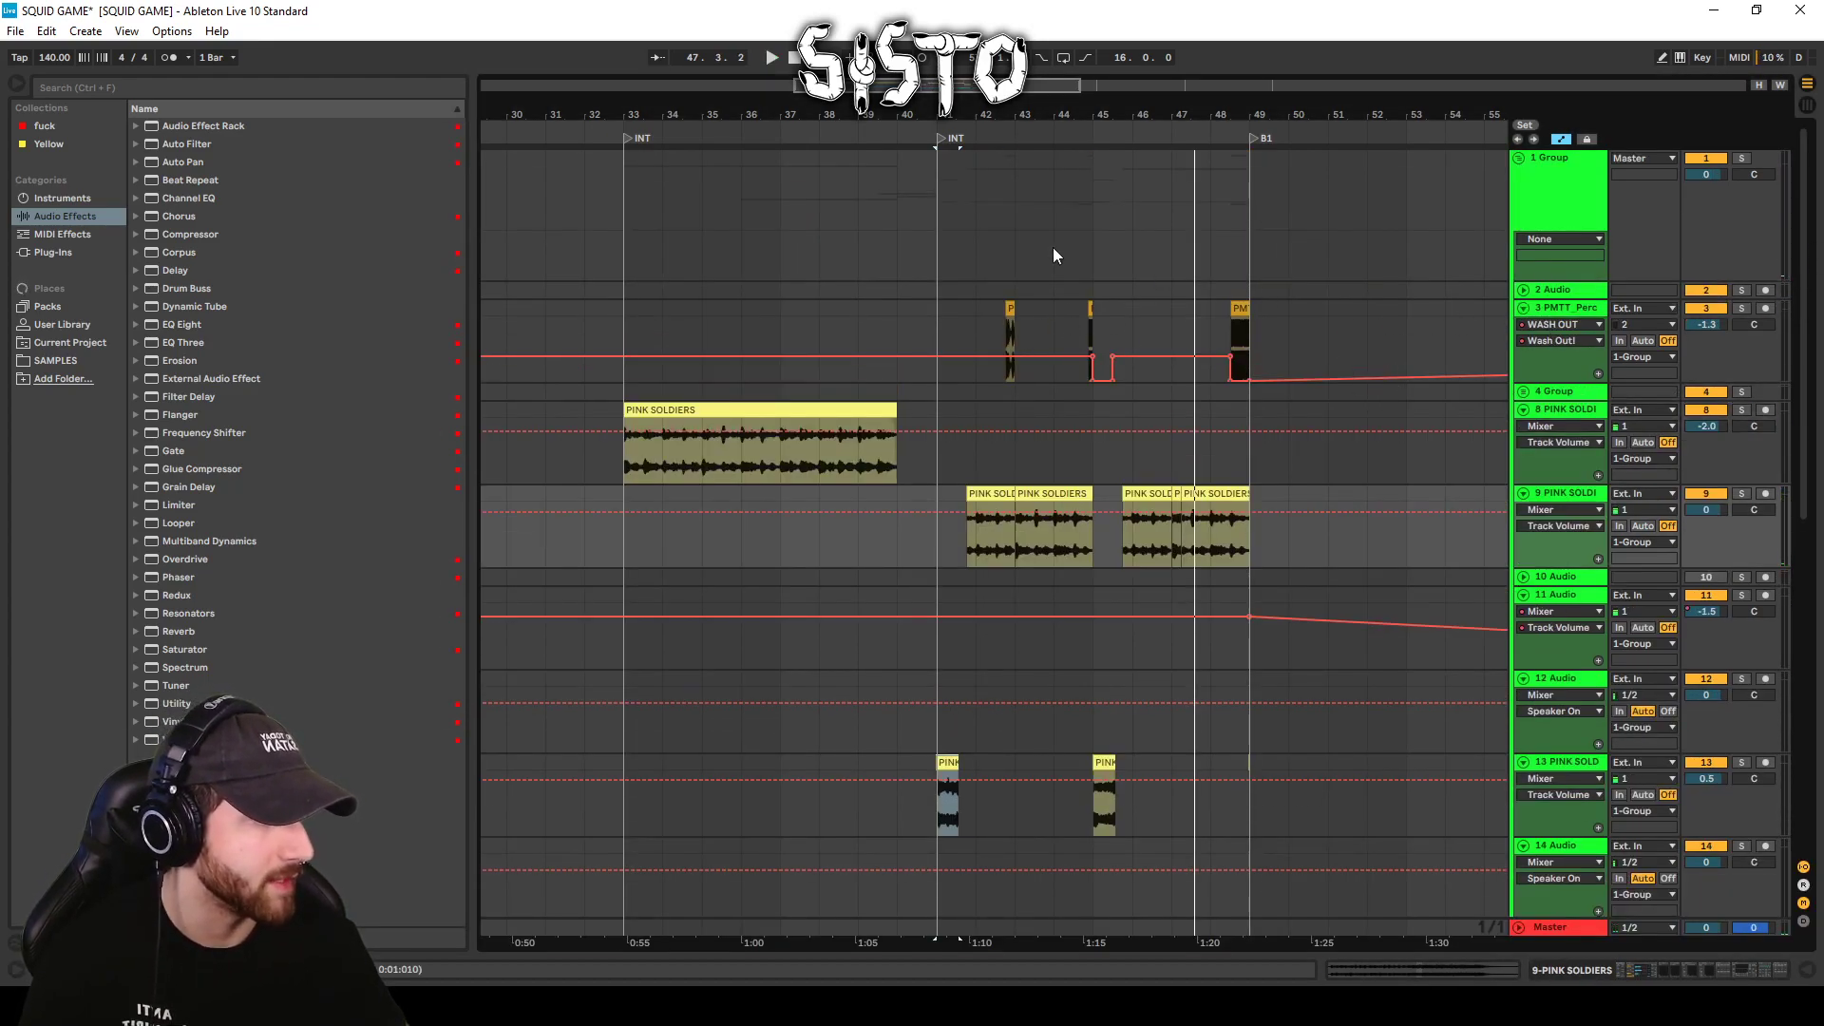
left_click_drag(1034, 120, 1036, 175)
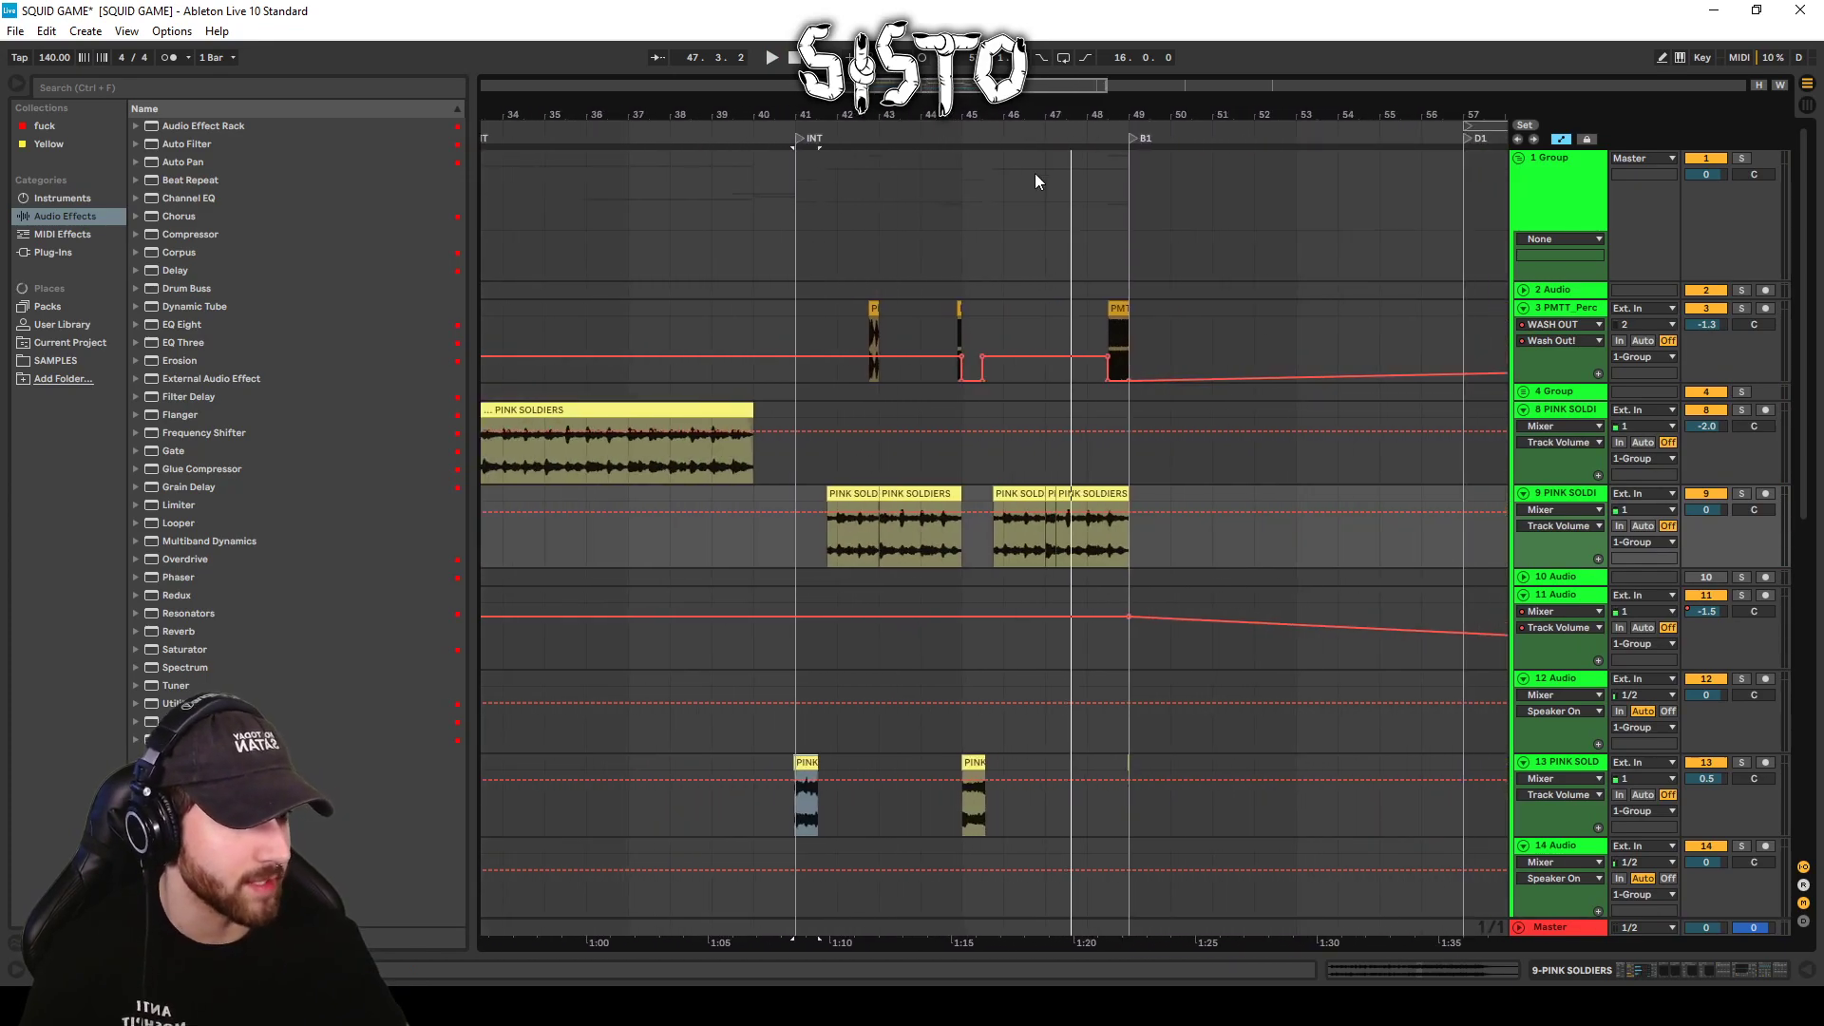
double_click(1538, 312)
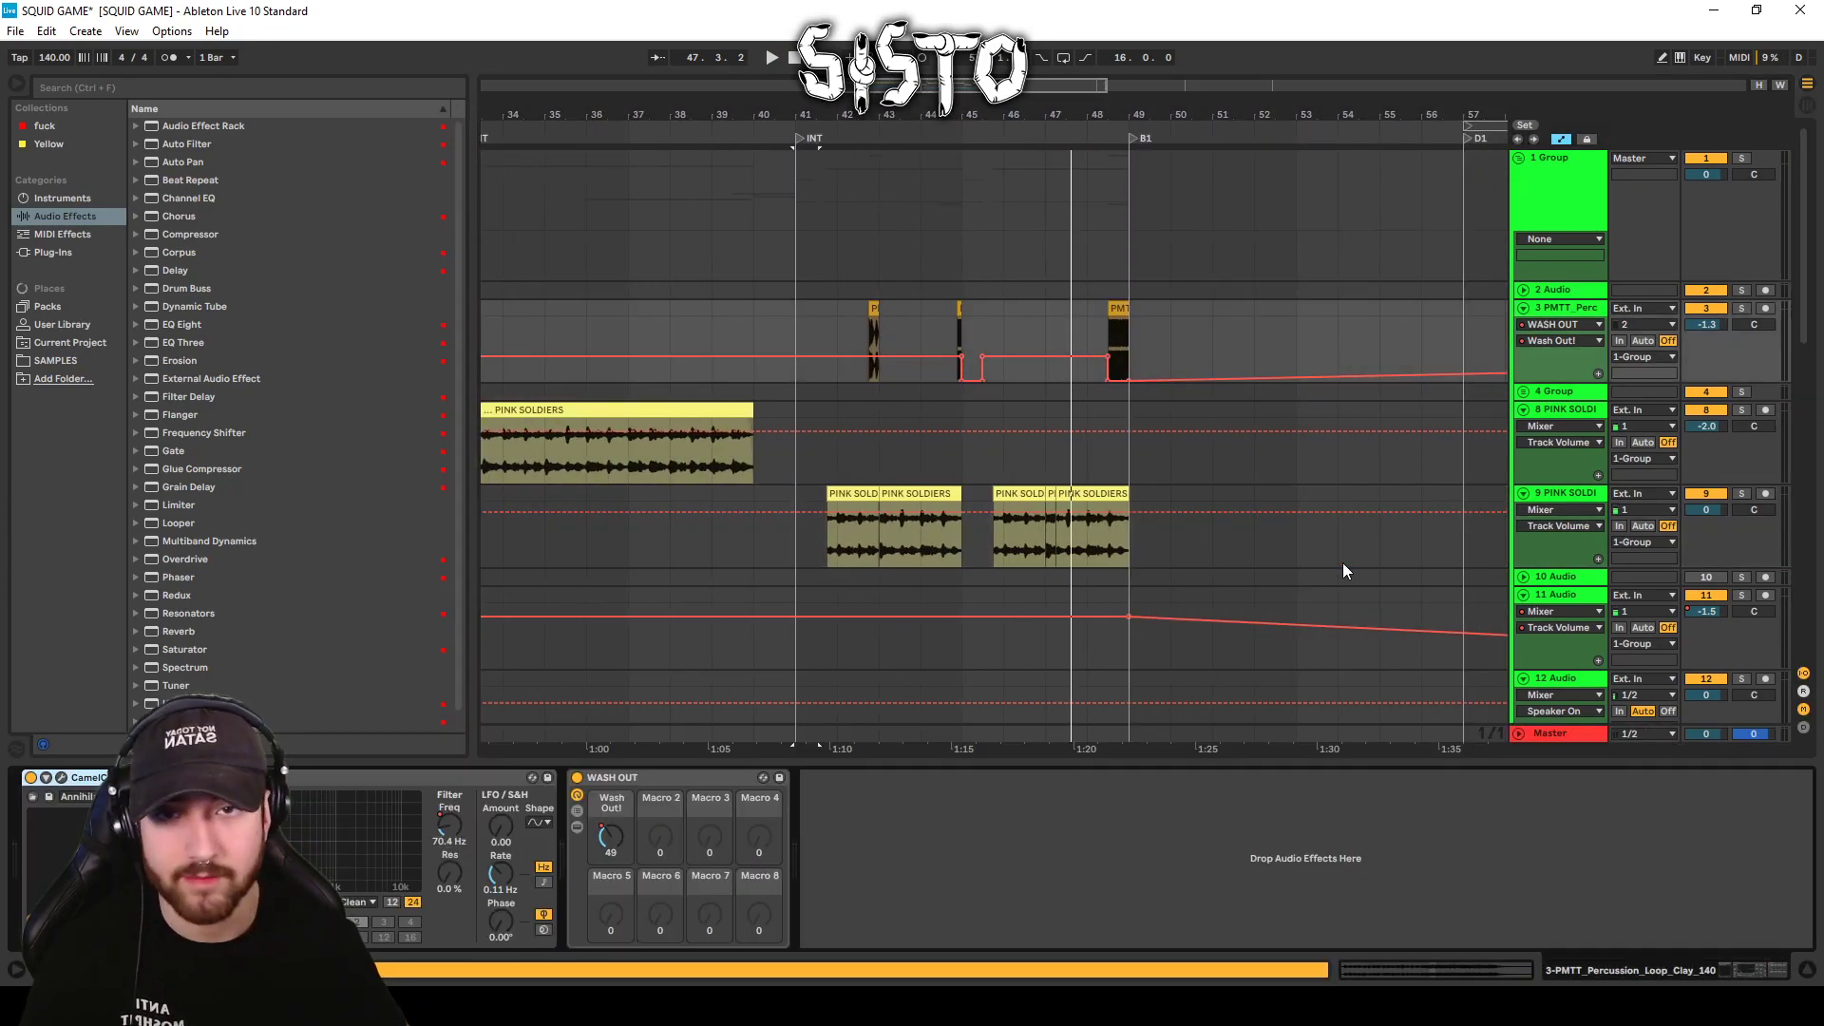
Unfold tracks 21 Soundiron and 22, audition the horror scream clip in solo, and clear the solo.
scroll(1518, 436, "down", 7)
left_click(1521, 436)
left_click(1522, 419)
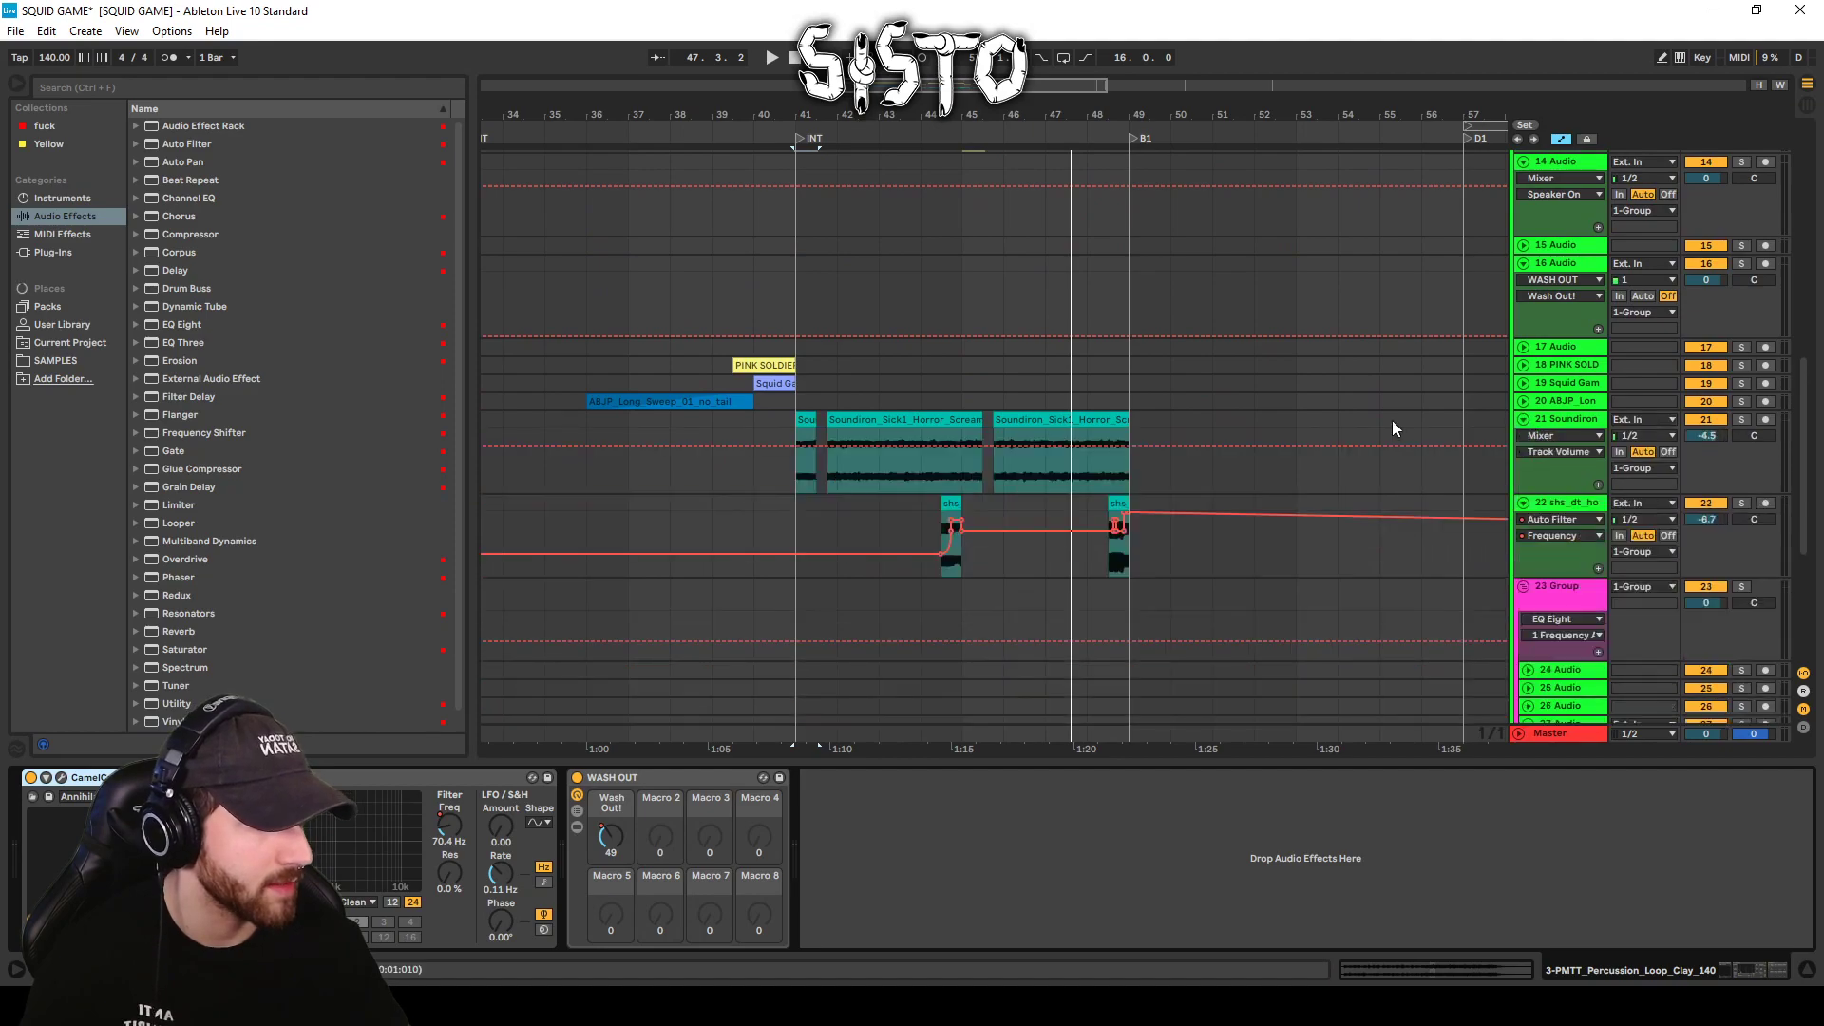
left_click(840, 421)
left_click(1743, 419)
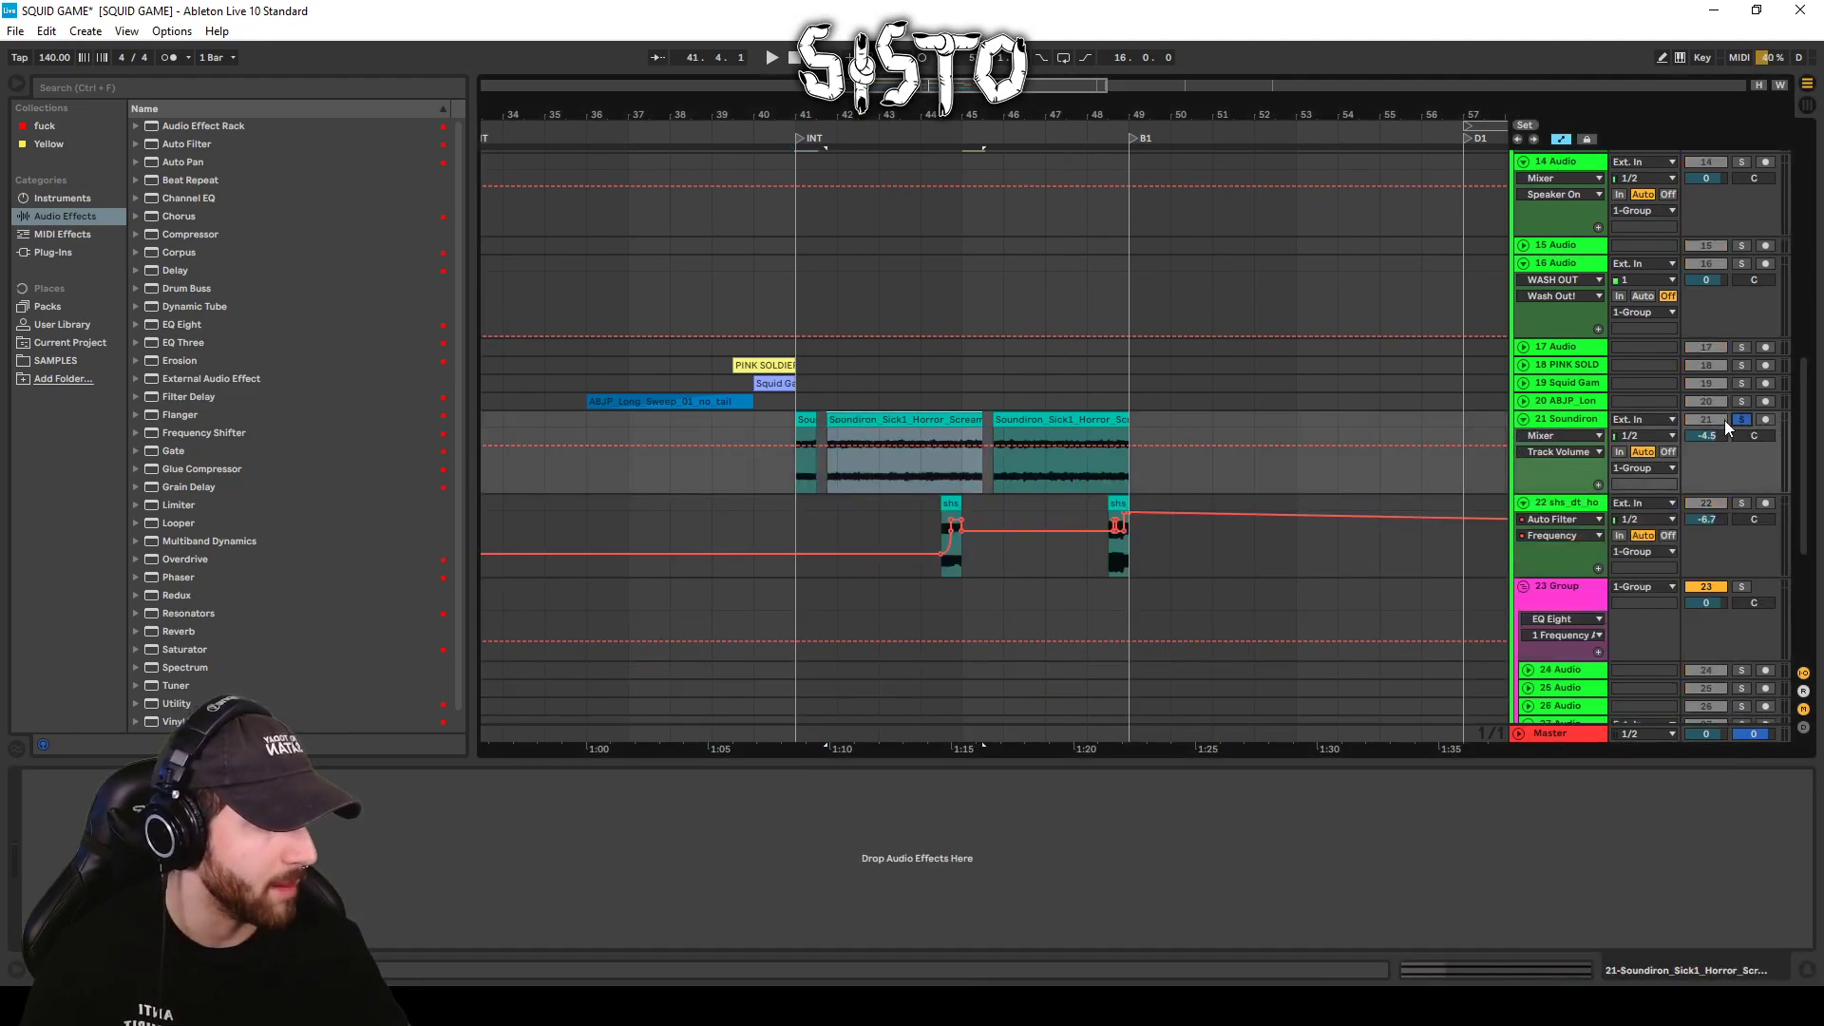
key("space")
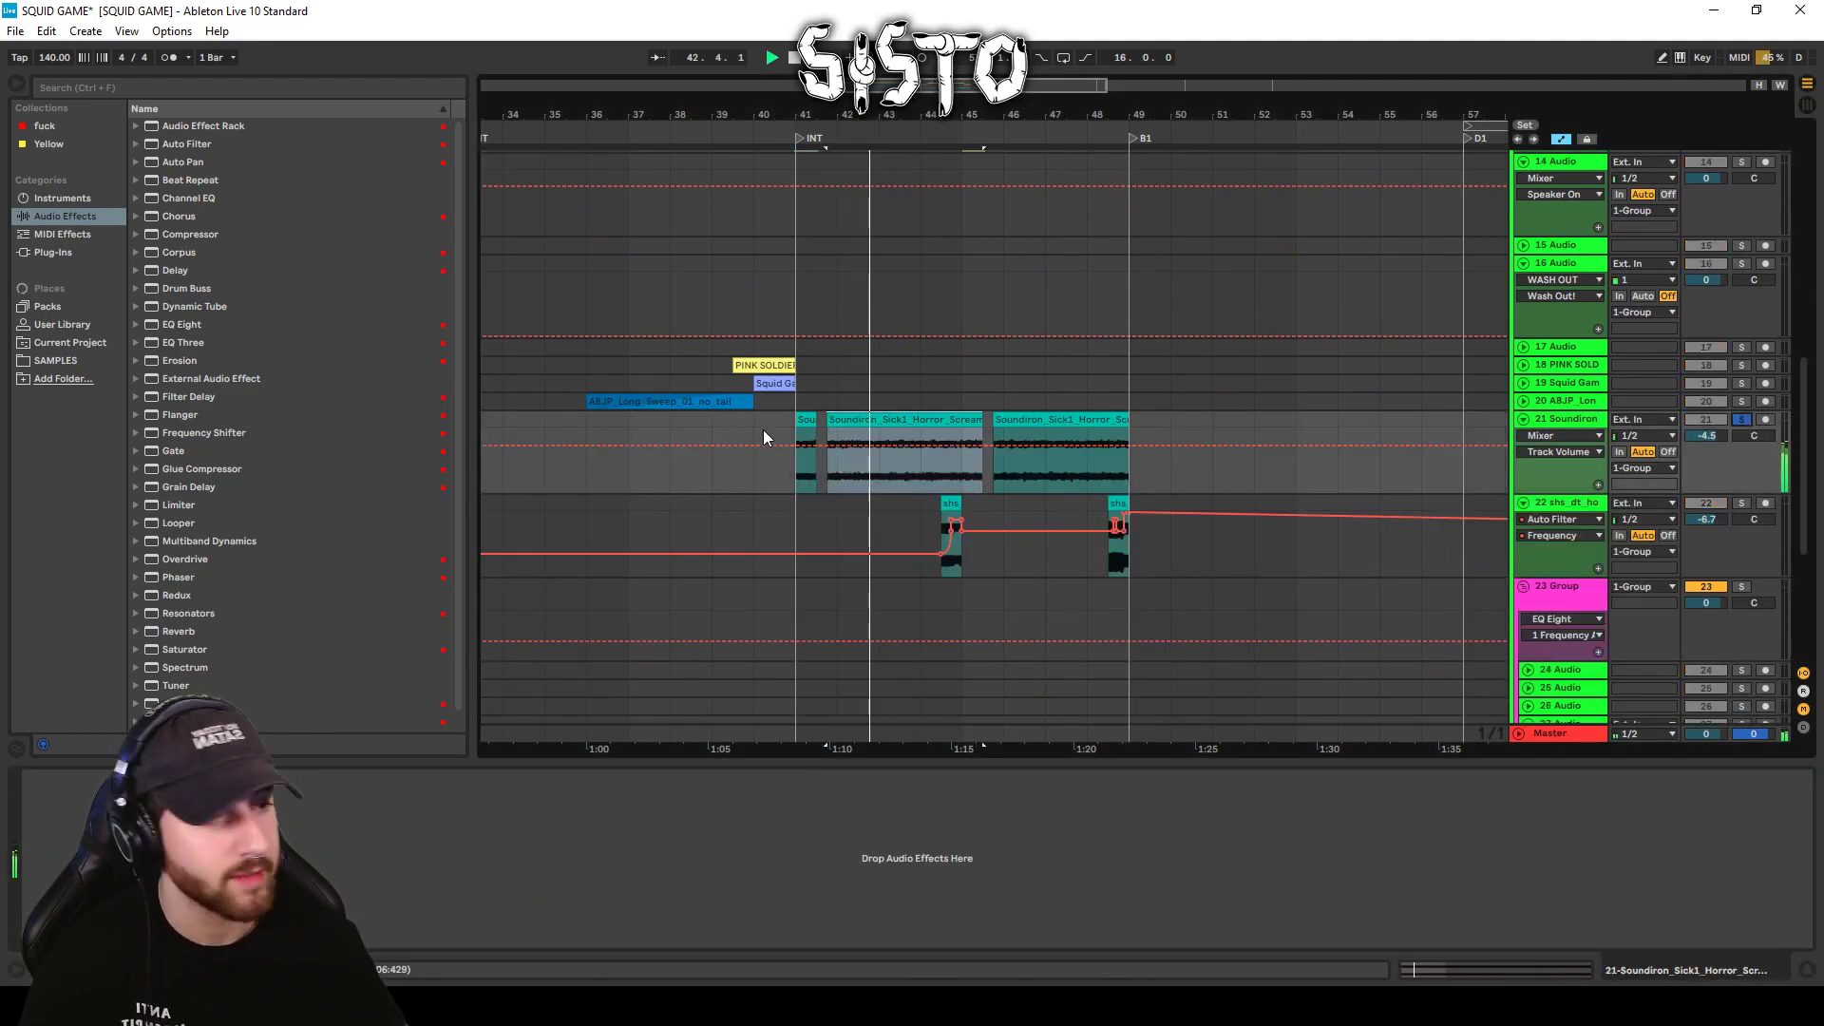
key("space")
left_click(1741, 419)
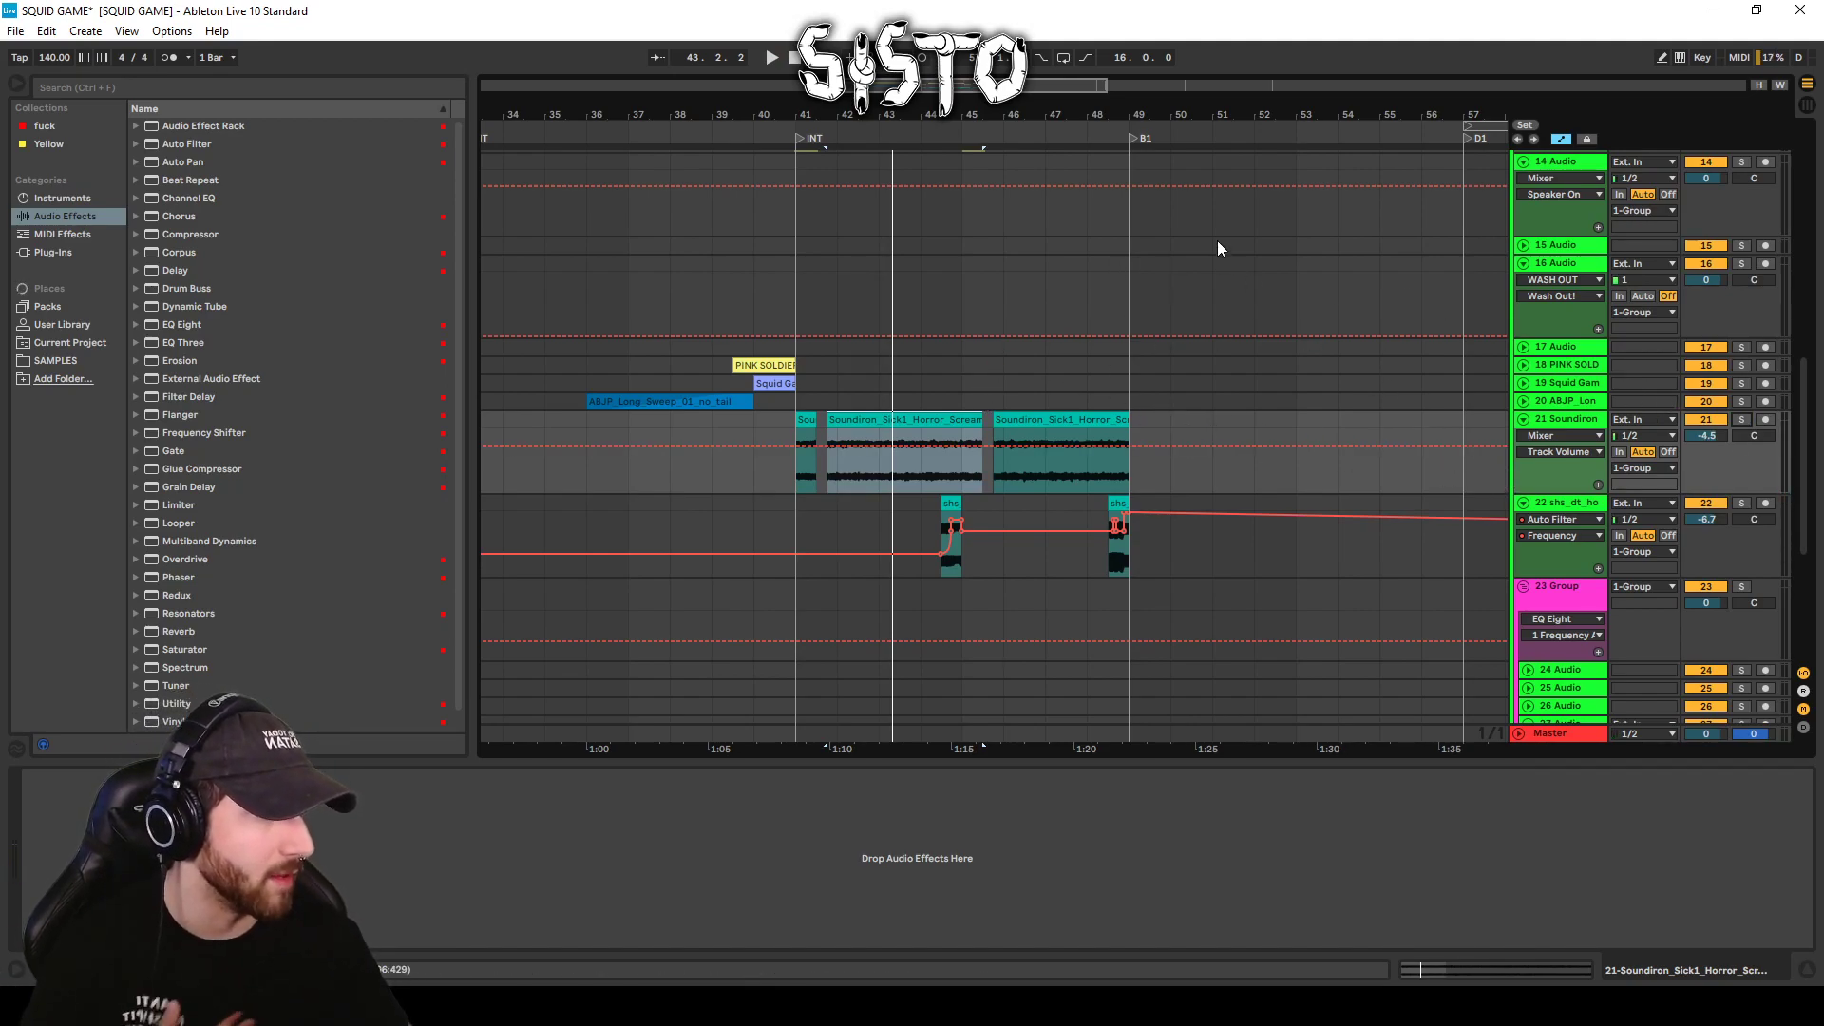
Play the full arrangement from bar 40 into the second INT section.
left_click_drag(1204, 115, 1030, 105)
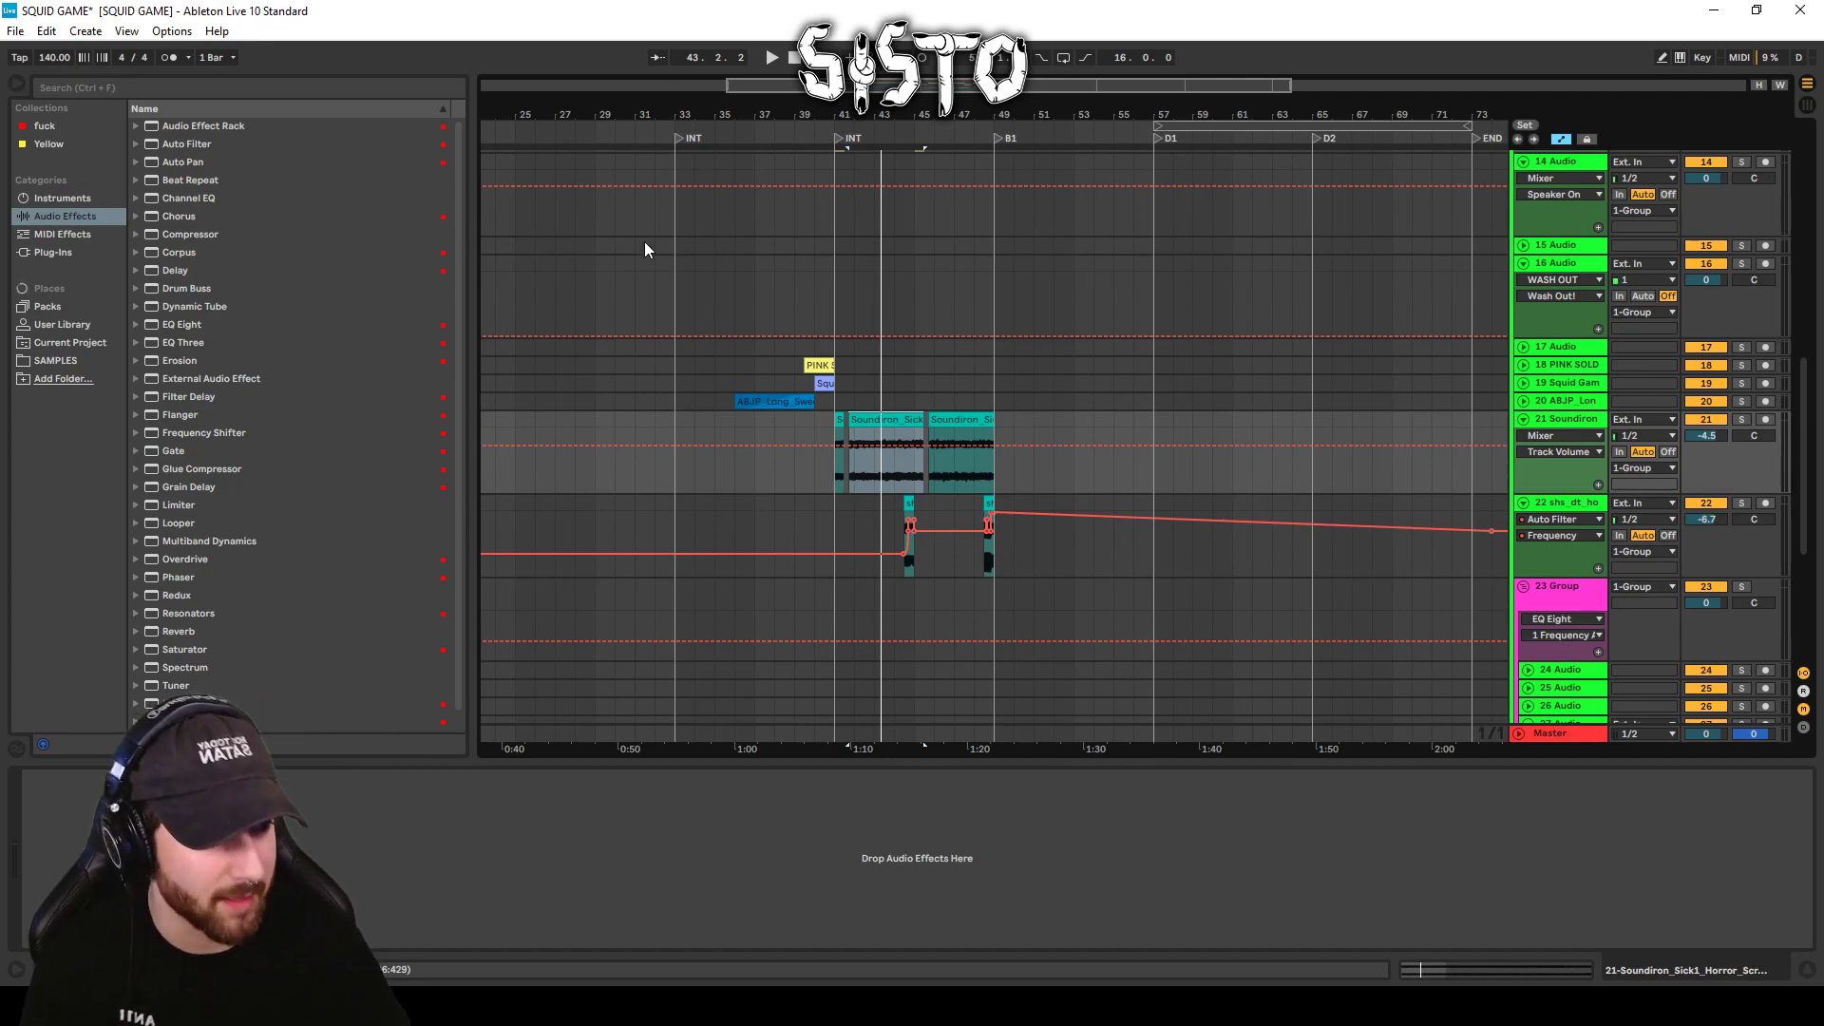
scroll(1602, 241, "up", 10)
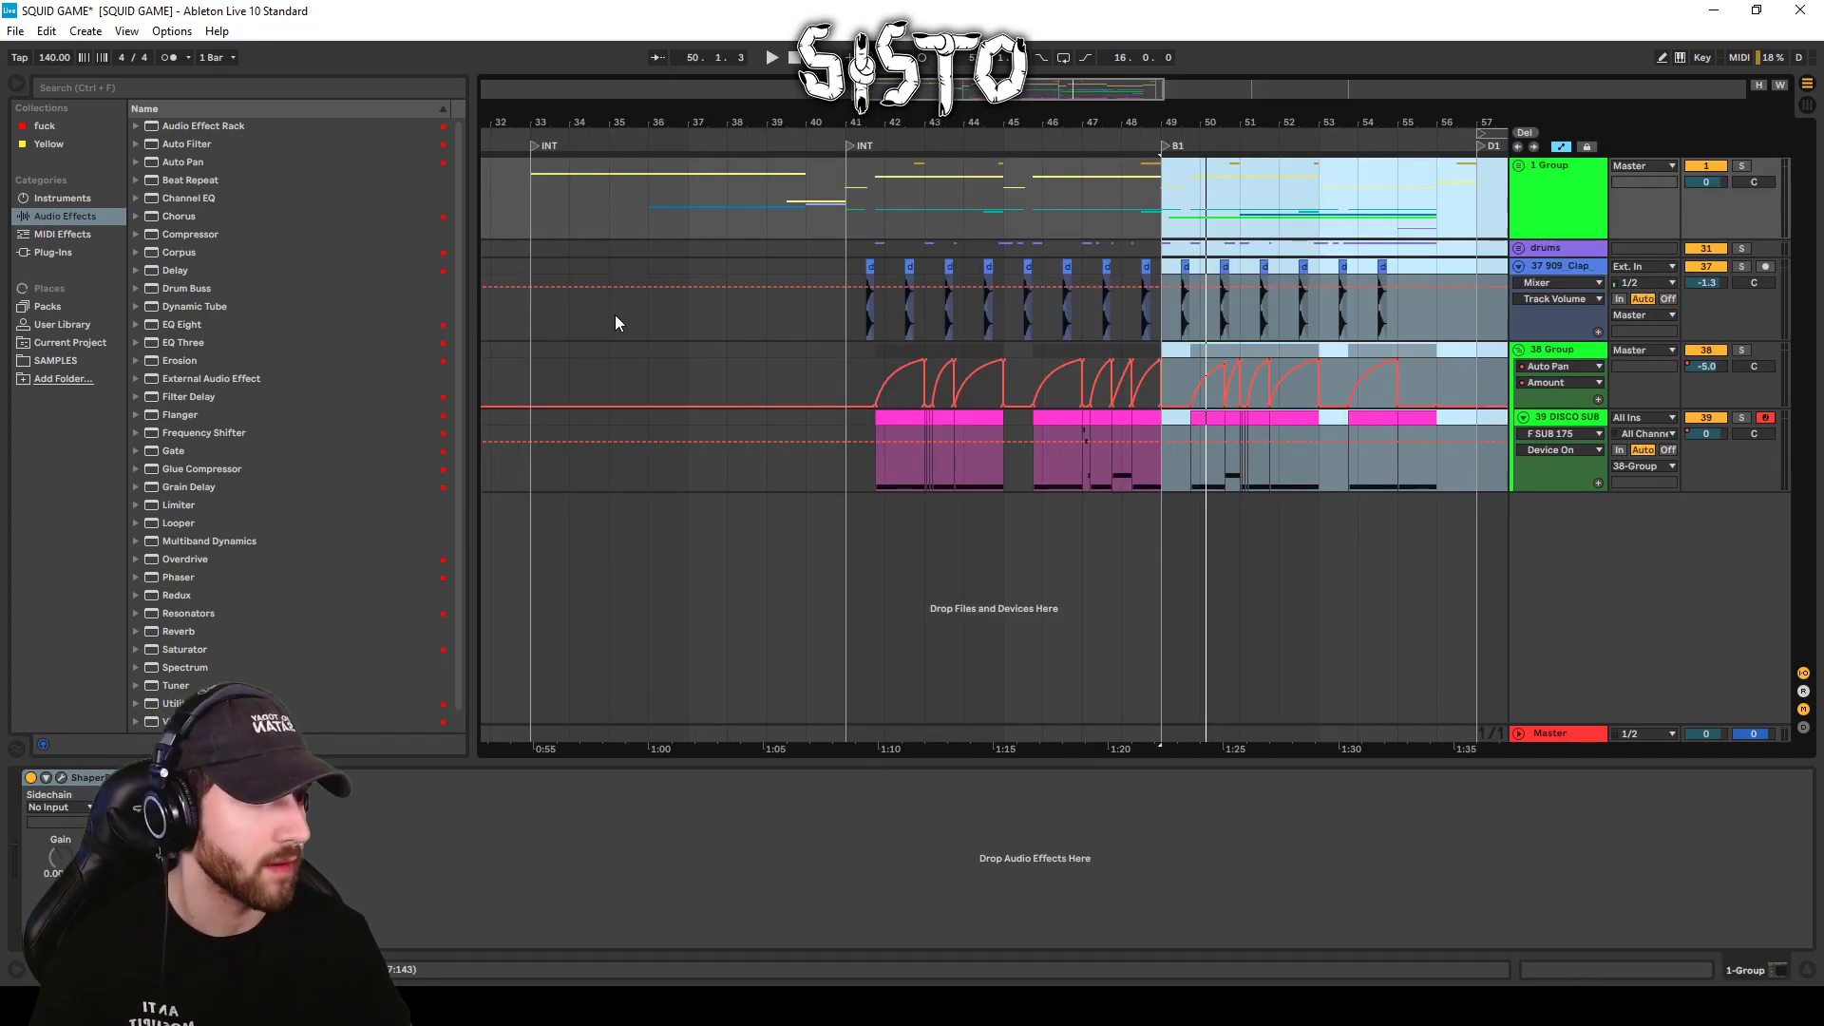
left_click(532, 249)
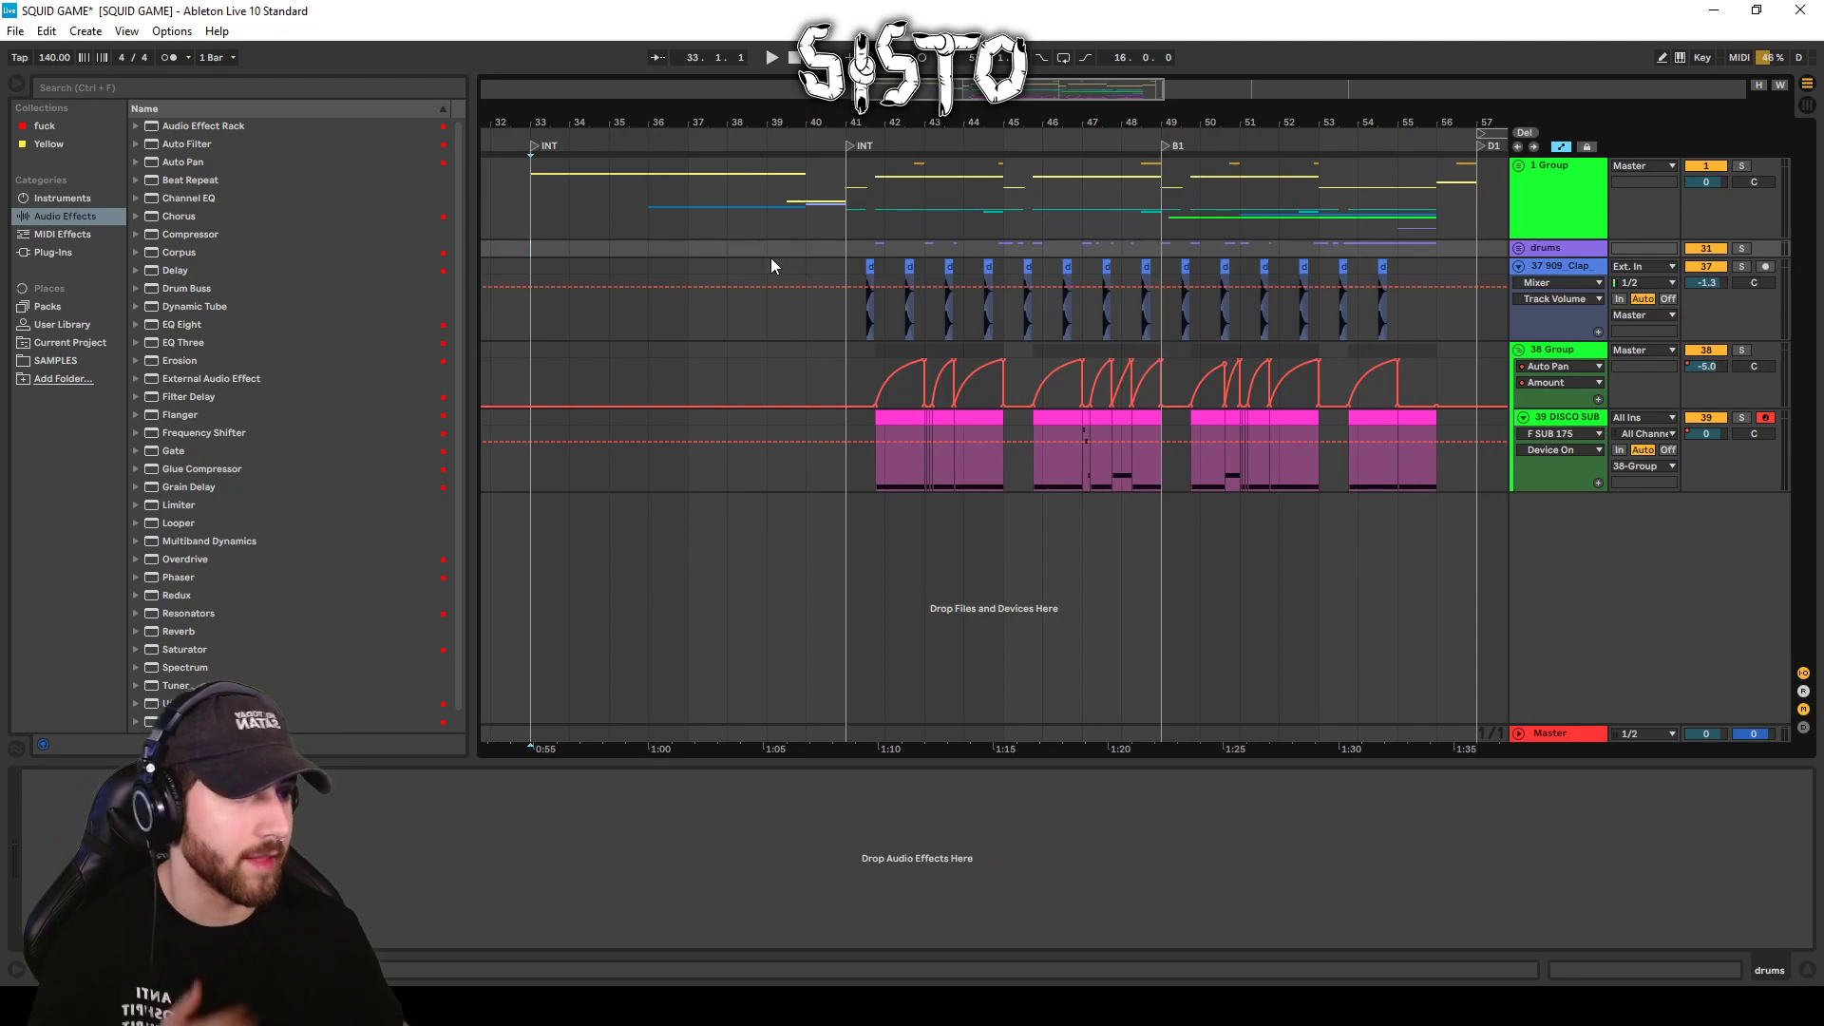
left_click(805, 248)
key("space")
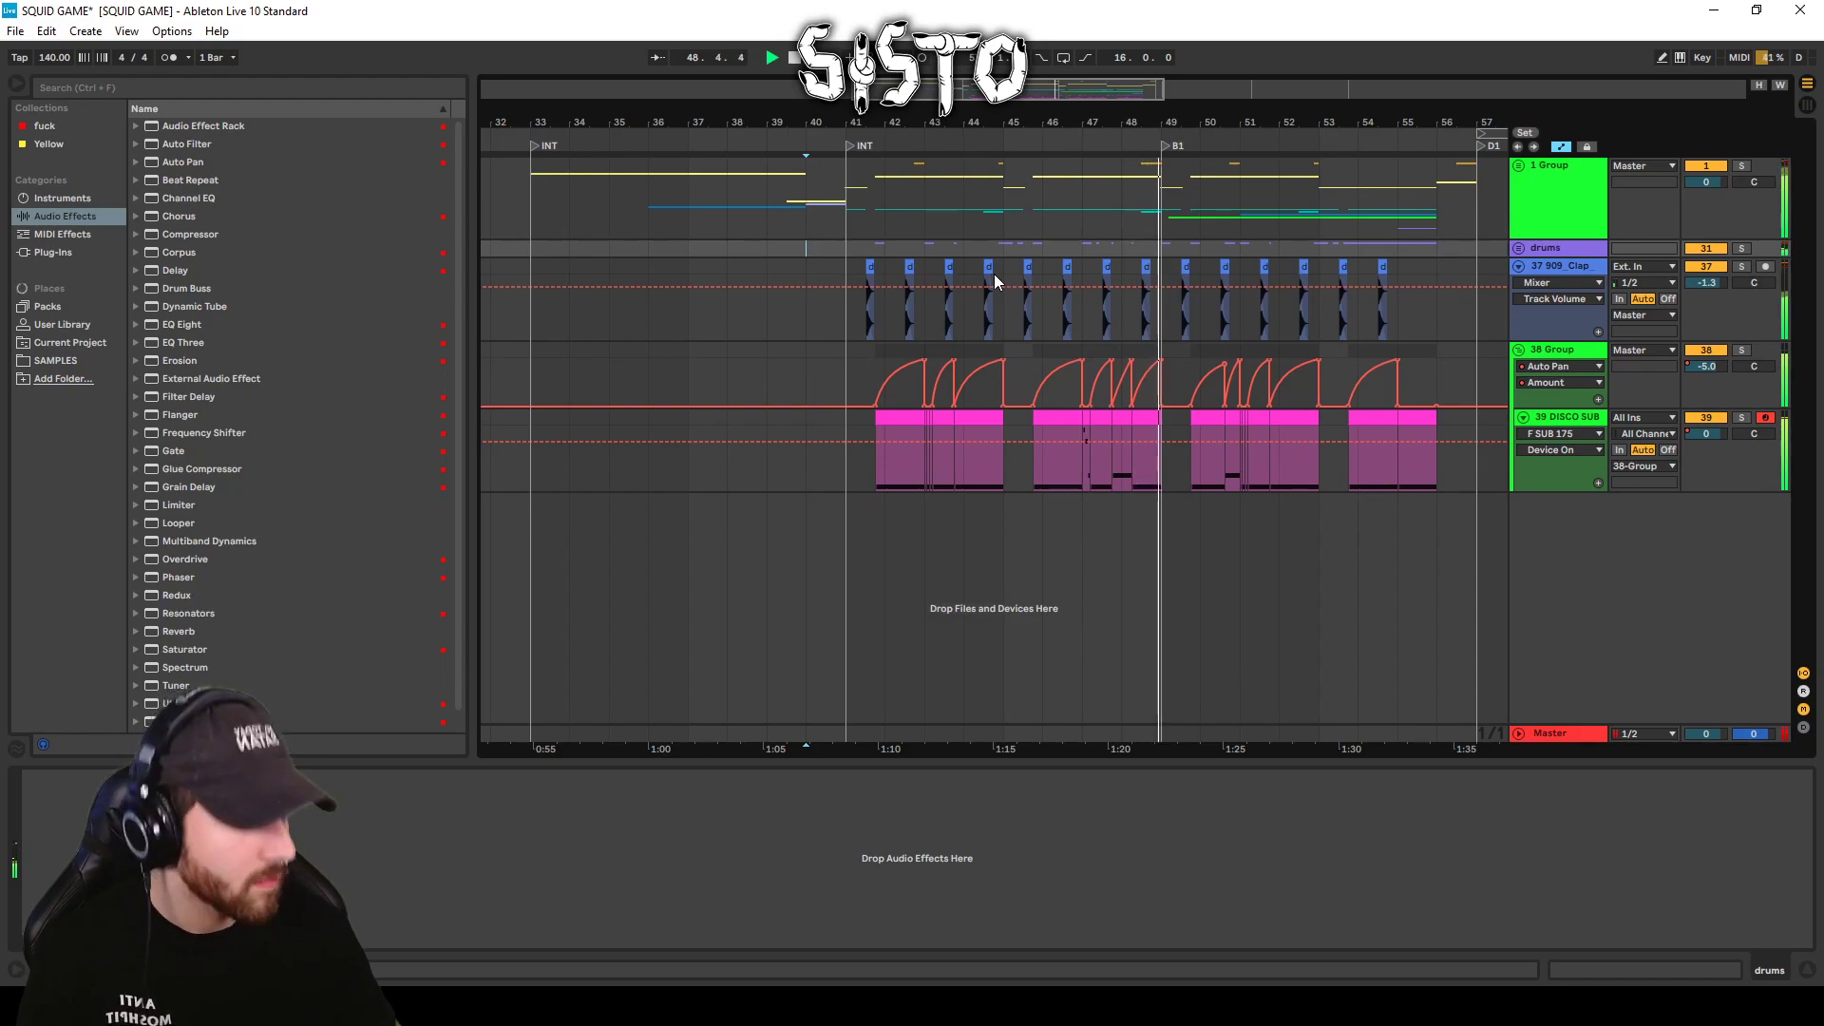
Expand the 1 Group and unfold the 212_riser and 12_FB_FX tracks while playing through the B1 build-up.
left_click_drag(1384, 122, 1216, 143)
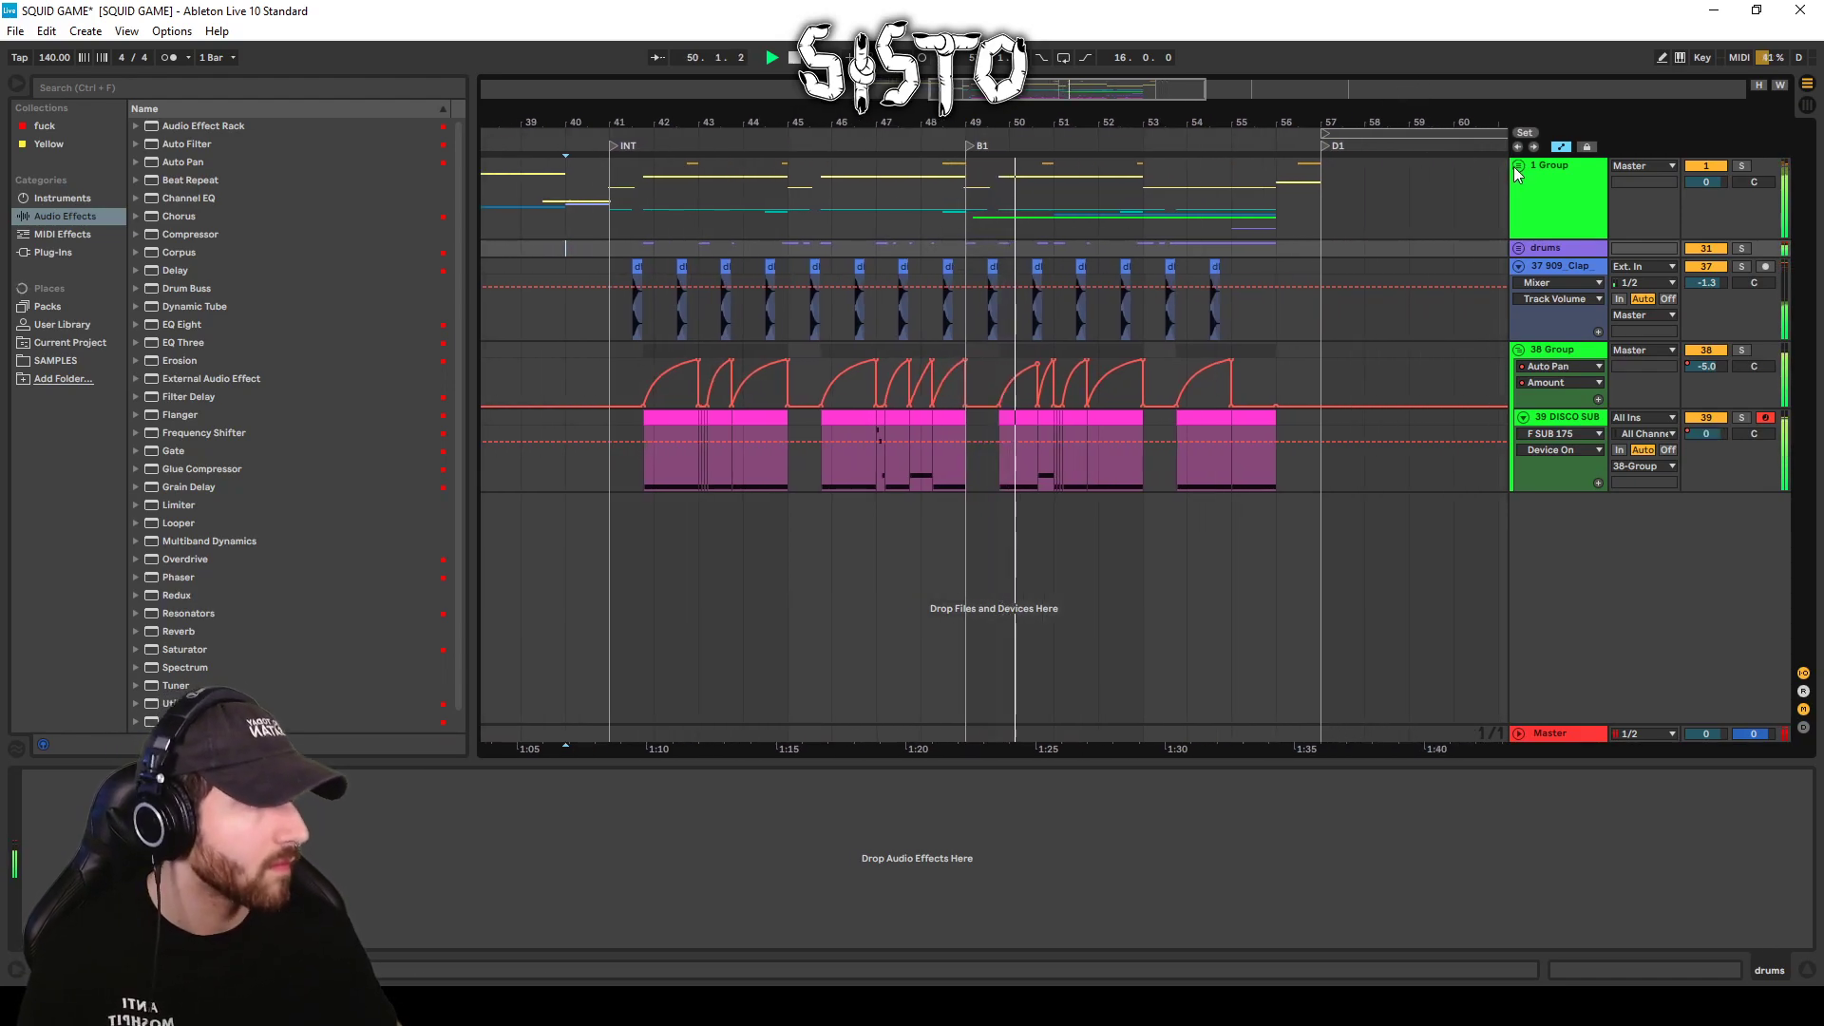
left_click(1518, 165)
scroll(1313, 310, "down", 1)
scroll(1313, 310, "down", 10)
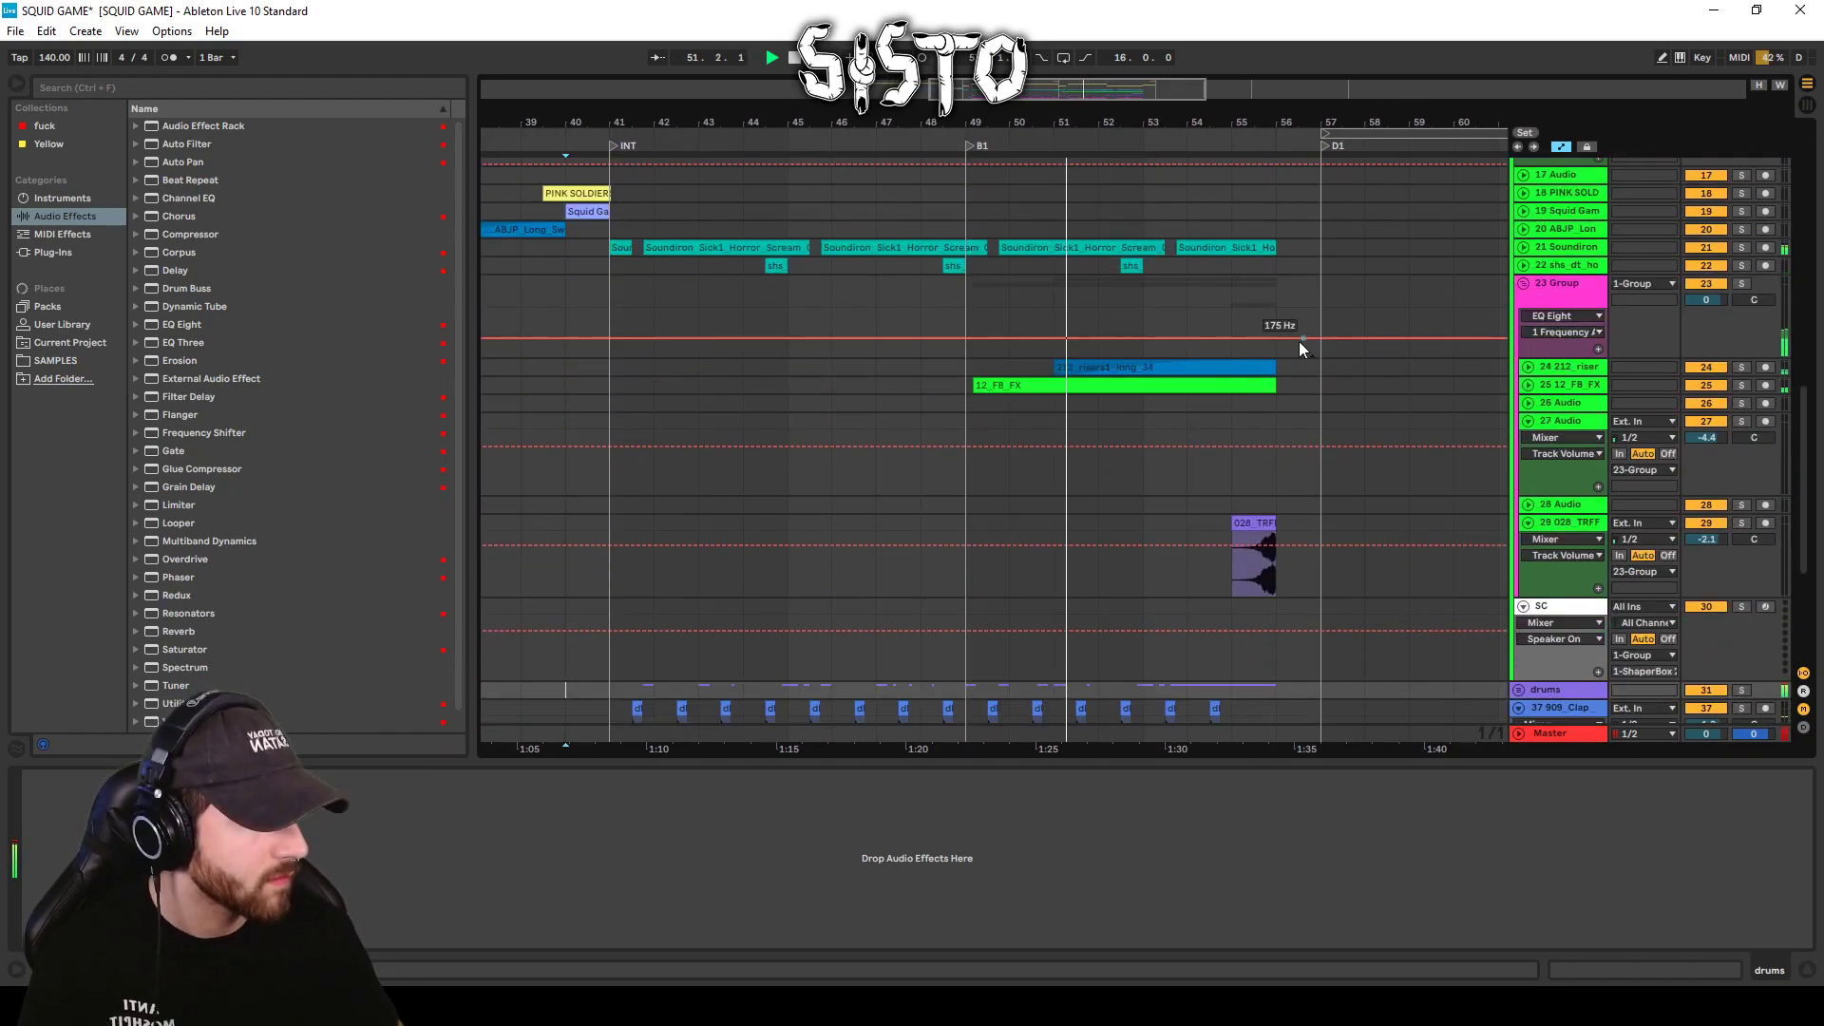
left_click(1527, 385)
left_click(1528, 366)
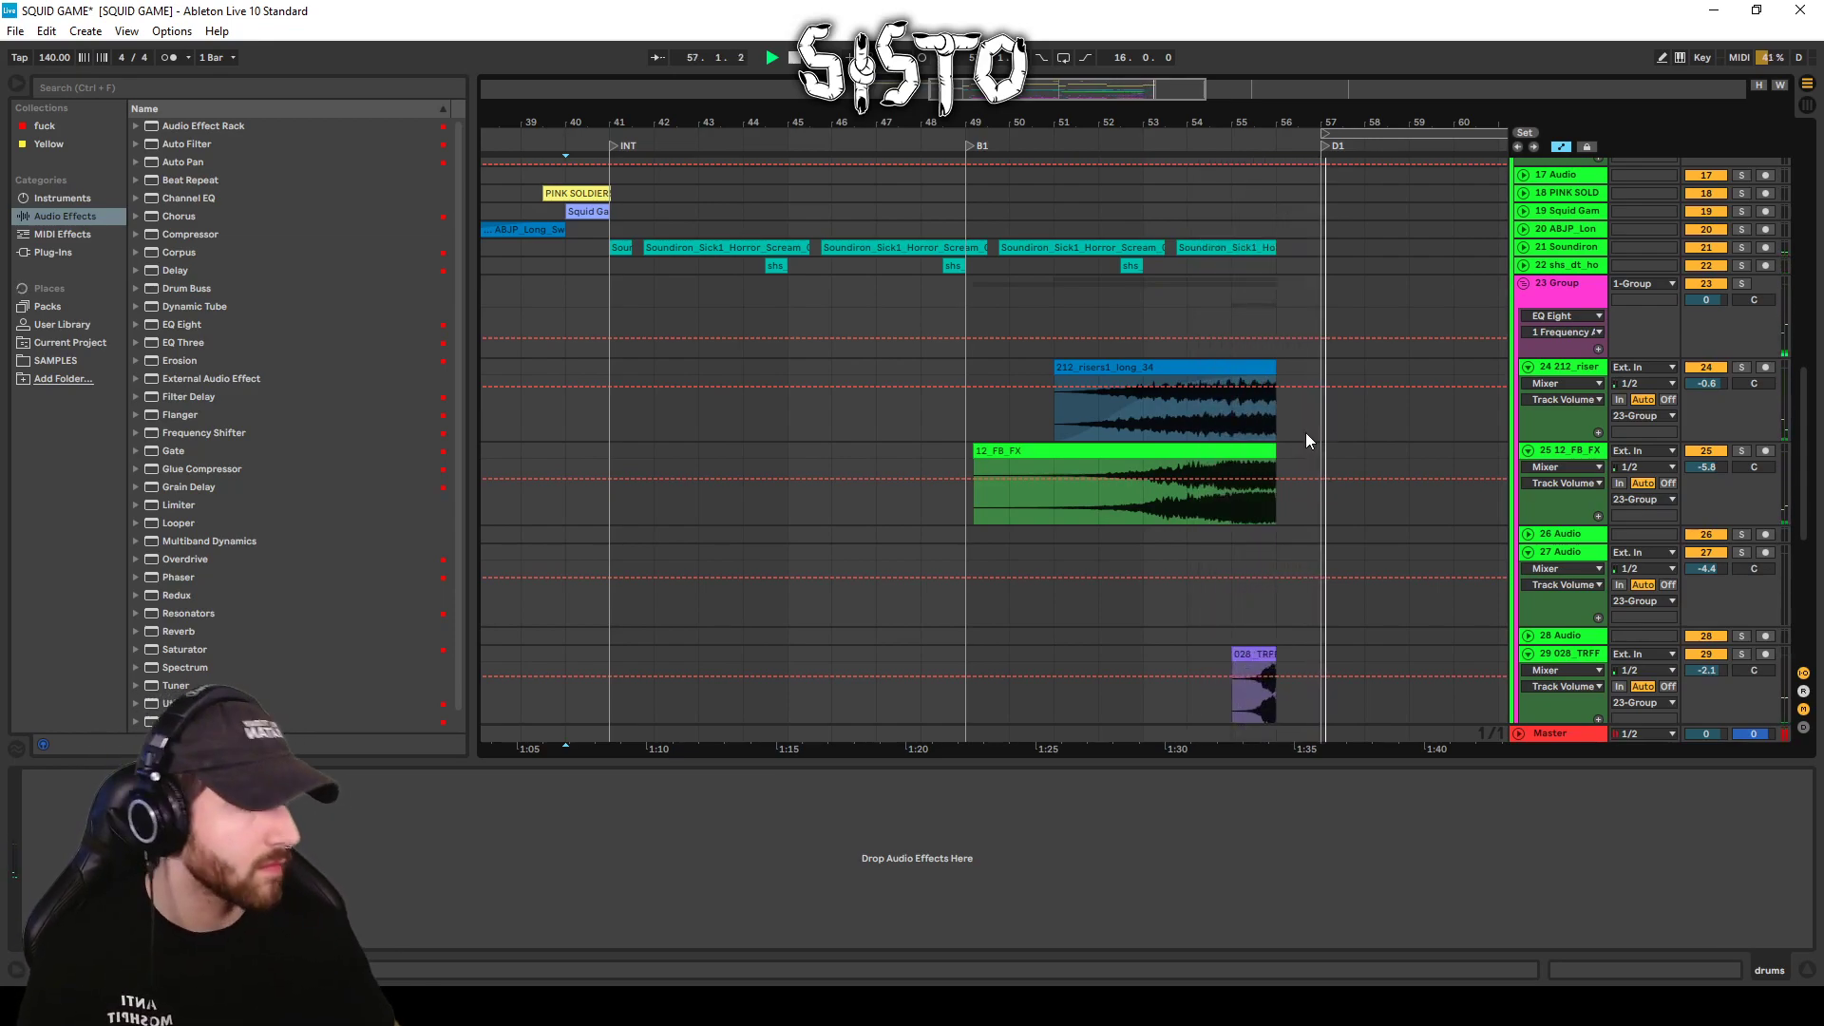
scroll(1334, 530, "down", 5)
key("space")
scroll(954, 435, "up", 6)
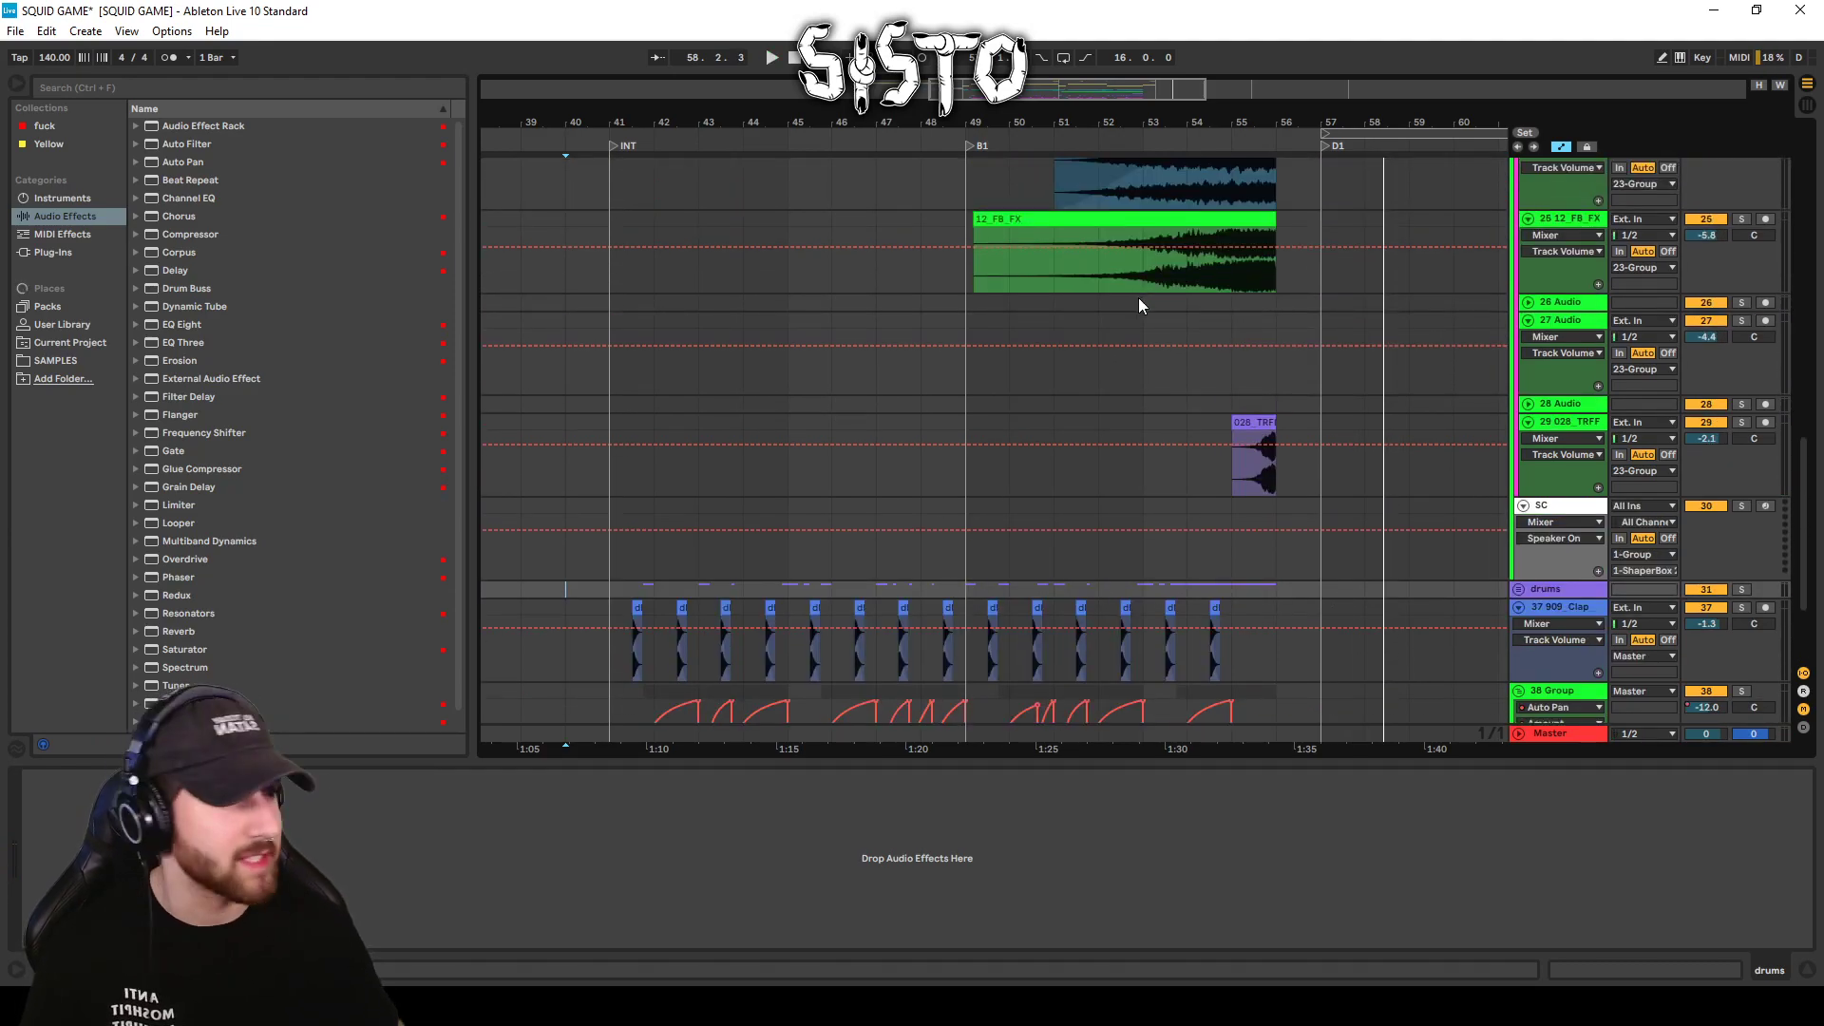
Audition the track 13 chops from bar 53 and track 11's clip before D1 in solo, reviewing their effect chains.
scroll(1193, 523, "up", 6)
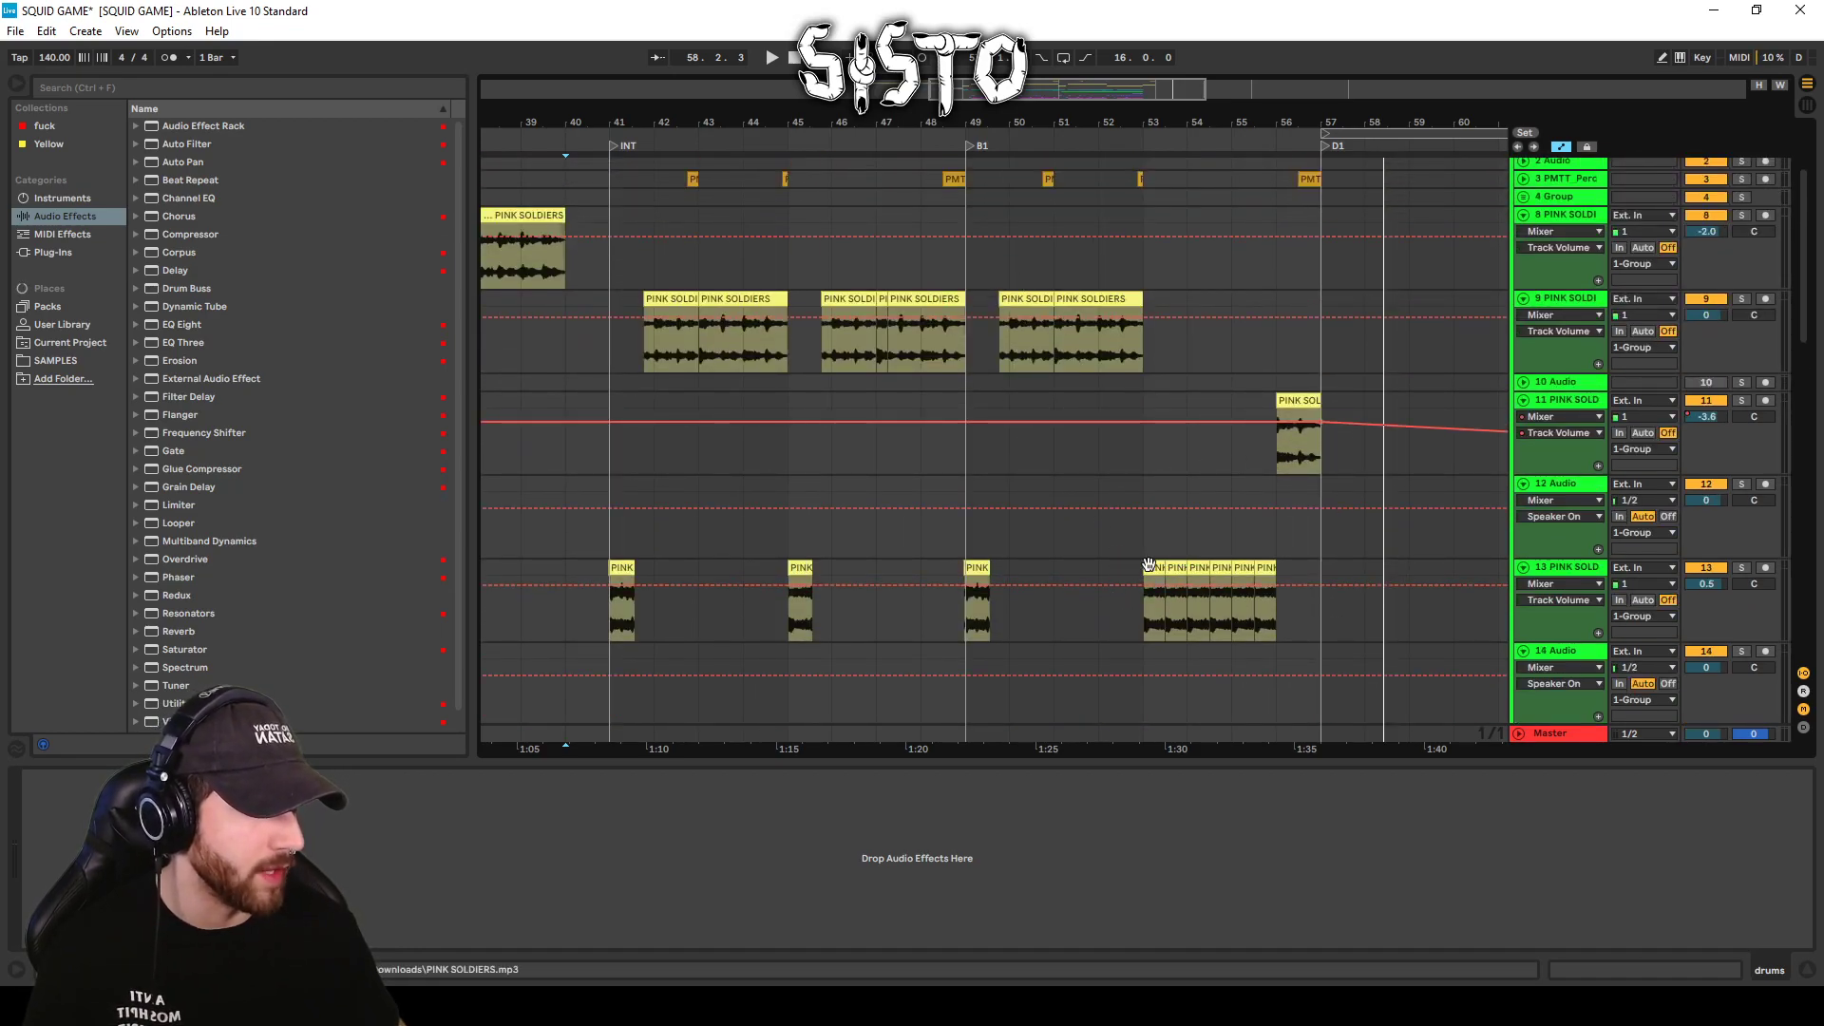
left_click(1154, 613)
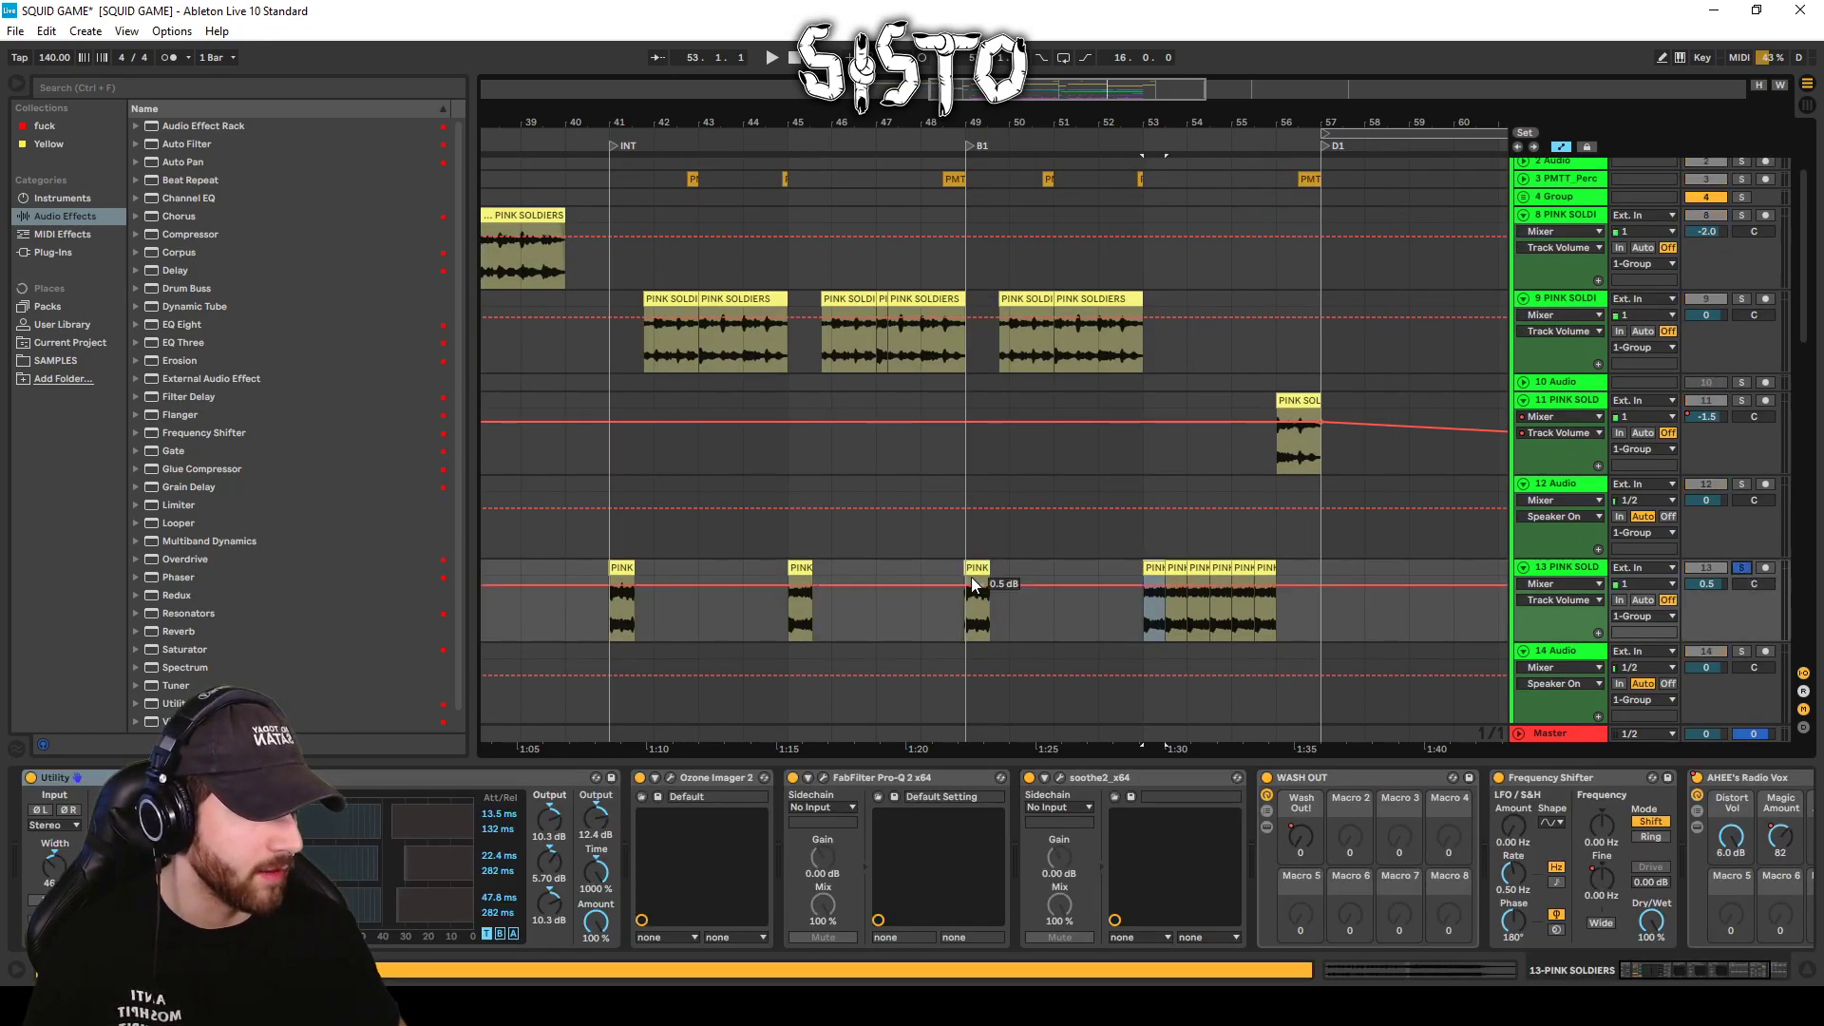
key("space")
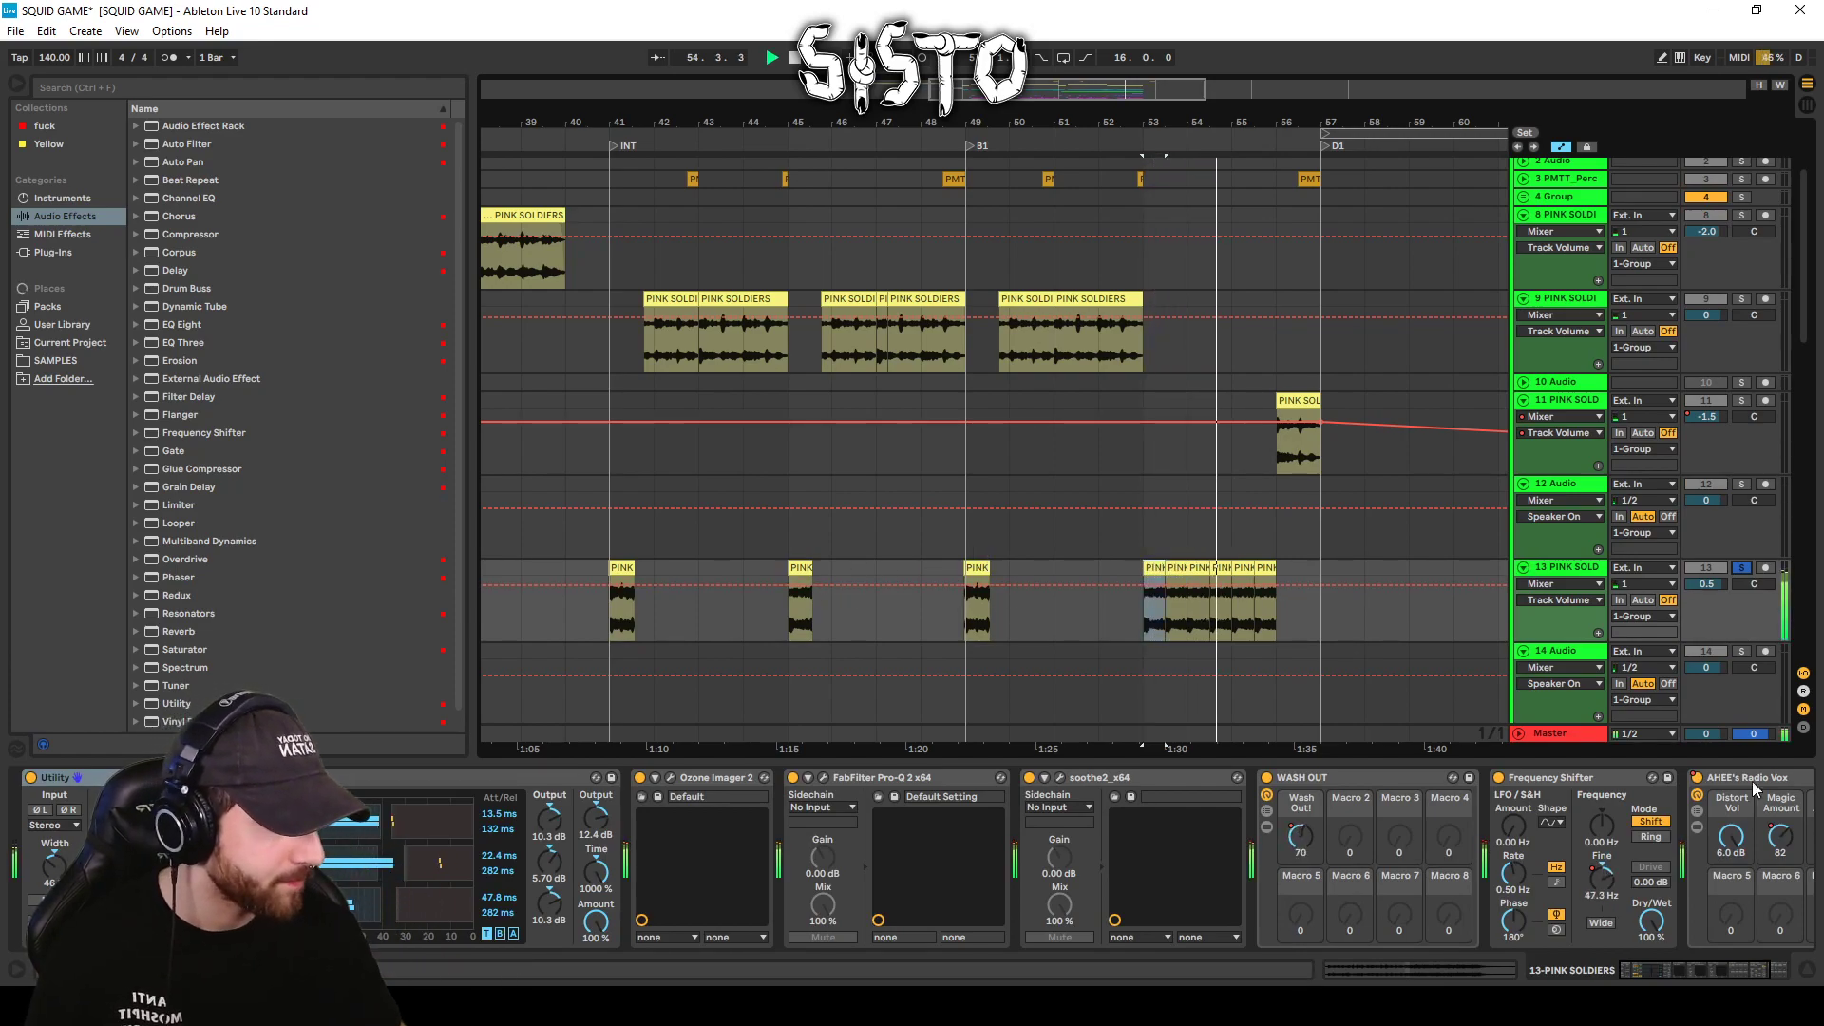
left_click_drag(1689, 969, 1758, 967)
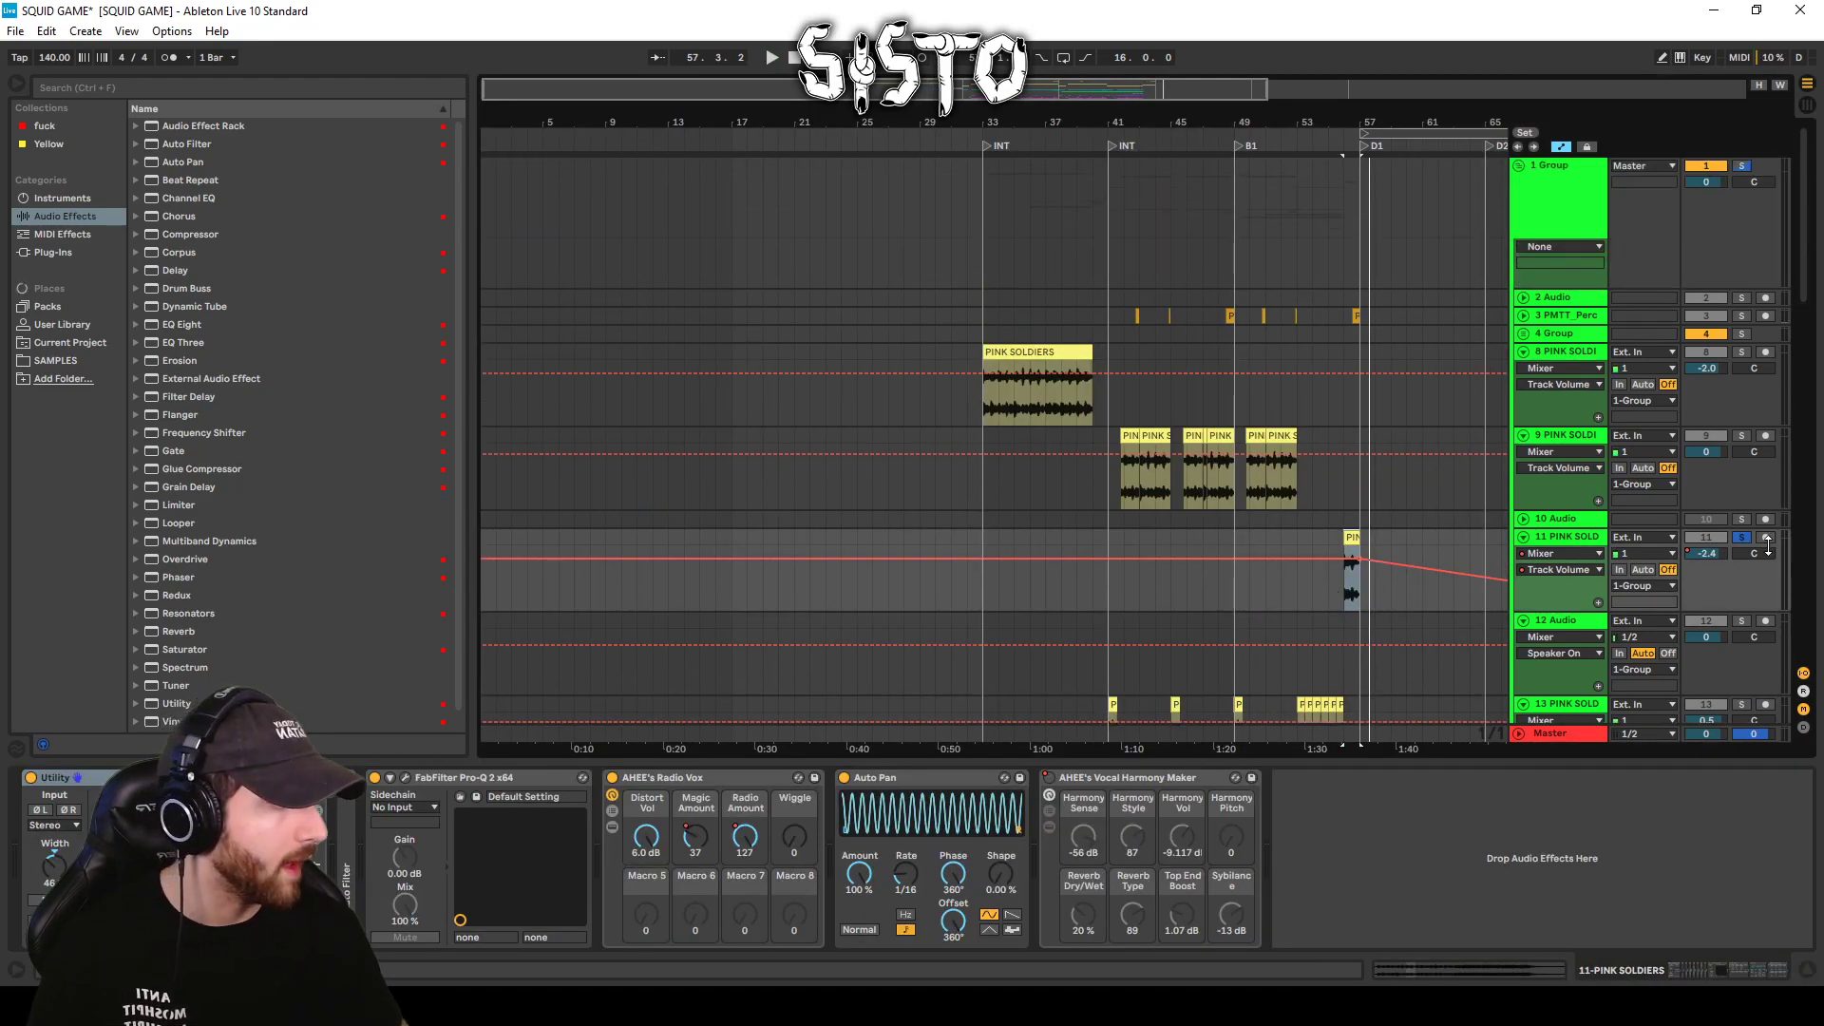
left_click(1741, 536)
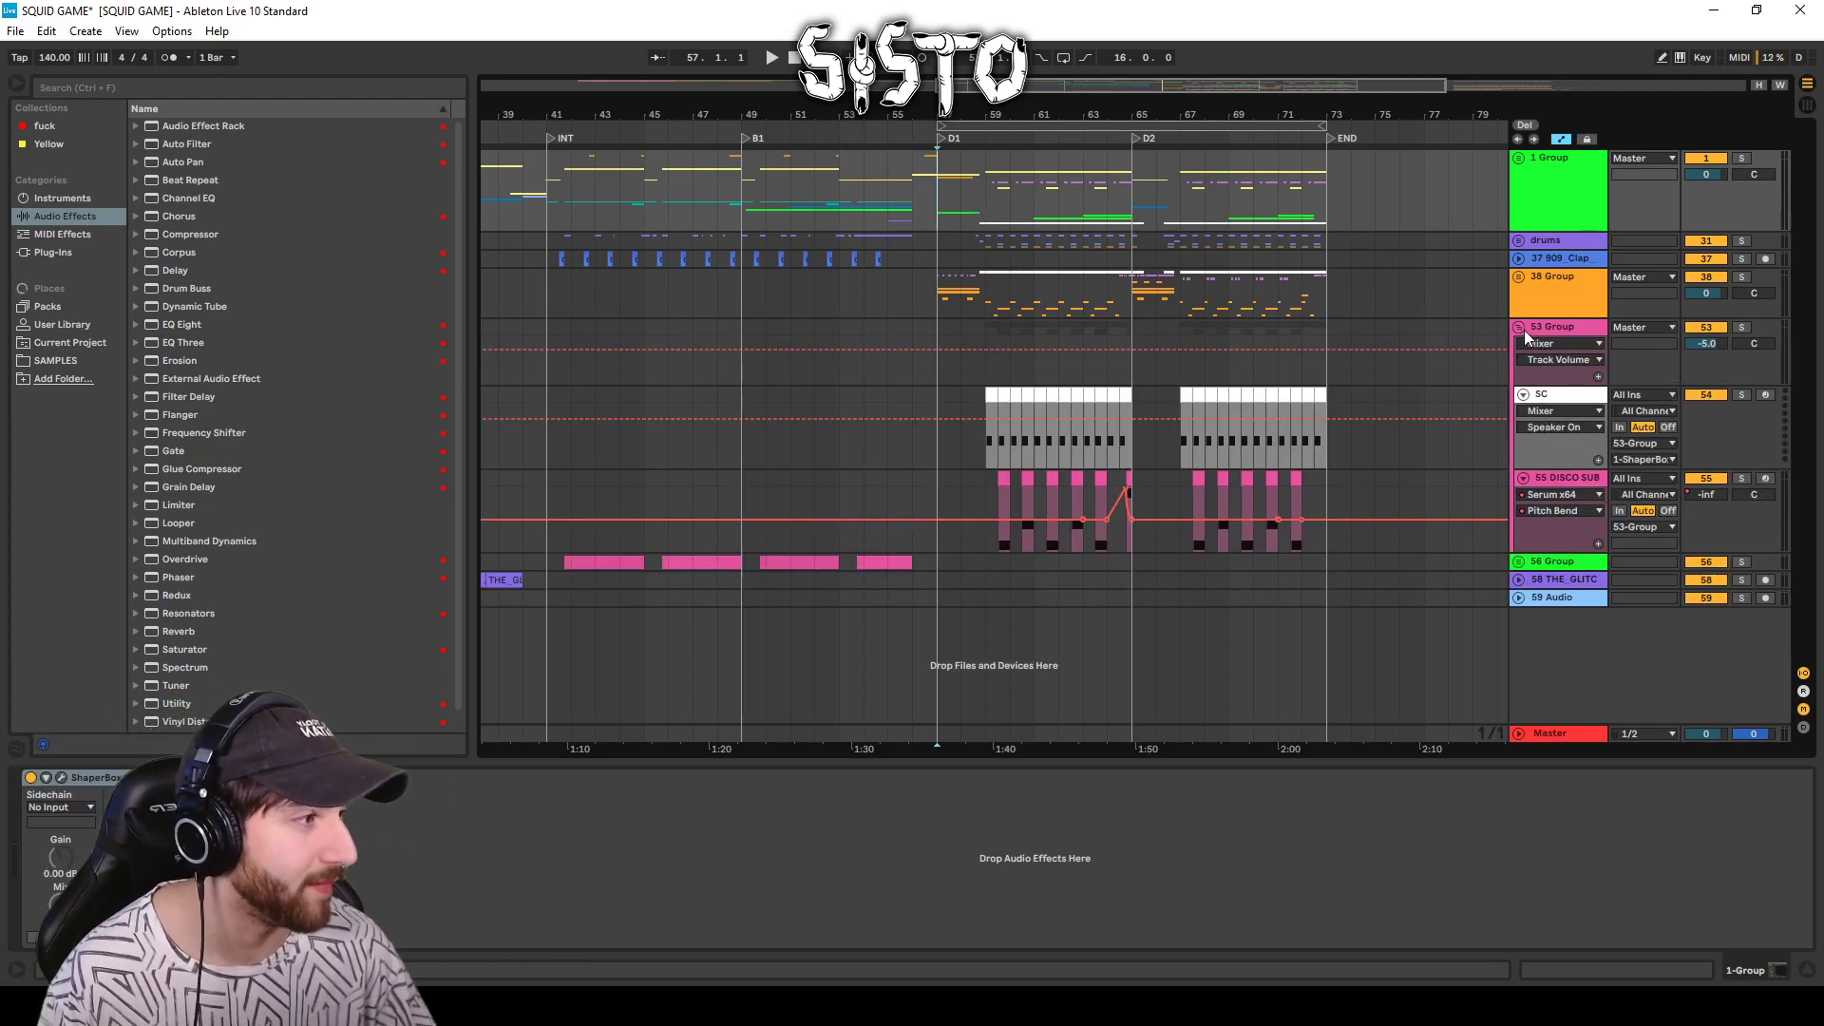
Collapse the 53 Group and play the drop from the D1 marker at bar 57.
left_click(1519, 327)
left_click(907, 288)
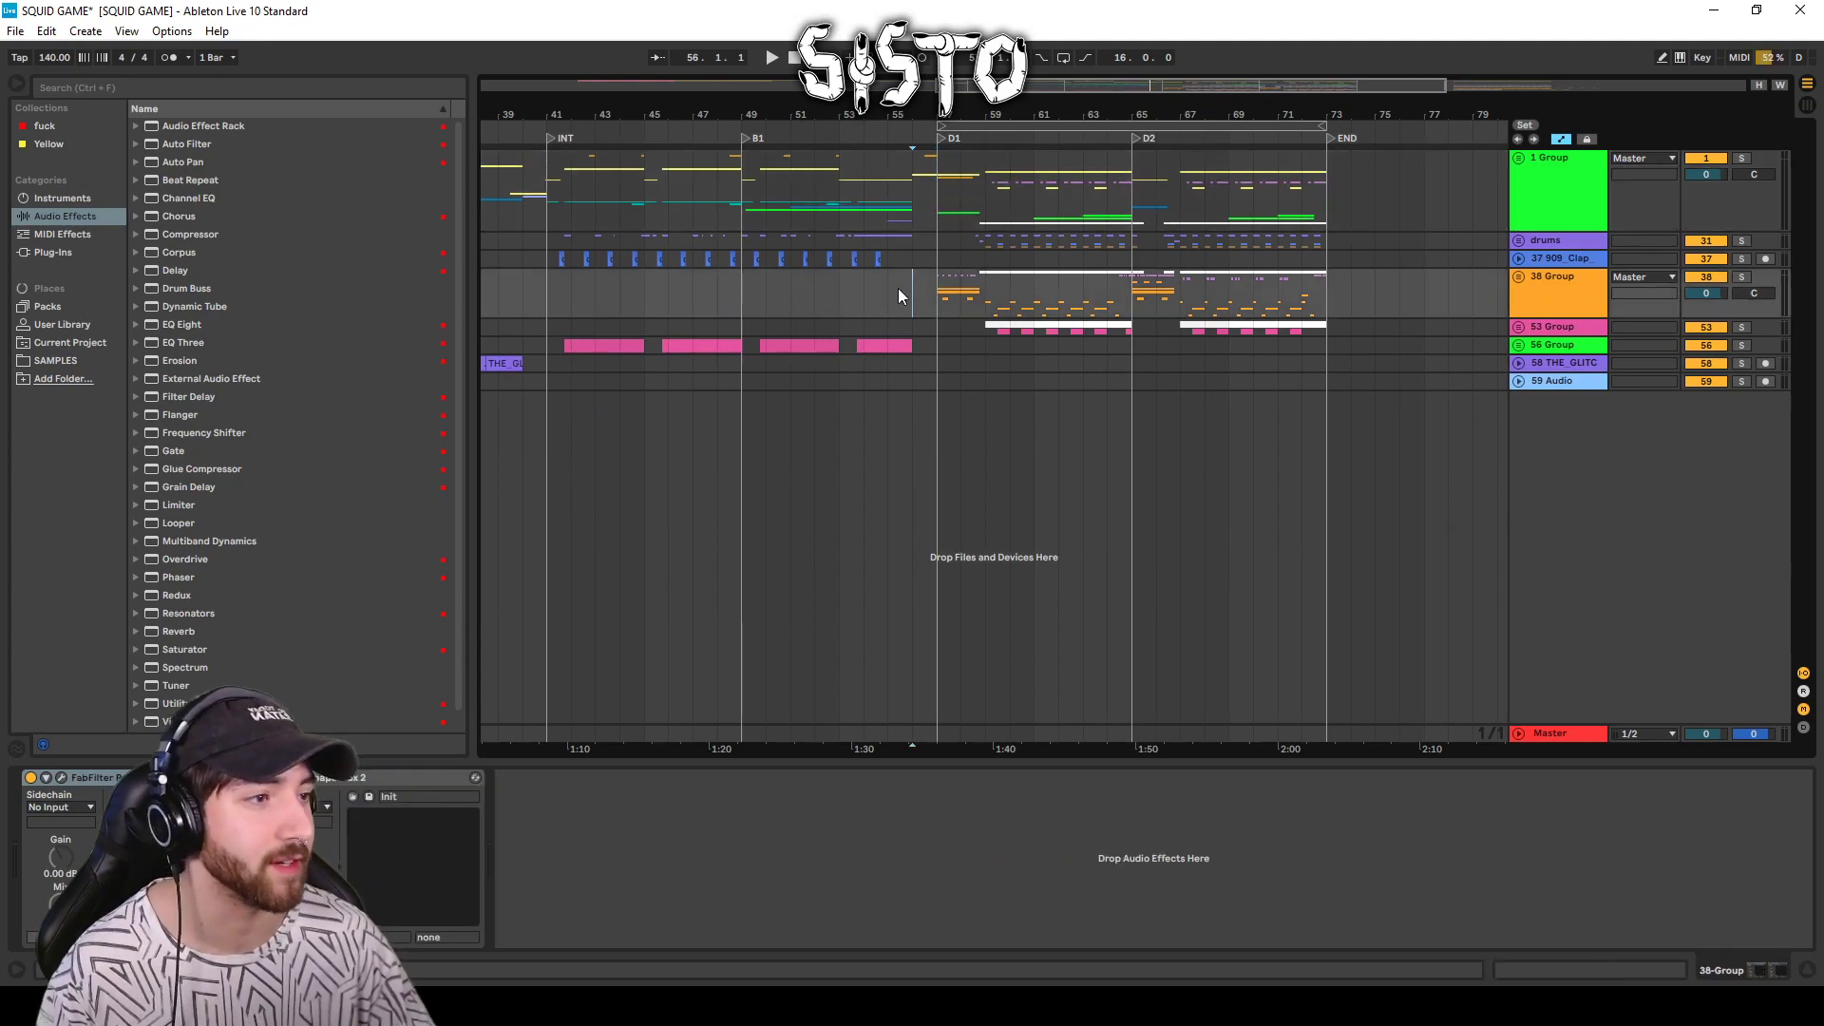
left_click(931, 286)
key("space")
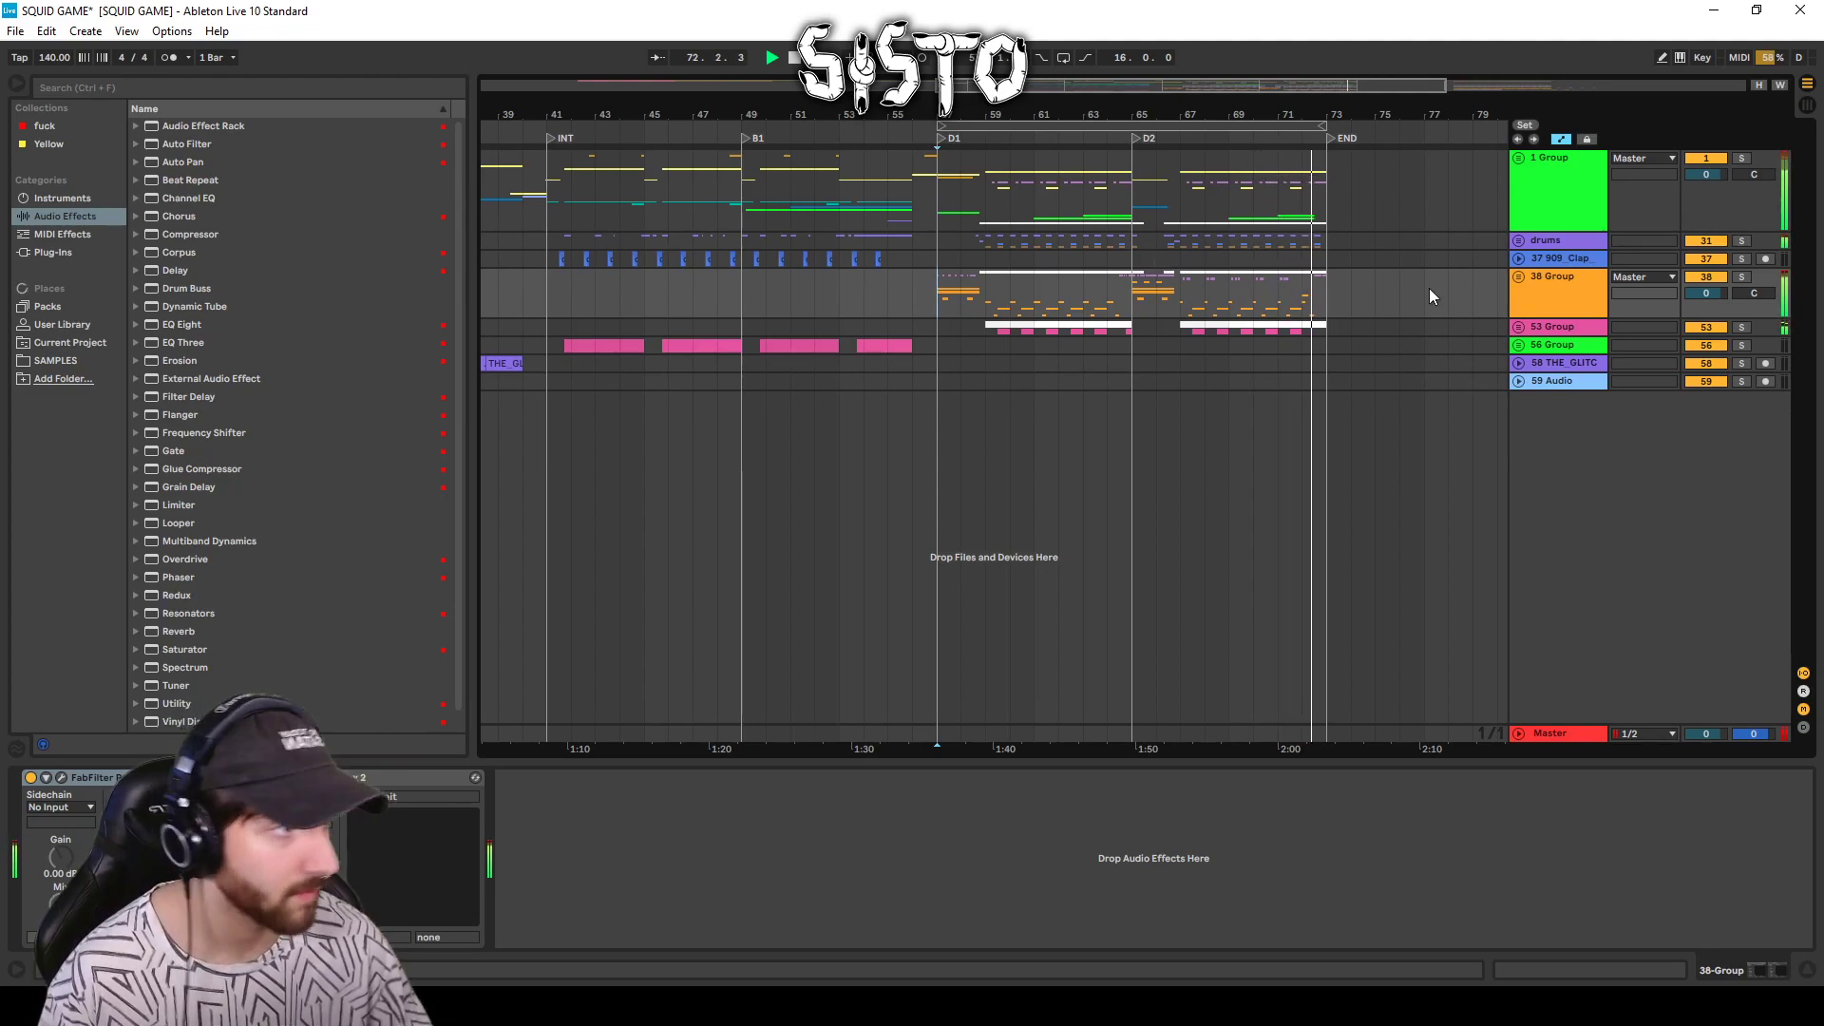
Expand the 1 Group and audition track 11 PINK SOLDIERS in solo from the D1 marker.
left_click(1517, 158)
scroll(1085, 402, "down", 2)
scroll(1085, 402, "down", 2)
key("space")
left_click(1558, 244)
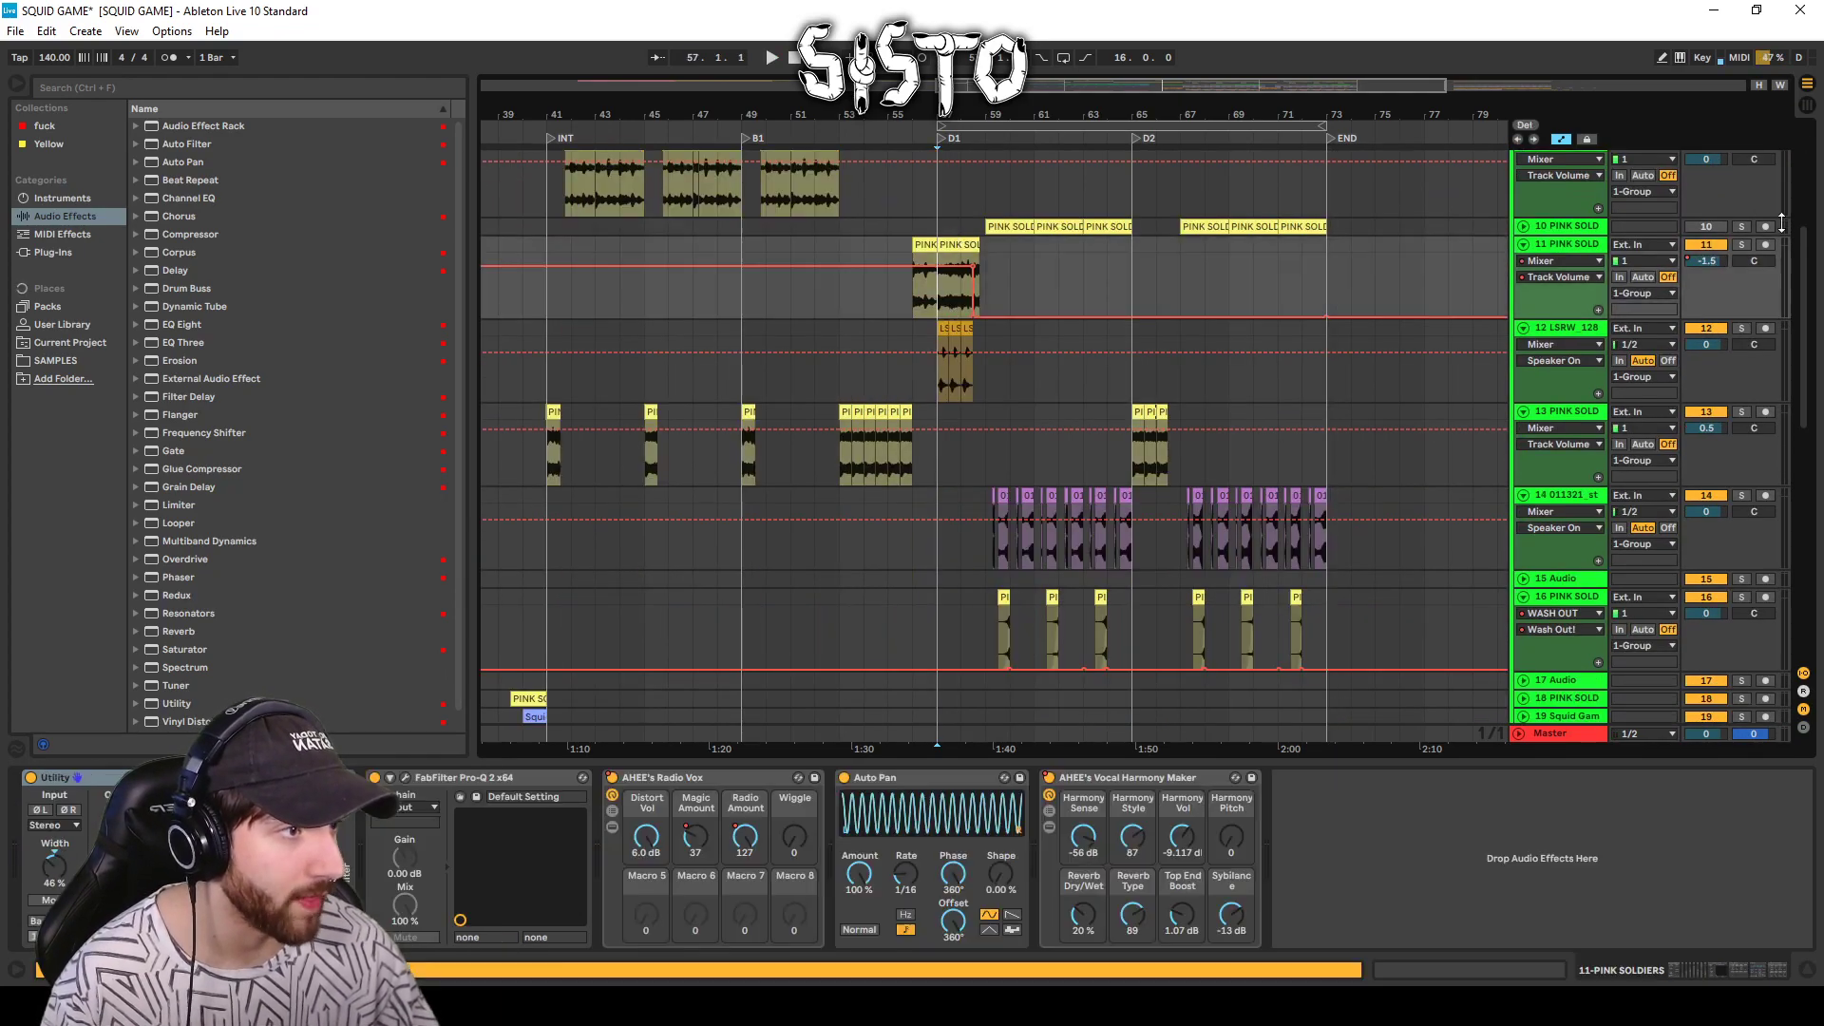
left_click(1742, 245)
key("space")
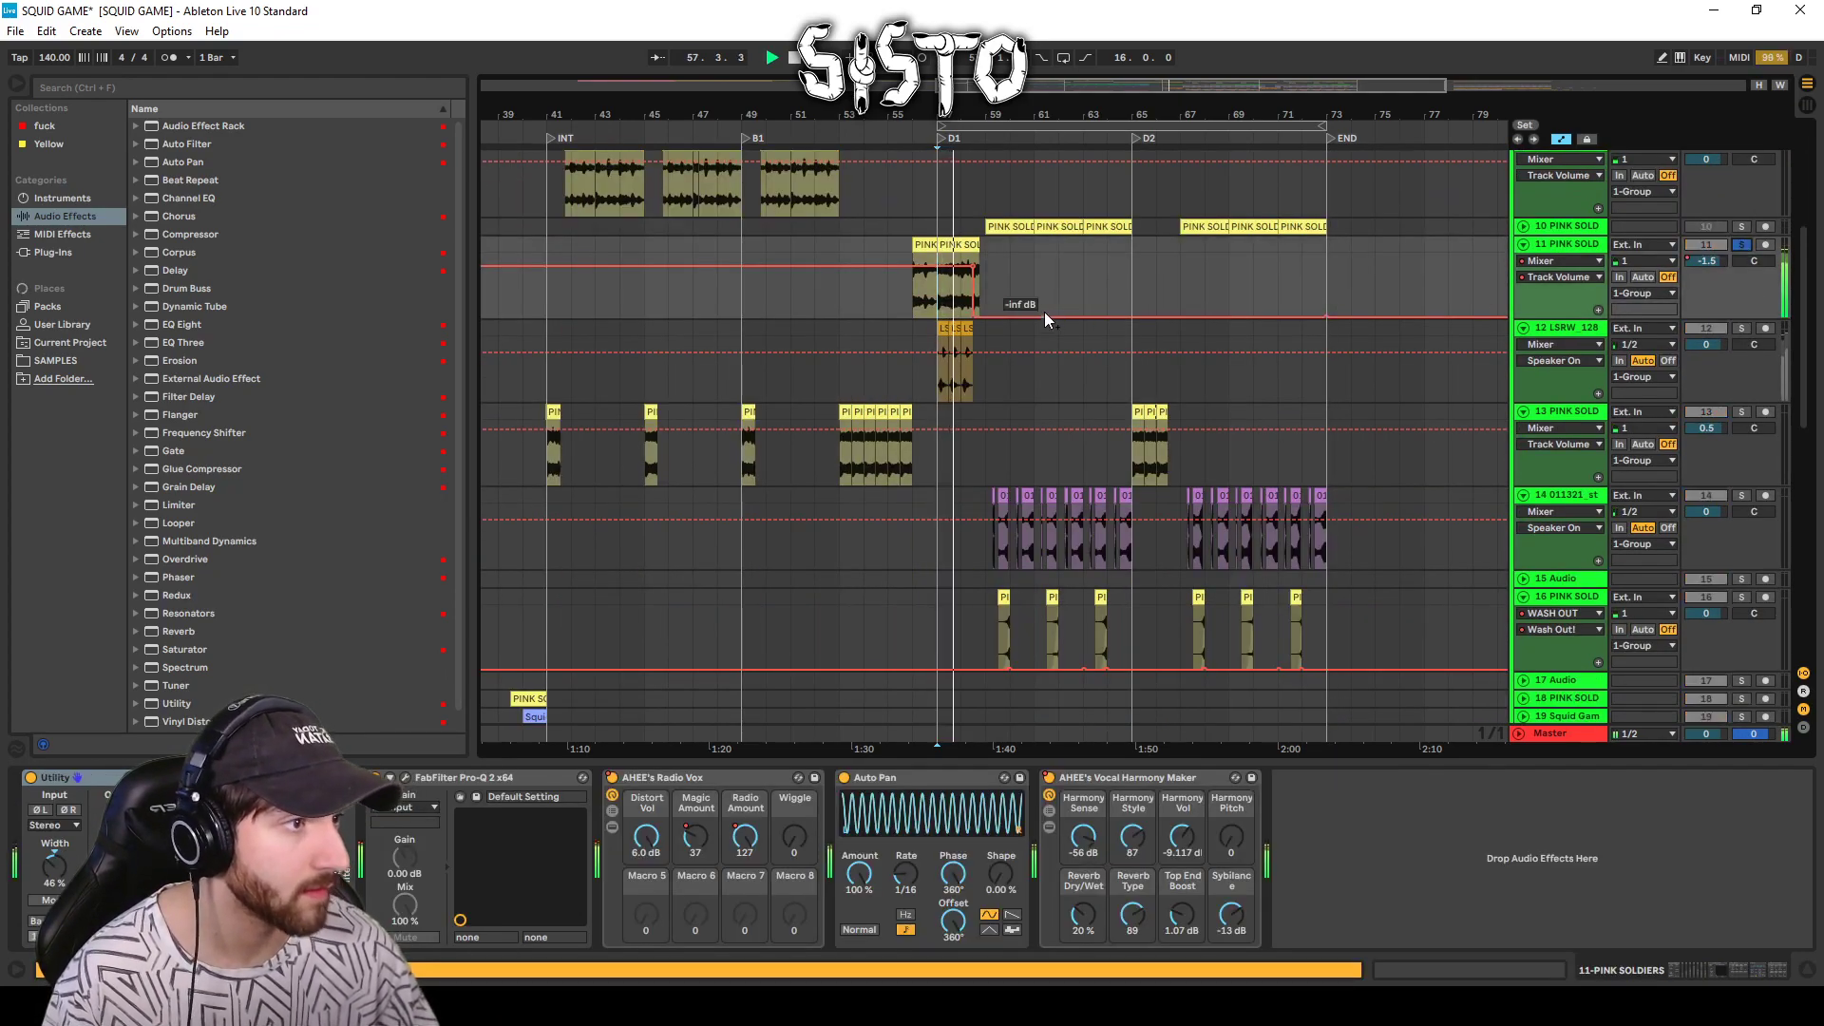
key("space")
Audition the LSRW drum fill on track 12 from D1, adjusting the solos on tracks 11 and 12.
left_click(943, 328)
key("space")
left_click(1740, 328)
left_click(1743, 245, "ctrl")
key("space")
Show the 20-Audio 1 clips with their Grain Delay pitch automation at D1 and solo track 40.
scroll(1492, 567, "down", 15)
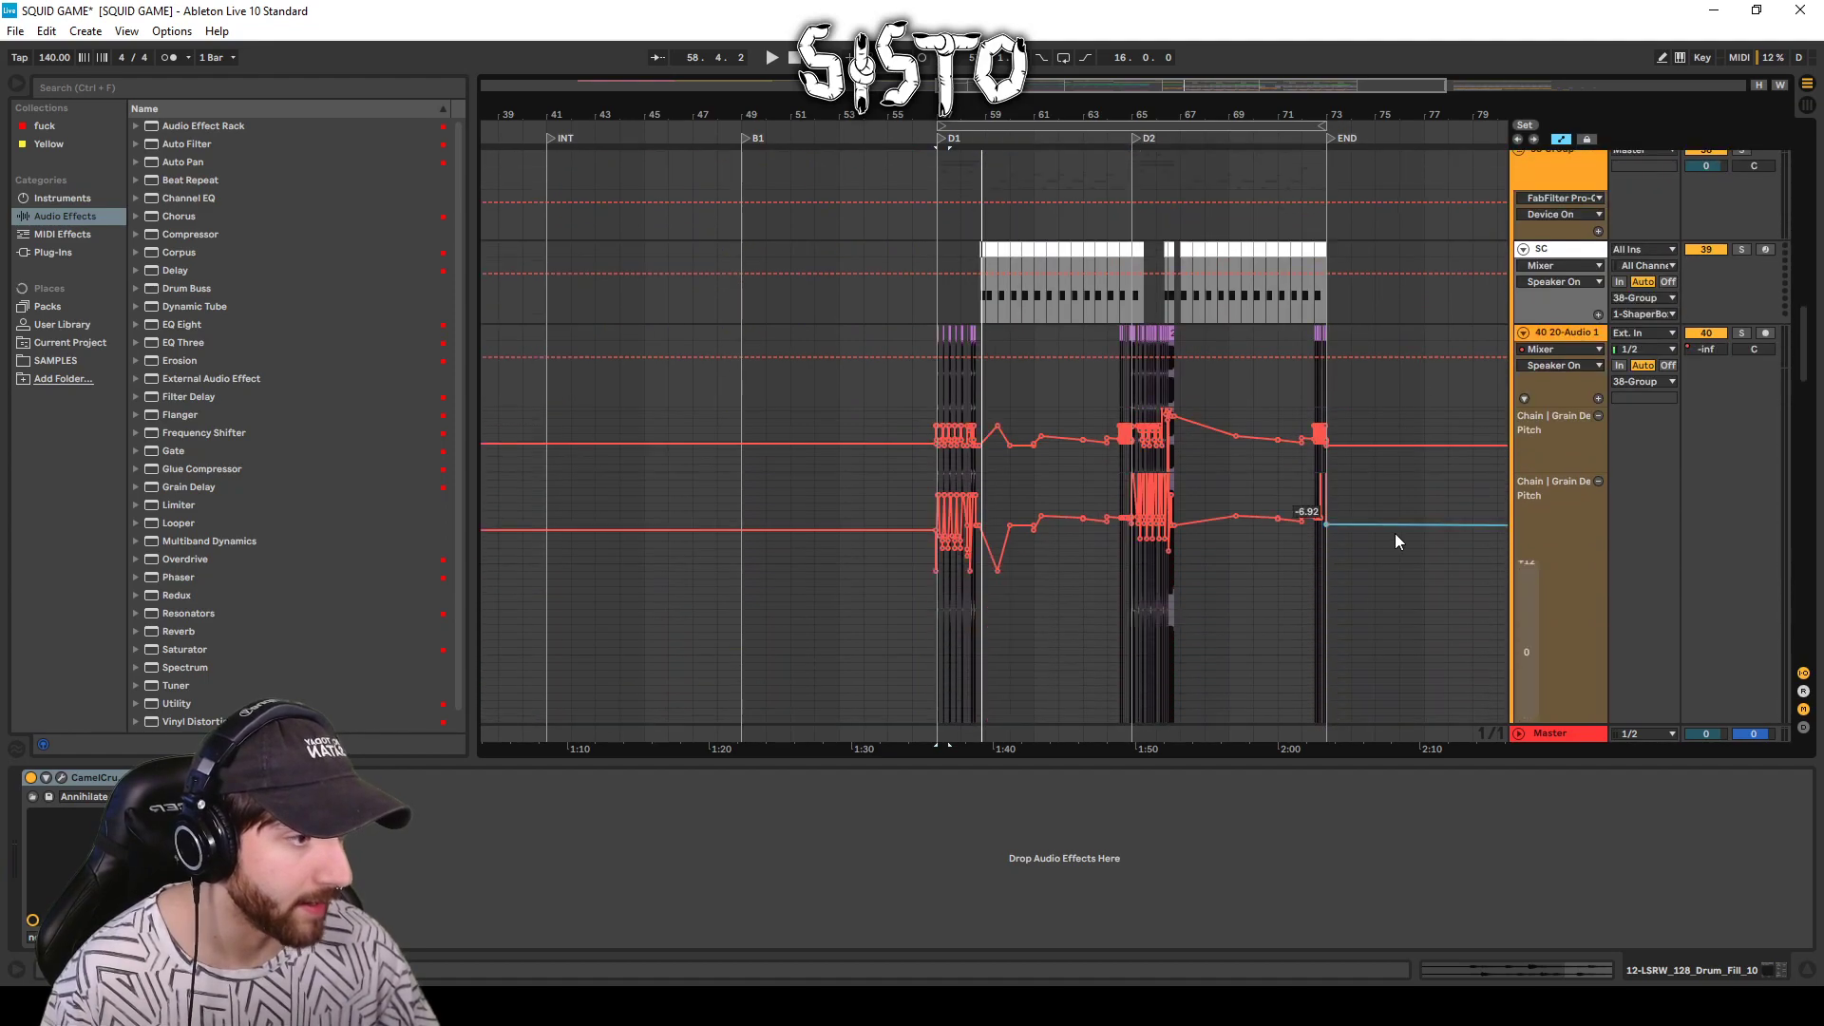
scroll(1428, 540, "up", 1)
left_click_drag(964, 103, 978, 224)
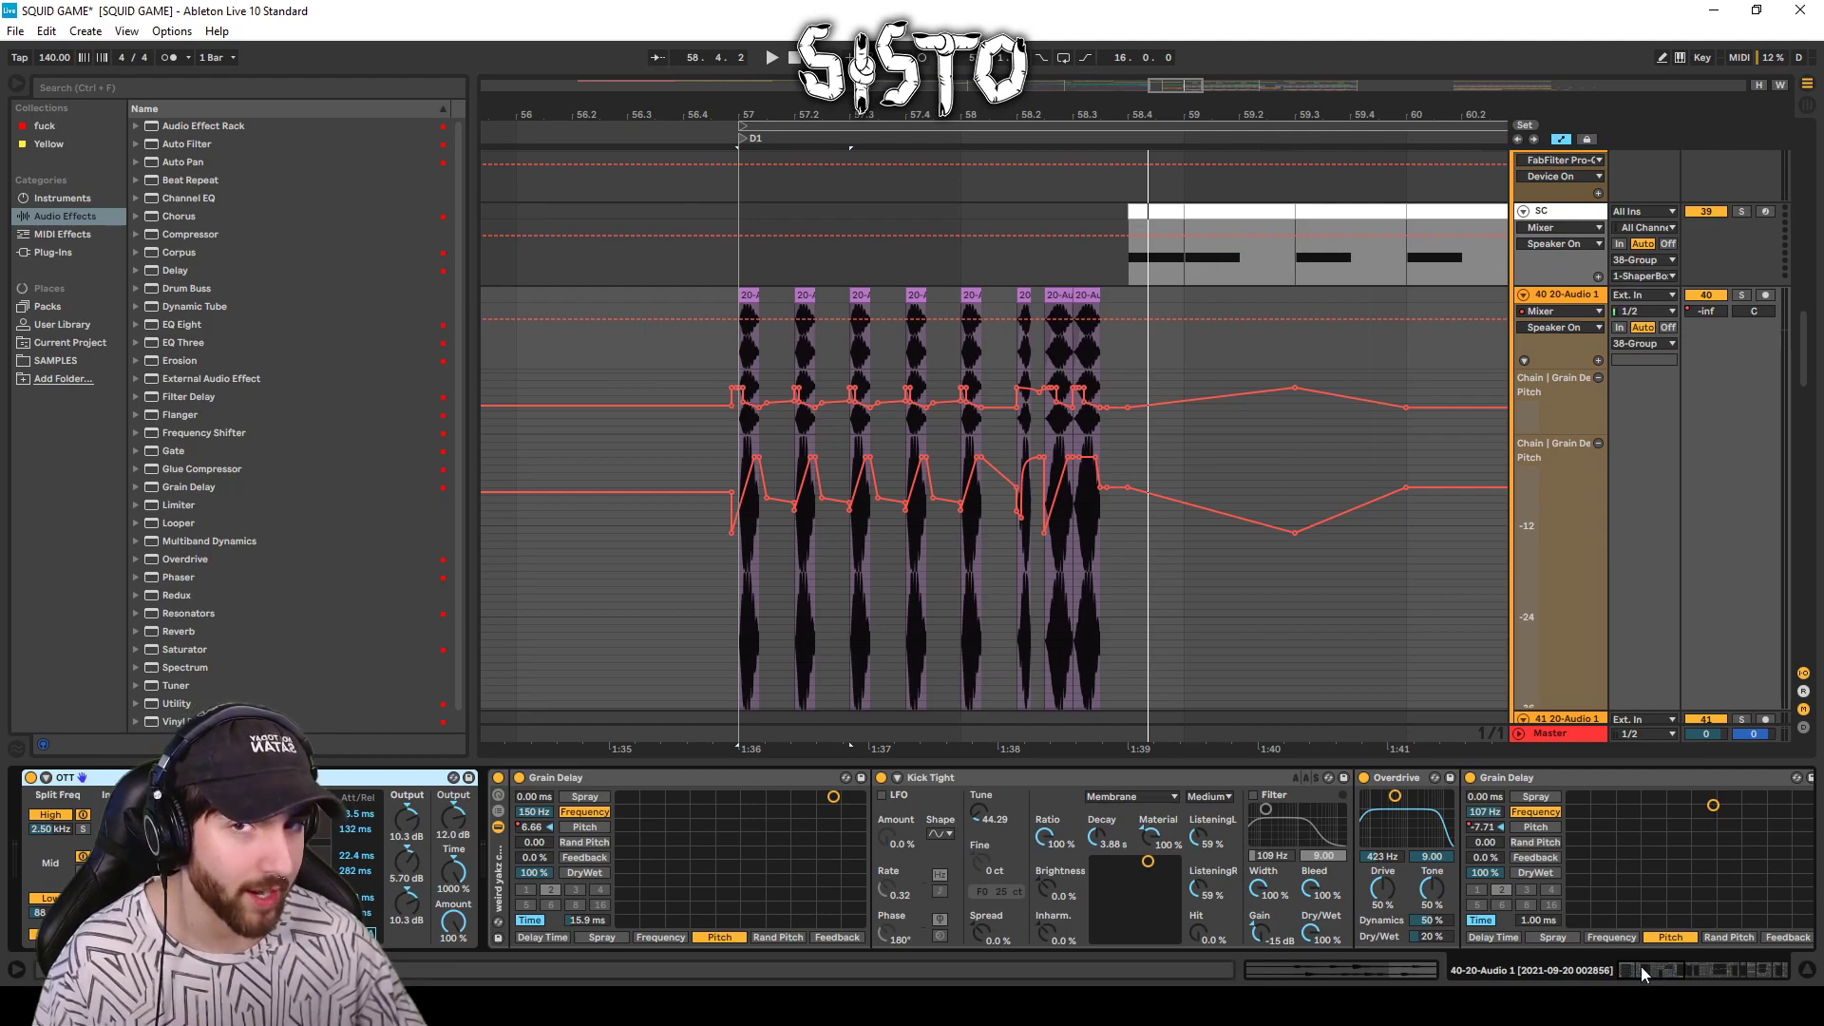
left_click(1742, 294)
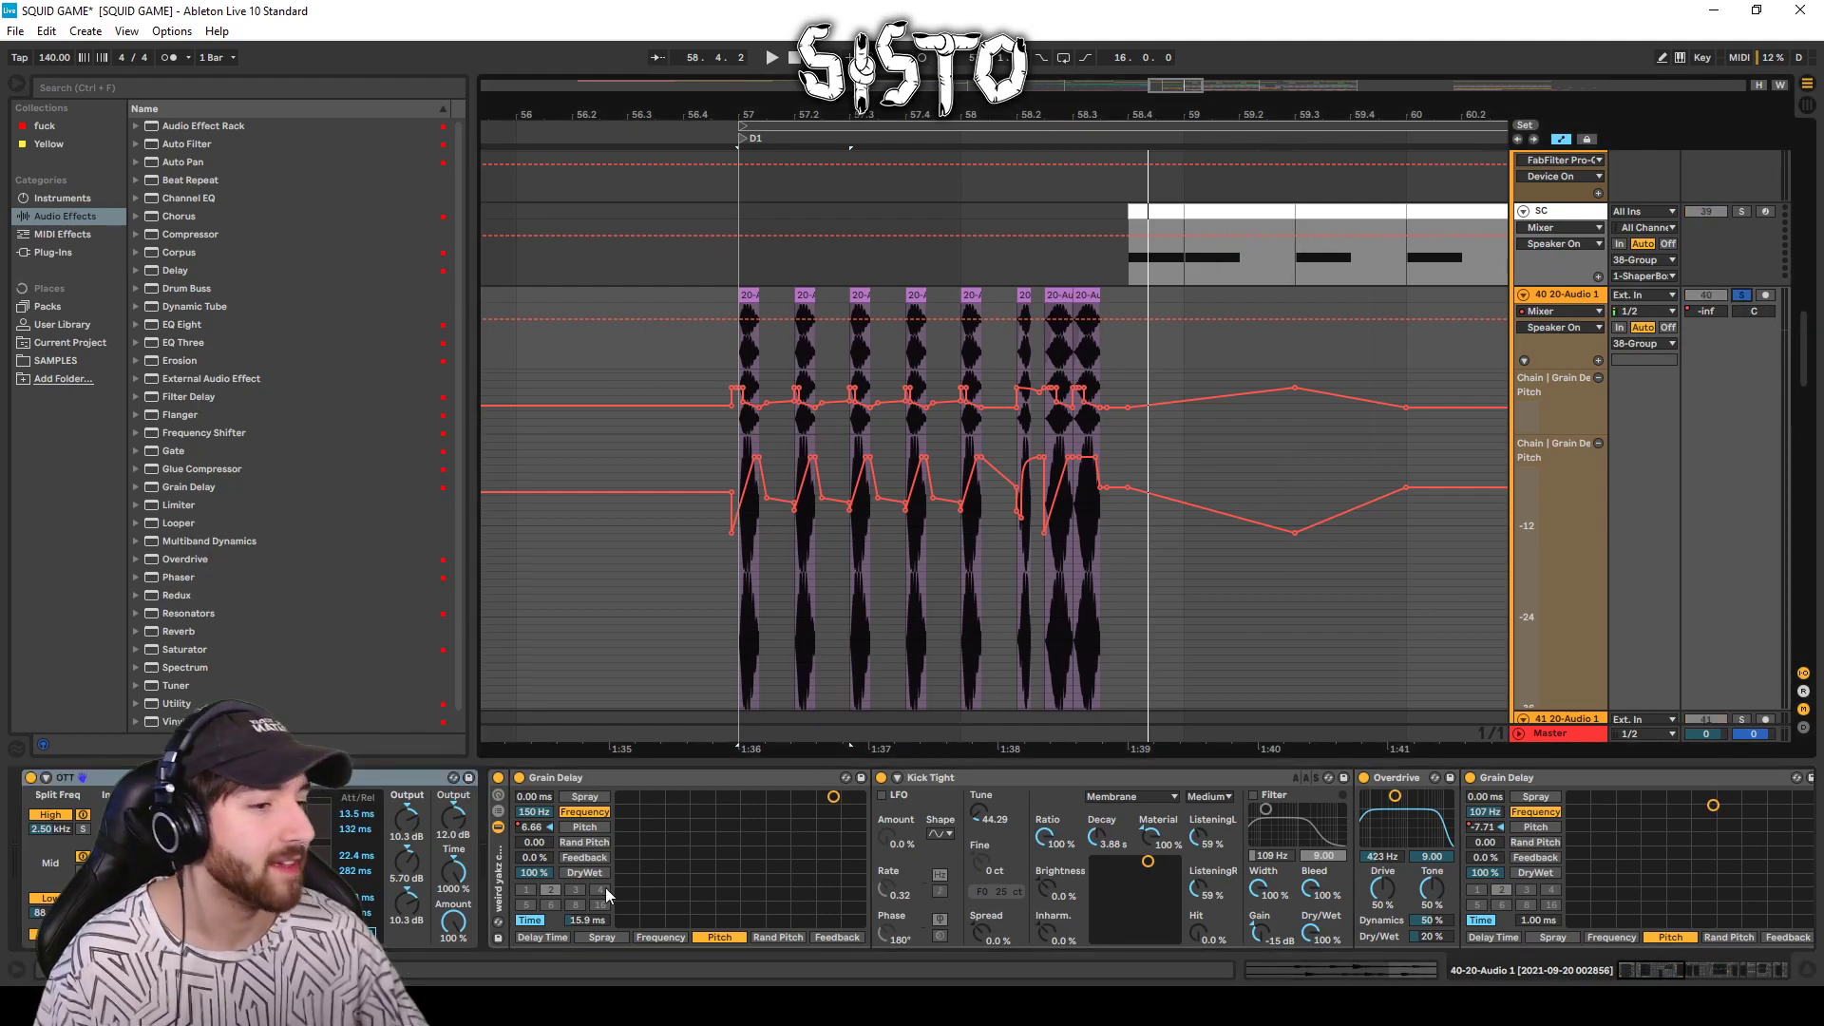
Open the SPAN analyzer on the Master track and play the soloed 20-Audio 1 bass to examine its spectrum.
left_click(1564, 736)
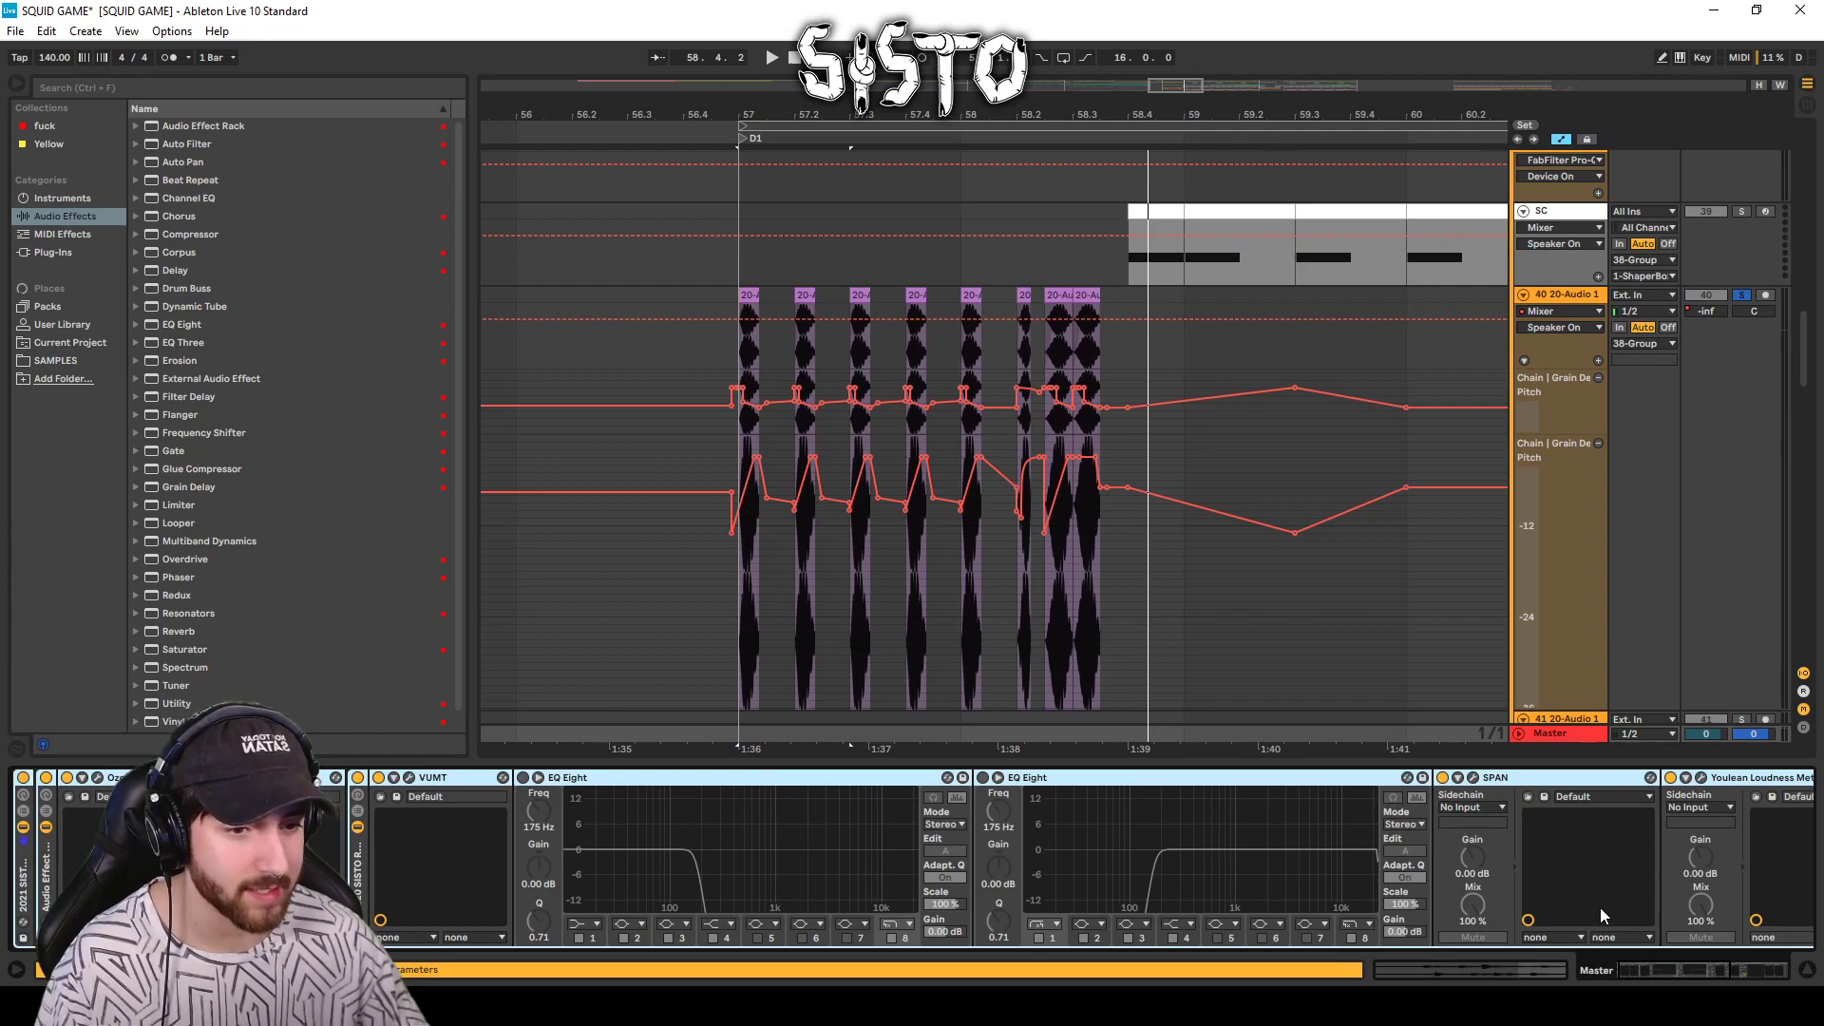
left_click_drag(1678, 976, 1748, 976)
left_click(559, 777)
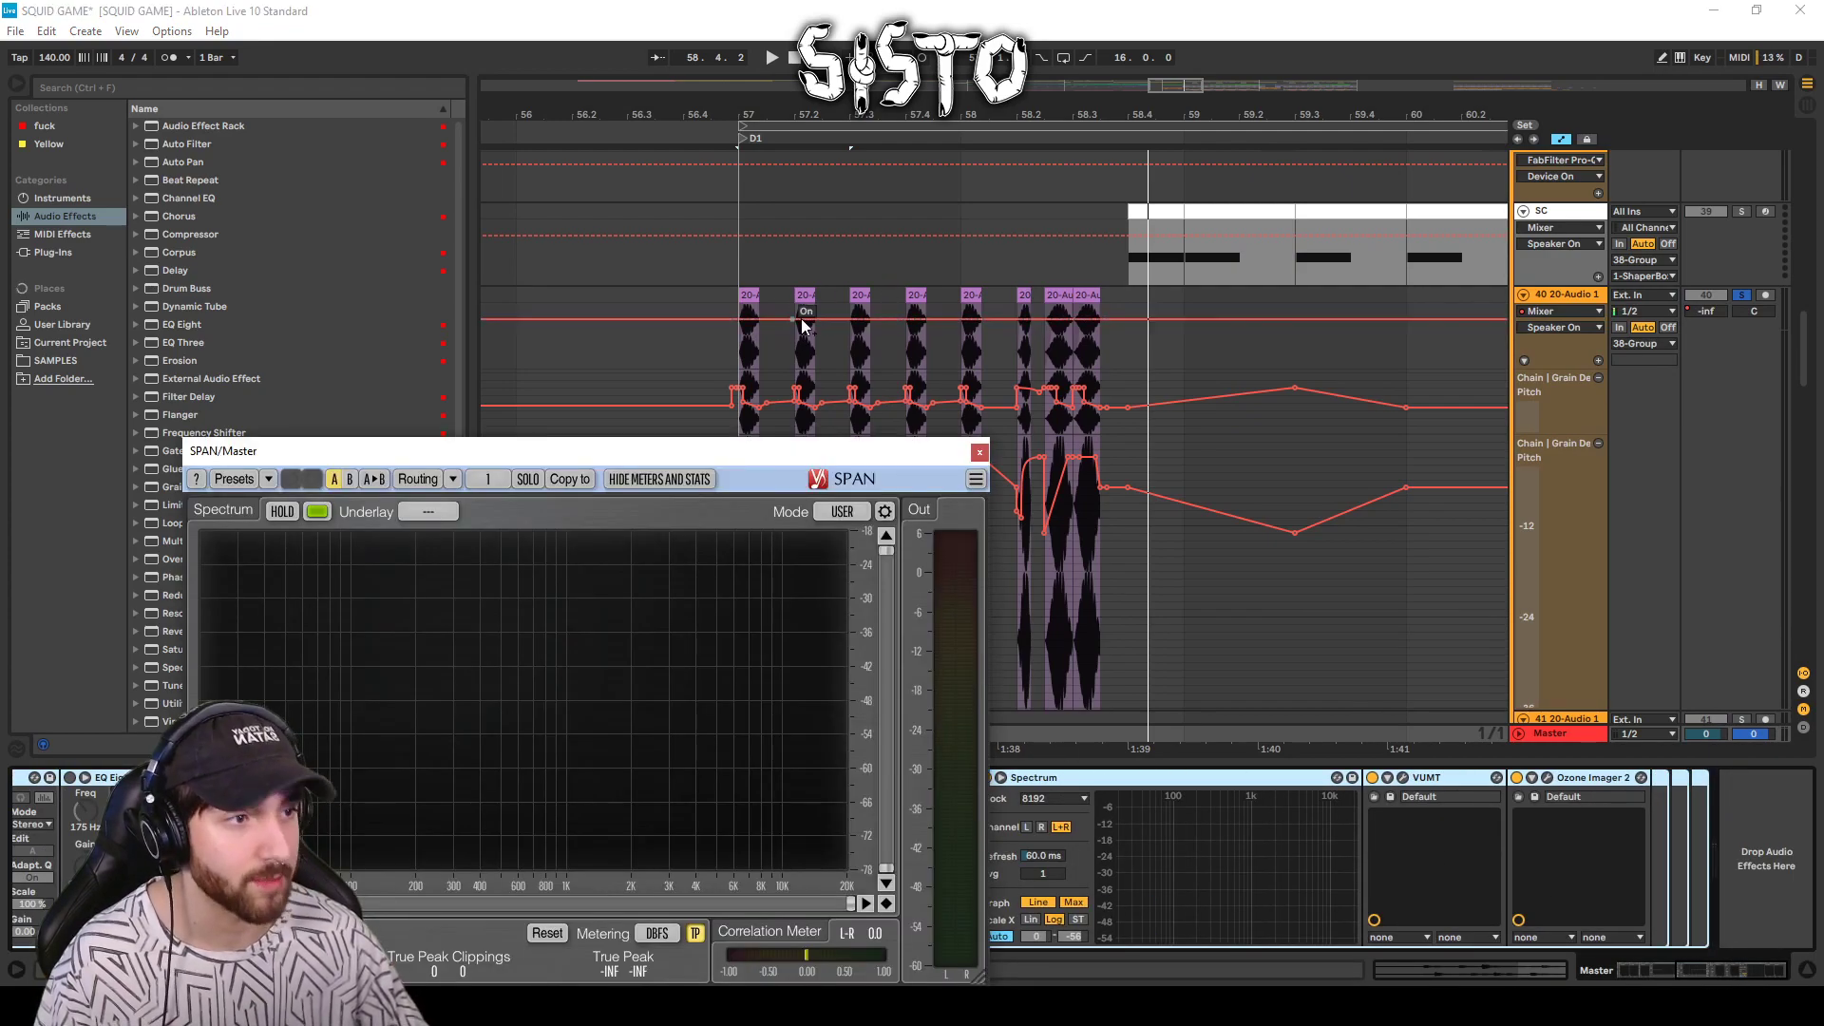
key("space")
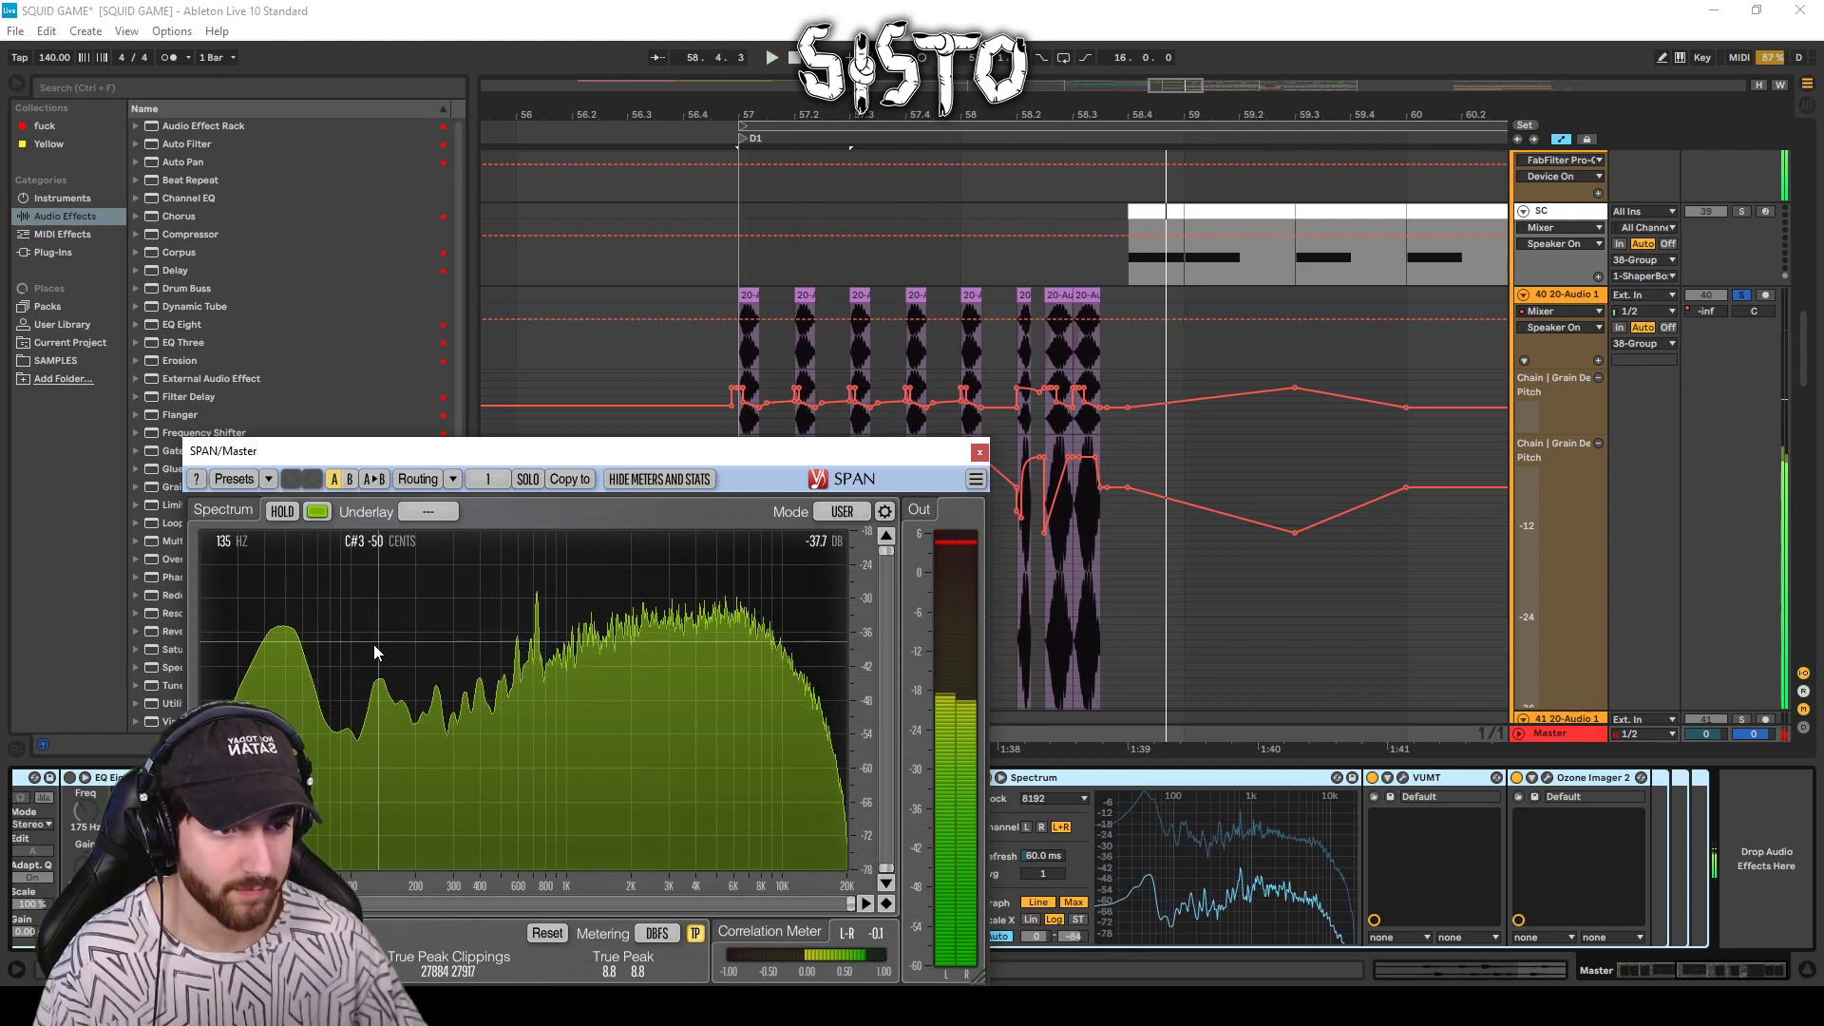
Stop playback, close the SPAN analyzer and show the device chain of the 20-Audio 1 bass on track 40.
key("space")
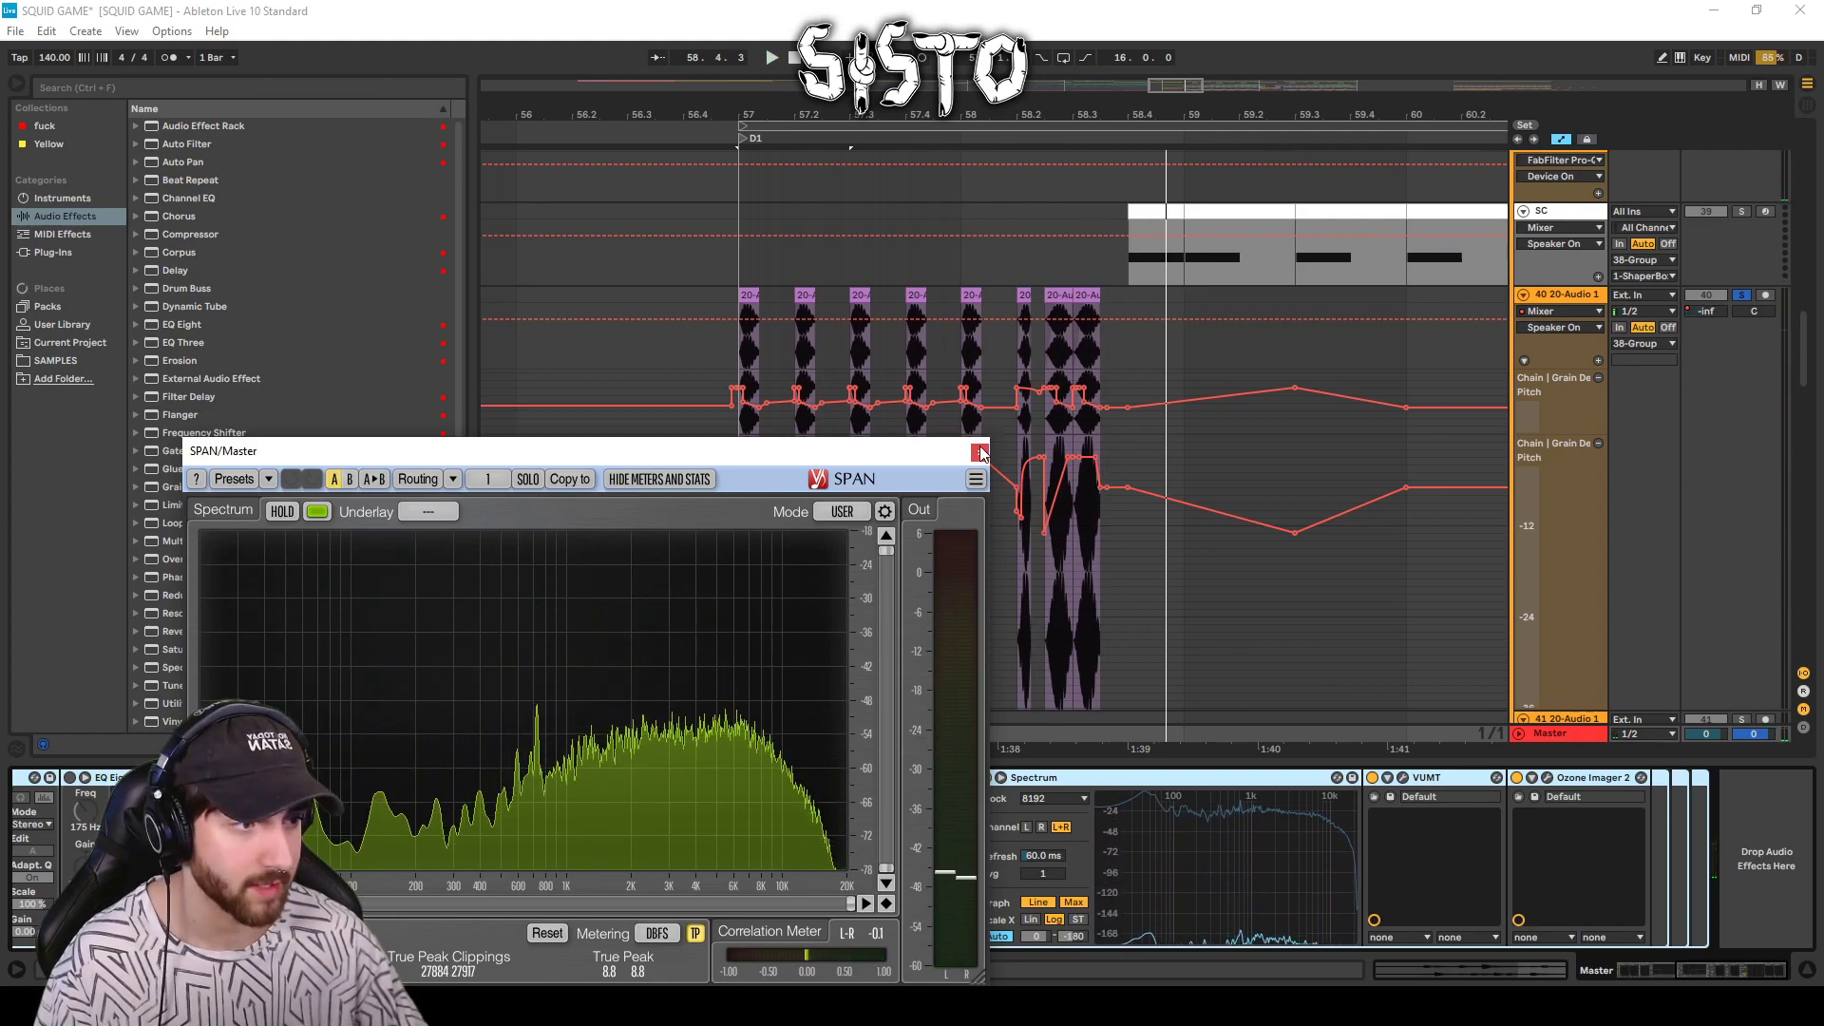
left_click(982, 453)
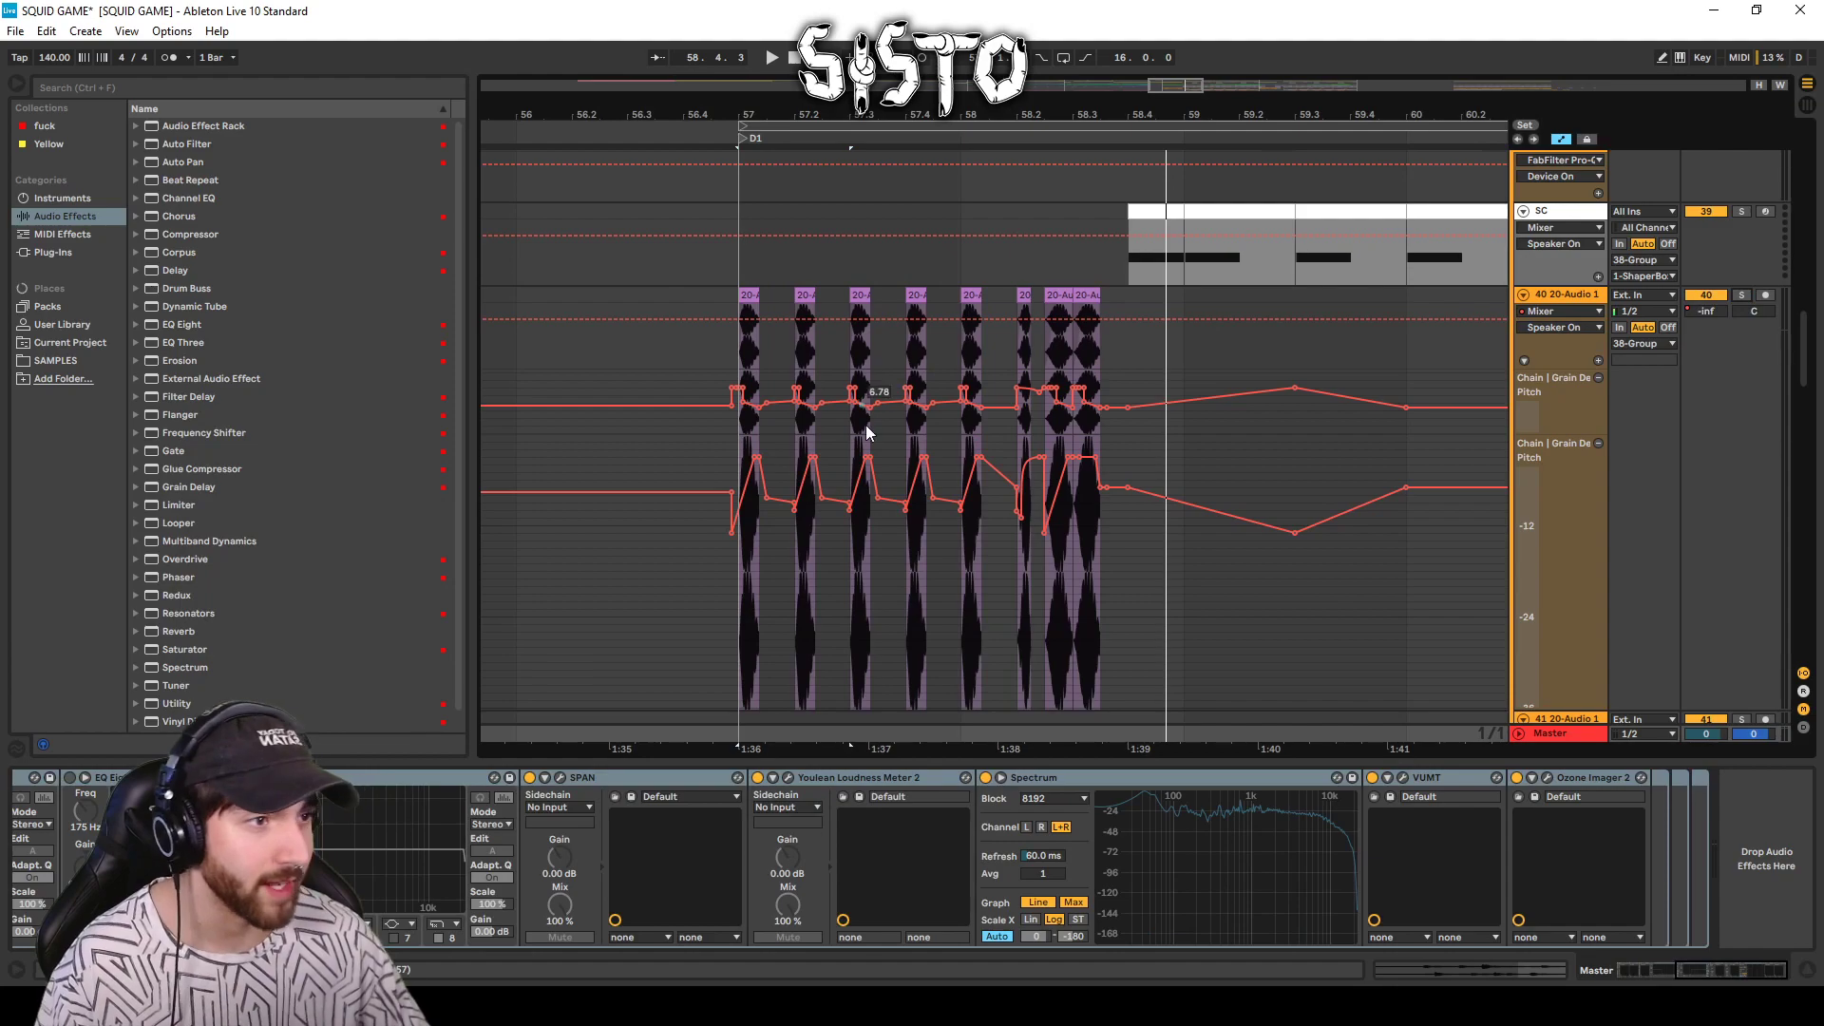
left_click(884, 466)
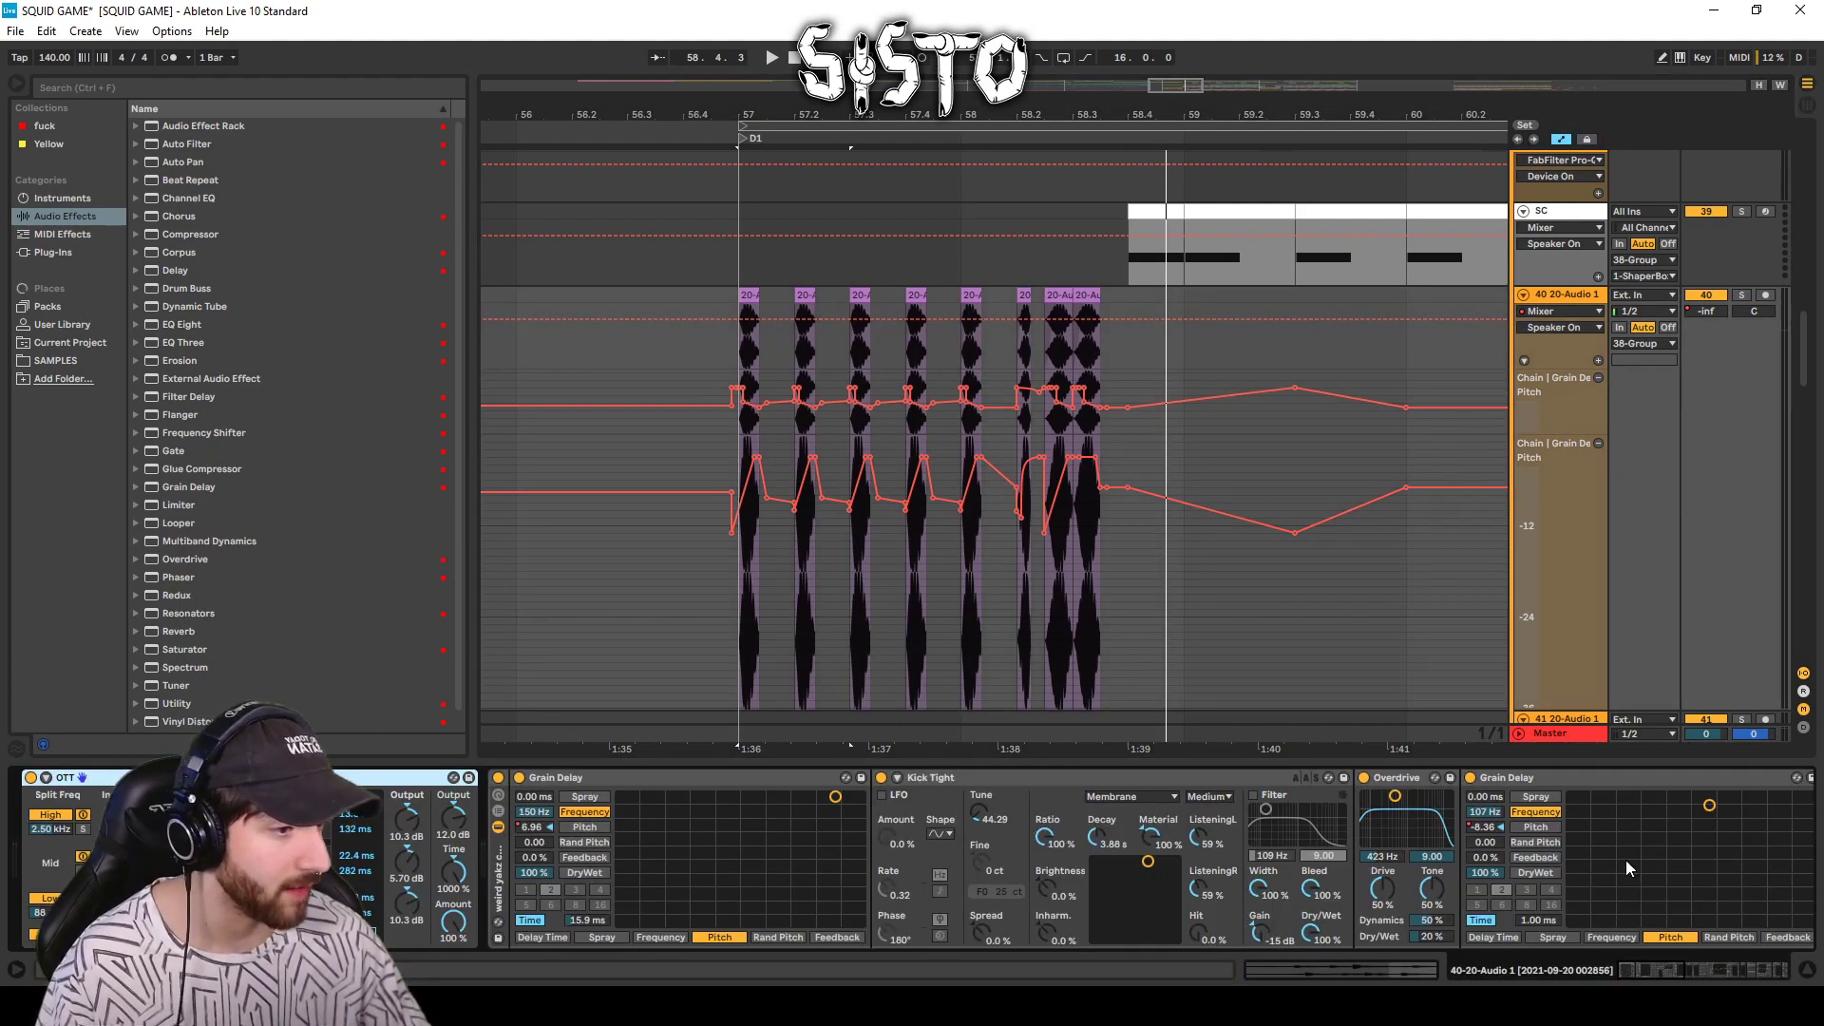
Look through track 40's effects chain, unfolding and refolding the Panning Rezo resonator, and return to its Grain Delay and Kick Tight devices.
left_click_drag(1644, 962, 1707, 960)
double_click(817, 845)
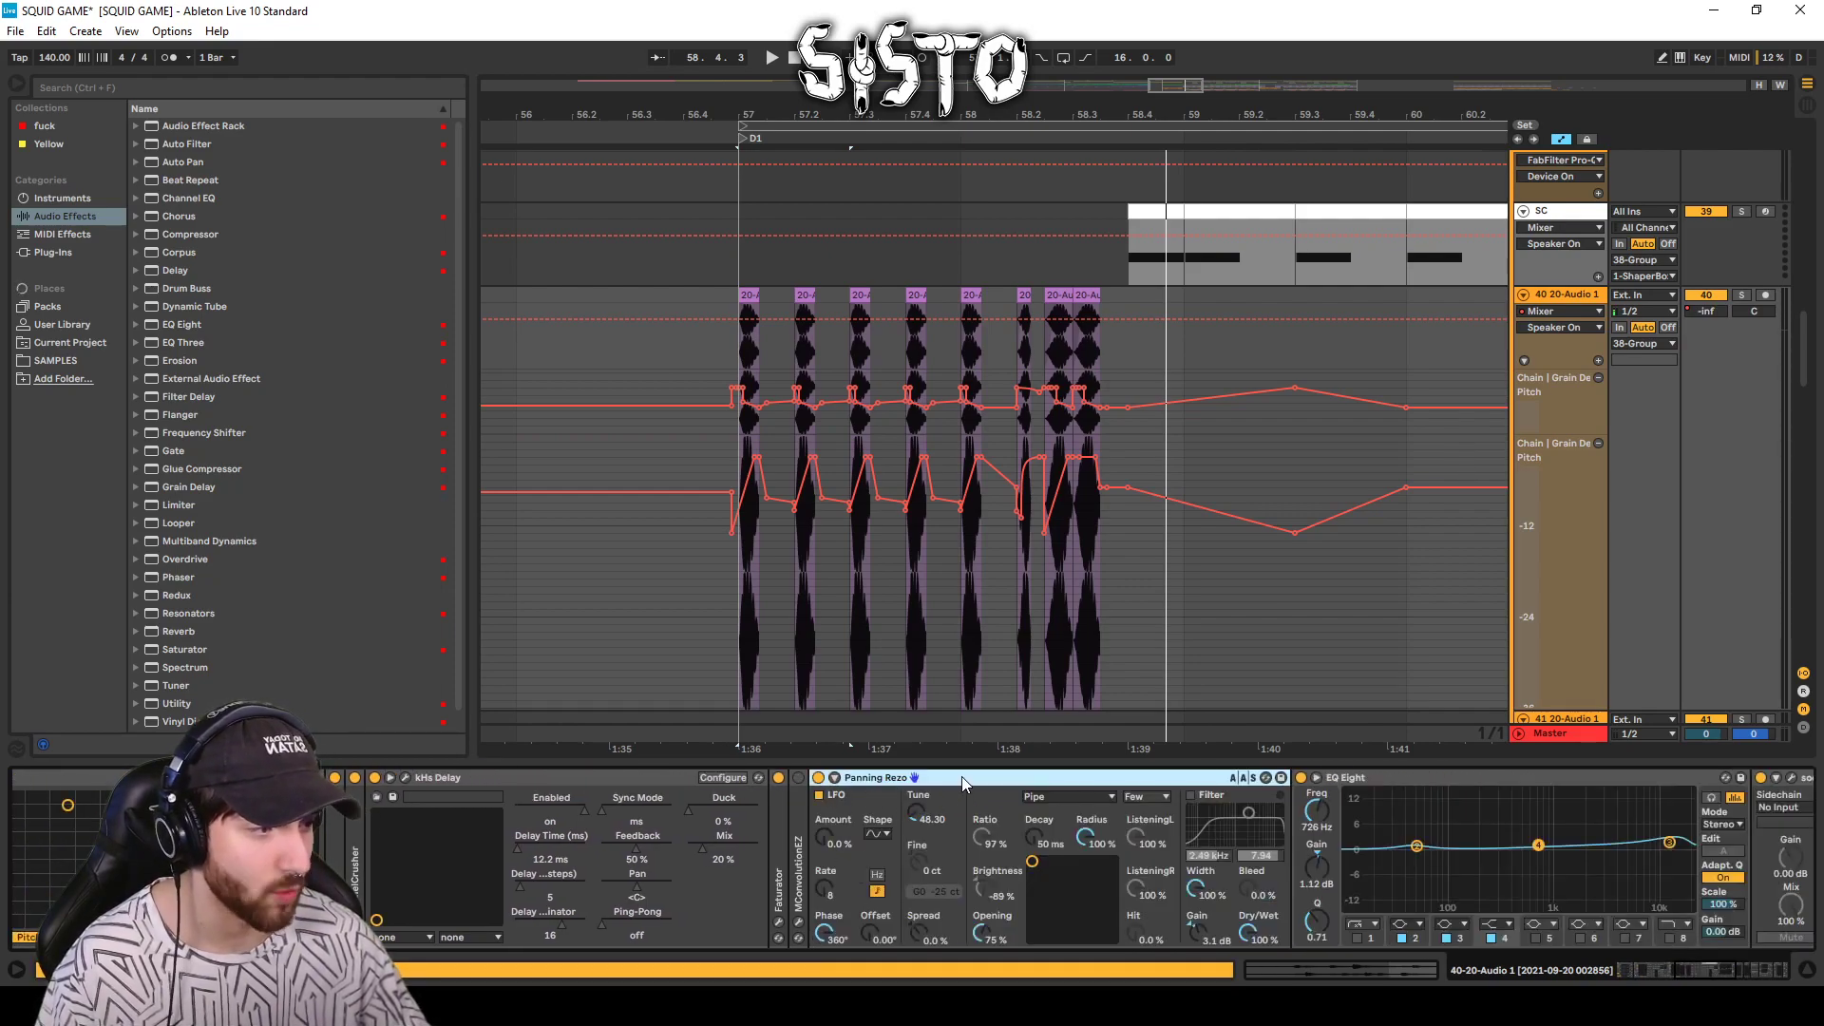
double_click(961, 777)
left_click_drag(1710, 968, 1625, 968)
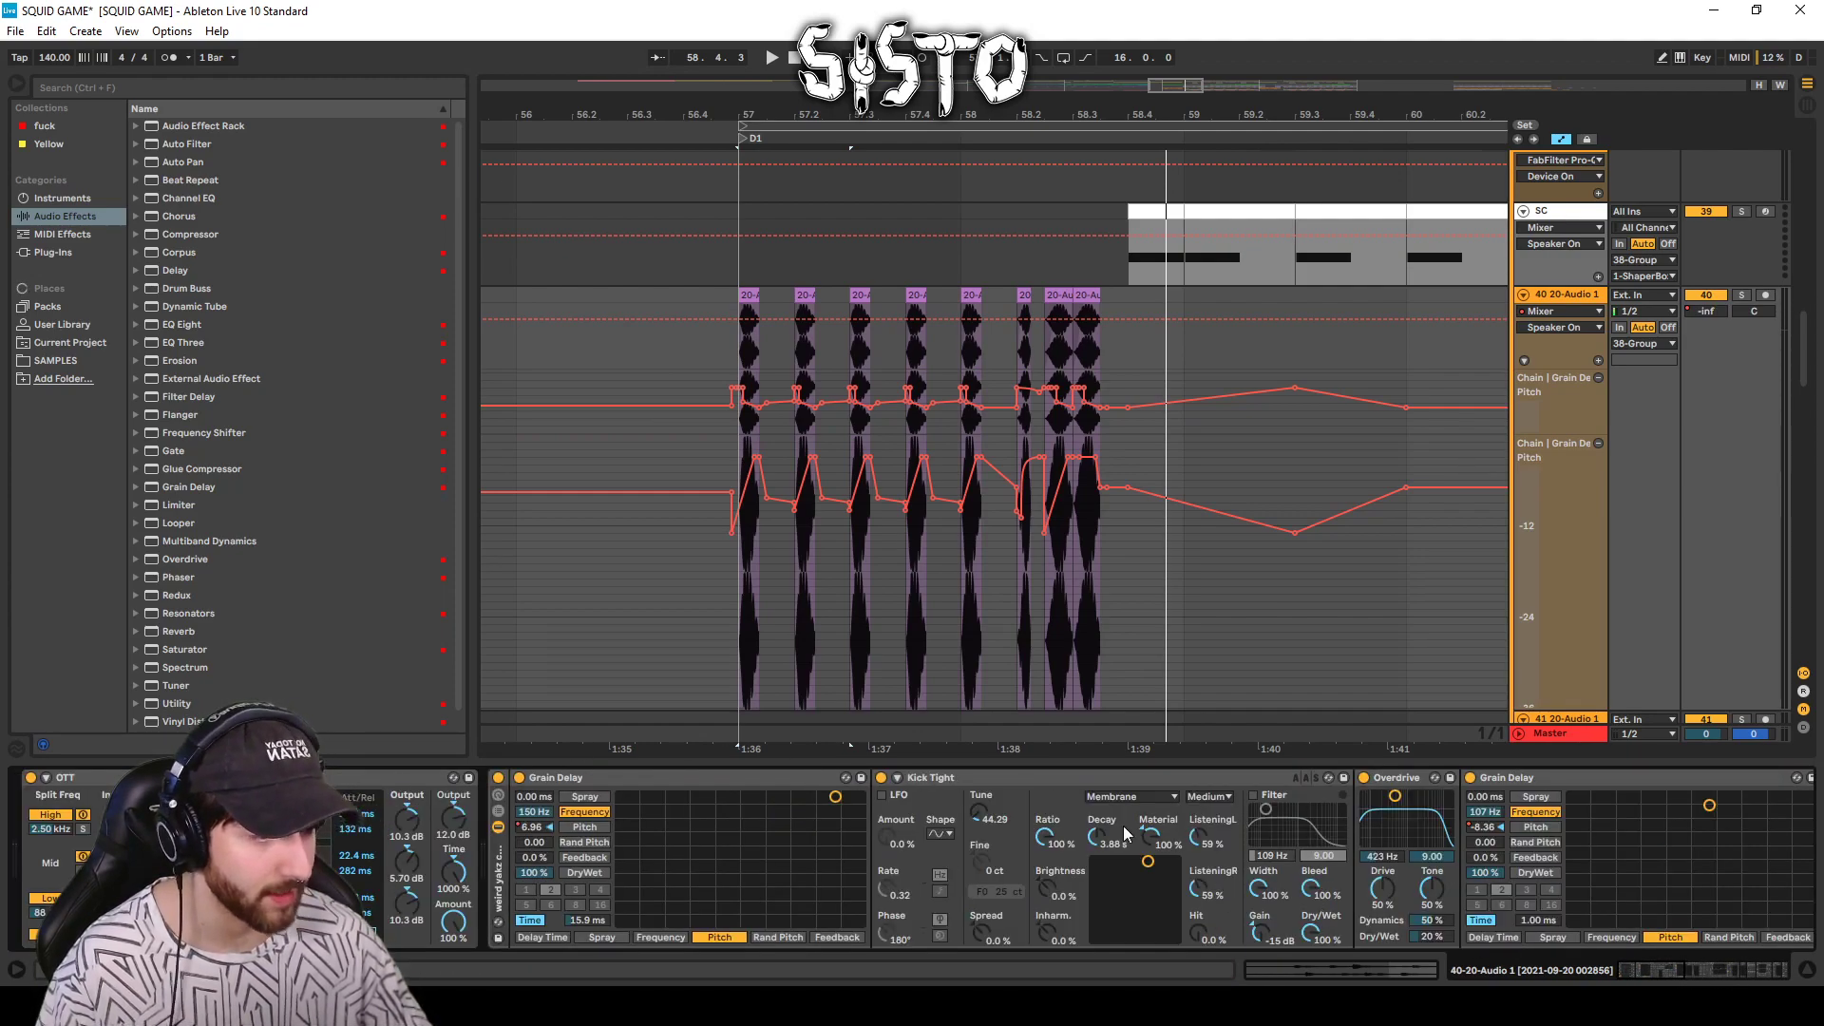
Unfold the Panning Rezo and Utility devices in track 40's chain to examine their settings.
scroll(1501, 895, "down", 5)
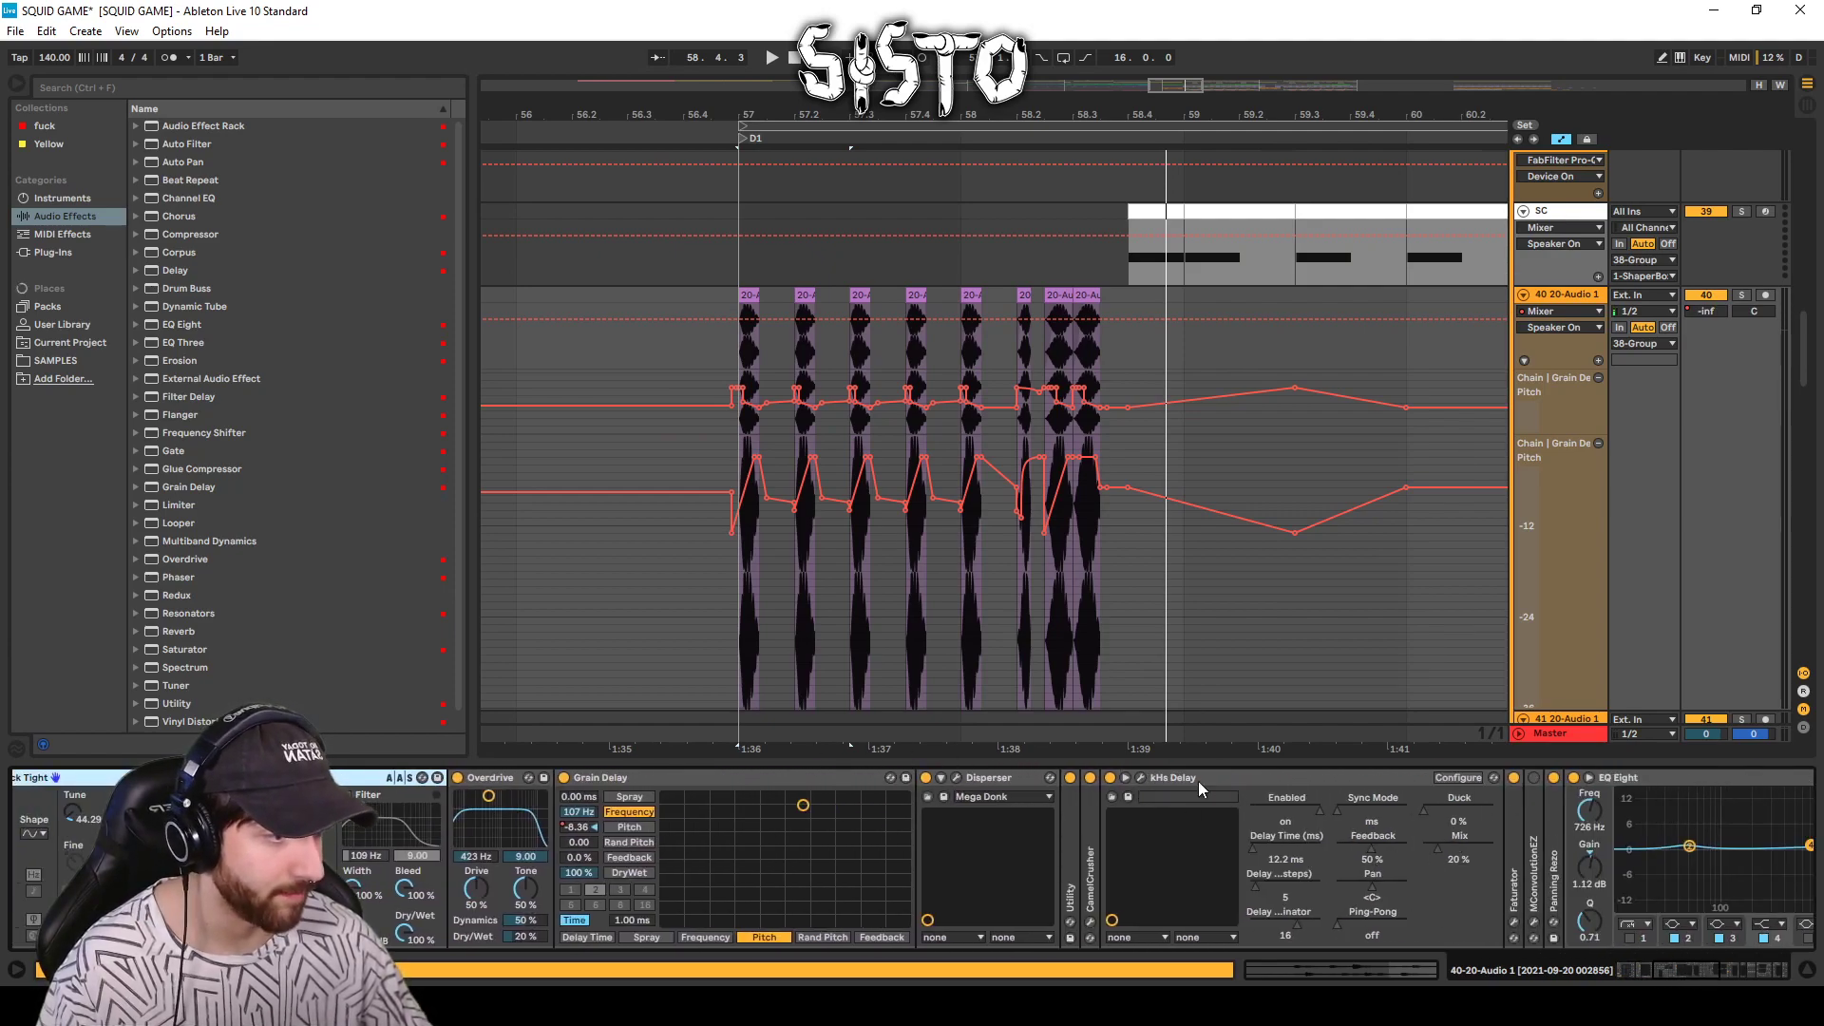
double_click(1554, 831)
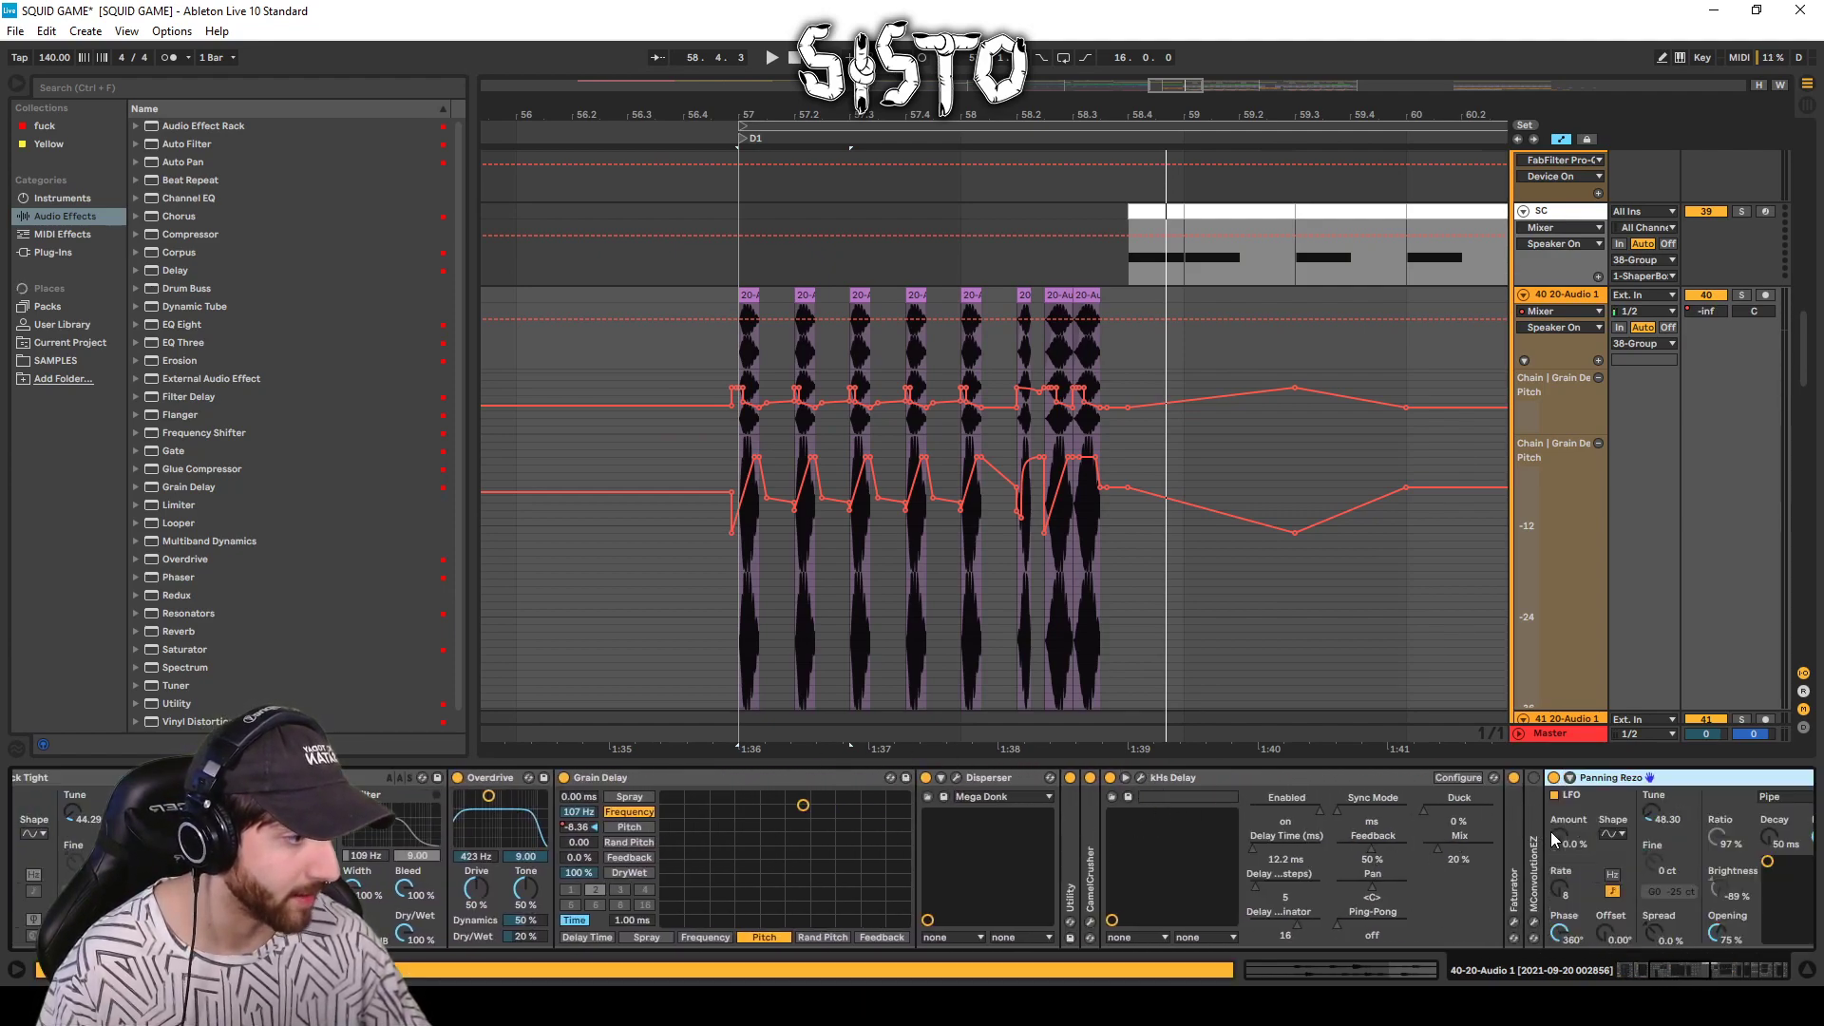
double_click(1070, 862)
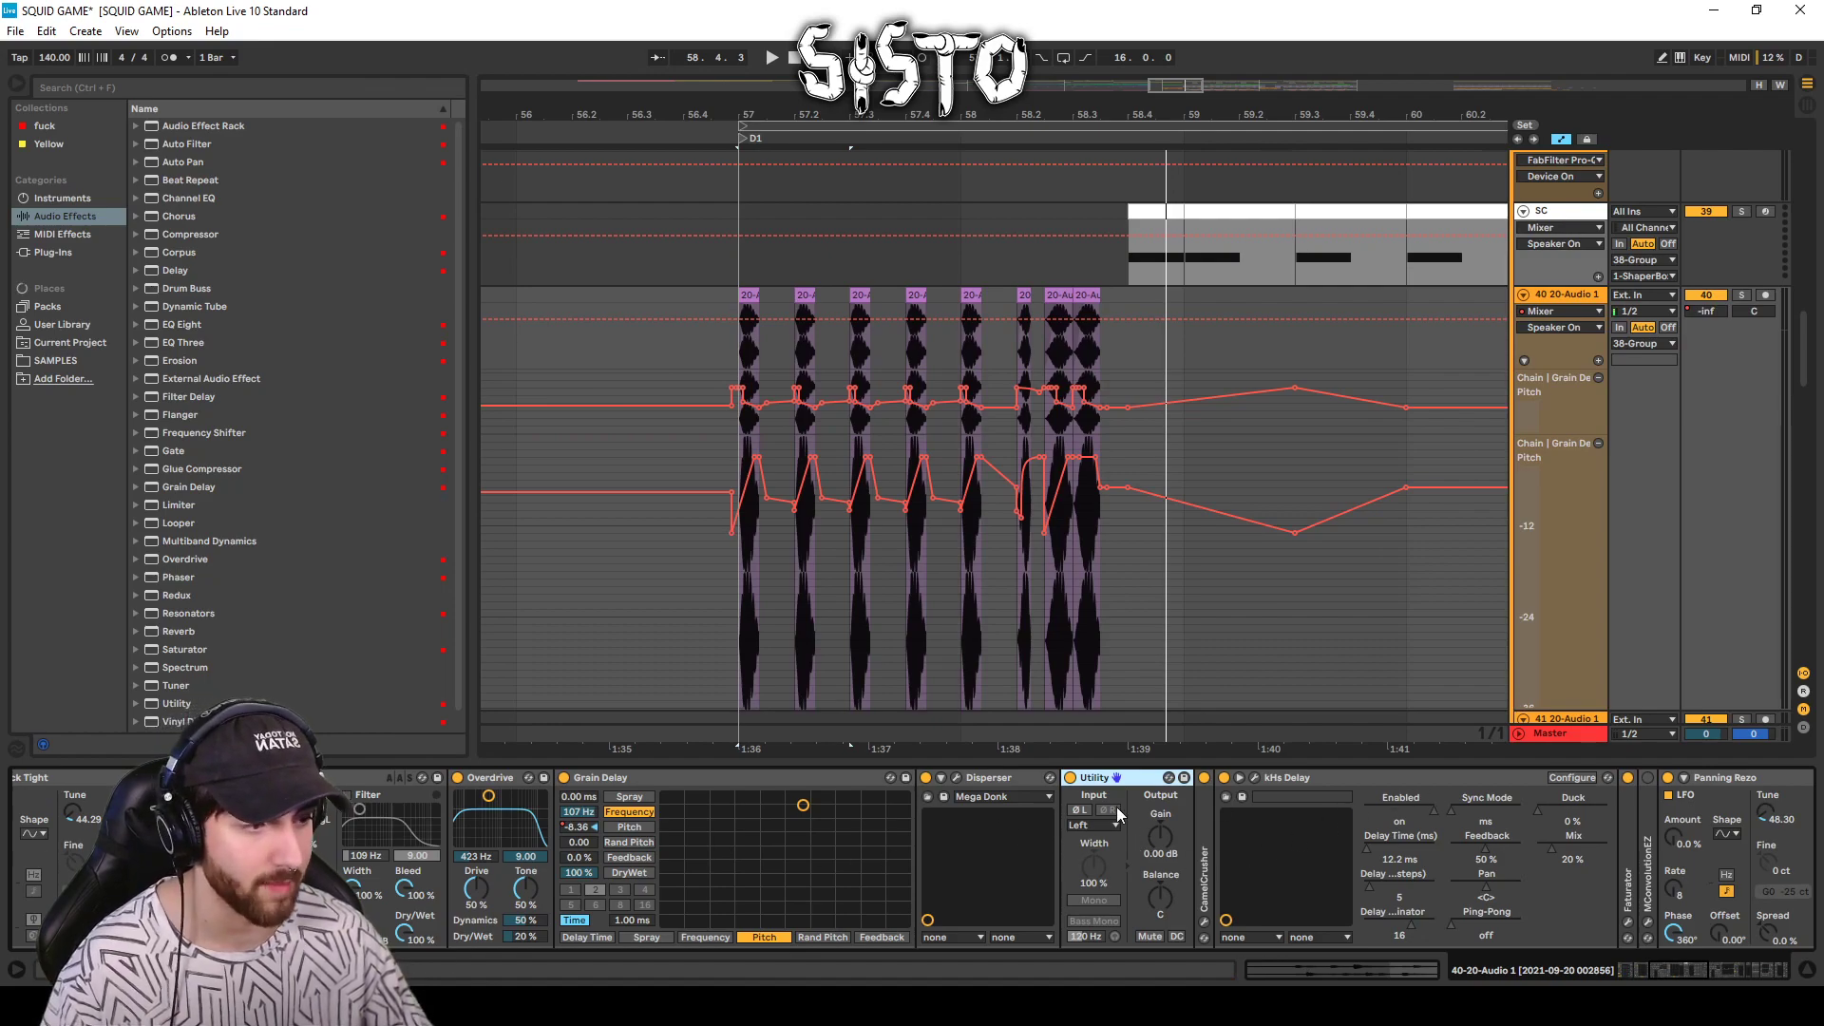
mouse_move(1680, 979)
left_mouse_down()
mouse_move(1709, 979)
mouse_move(1656, 969)
mouse_move(1672, 966)
left_mouse_up()
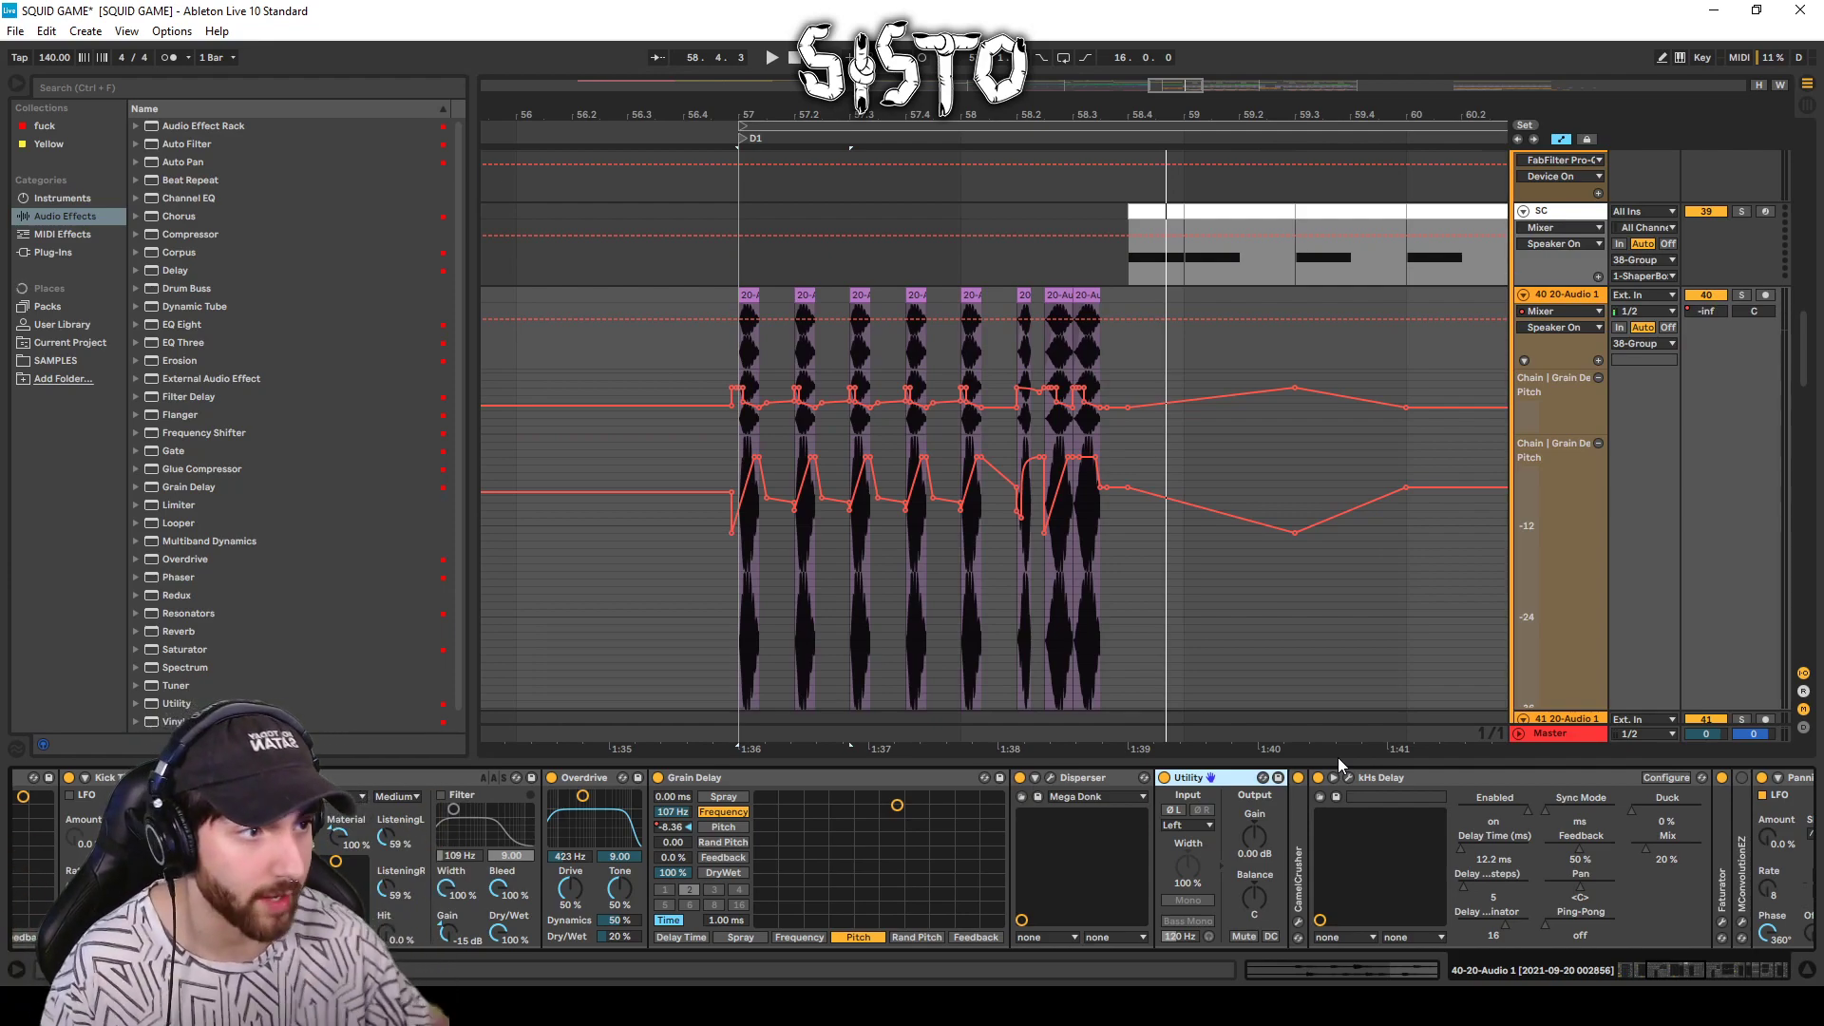
scroll(1386, 954, "down", 3)
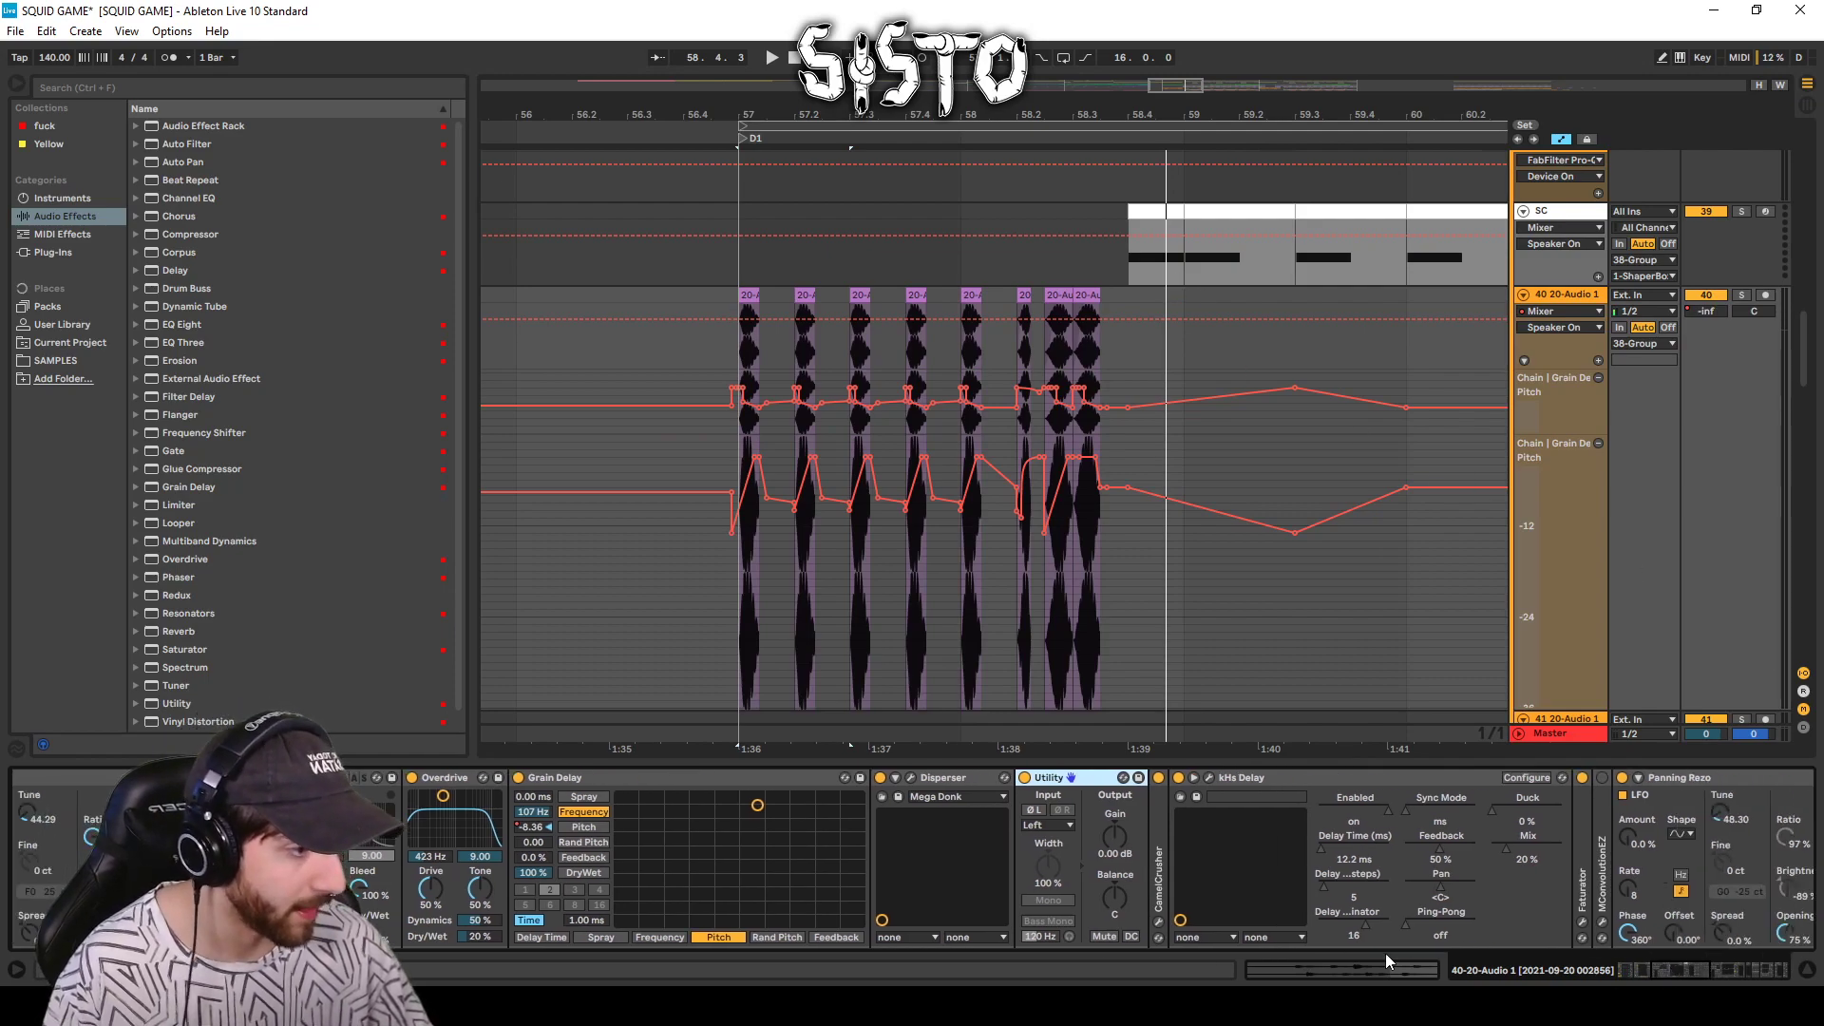
left_click(1045, 824)
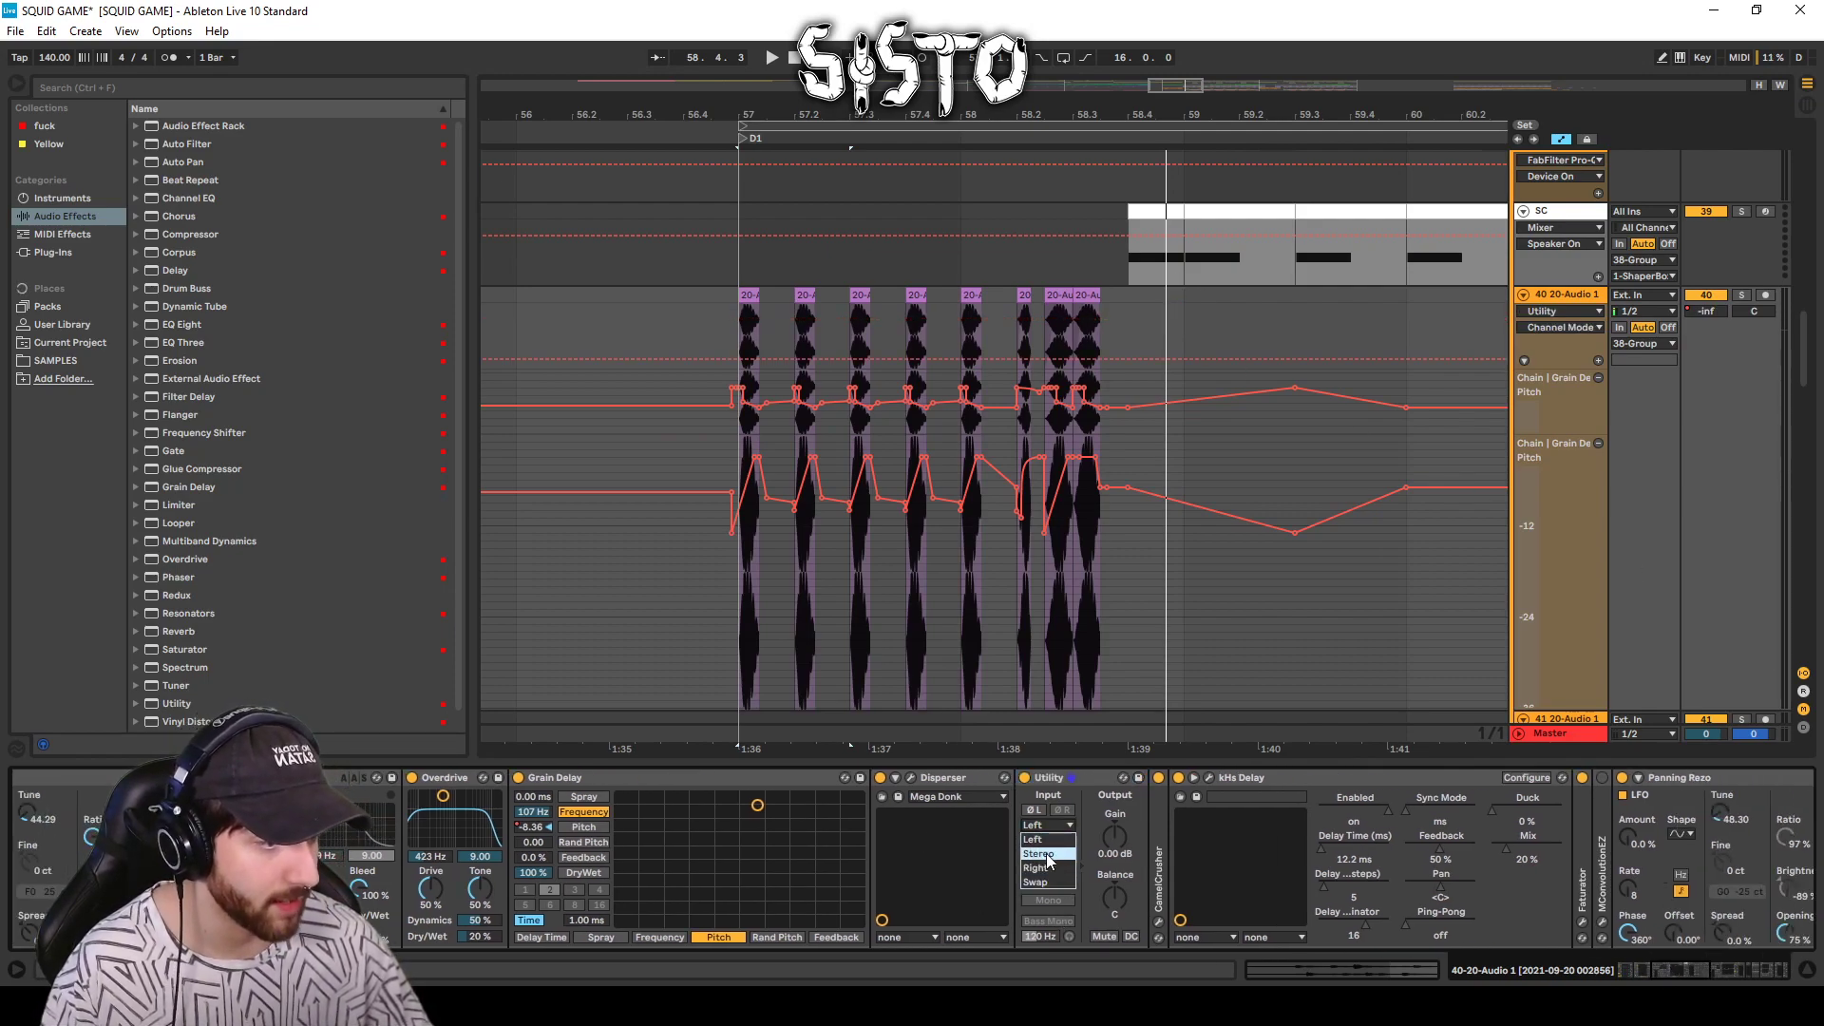
left_click(1037, 853)
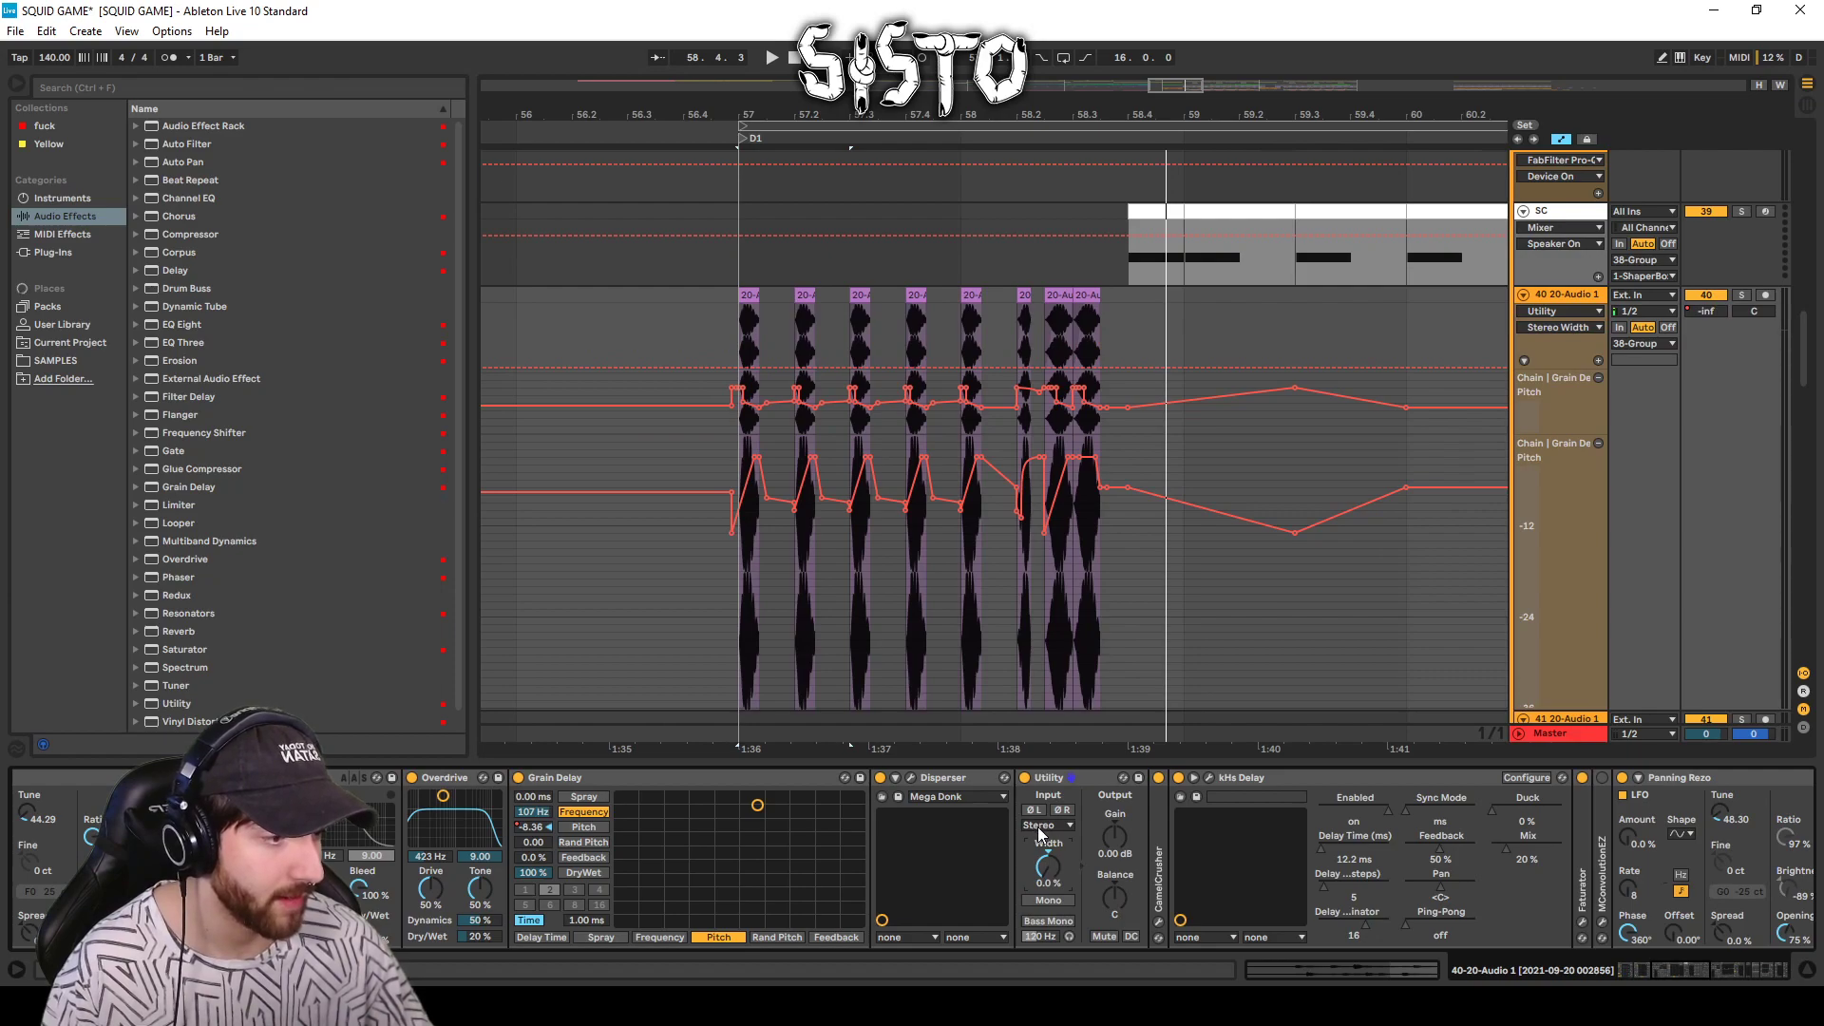
left_click(1039, 825)
left_click(1039, 840)
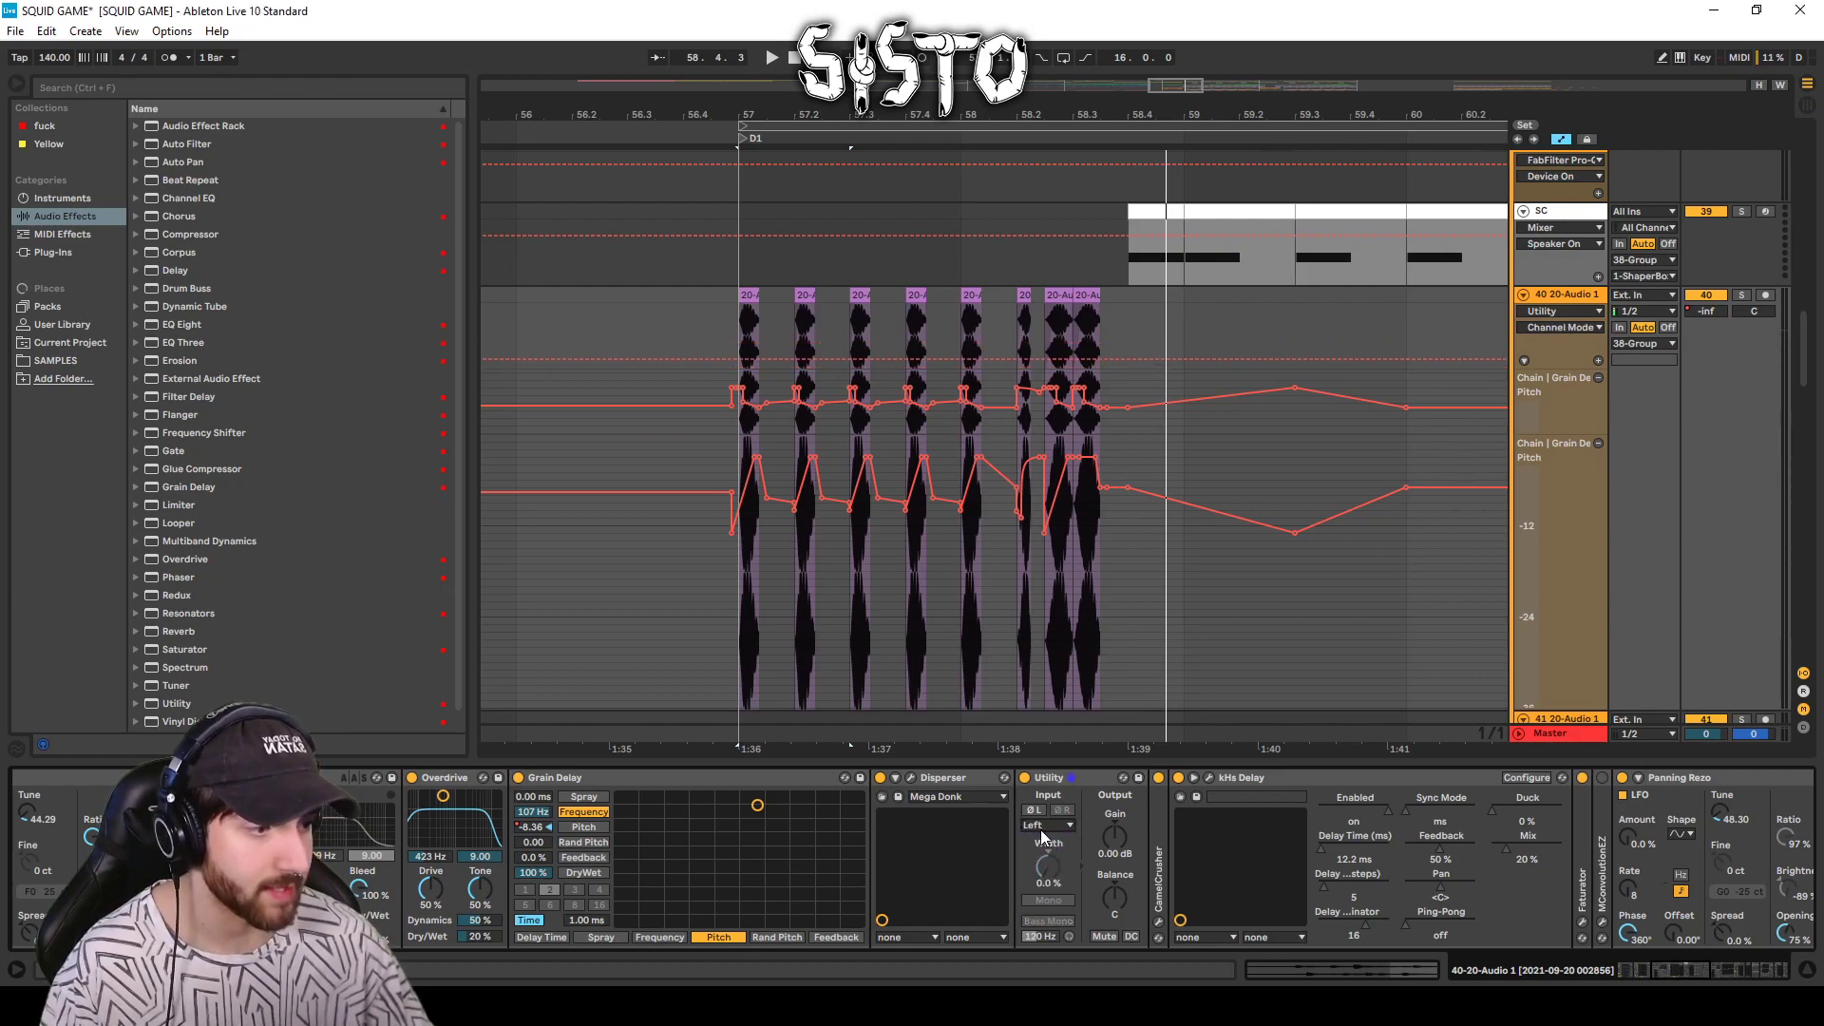
left_click(1043, 829)
left_click(1049, 867)
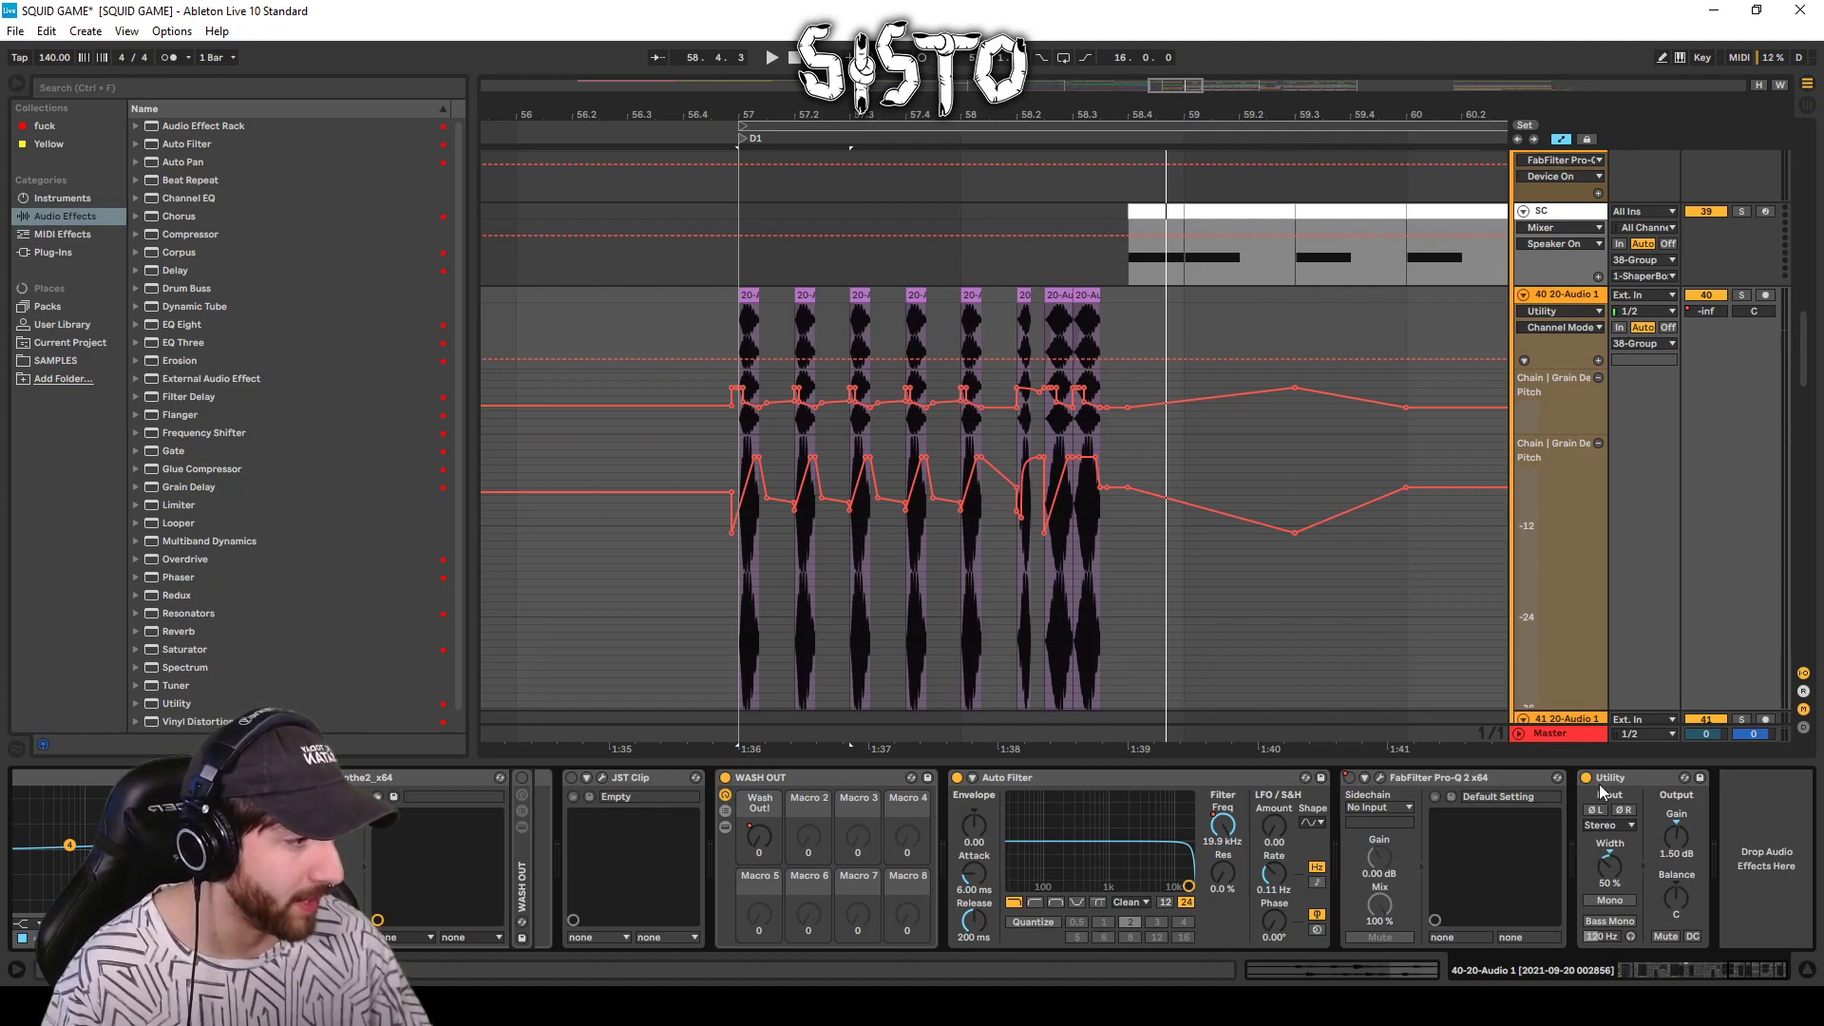
Review the remaining effects on track 40 from kHs Delay through Auto Filter to the final Utility, and hide the device view.
left_click_drag(1718, 964, 1670, 971)
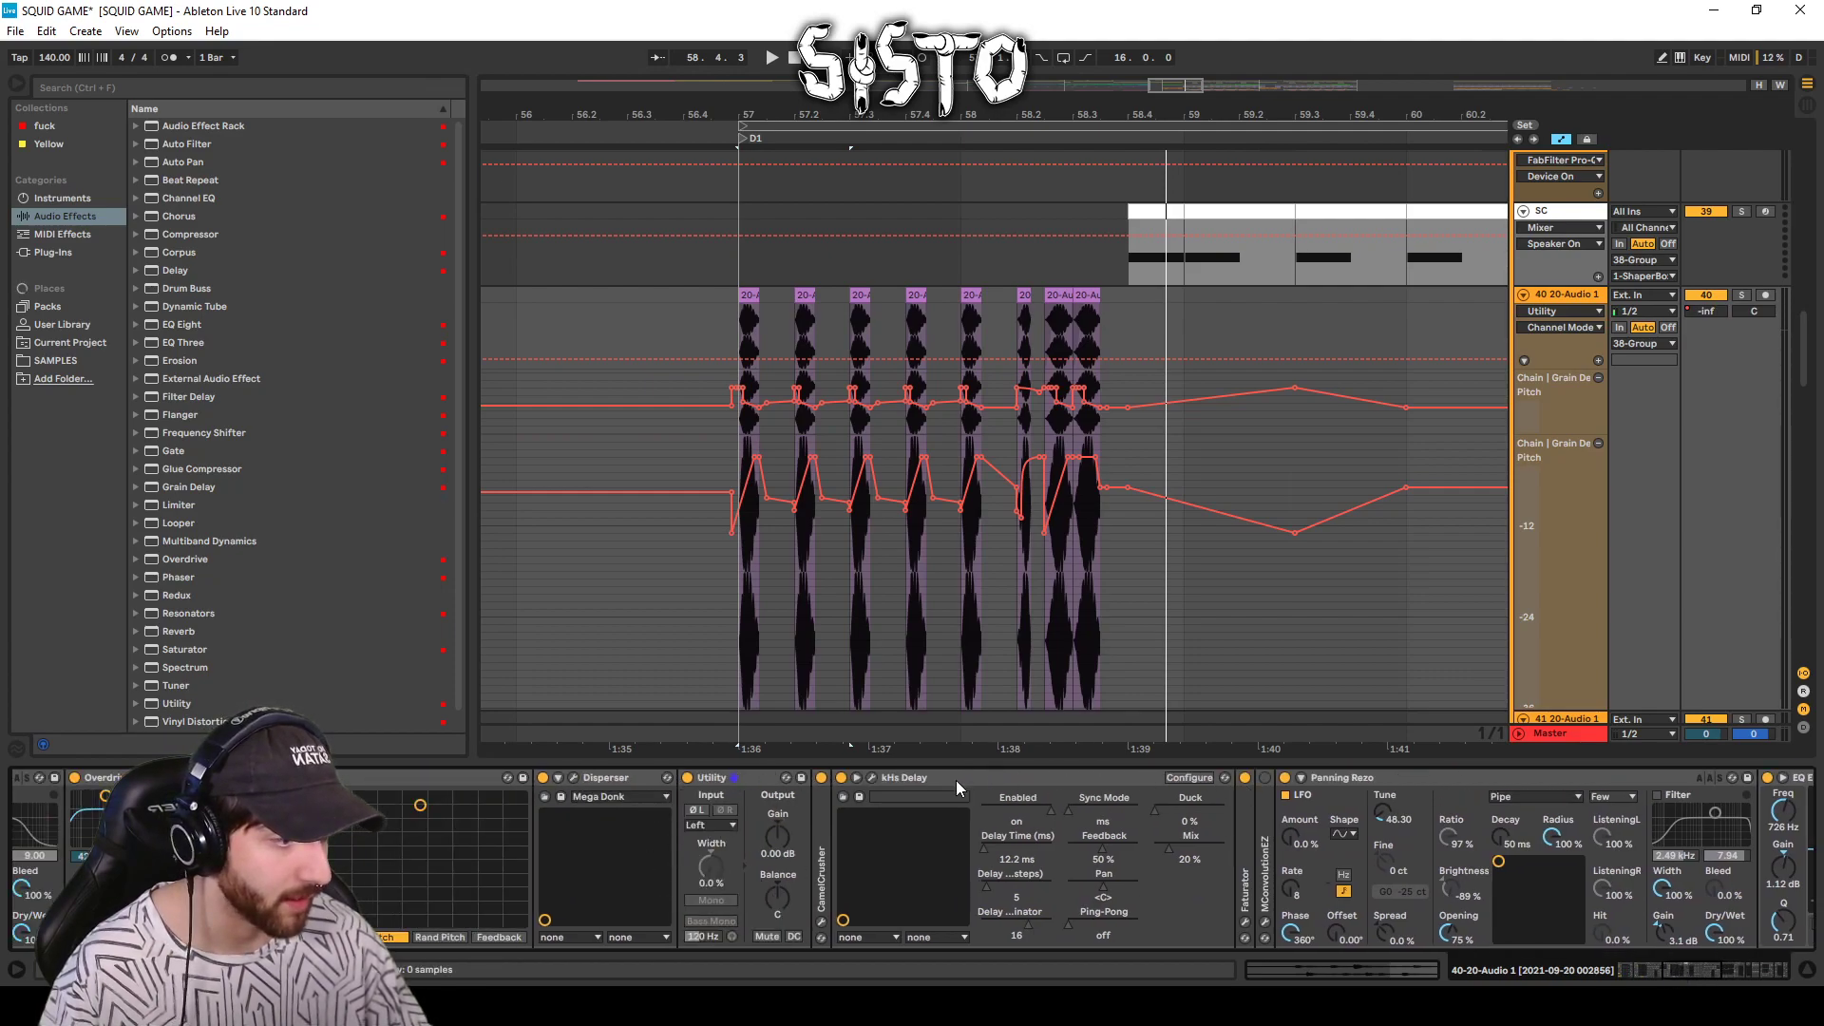
left_click_drag(1643, 974, 1738, 976)
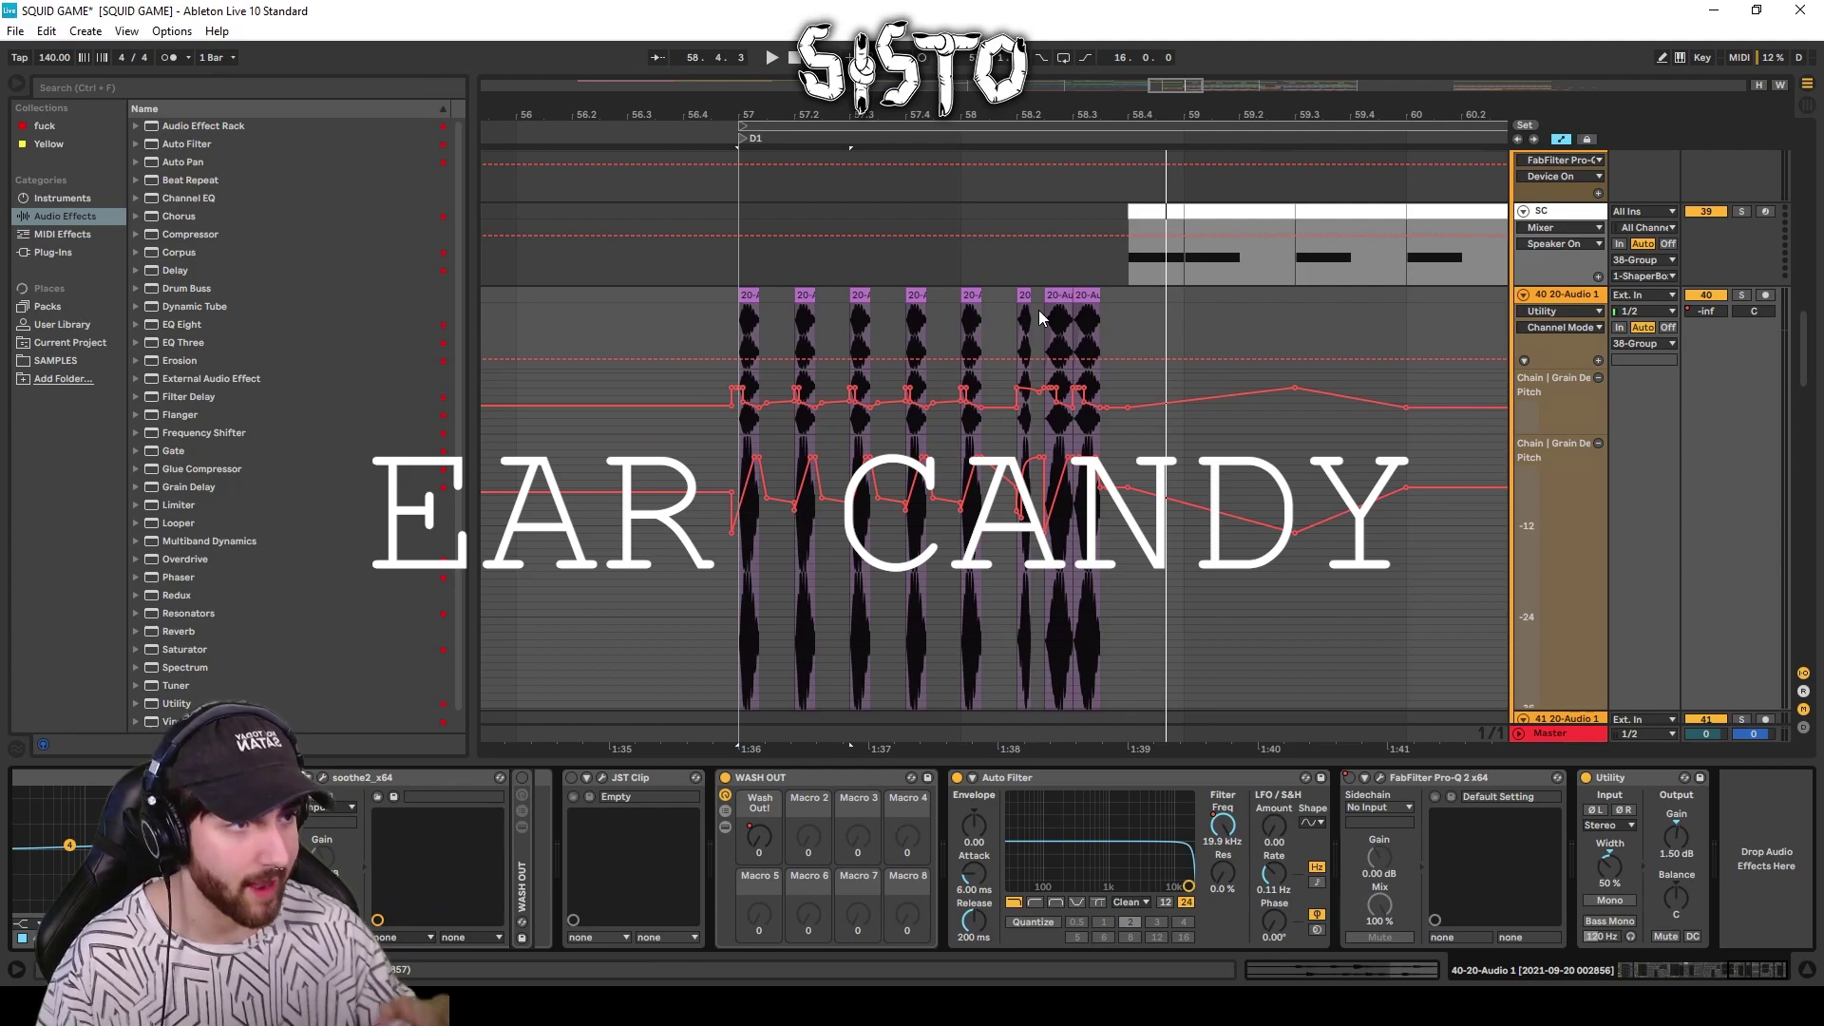
left_click_drag(1217, 760, 1221, 772)
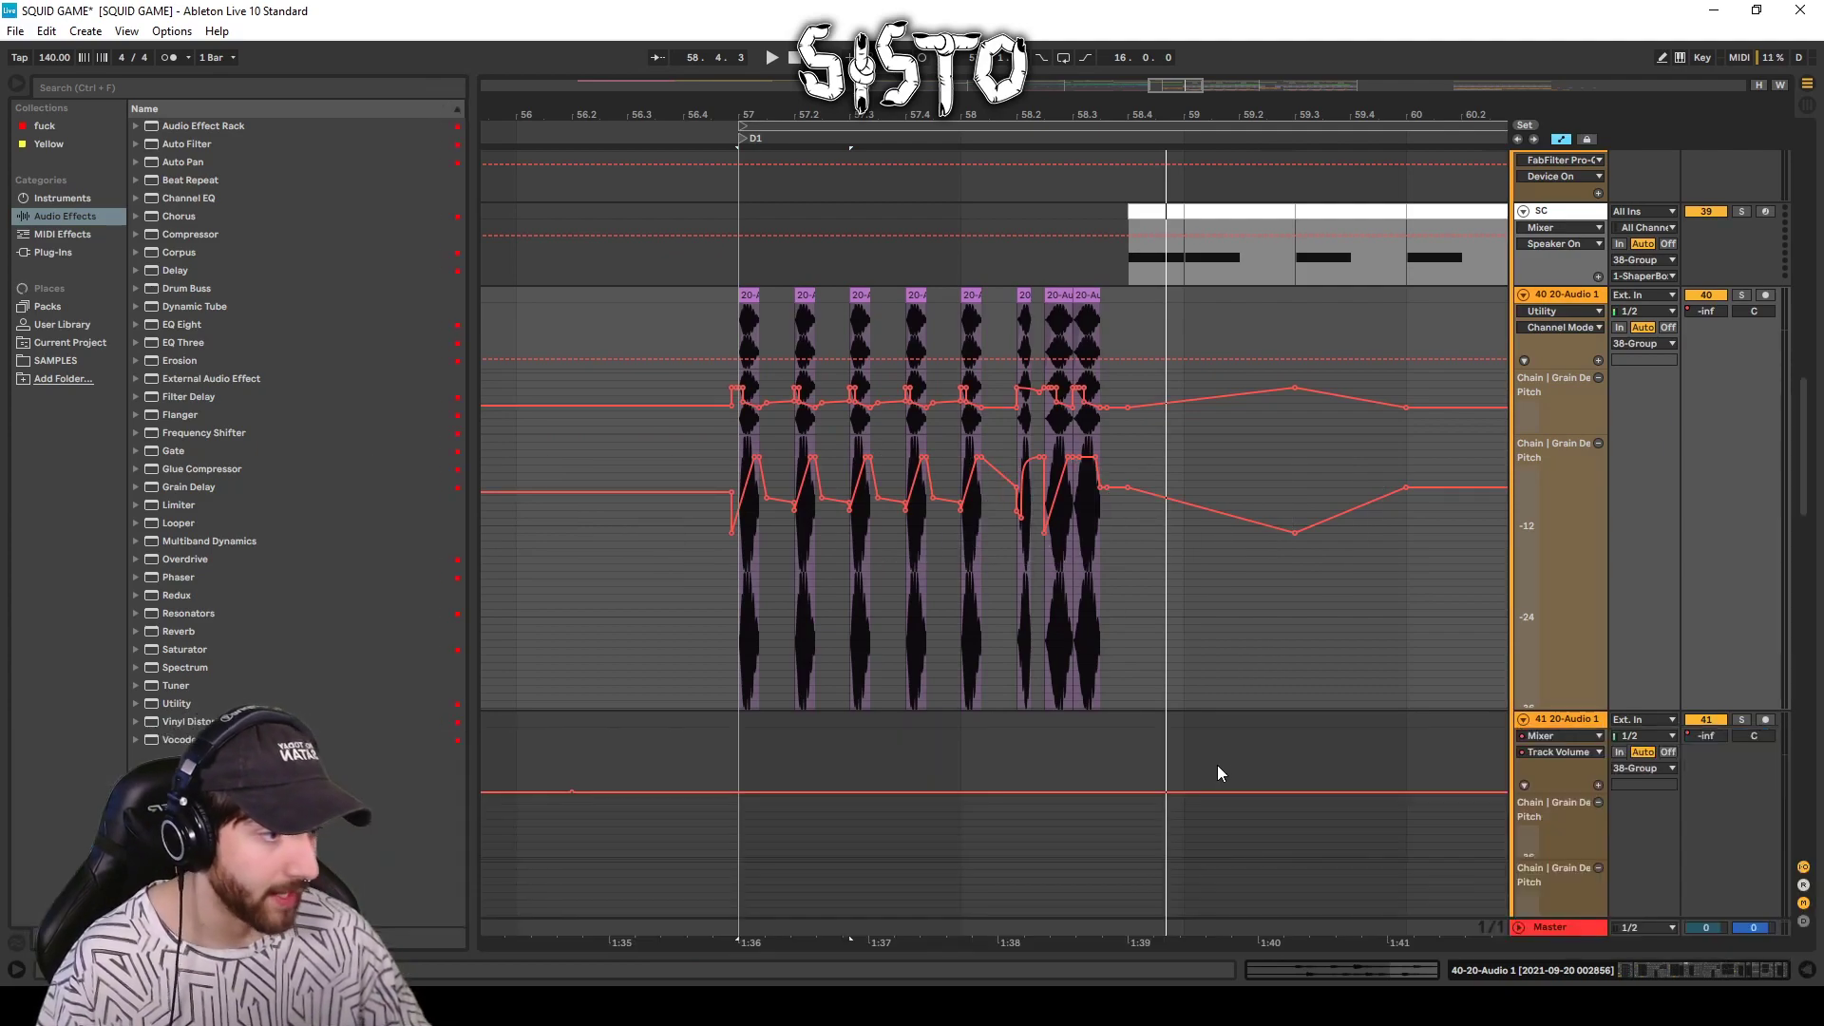
Zoom the arrangement out around D1, place the insert marker at bar 59 and collapse the 38 Group.
scroll(1267, 449, "up", 2)
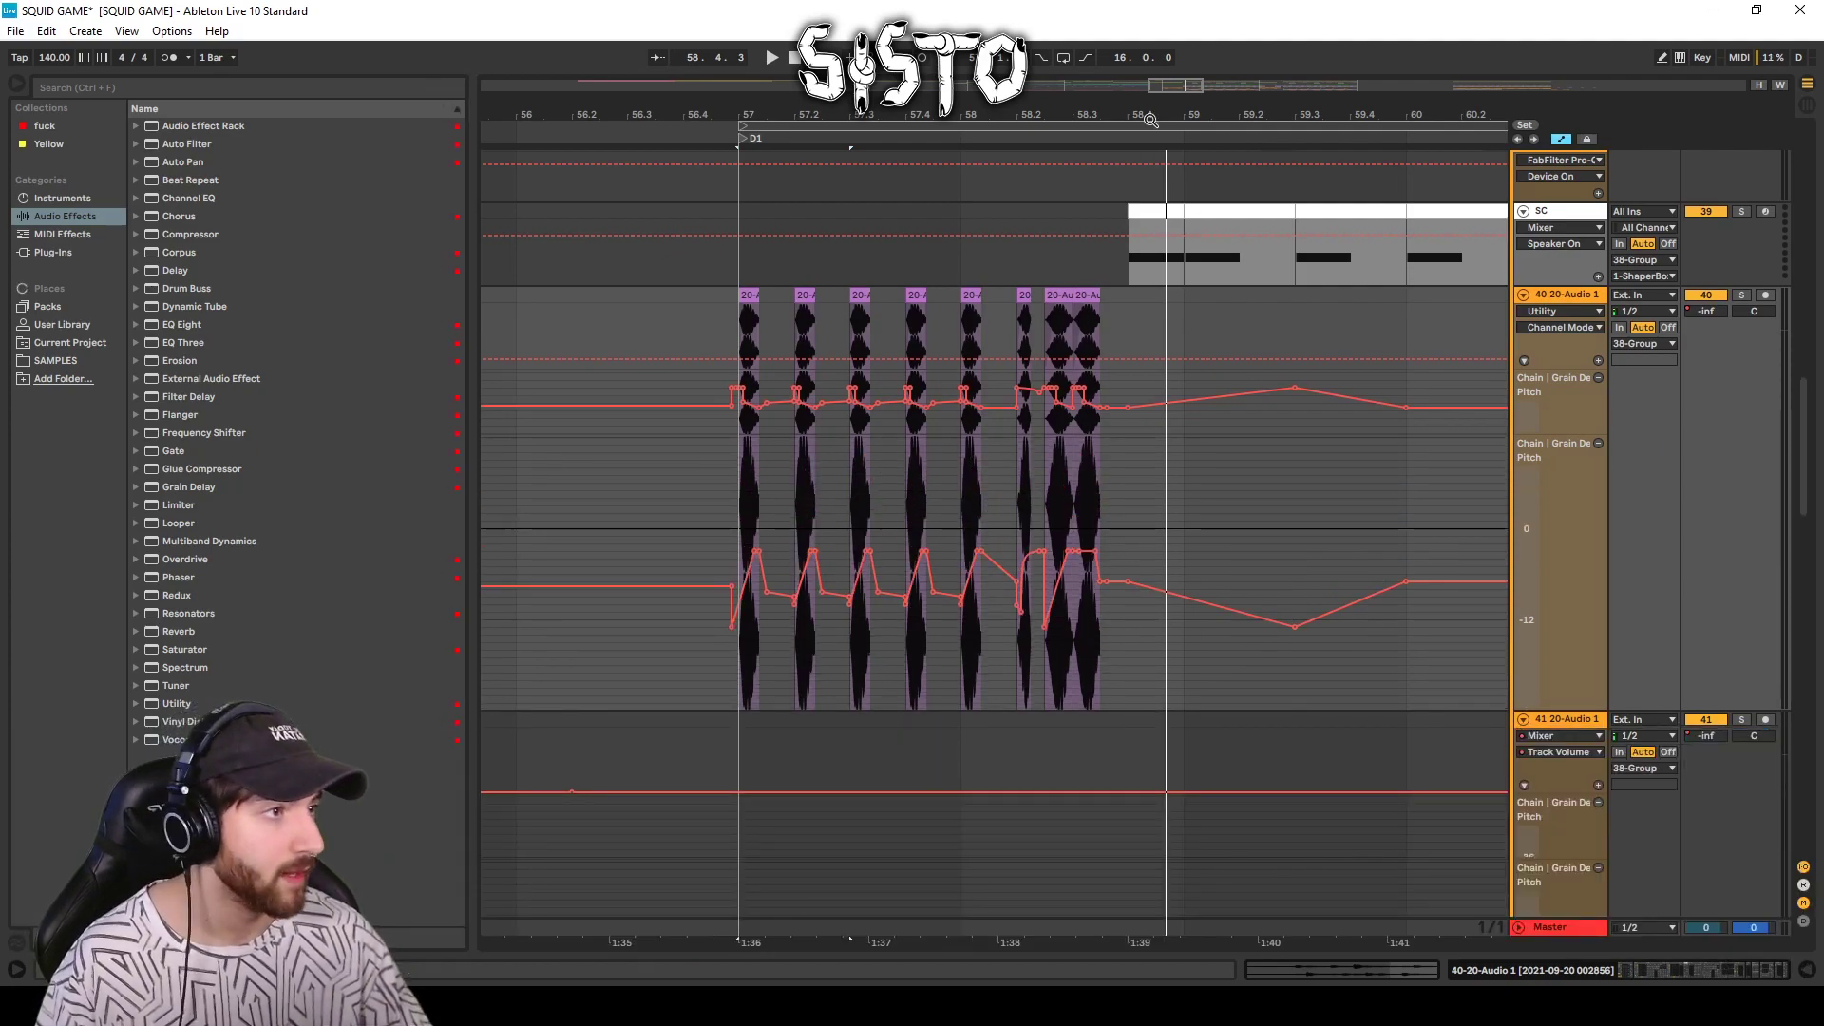
left_click_drag(1153, 121, 906, 117)
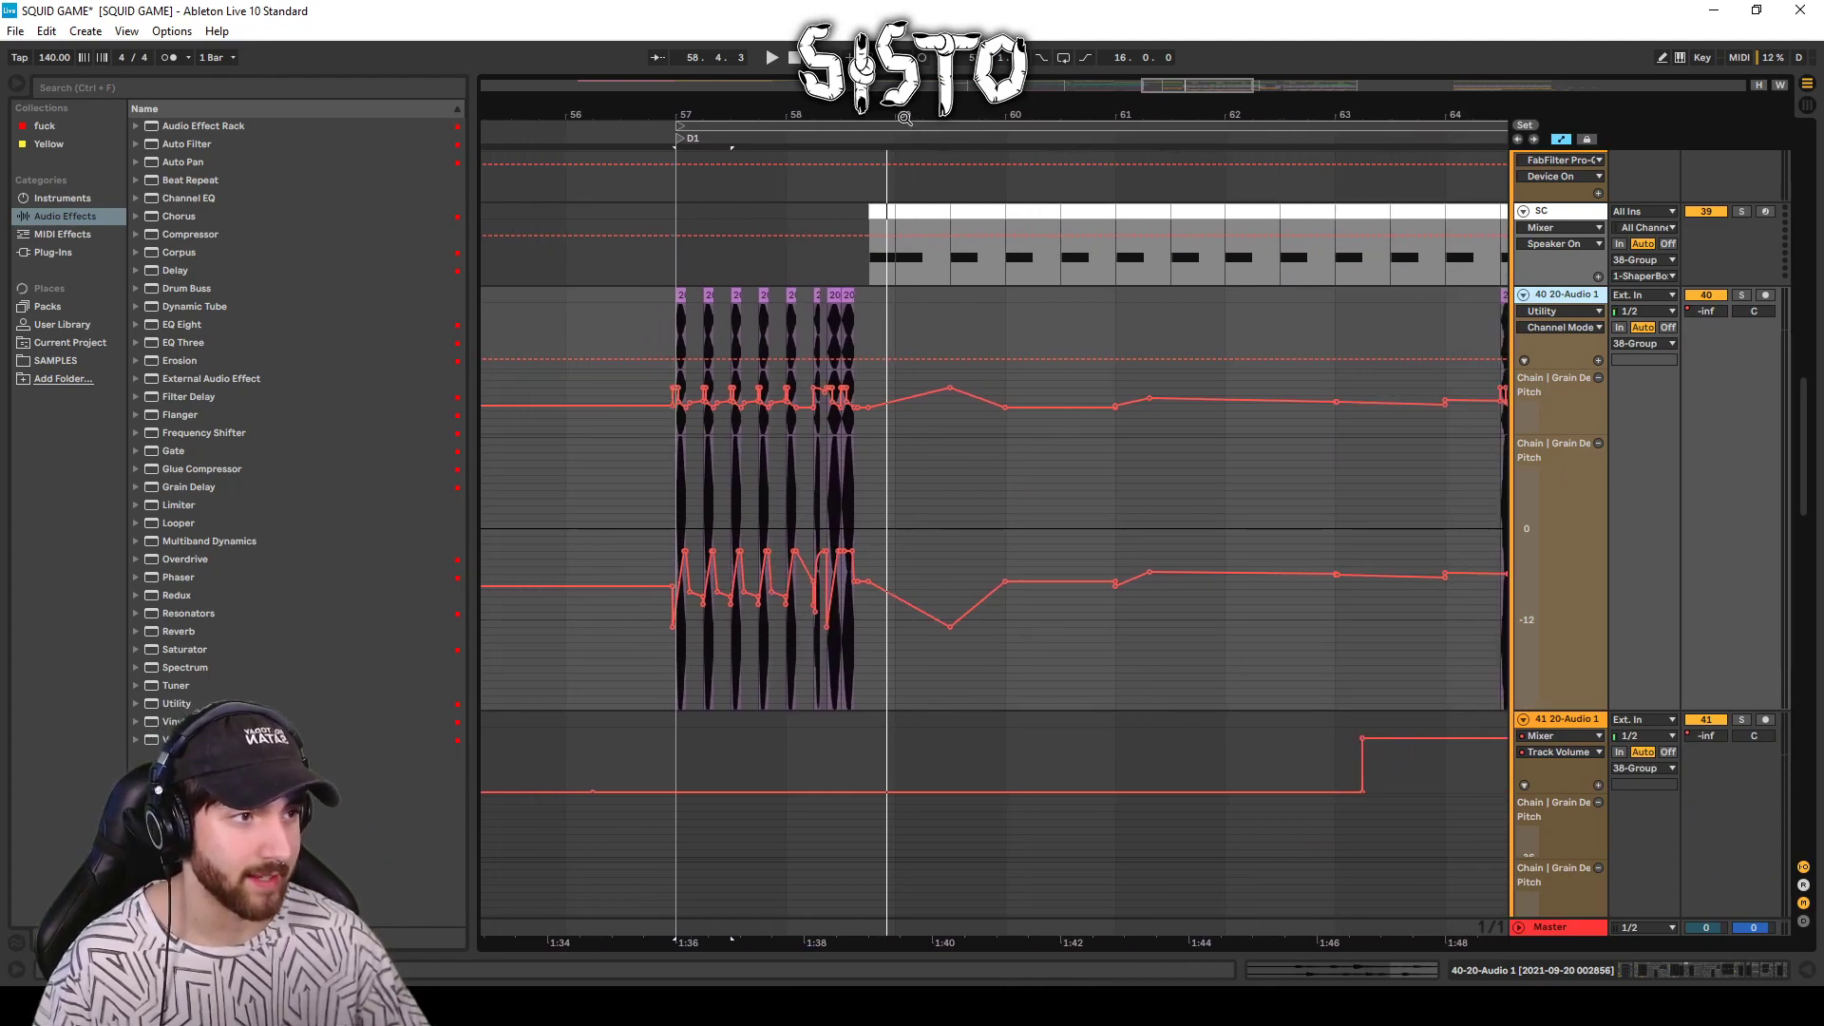
left_click(895, 310)
scroll(1520, 472, "up", 5)
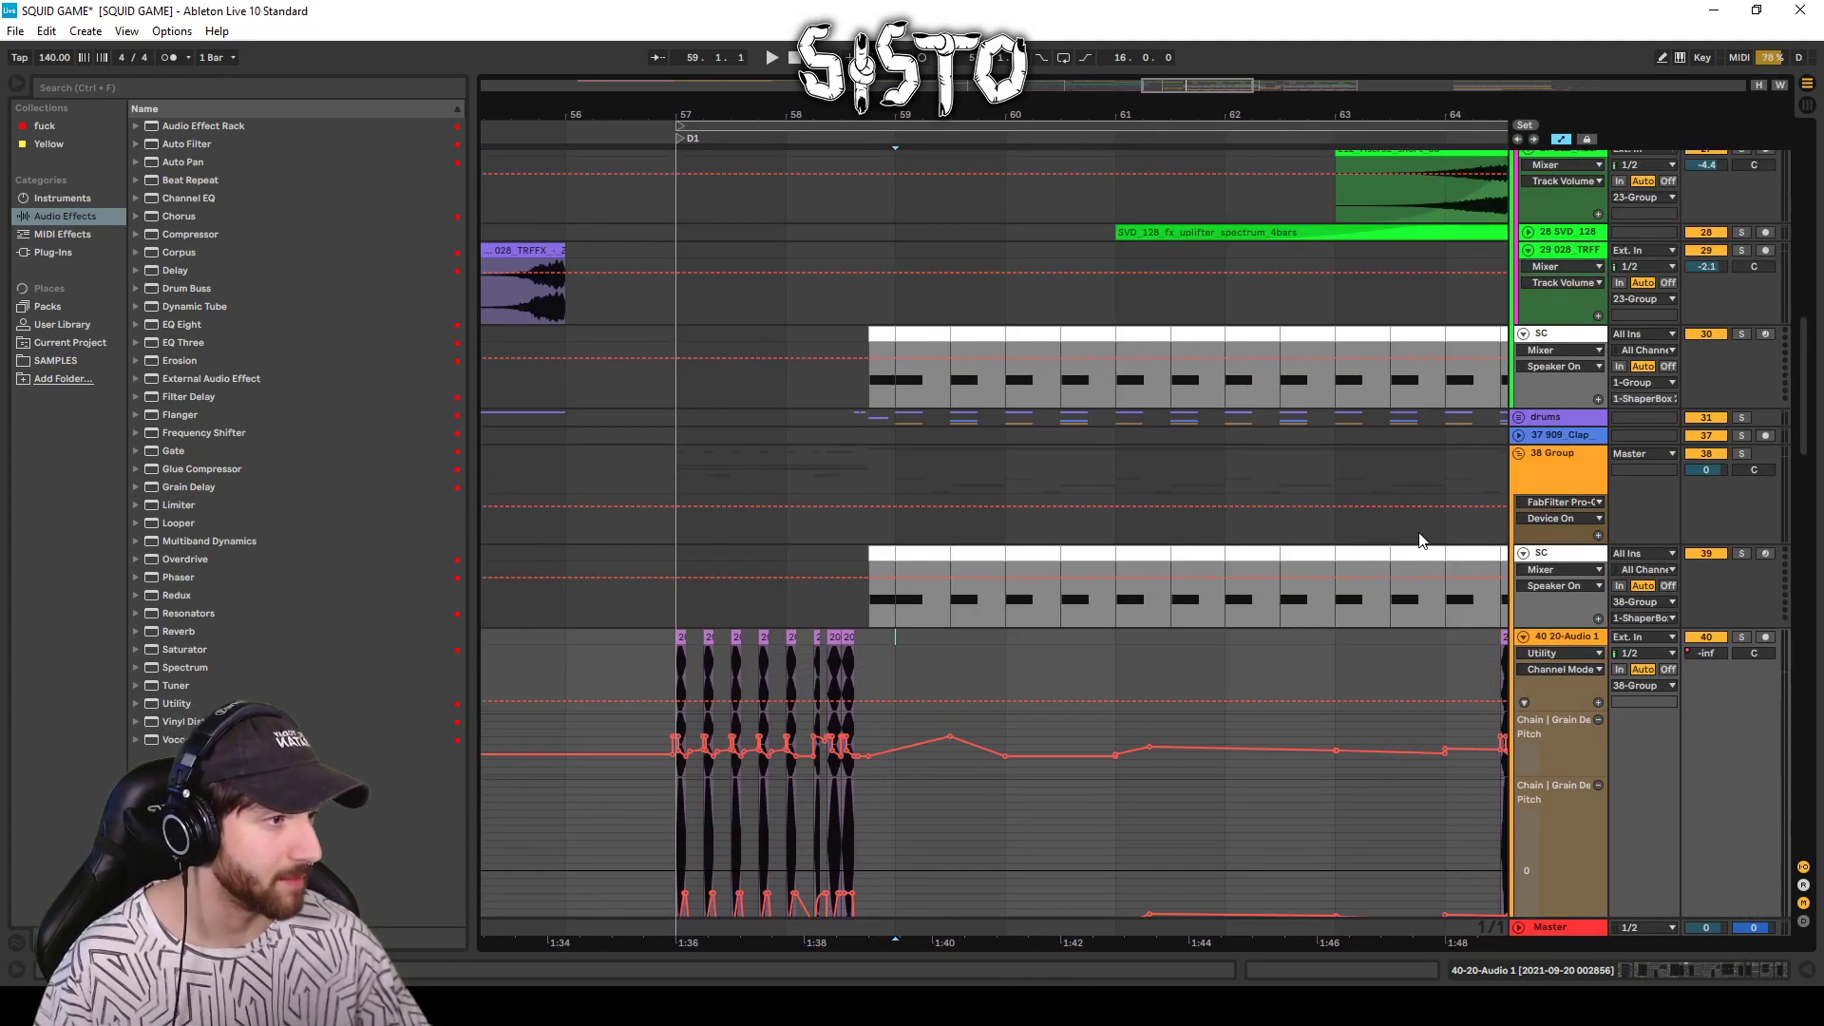
scroll(1563, 344, "down", 4)
left_click(1519, 303)
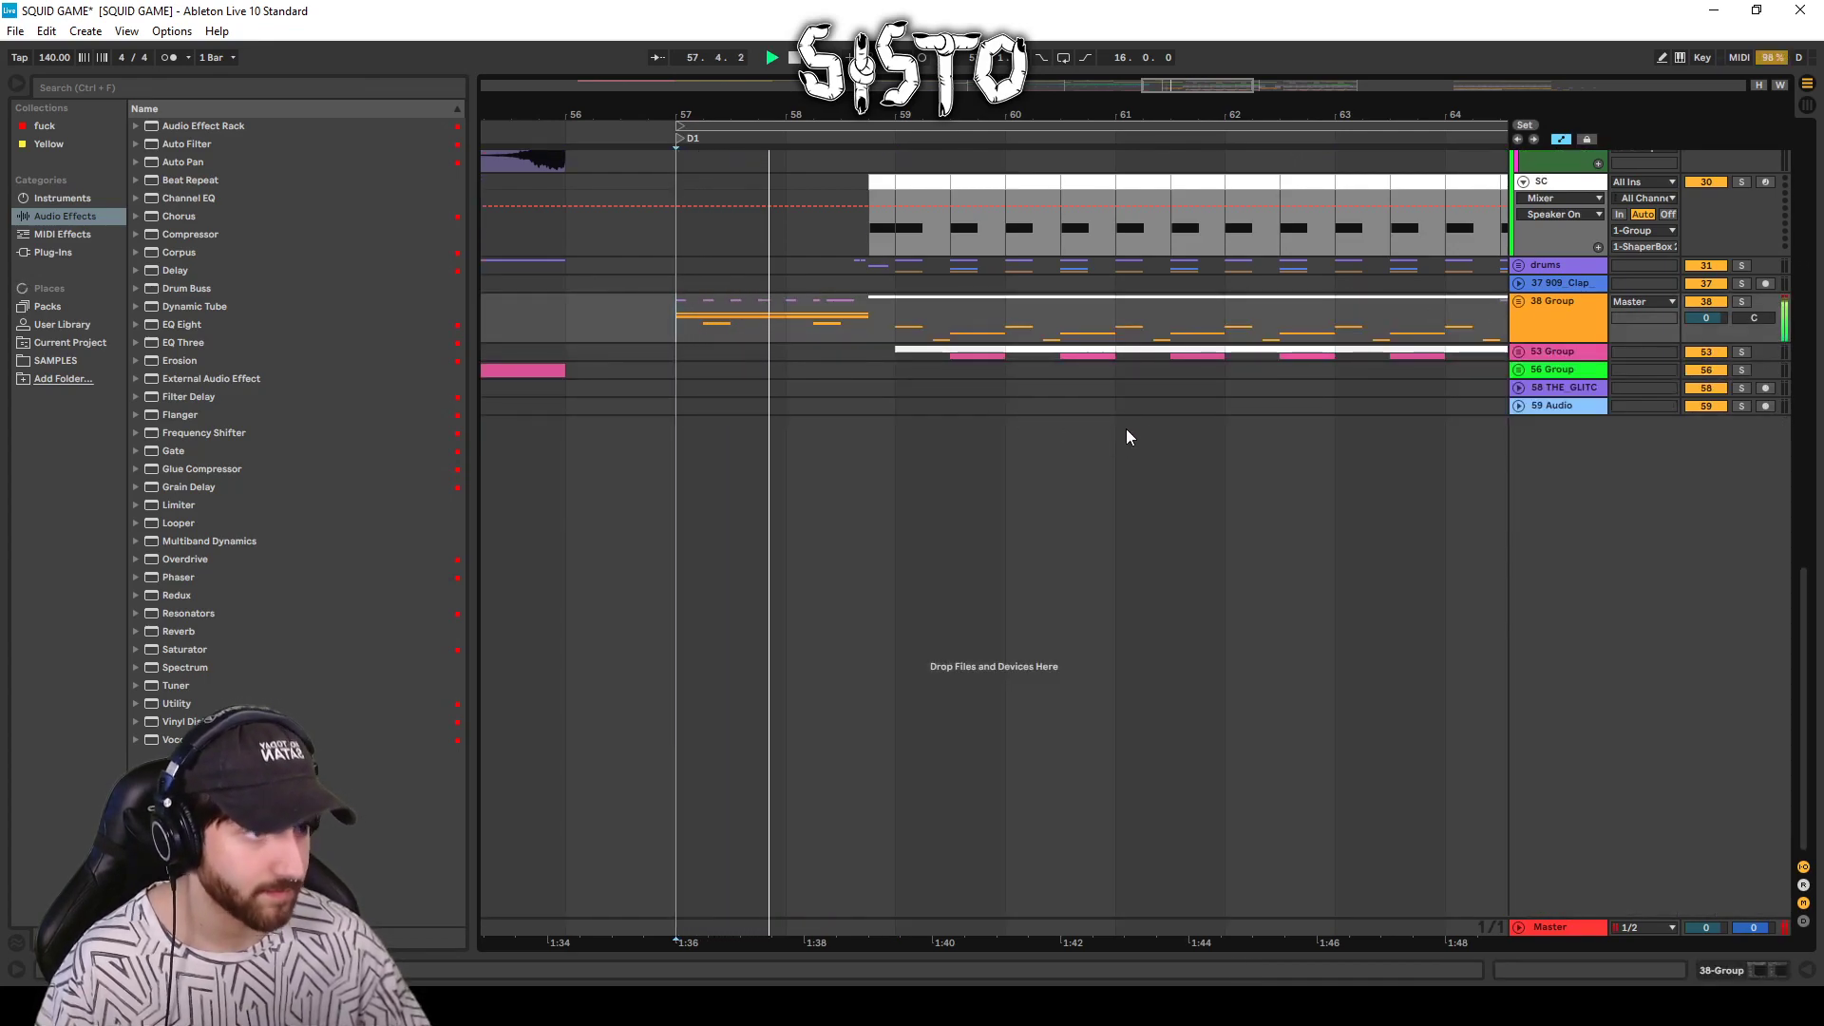
Show the 48 Serum_x64 clips across D1 and D2 and place the insert marker at bar 59 on that track.
scroll(977, 439, "up", 5)
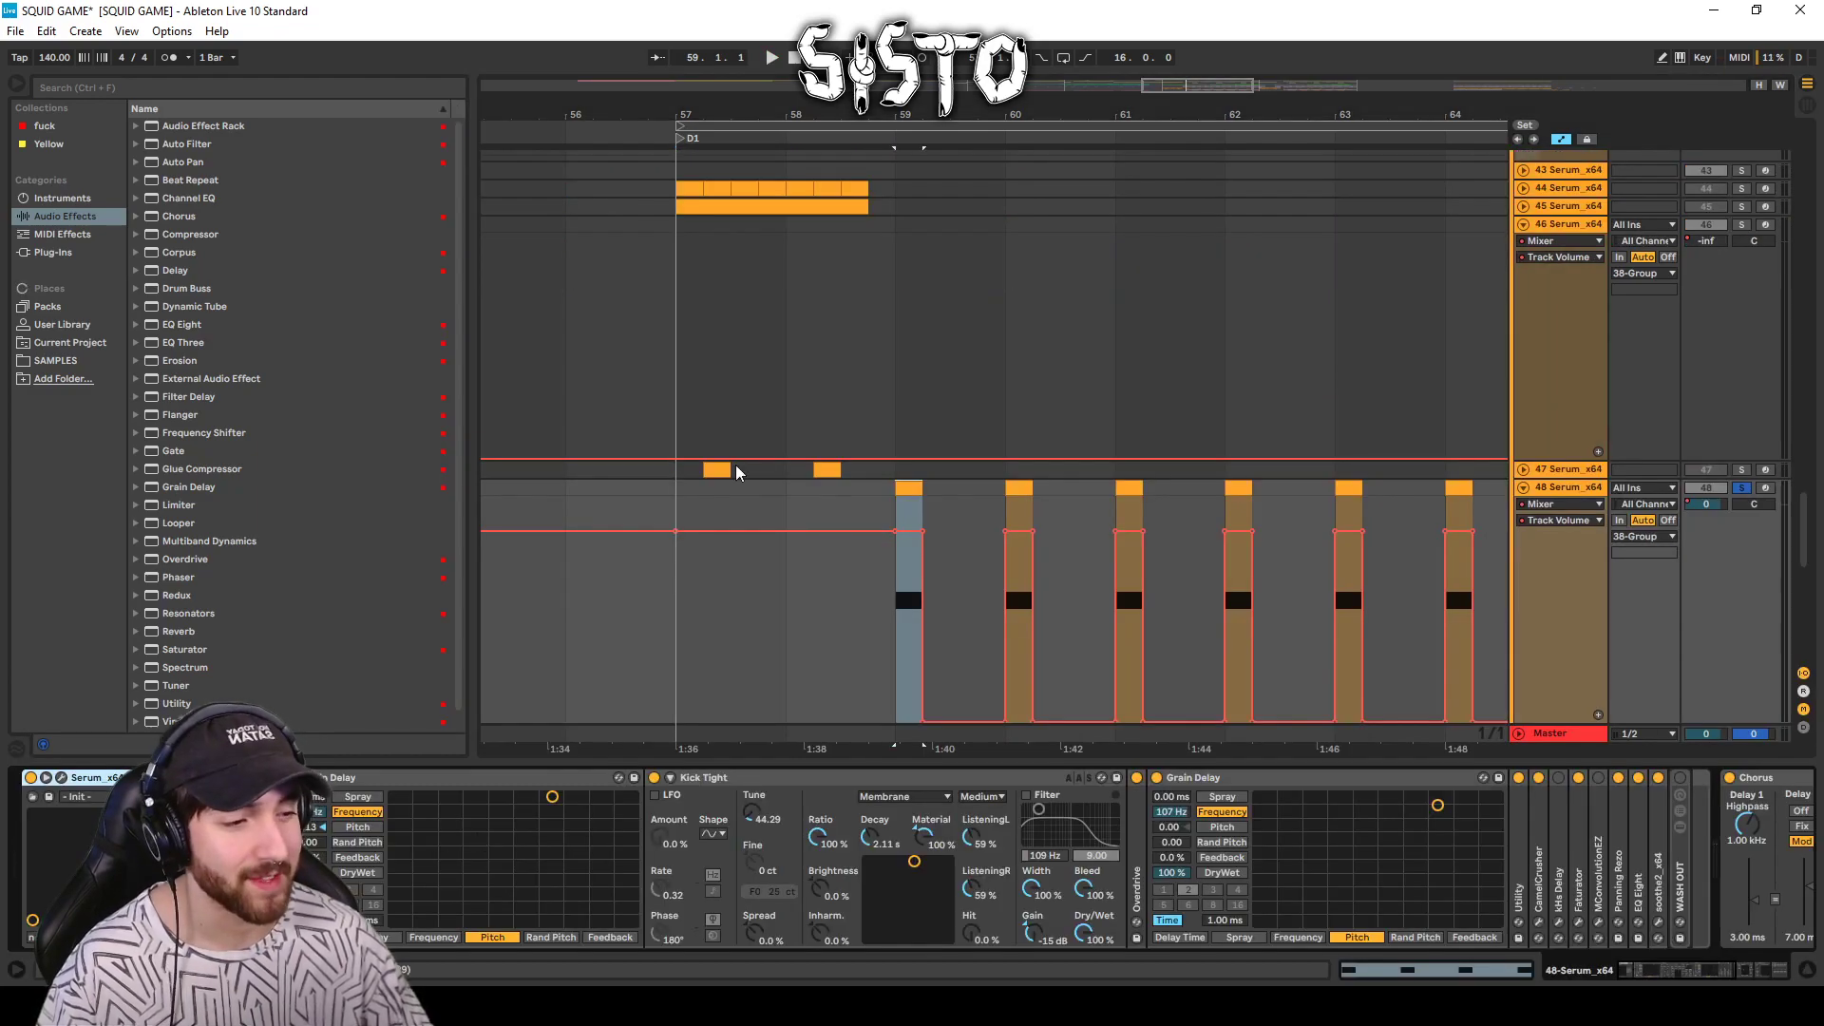
scroll(1007, 424, "down", 2)
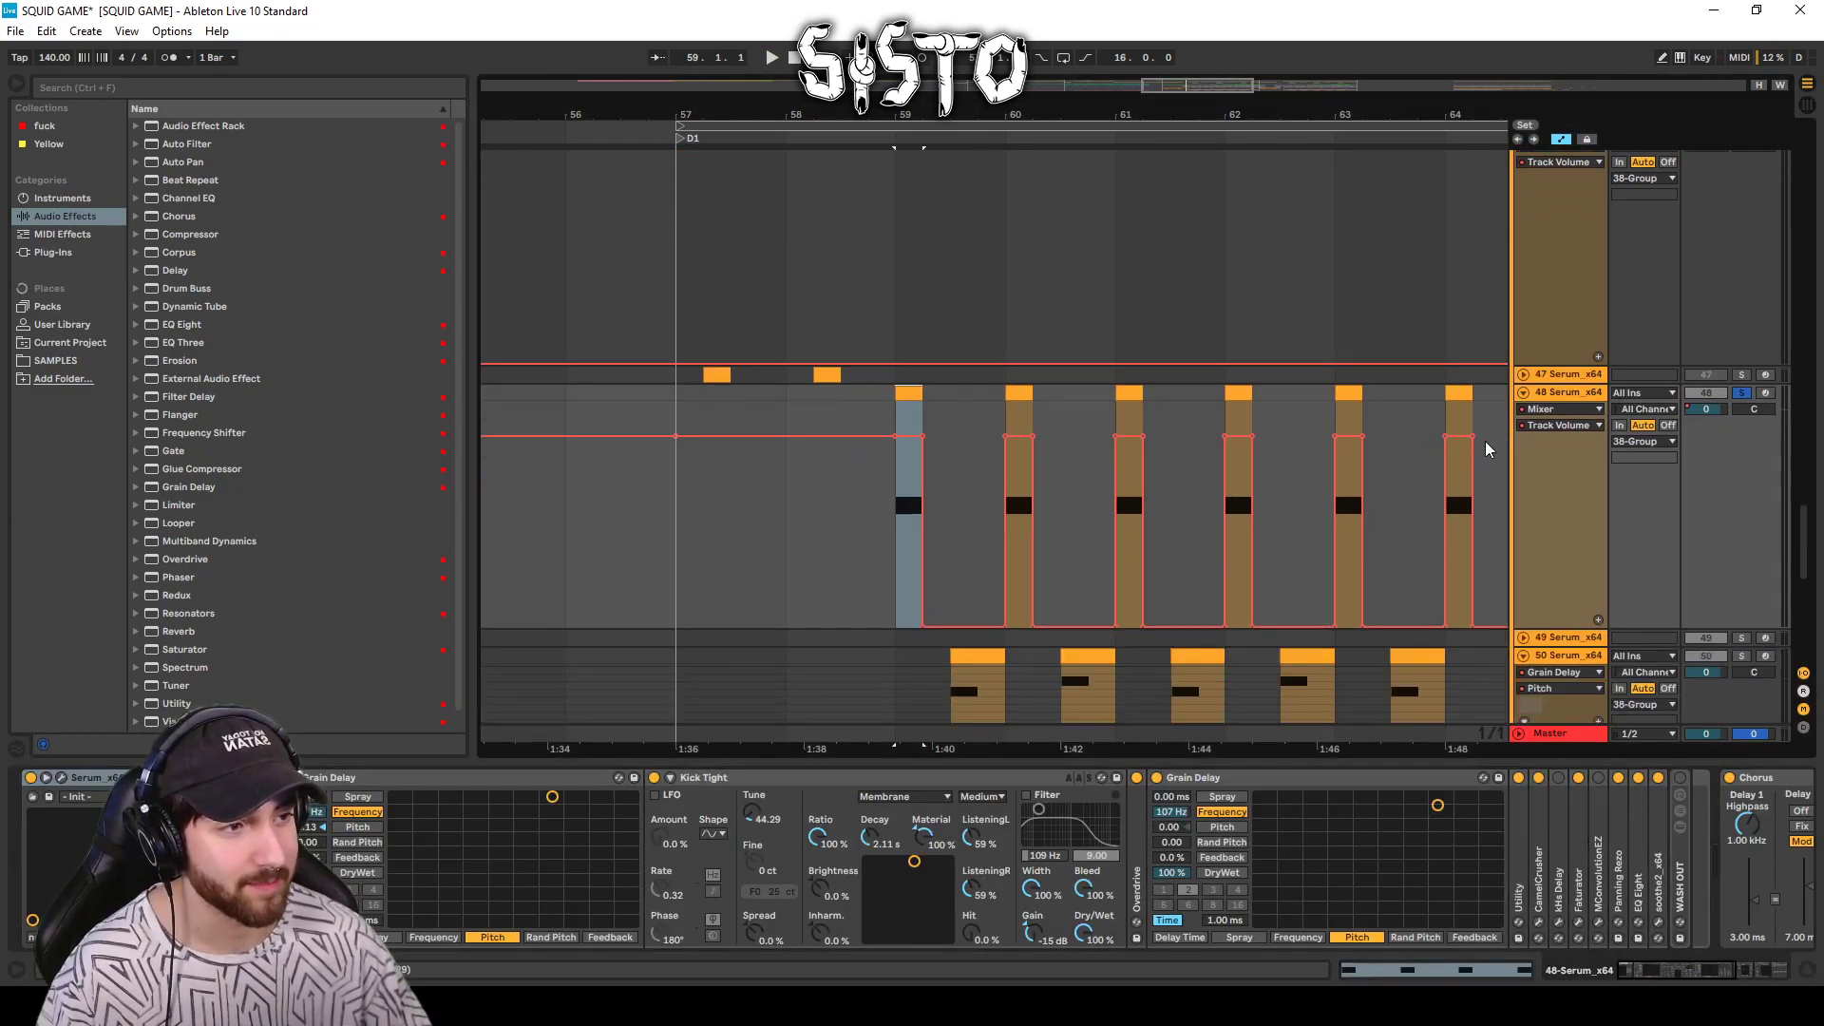
left_click_drag(1169, 124, 1024, 125)
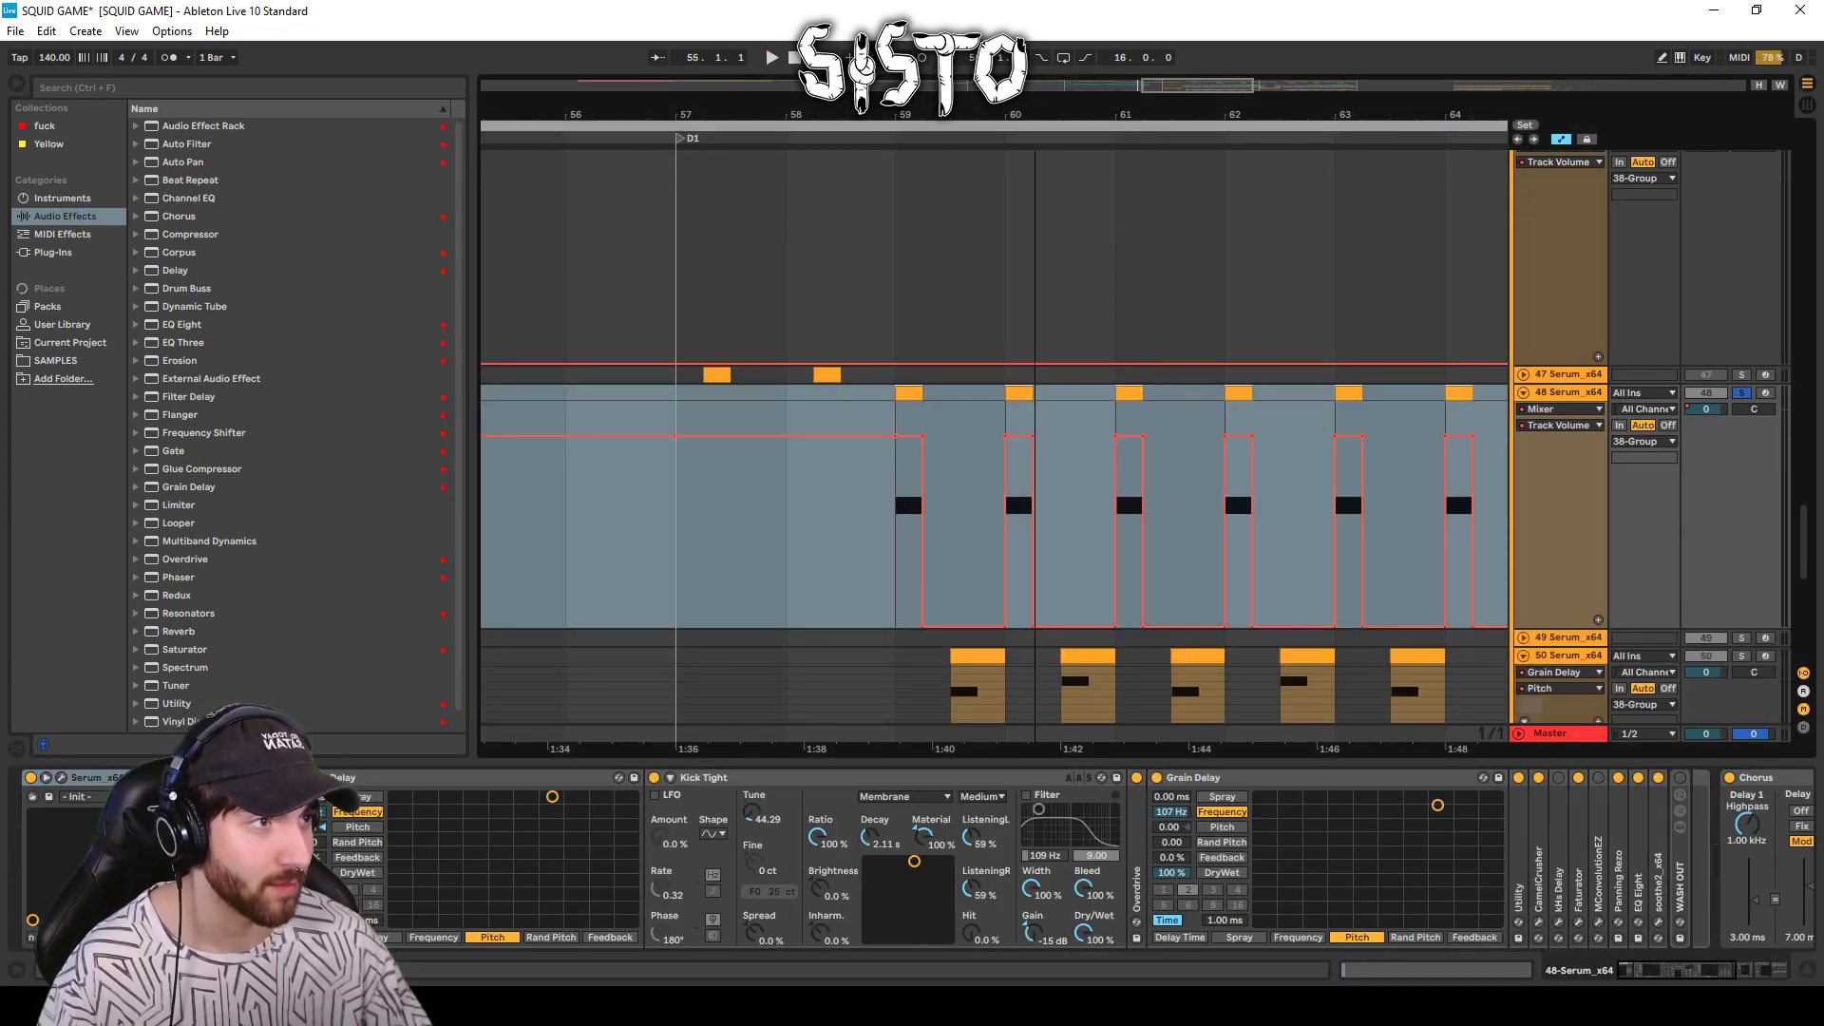
key("minus")
key("minus")
left_click(701, 399)
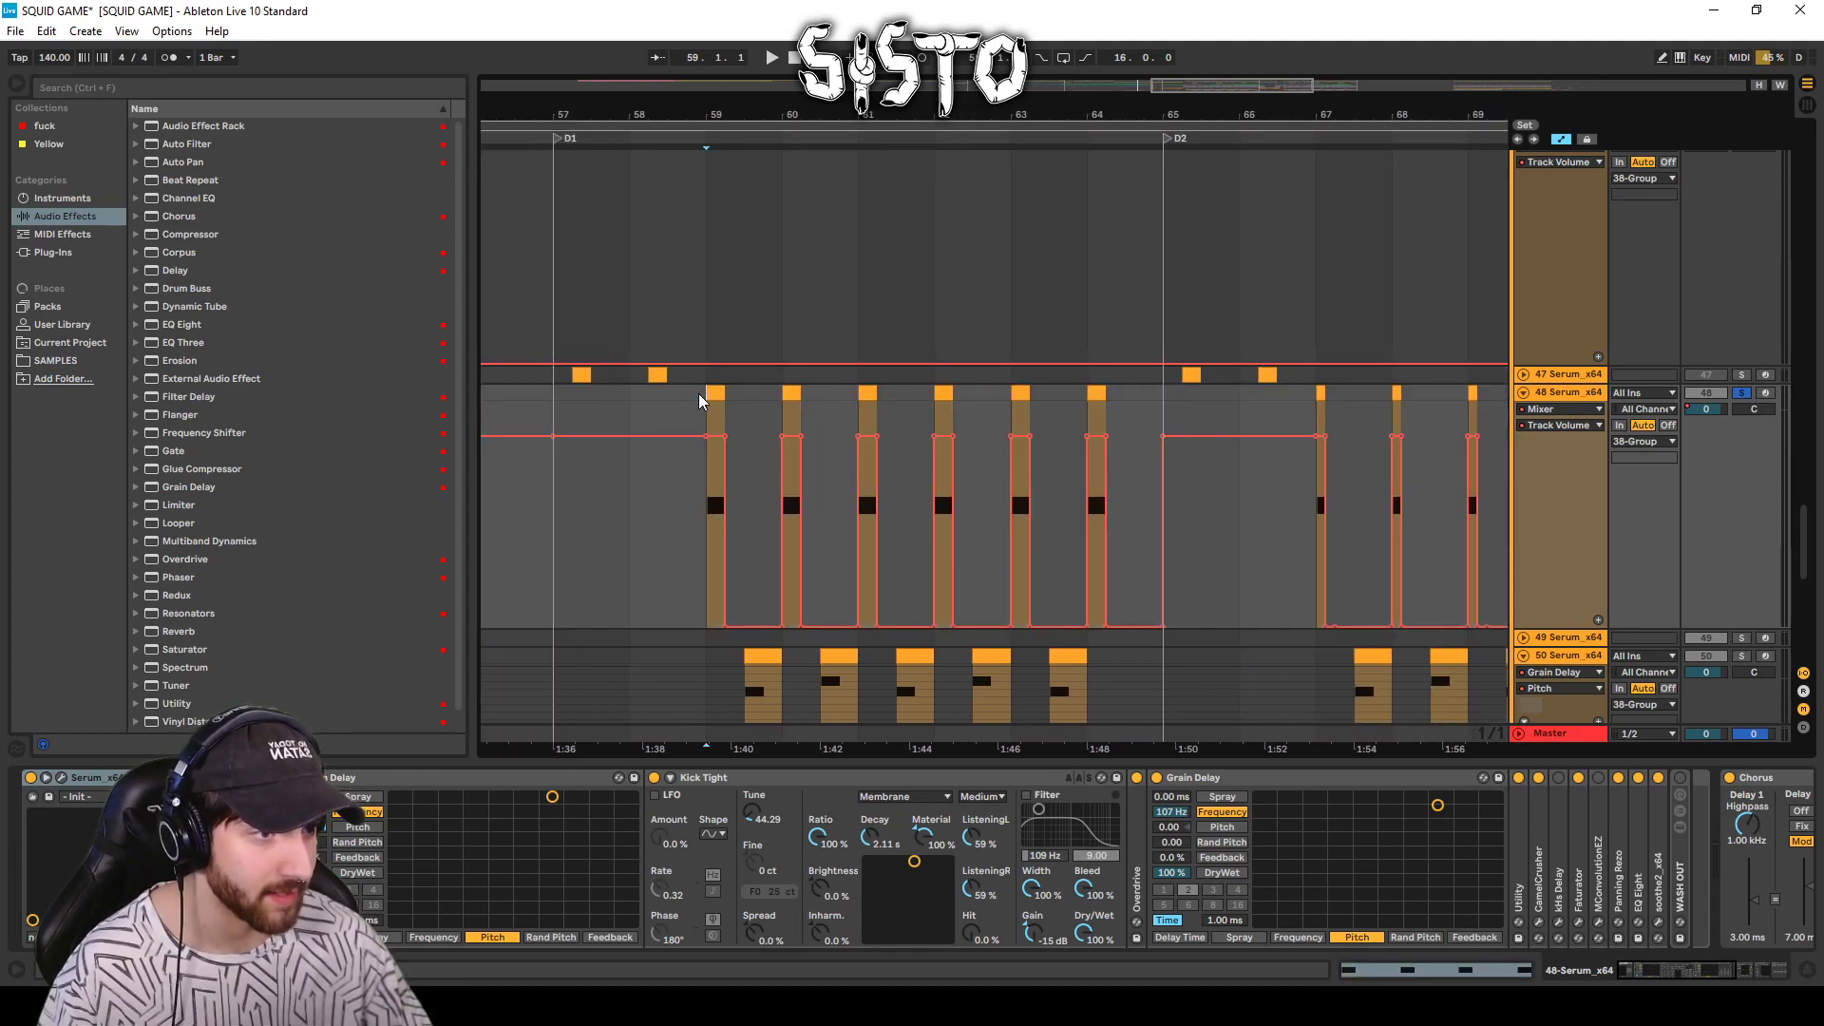
Examine the Utility in the 48 Serum_x64 effects chain, unfolding it and folding it back.
left_click(1721, 973)
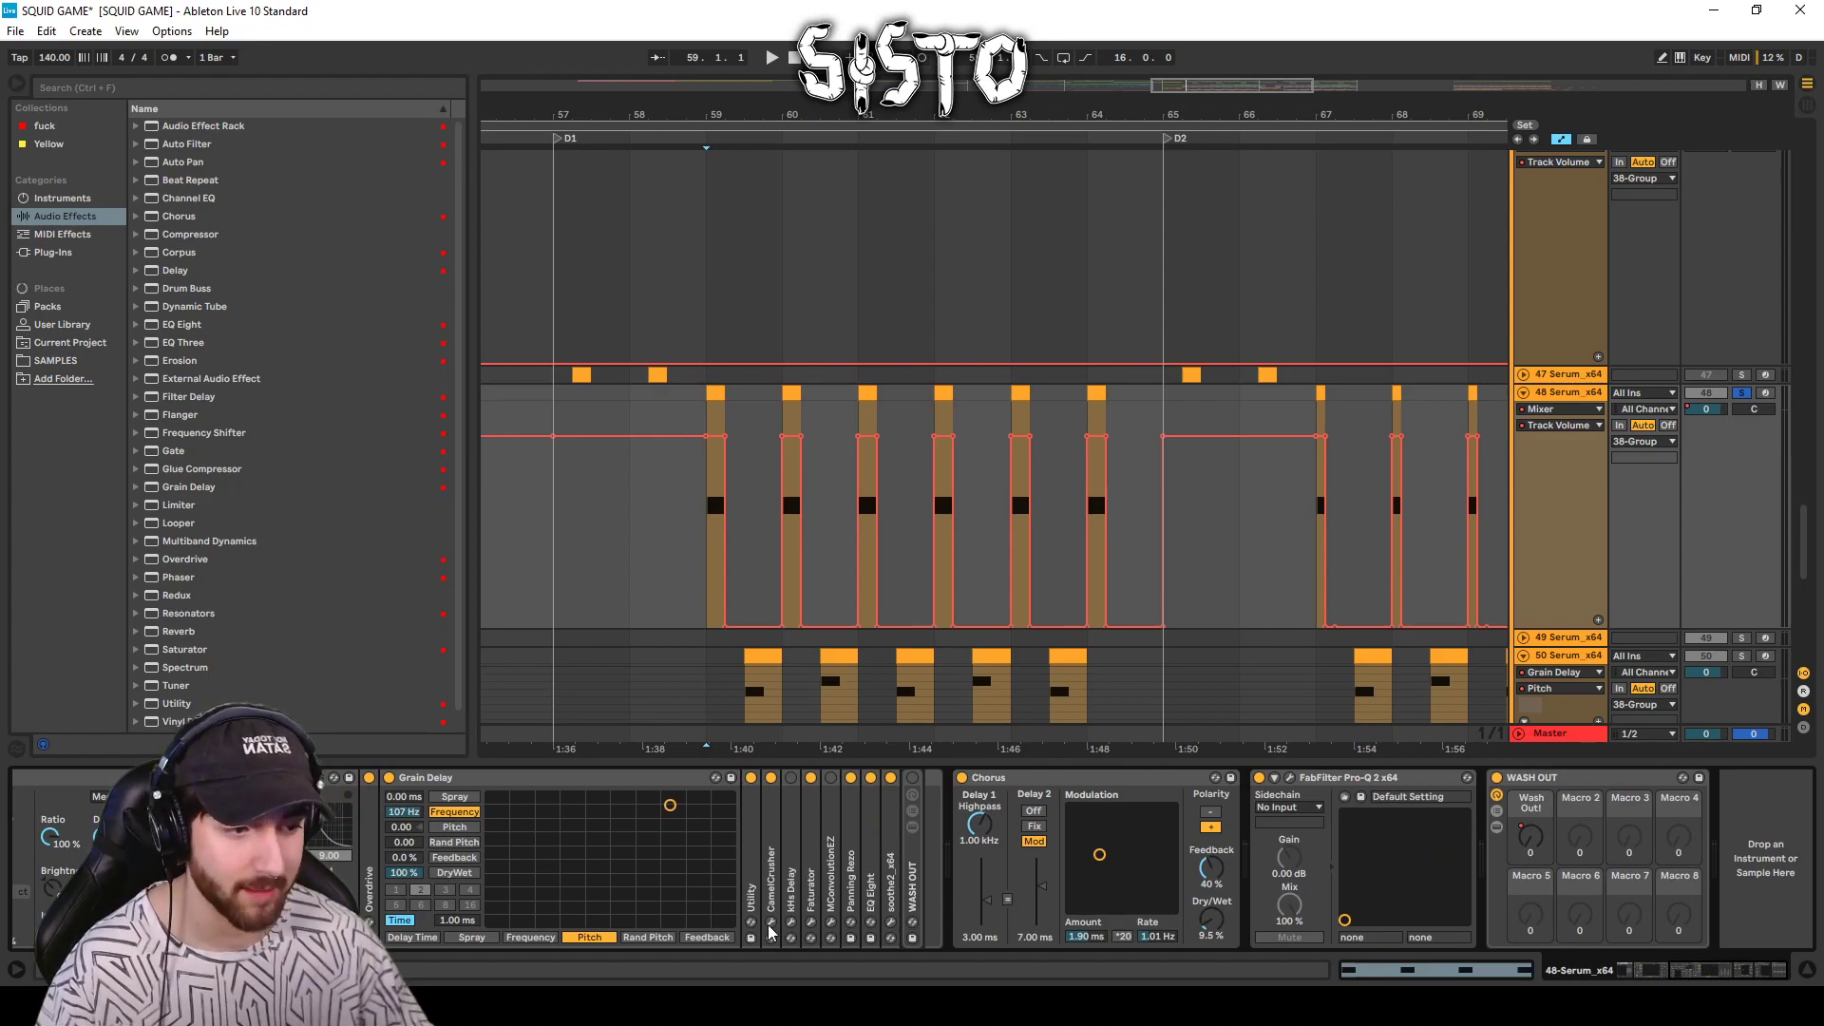
double_click(751, 848)
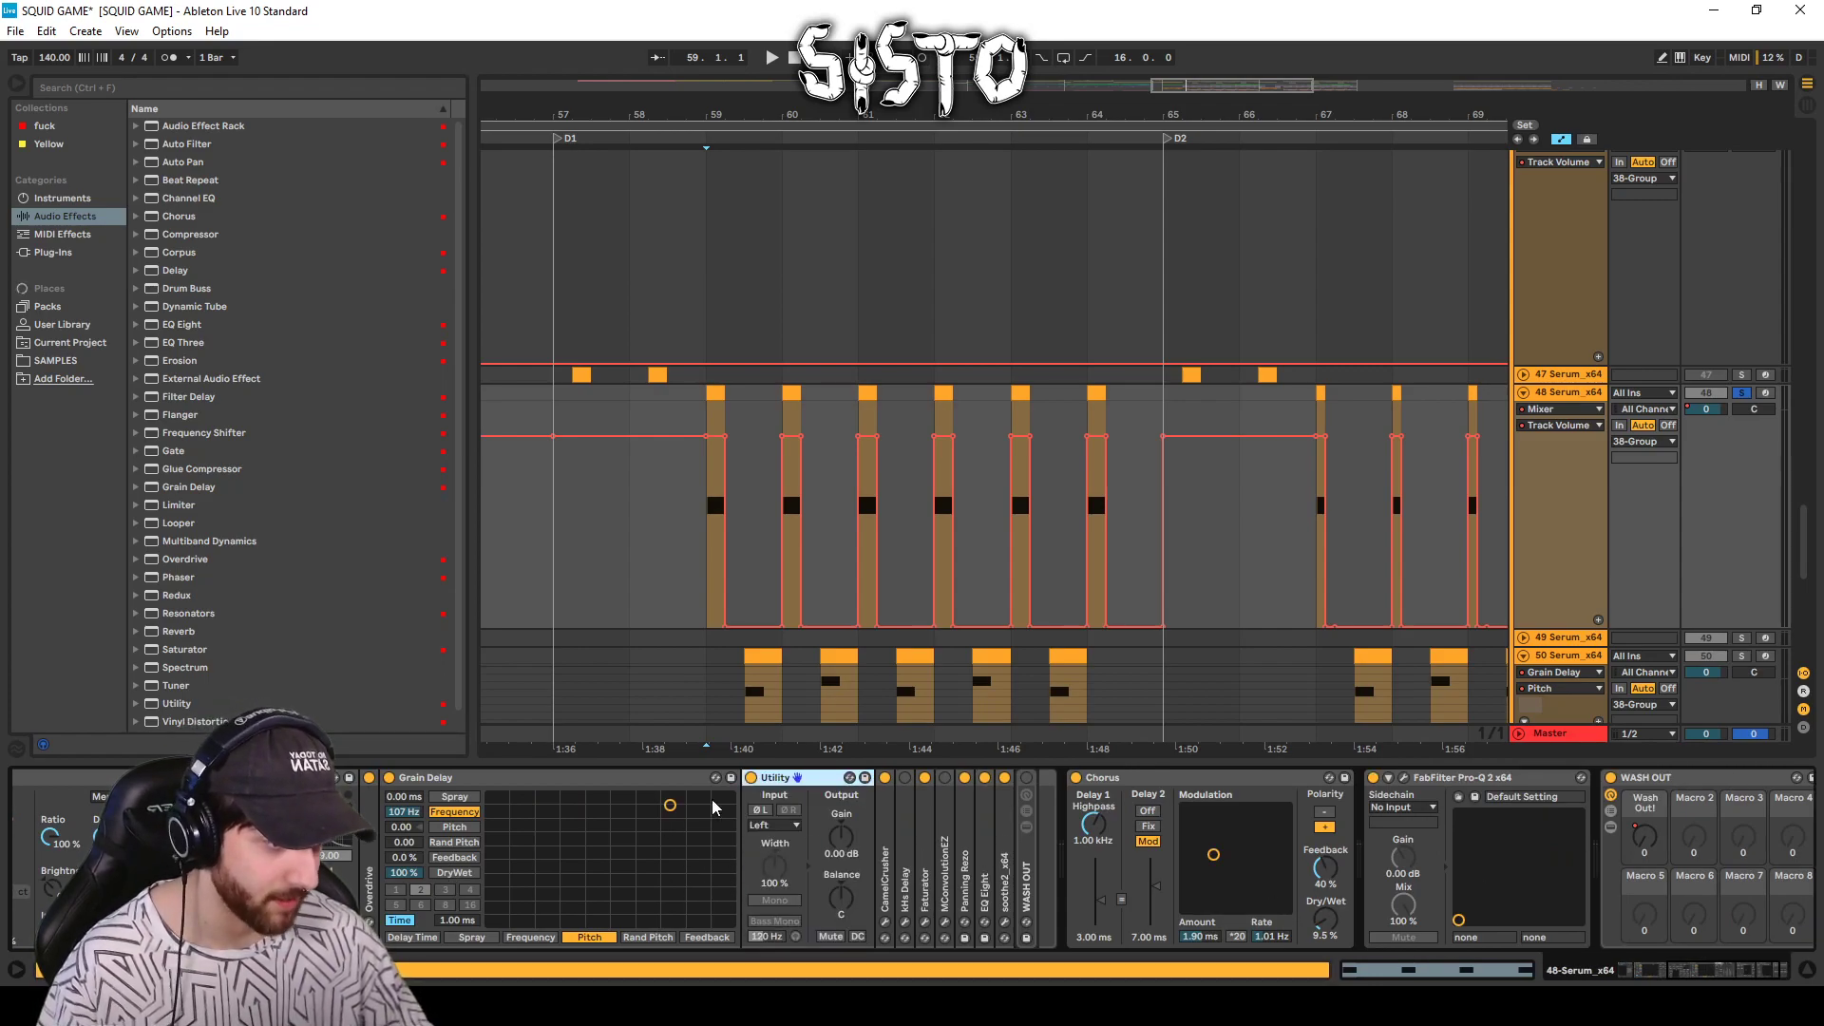
double_click(796, 781)
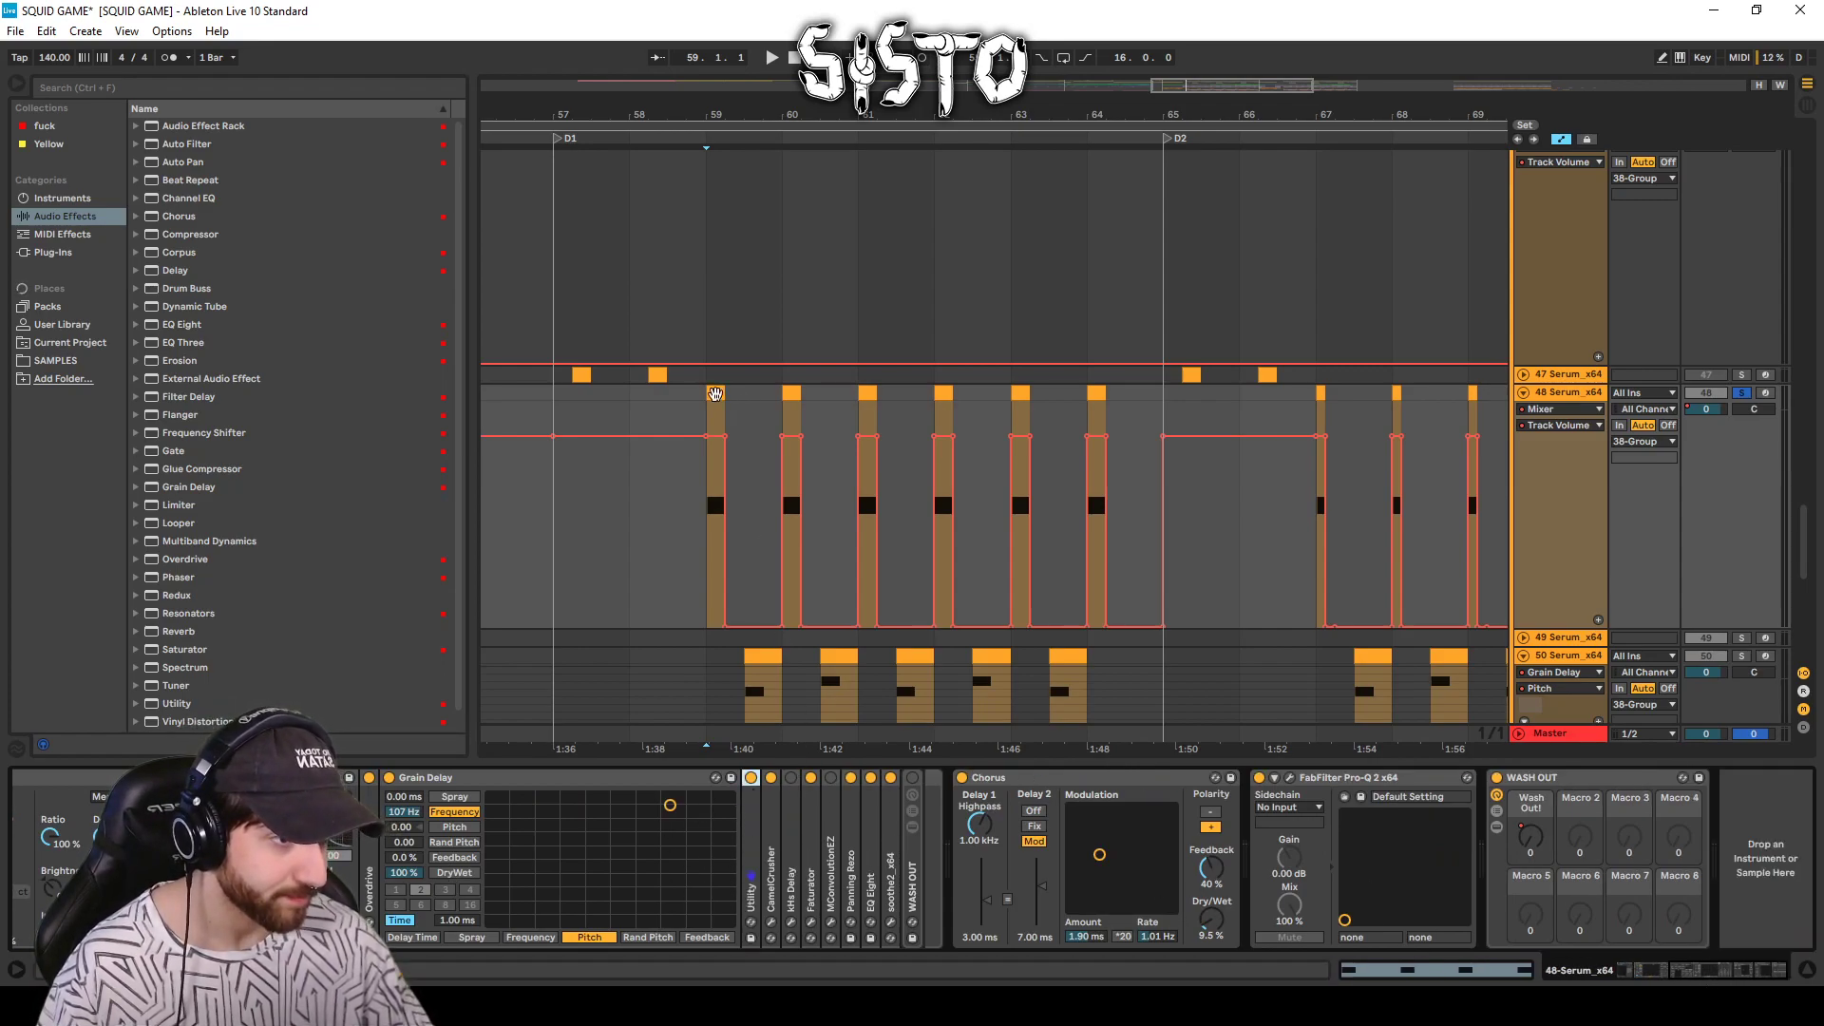
Open the Serum instrument on track 48 and play the soloed bass from bar 59.
left_click(1725, 967)
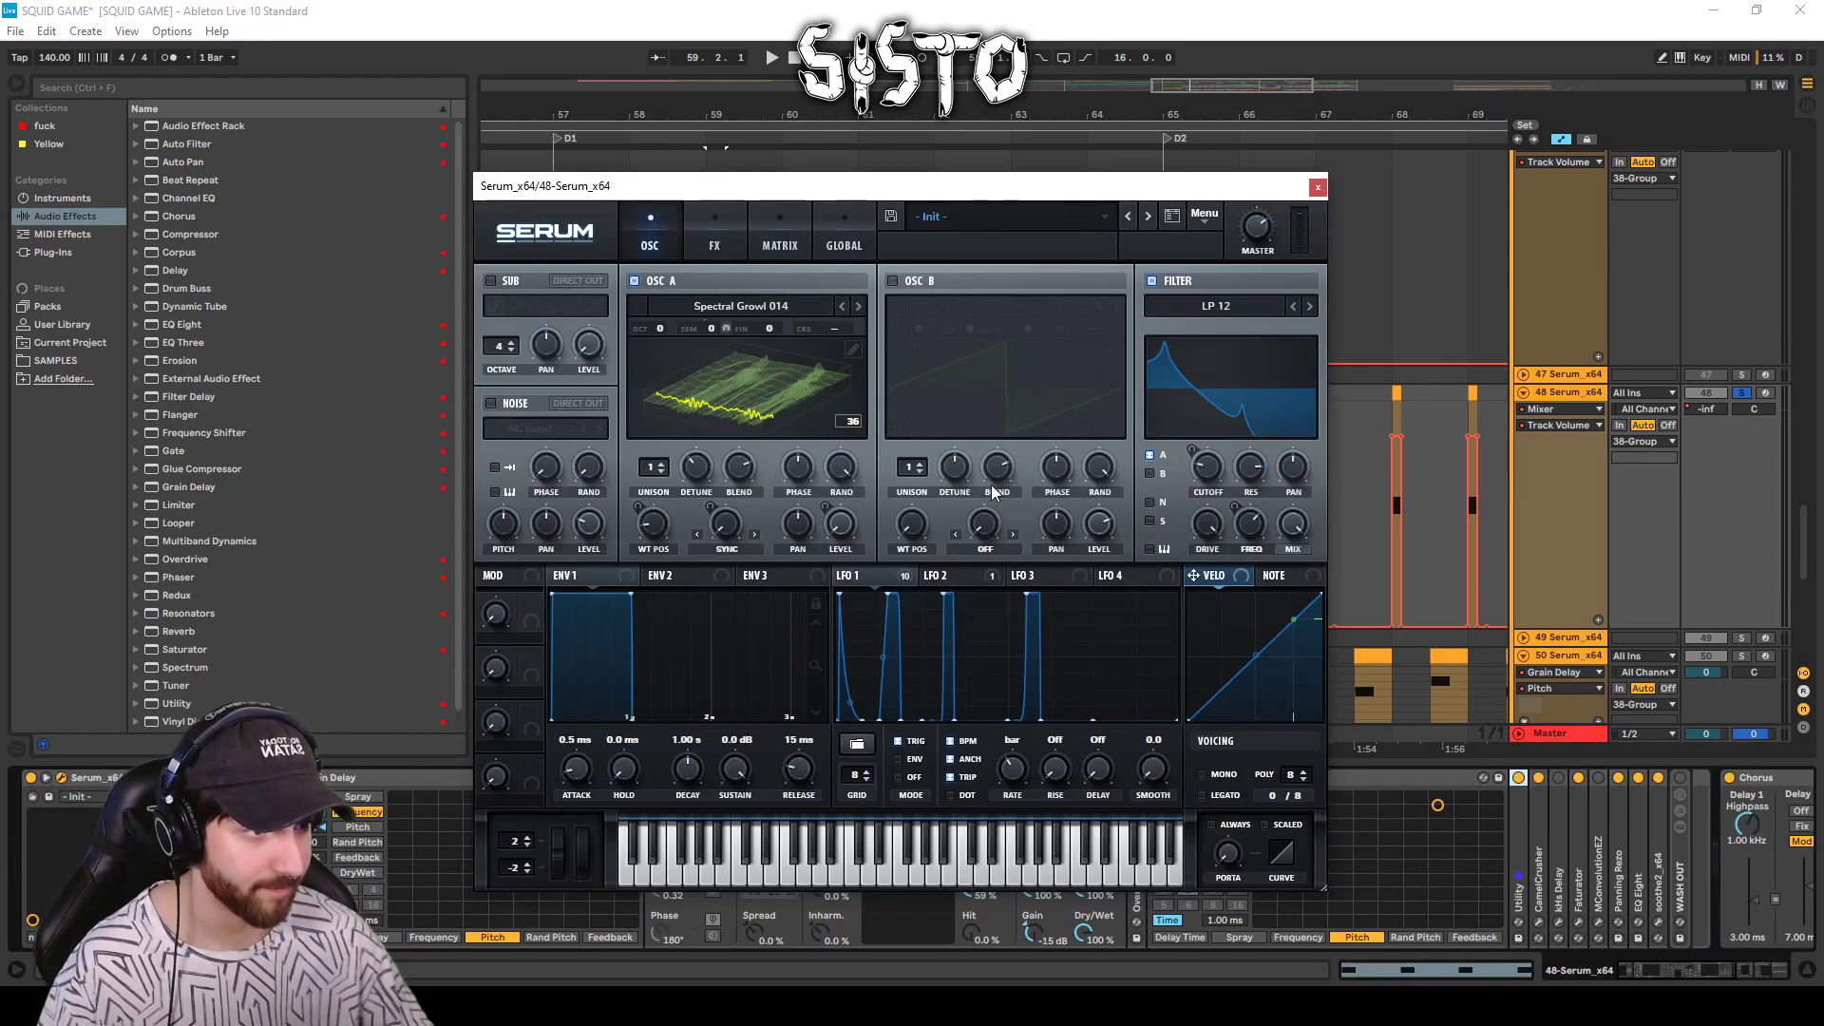
key("space")
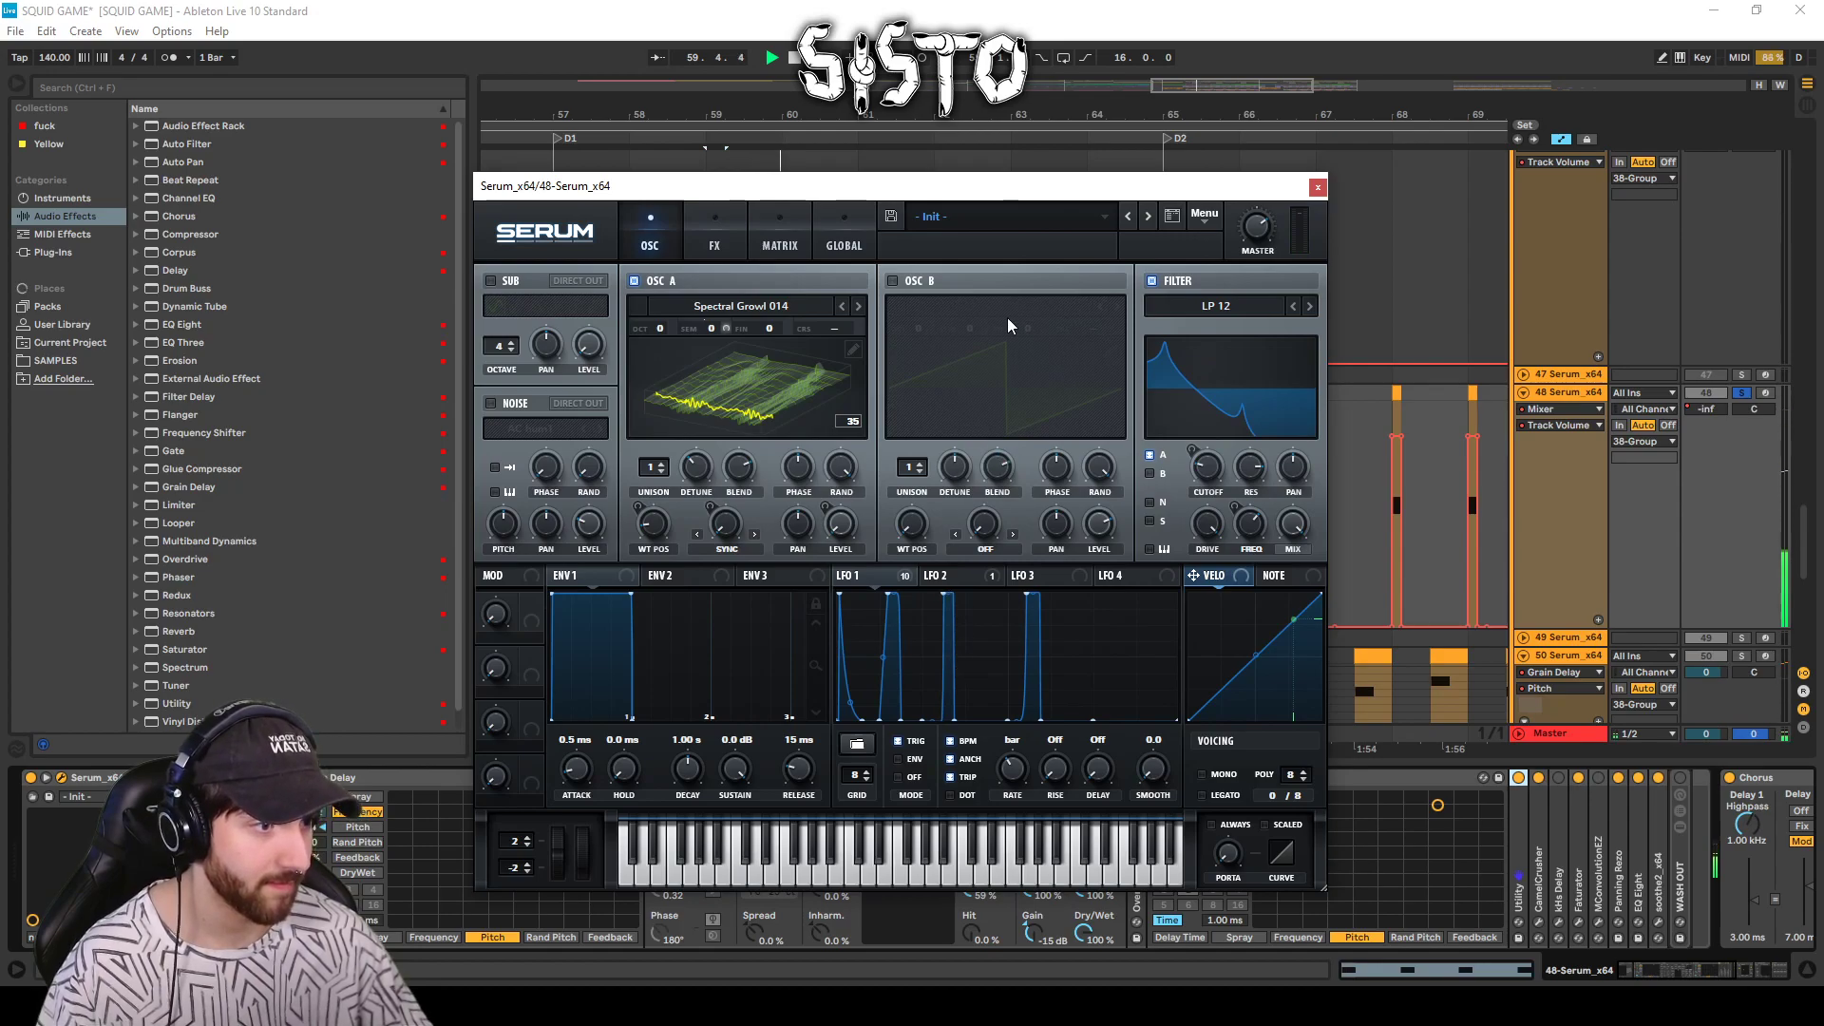
Browse OSC A's wavetables in the user Spectral Growl Wavetables Vol 1 and the Spectral categories, keeping the loaded Spectral Growl 014.
left_click(728, 305)
mouse_move(722, 391)
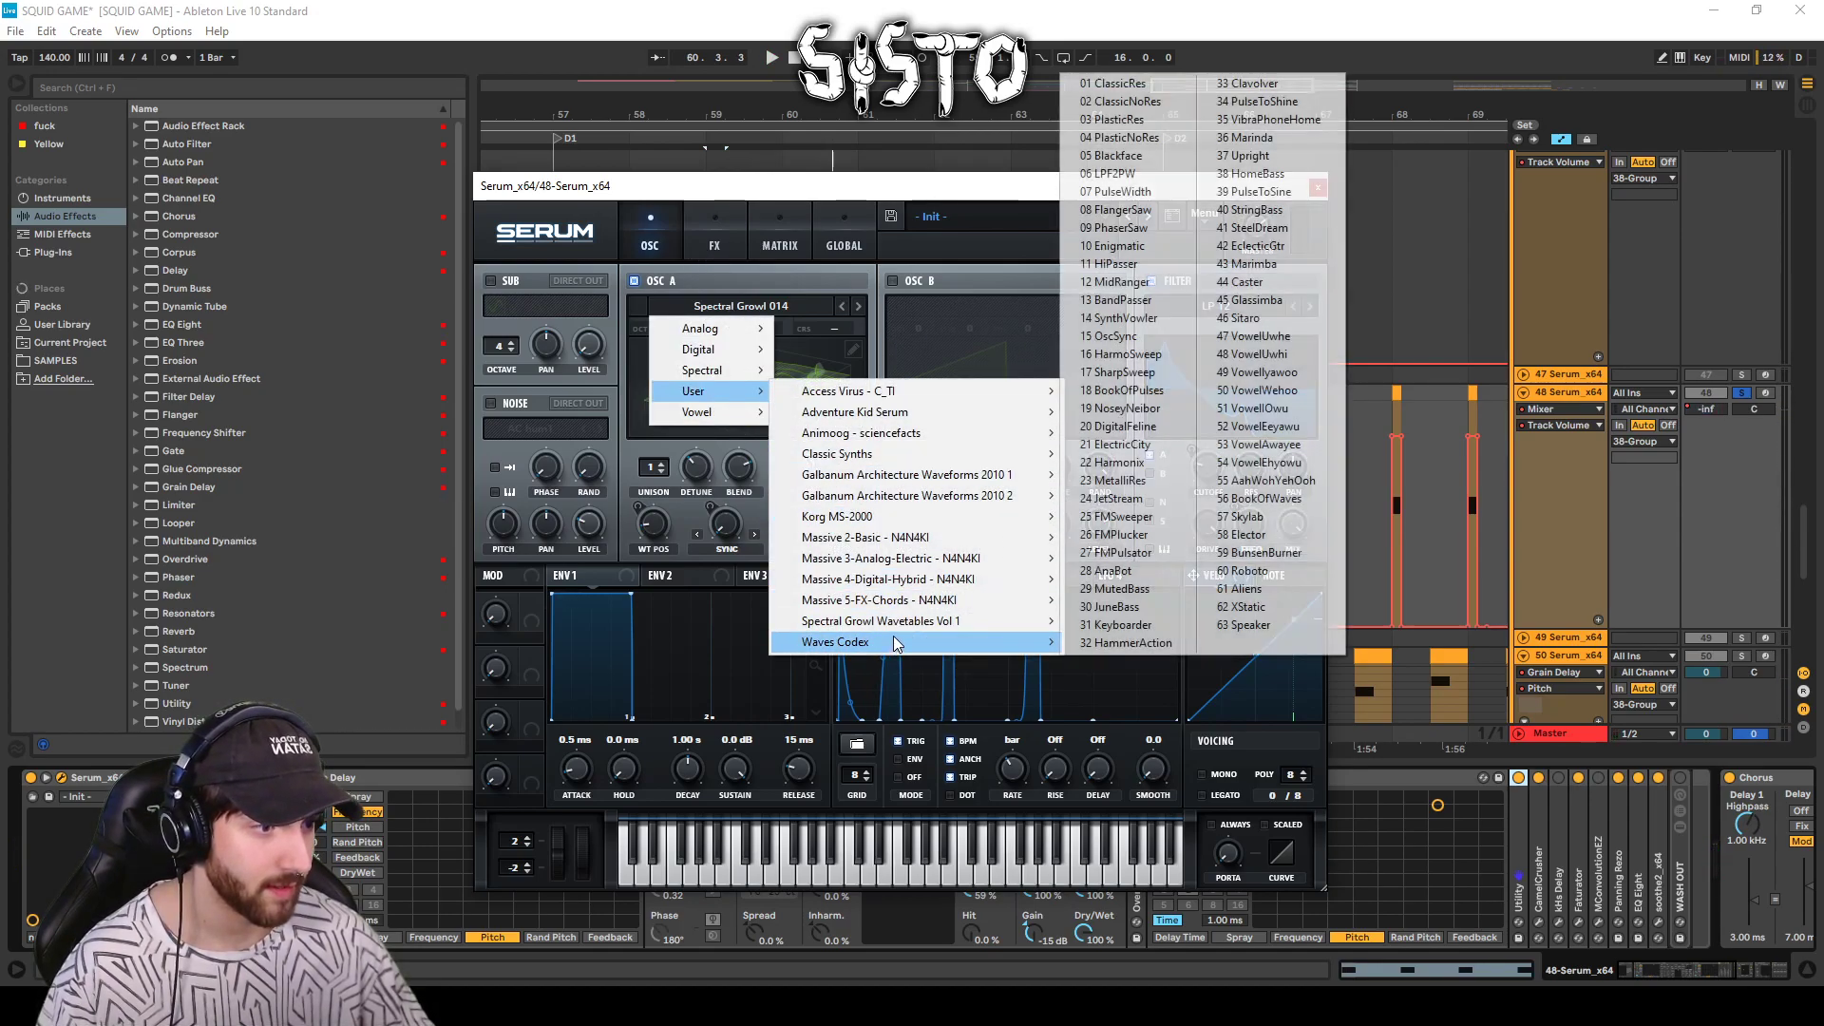
mouse_move(916, 623)
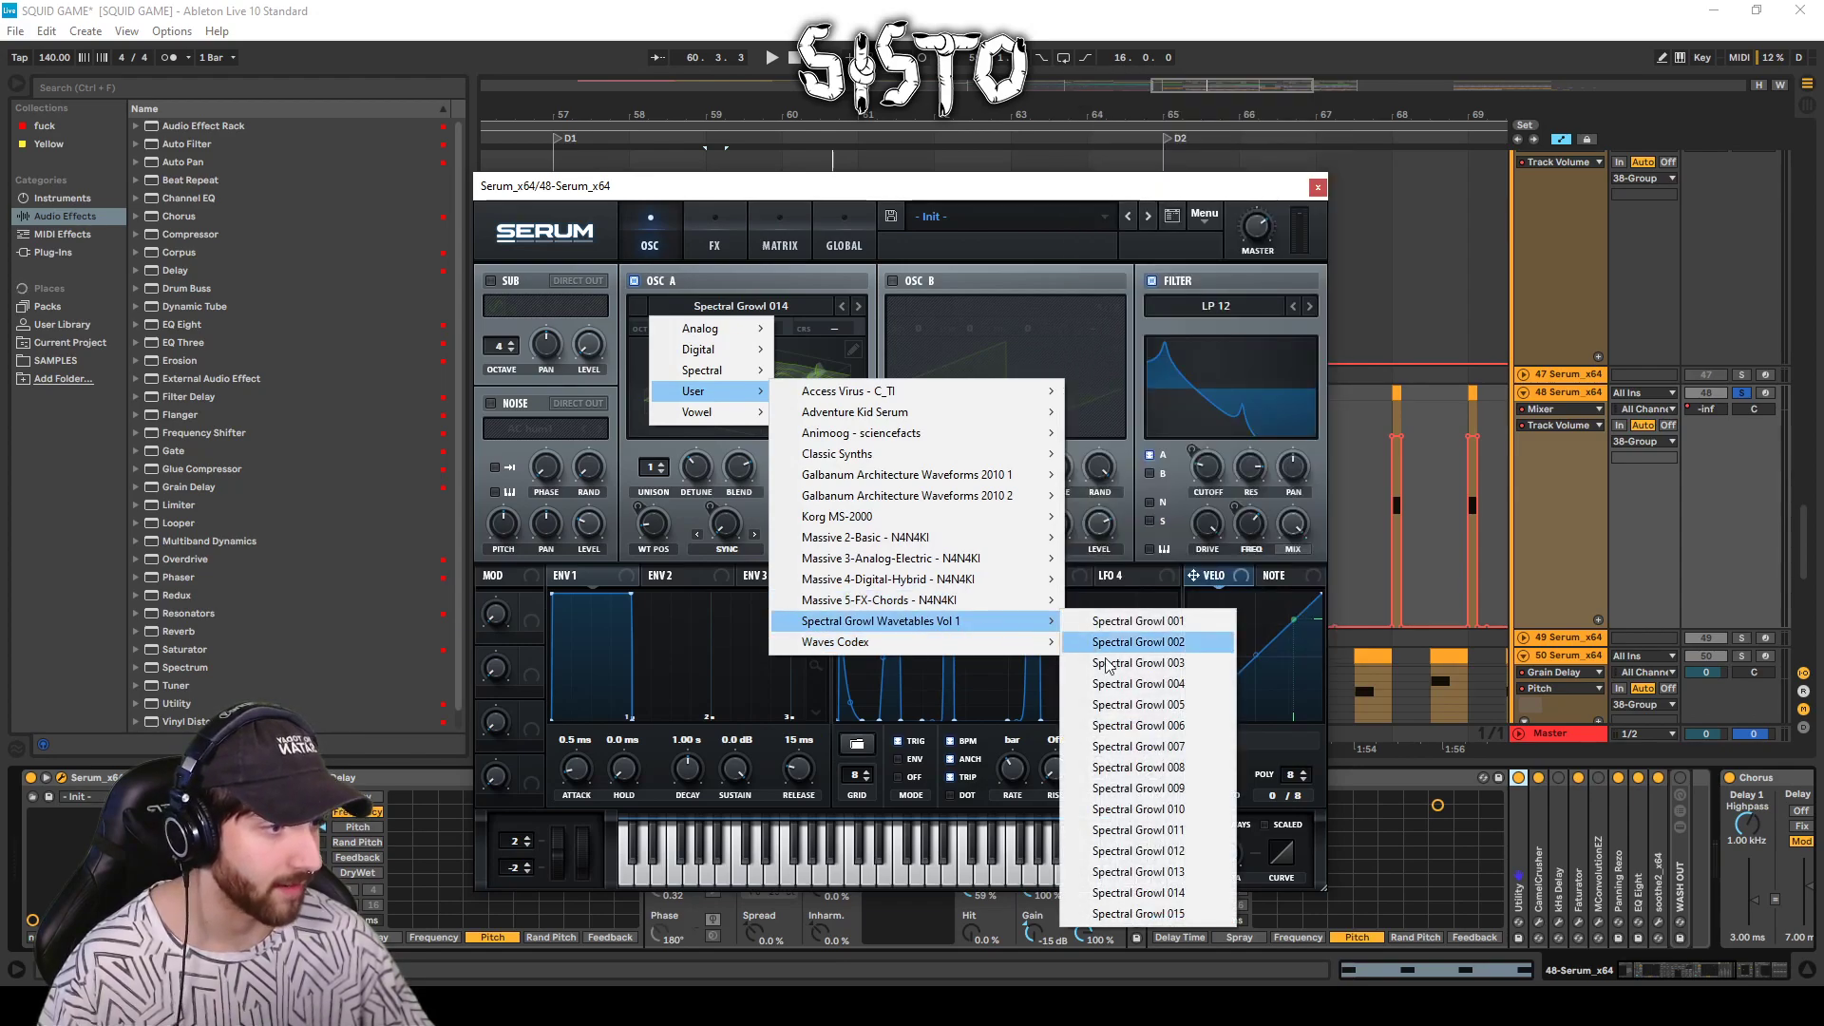
left_click(629, 452)
left_click(737, 309)
mouse_move(731, 370)
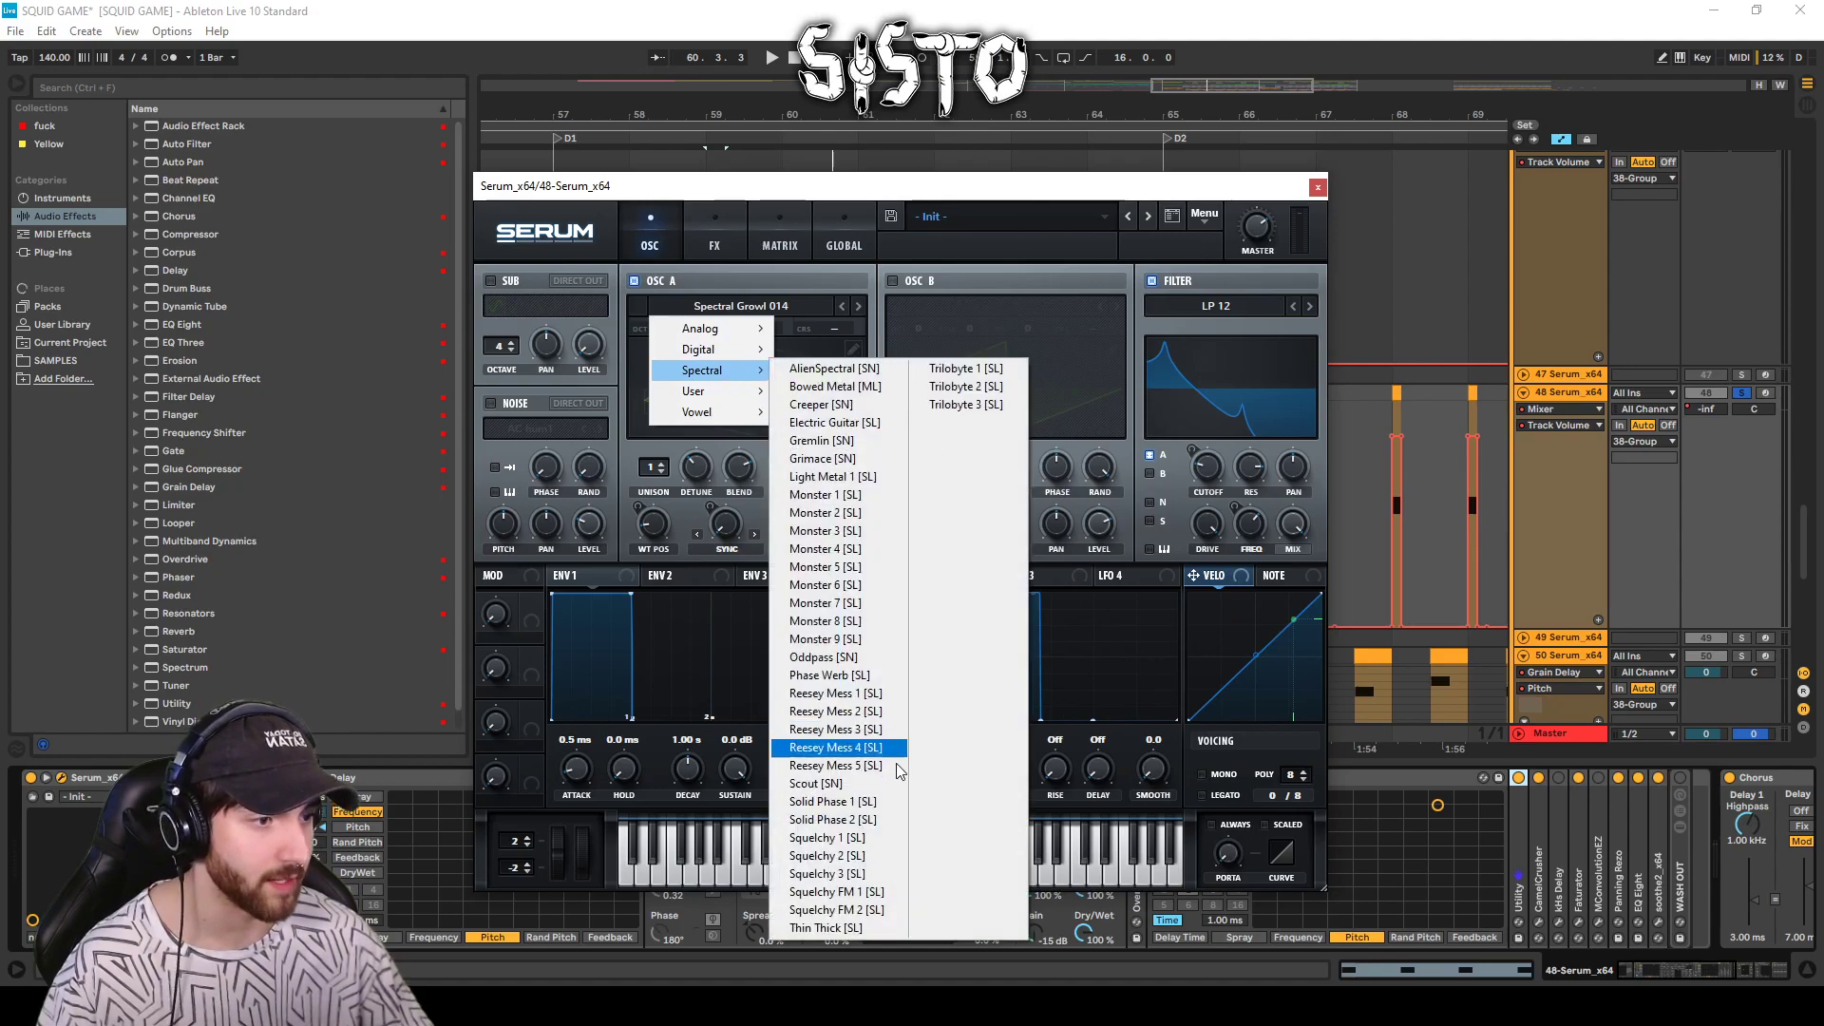
left_click(608, 442)
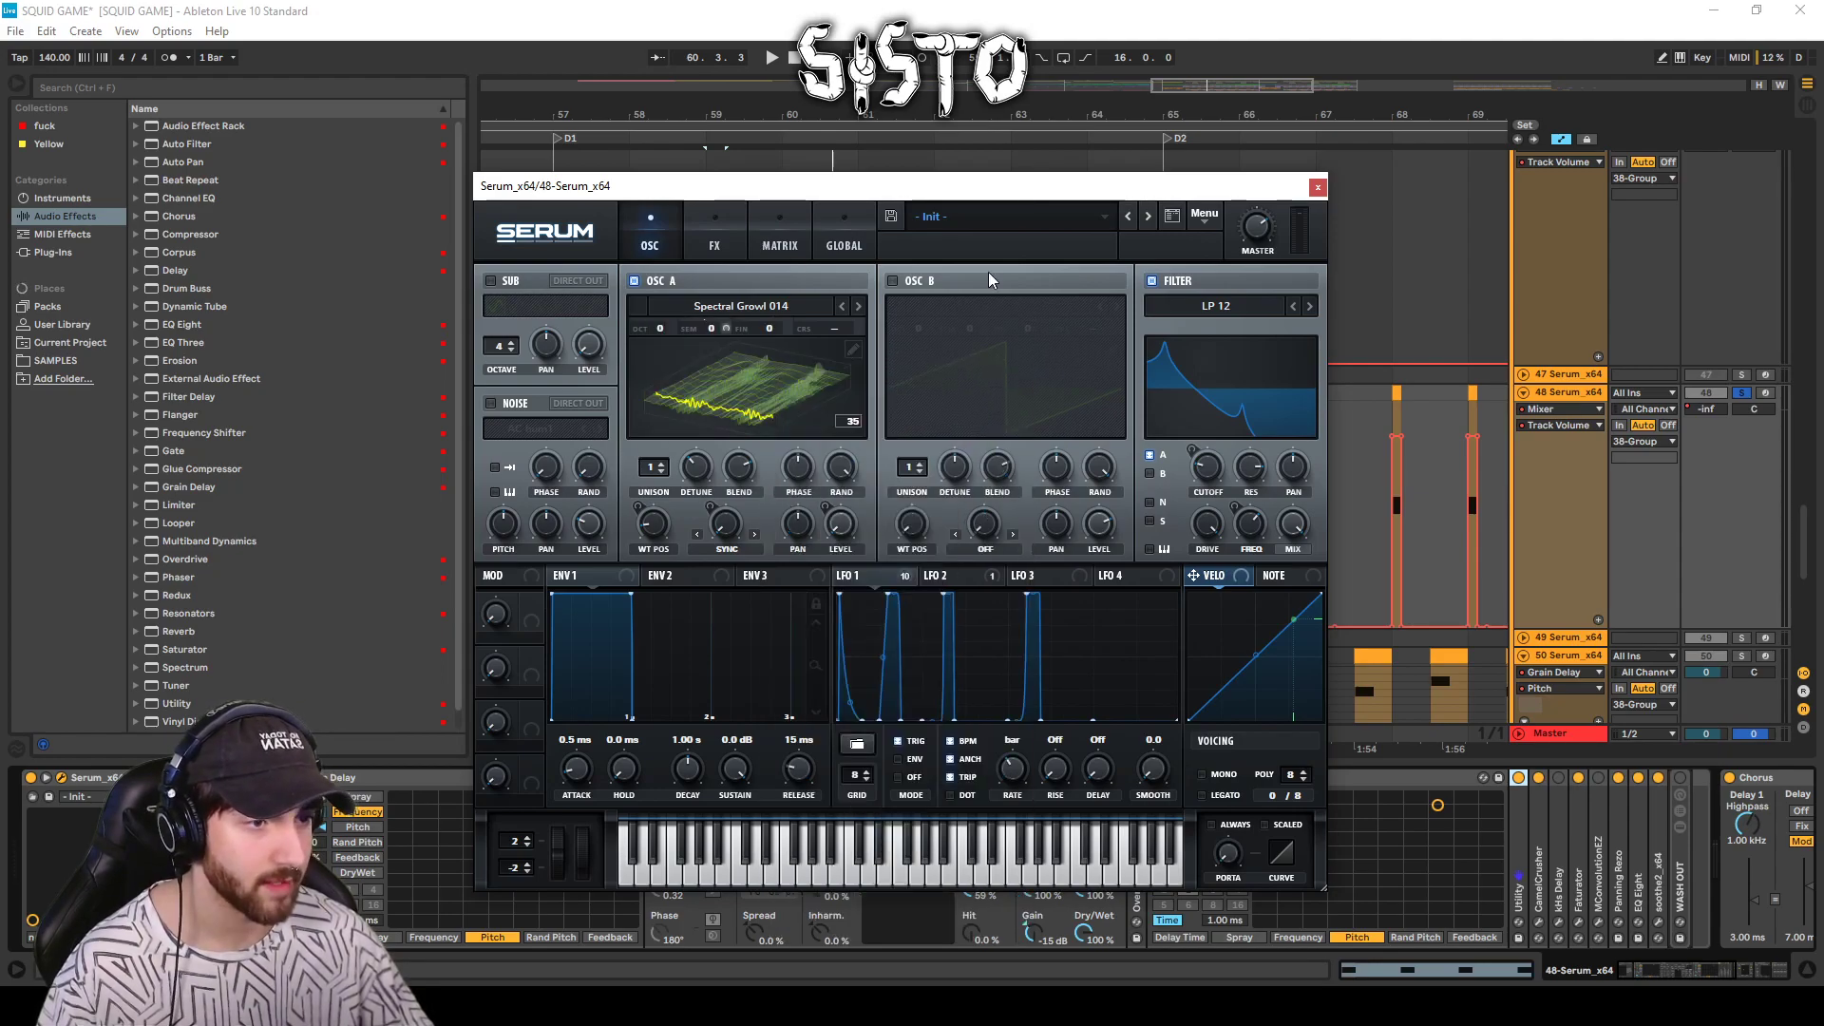
Show Serum's effects page with its distortion, compressor and filter, and play the soloed bass.
left_click(715, 233)
key("space")
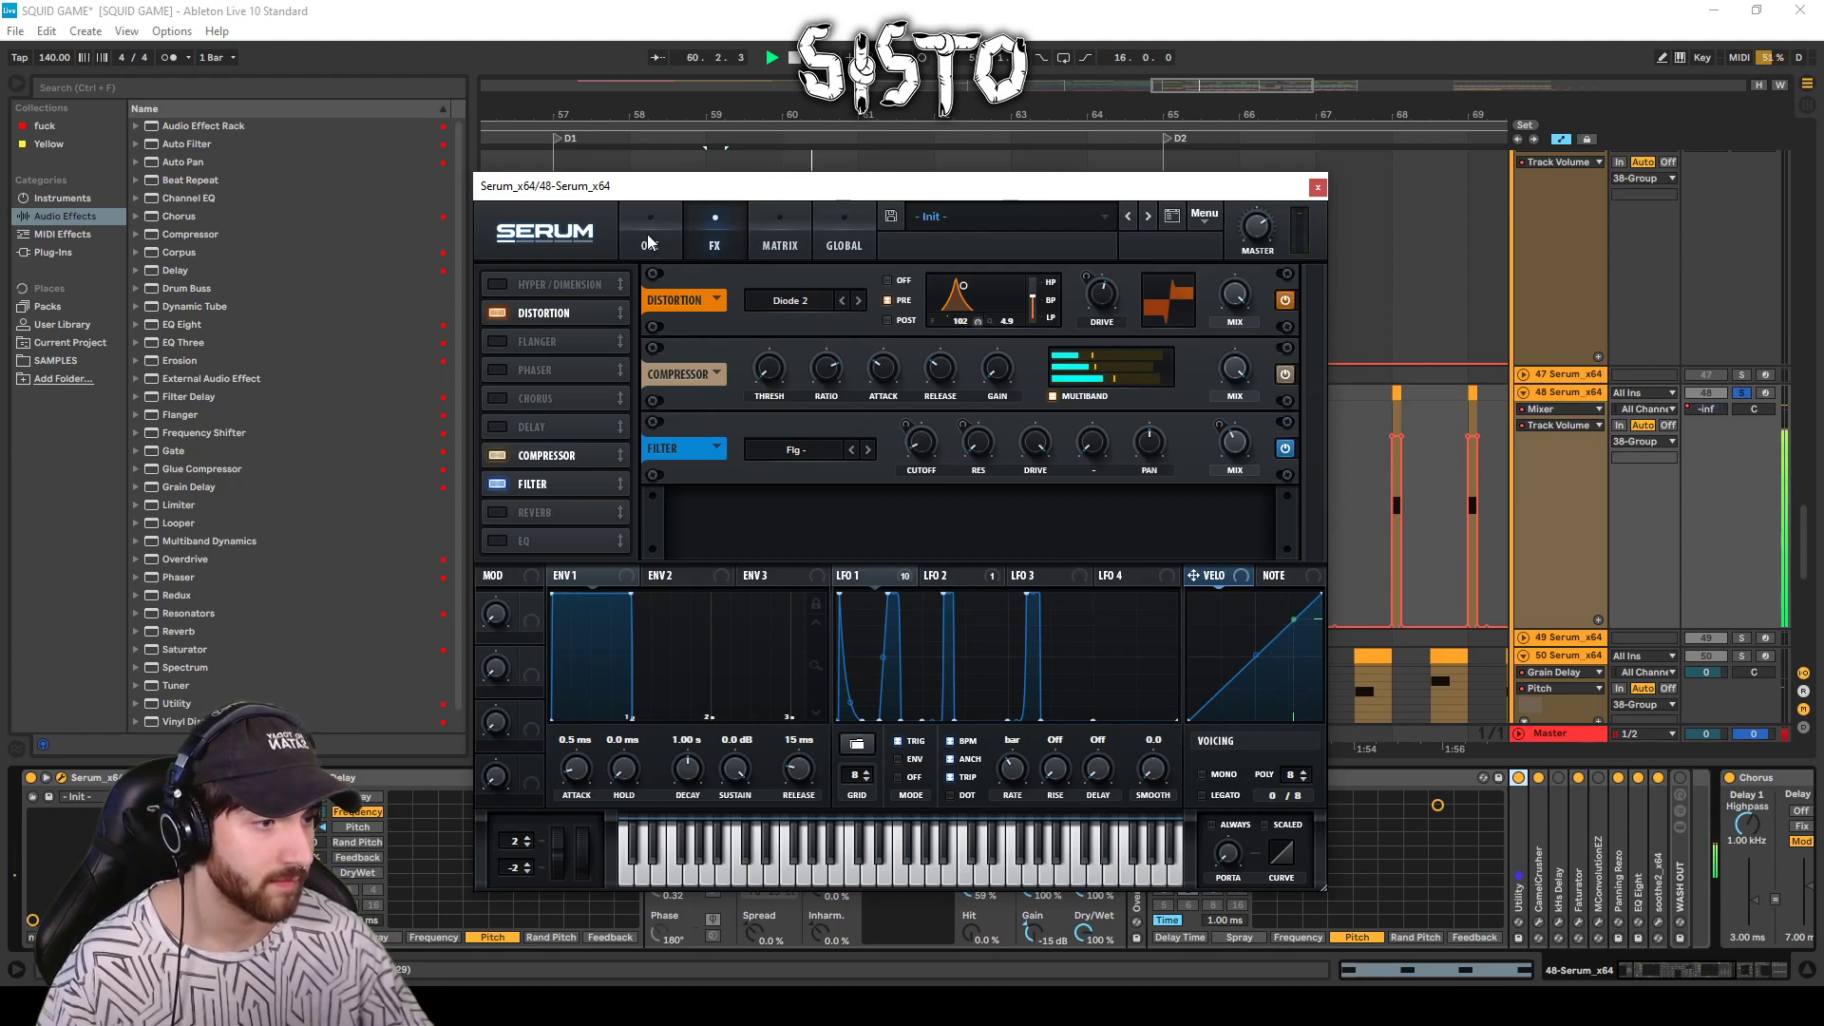
Show LFO 2 and the oscillator page in track 48's Serum, replay the soloed bass, and close the instrument.
key("space")
left_click(947, 575)
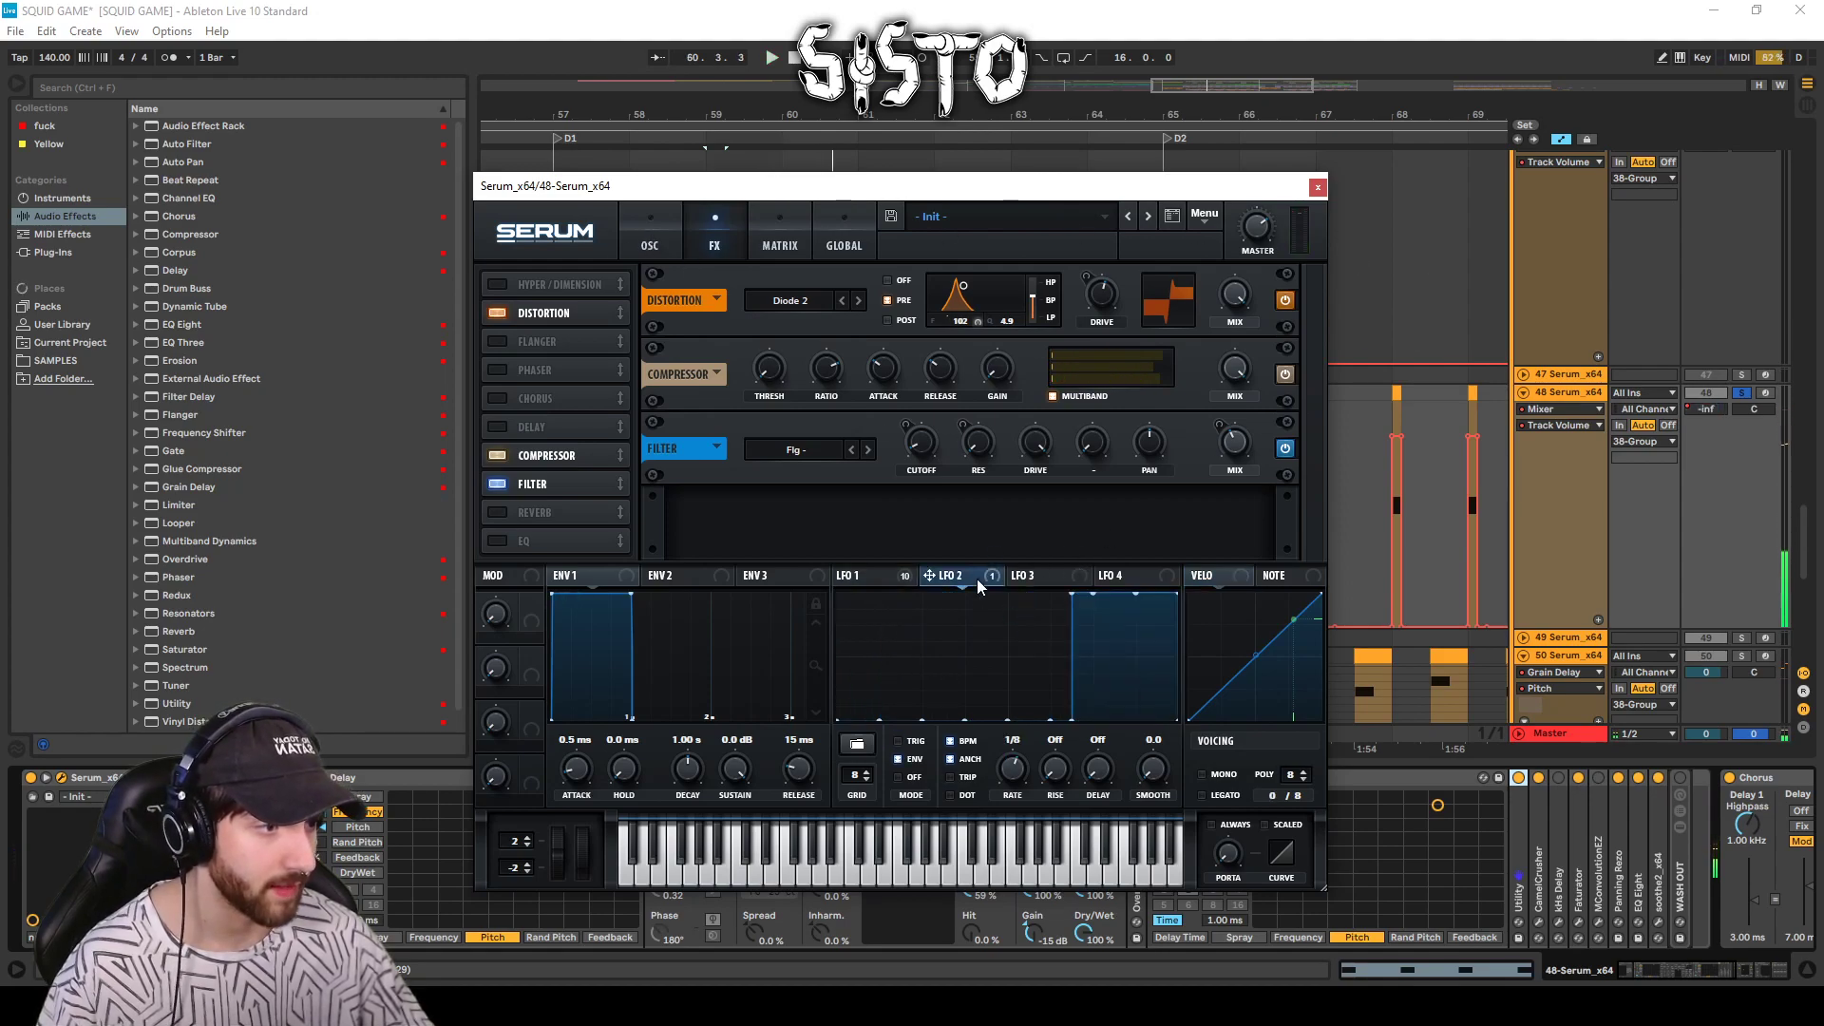
left_click(650, 238)
key("space")
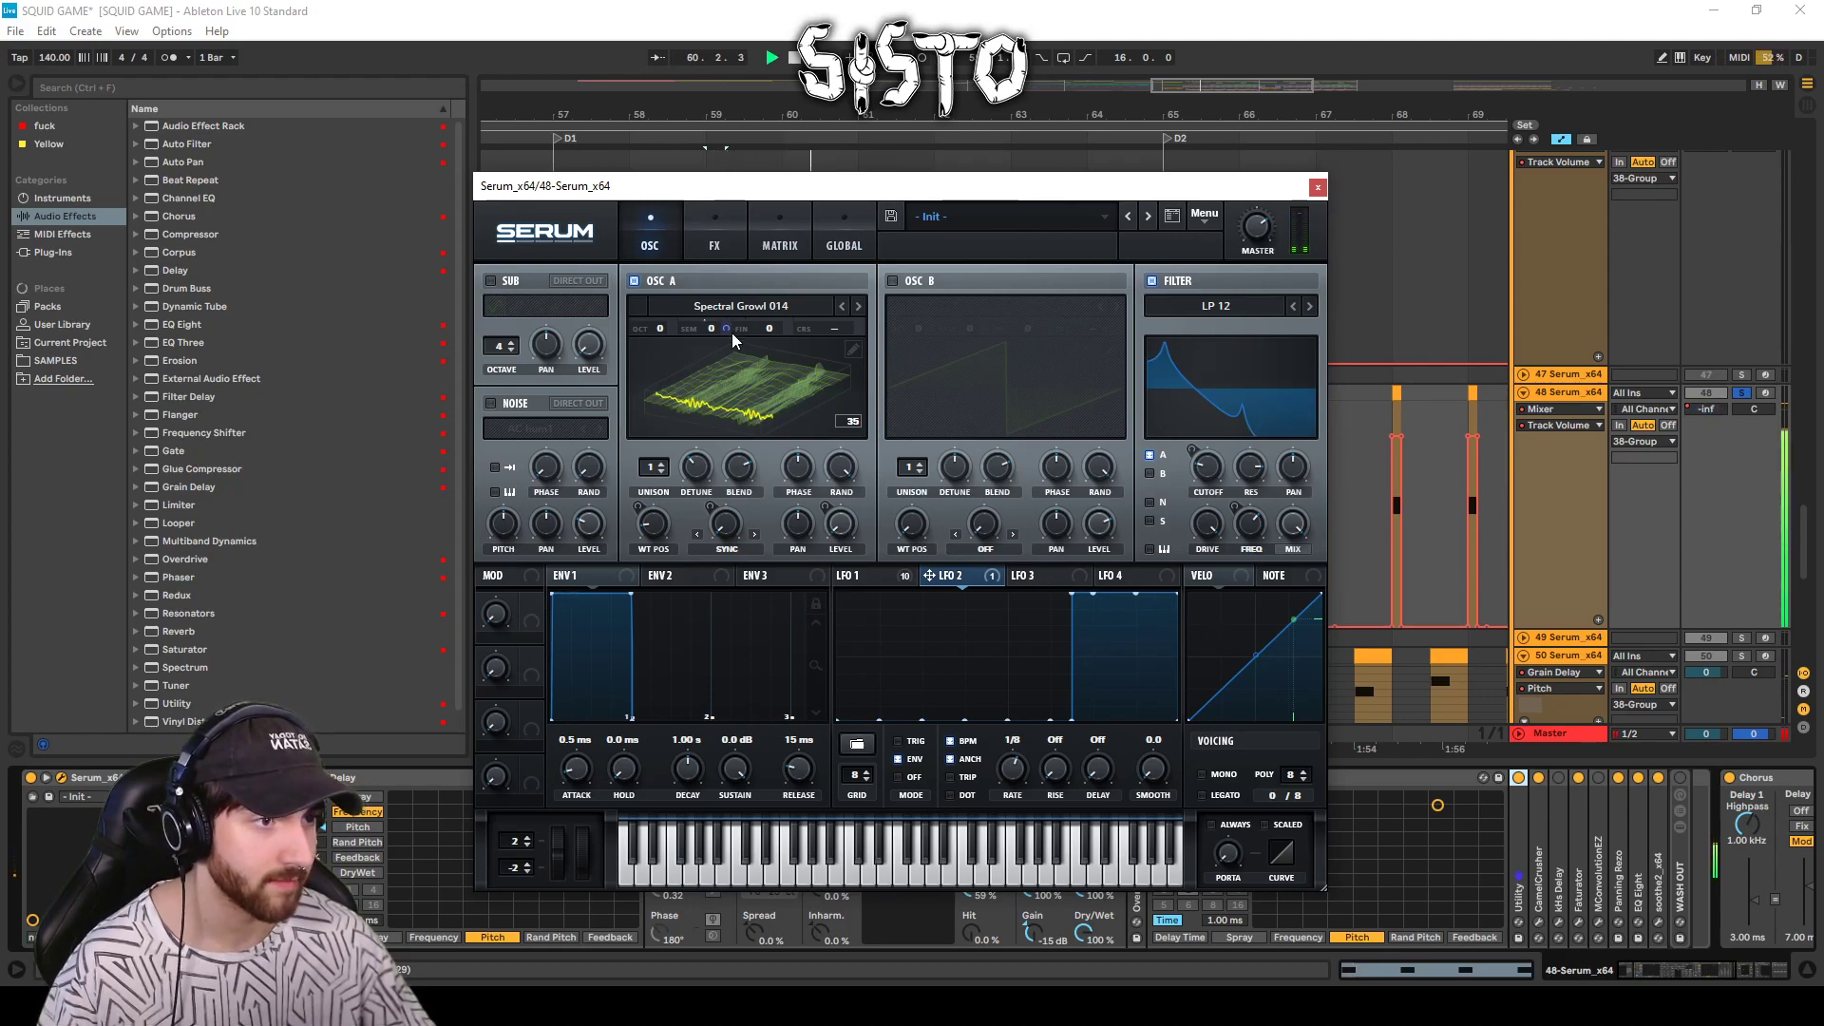
left_click(1317, 187)
key("space")
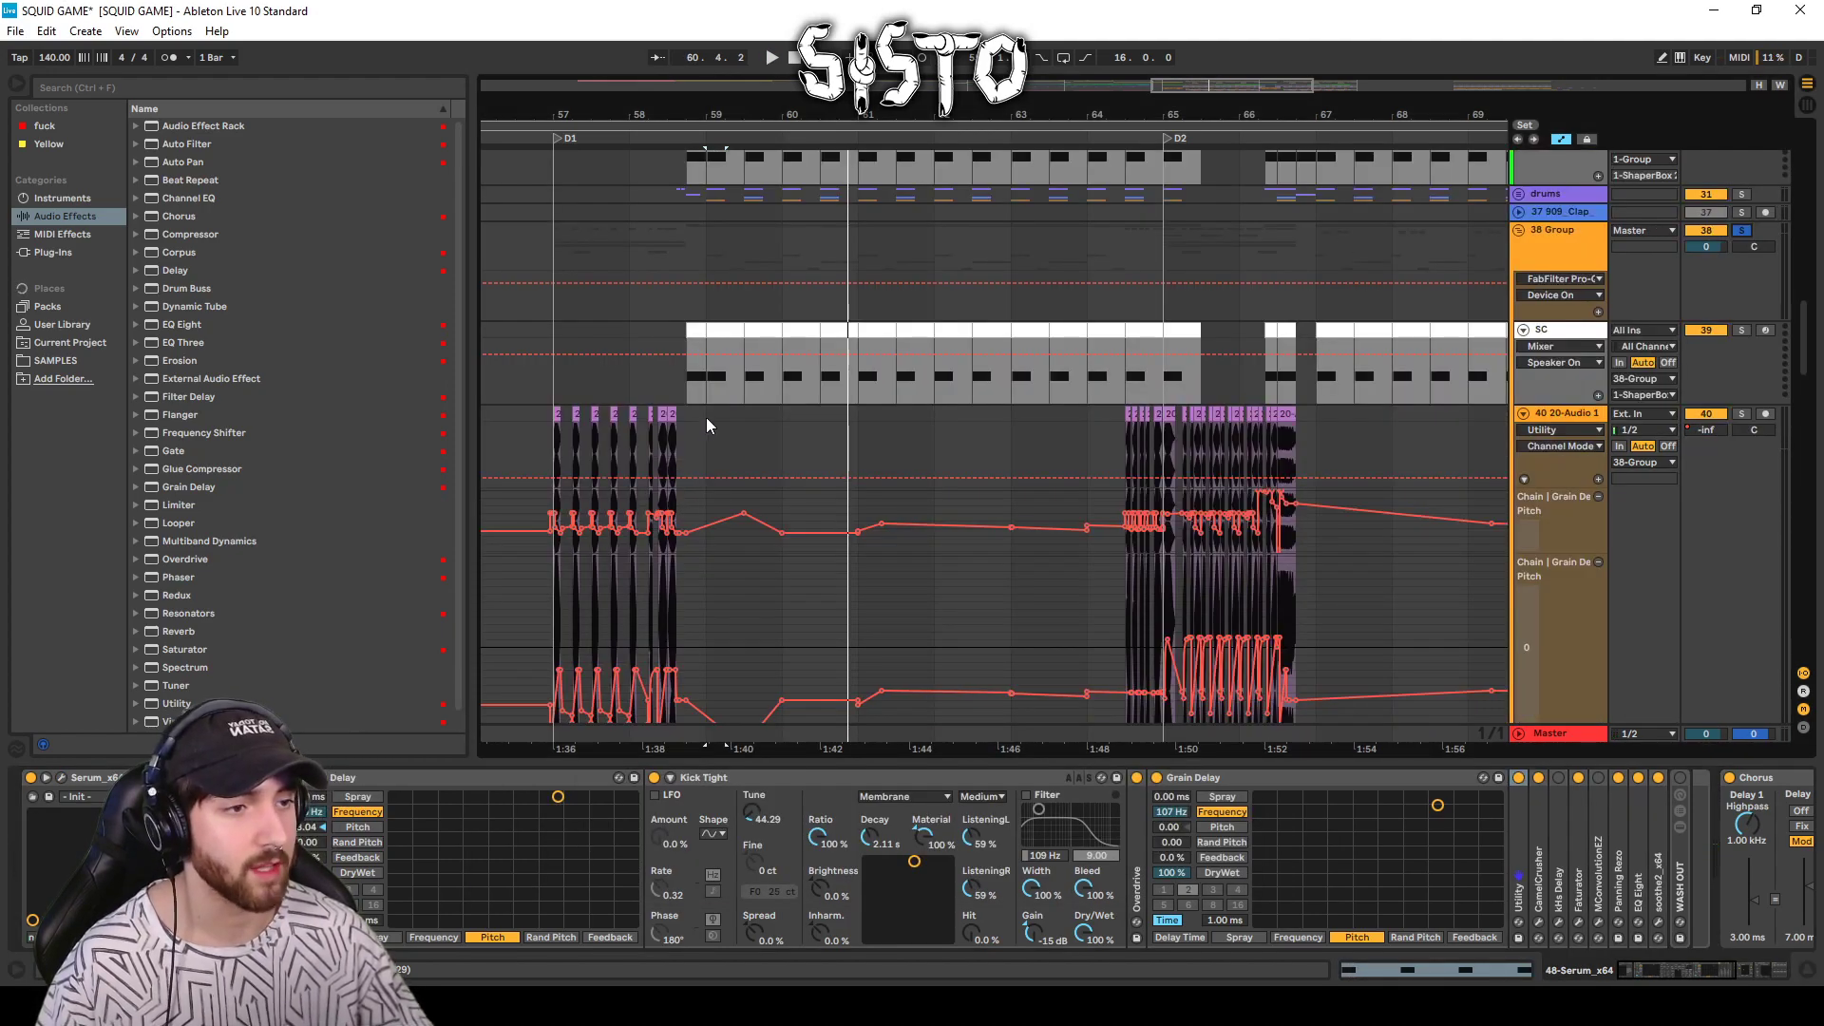
Hide the device chain and play the drop from bar 57, looking down through the Serum tracks.
left_click(707, 426)
mouse_move(1802, 325)
left_mouse_down()
mouse_move(1791, 562)
mouse_move(1786, 333)
left_mouse_up()
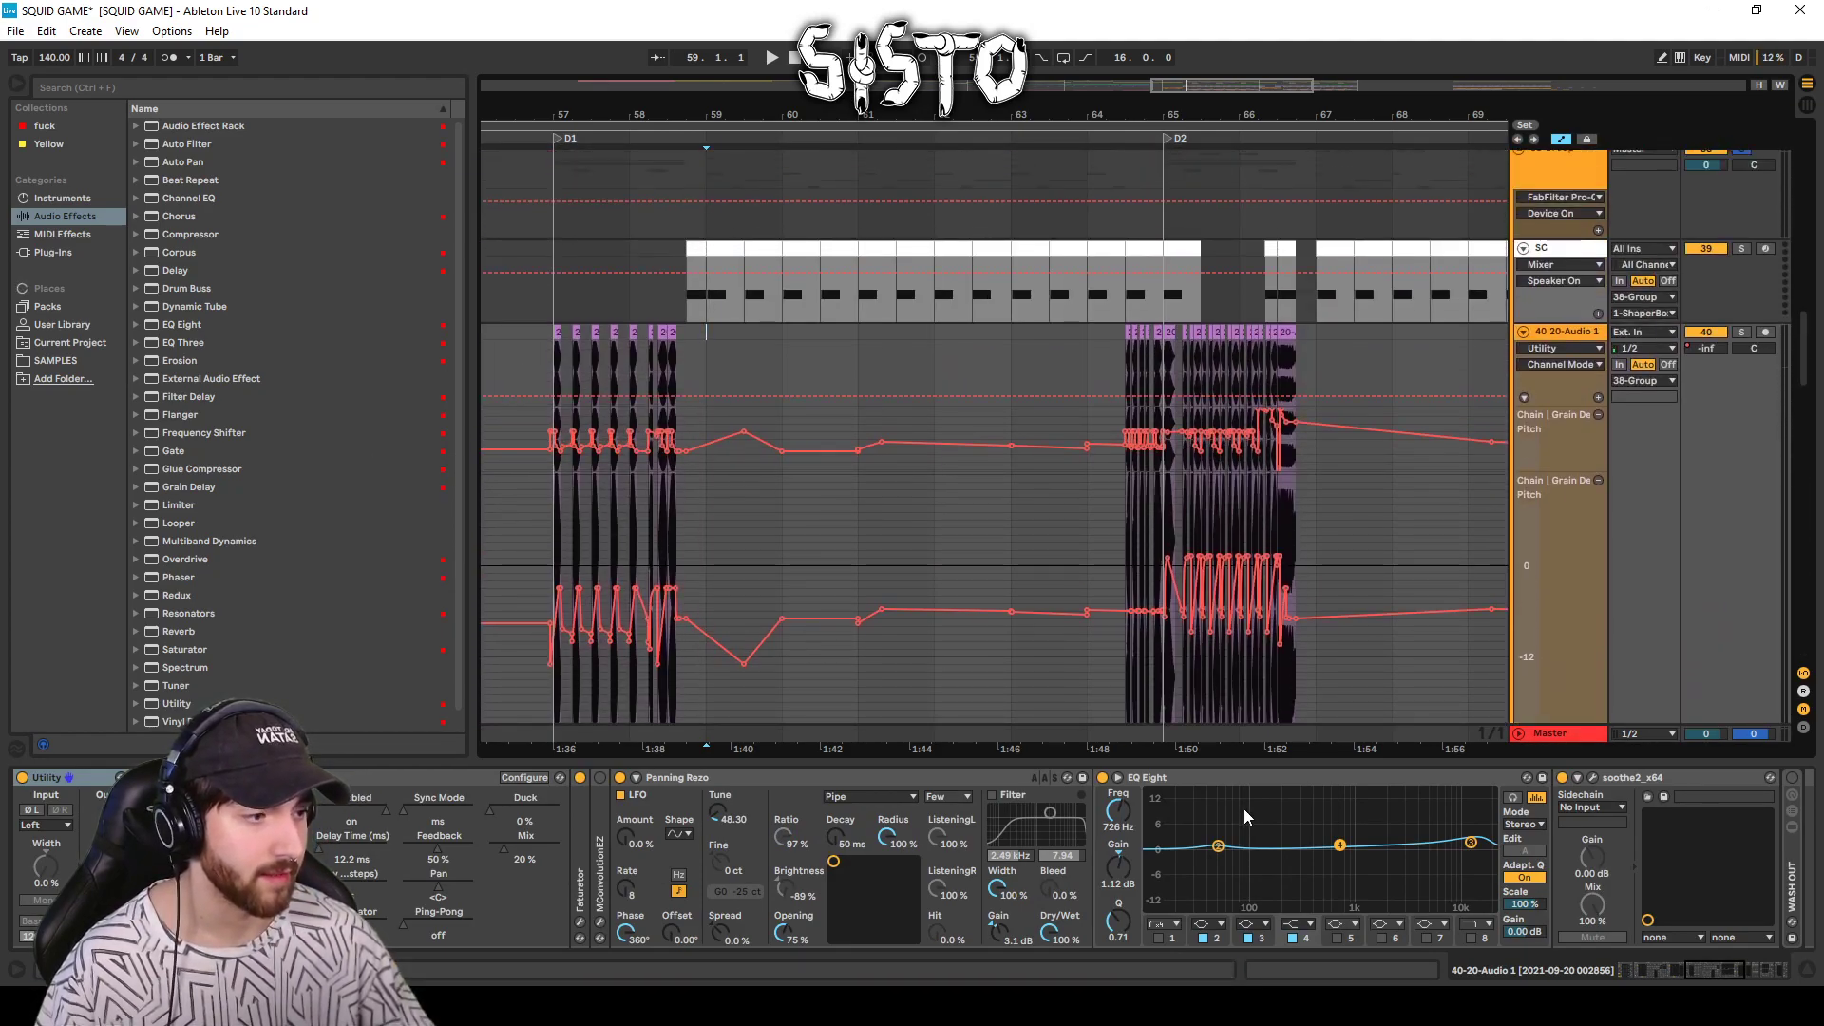
key("ctrl+alt+l")
left_click(546, 335)
key("space")
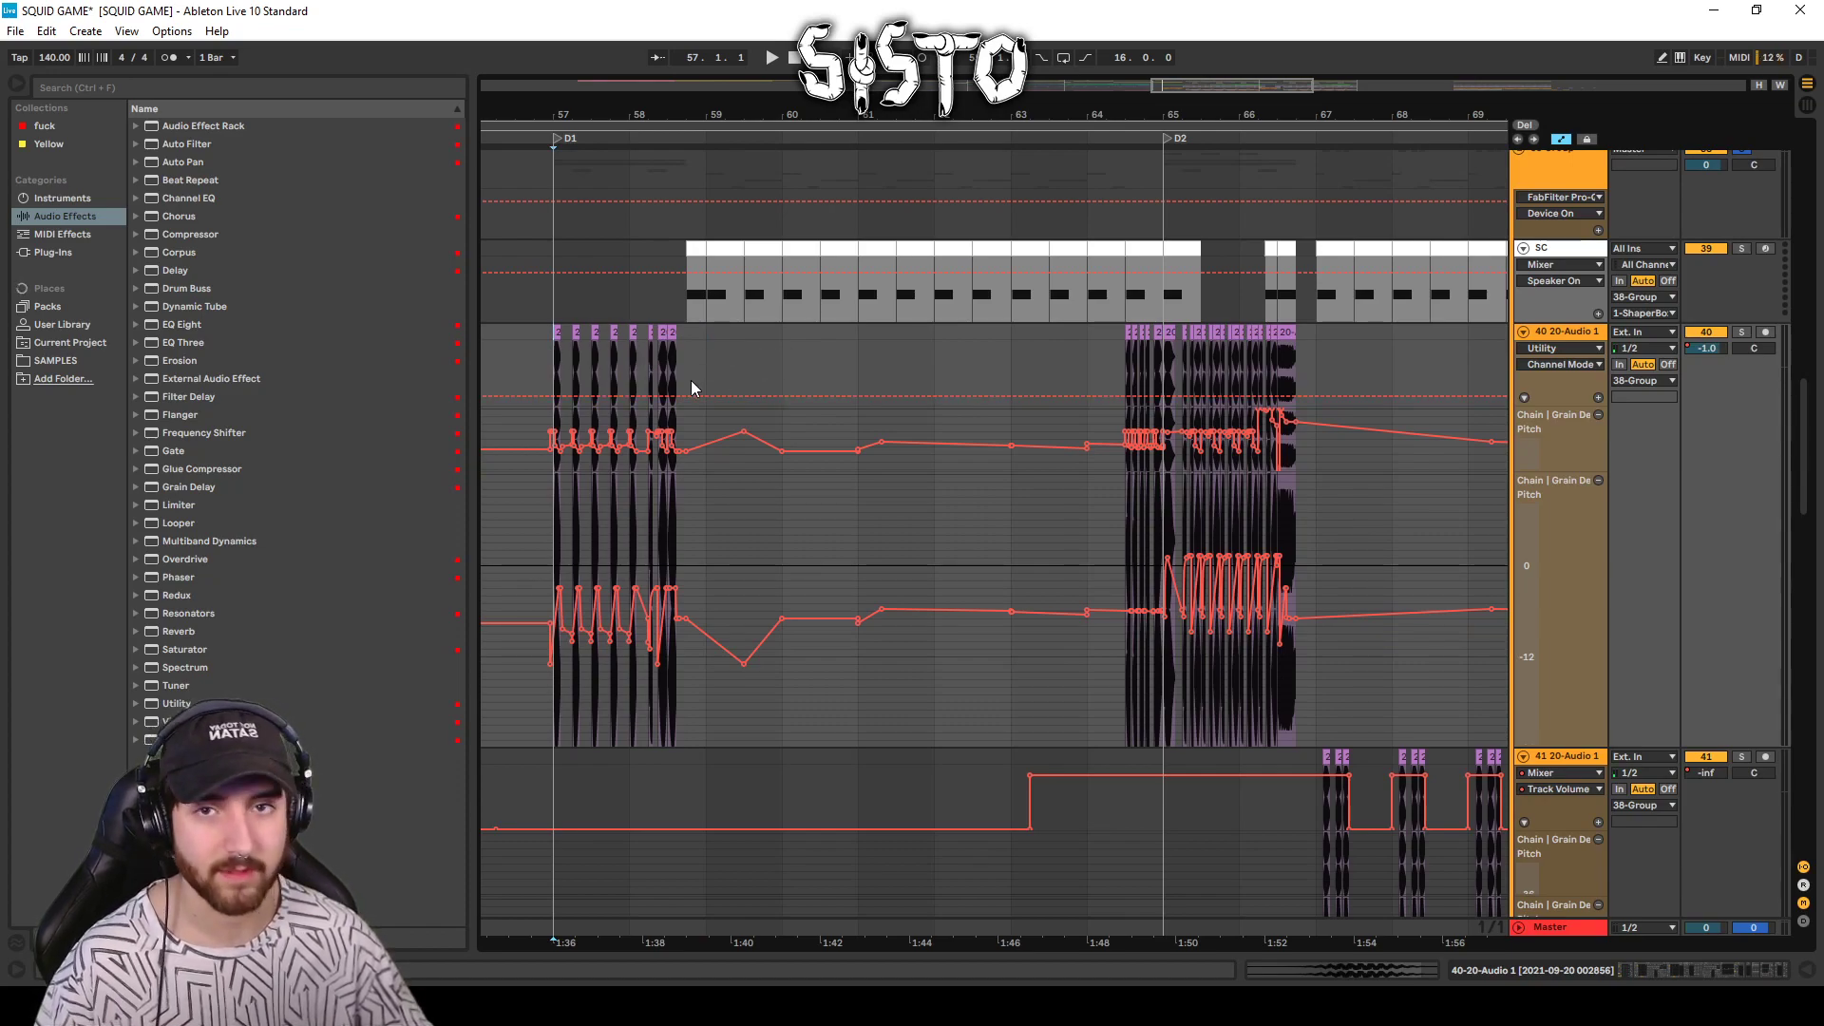
key("space")
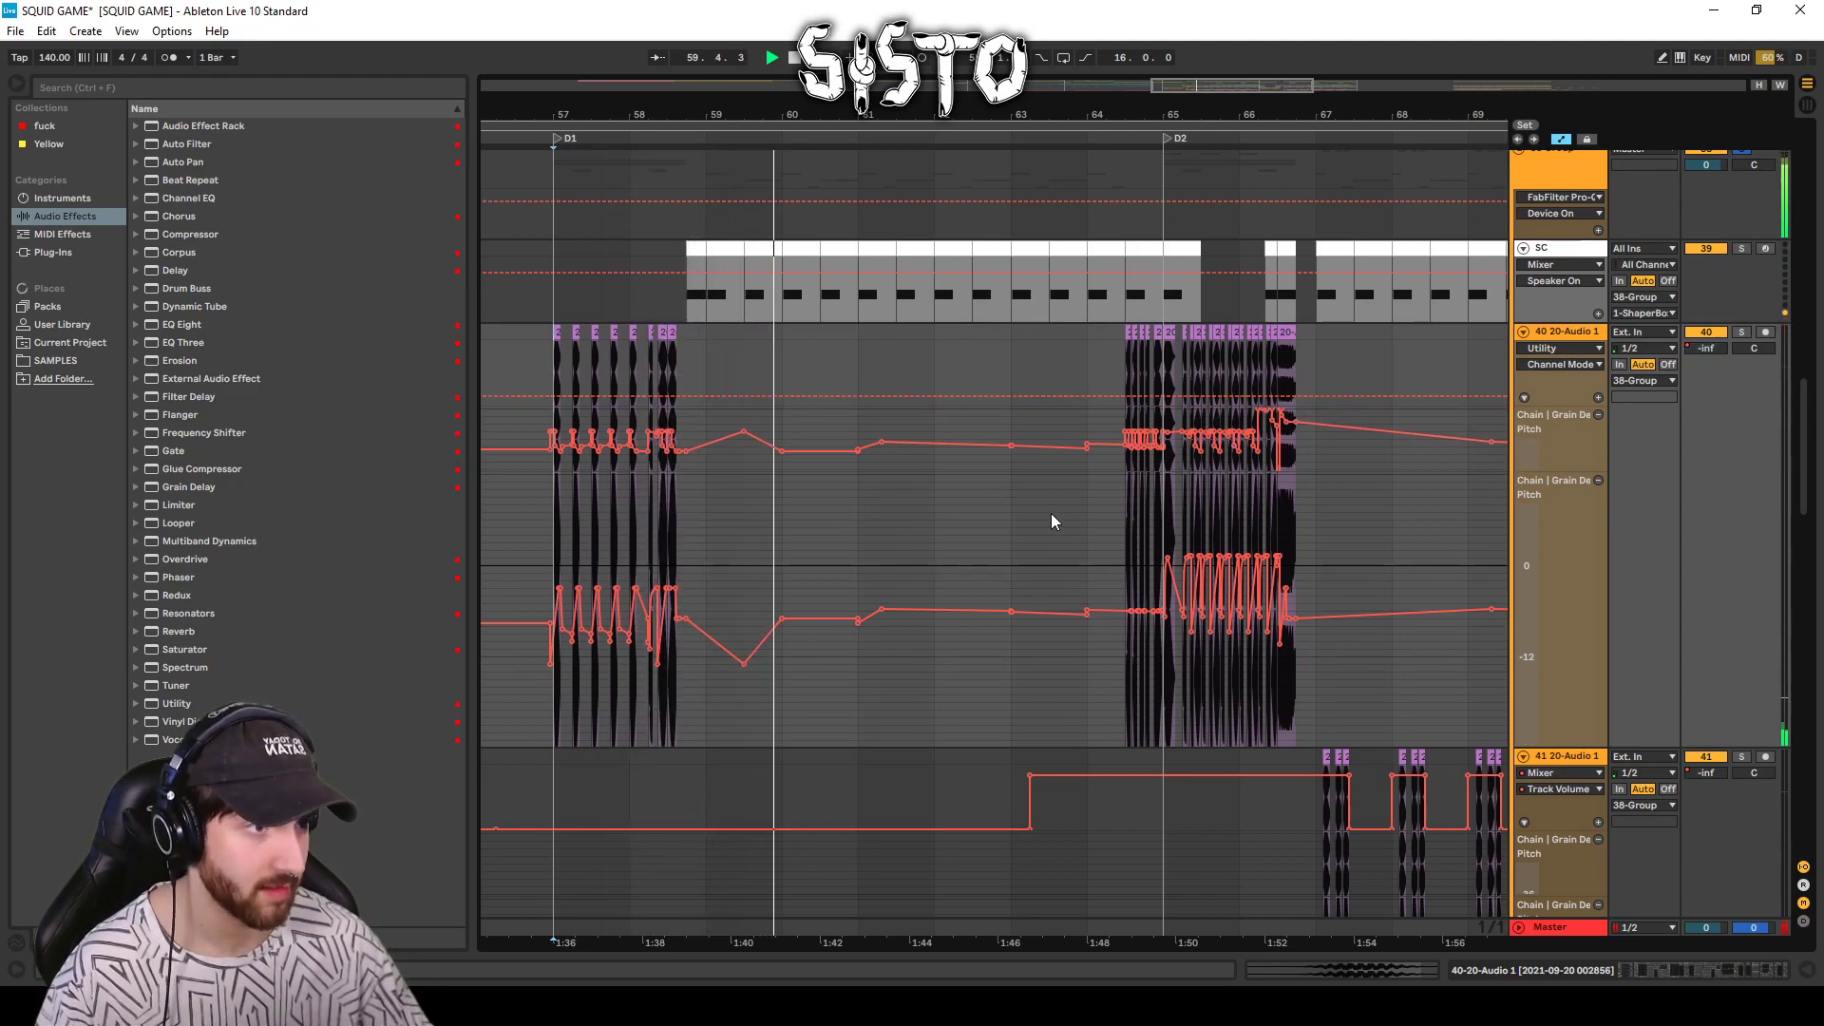
scroll(1074, 567, "down", 3)
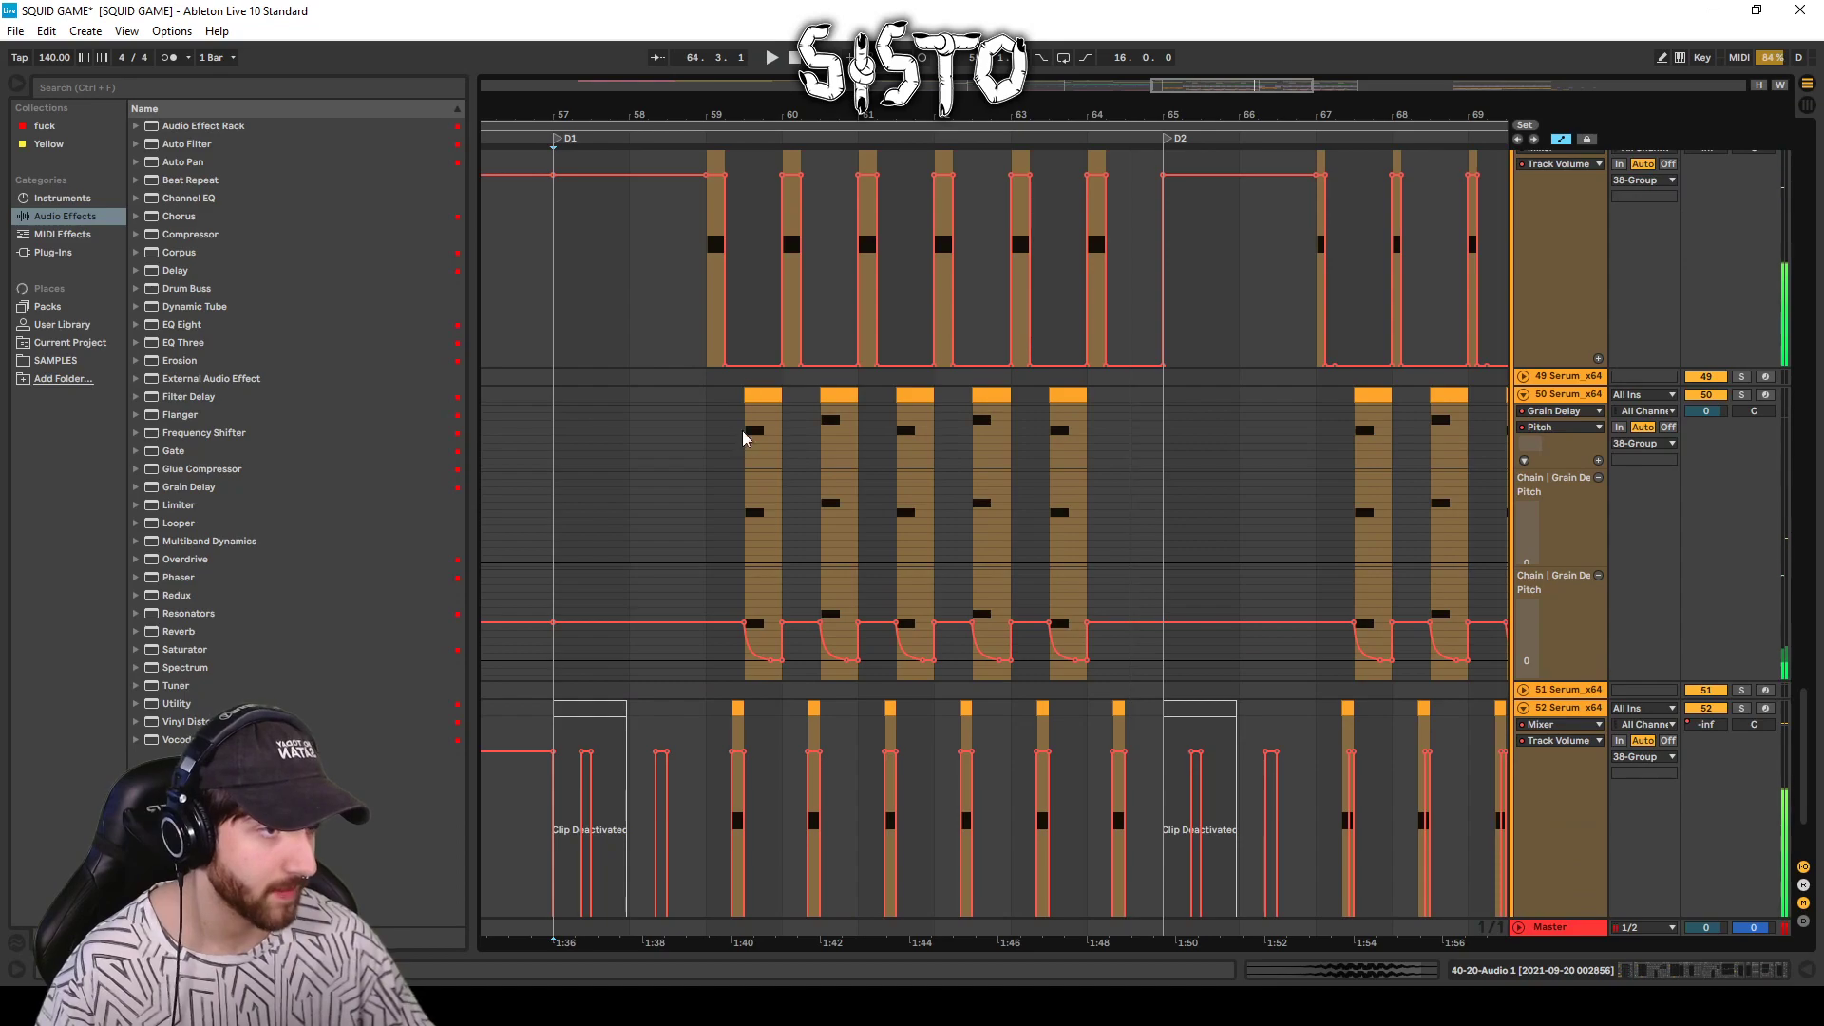
Select the 48 Serum_x64 clip at bar 59 and show that track's device chain.
scroll(747, 446, "up", 2)
left_click(717, 311)
double_click(1567, 283)
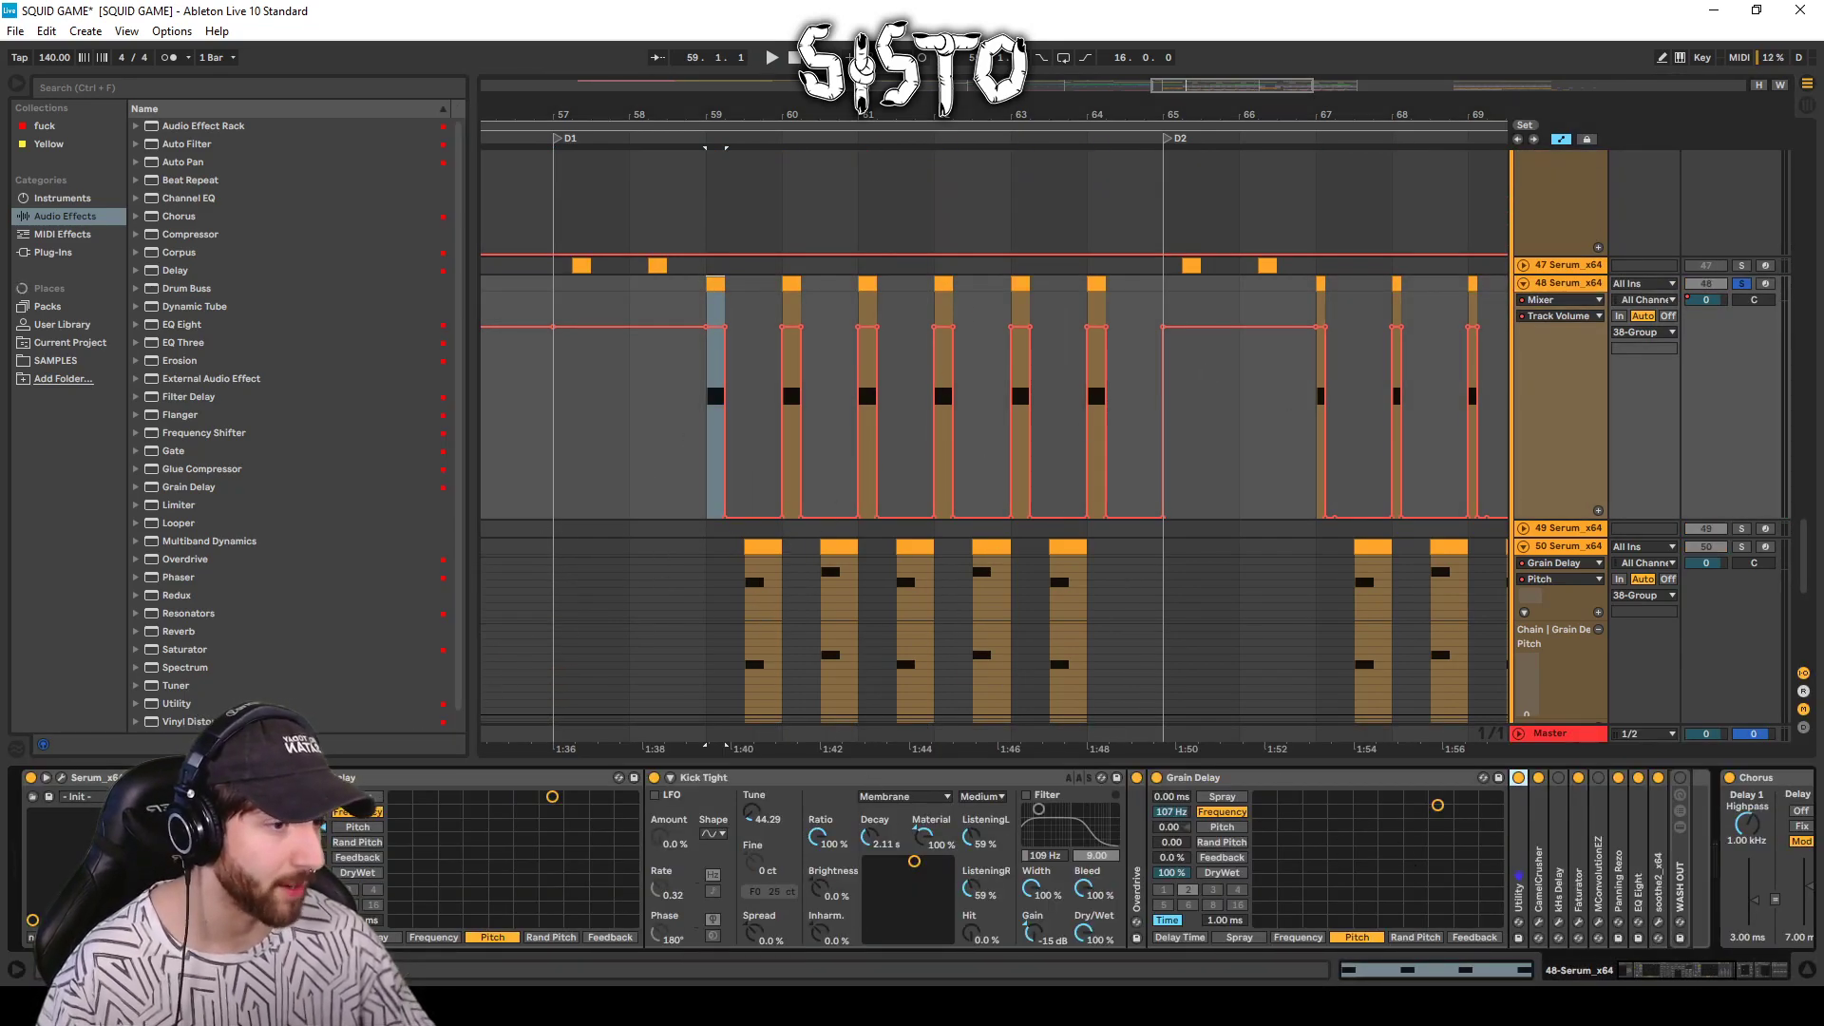
left_click_drag(1676, 971, 1615, 965)
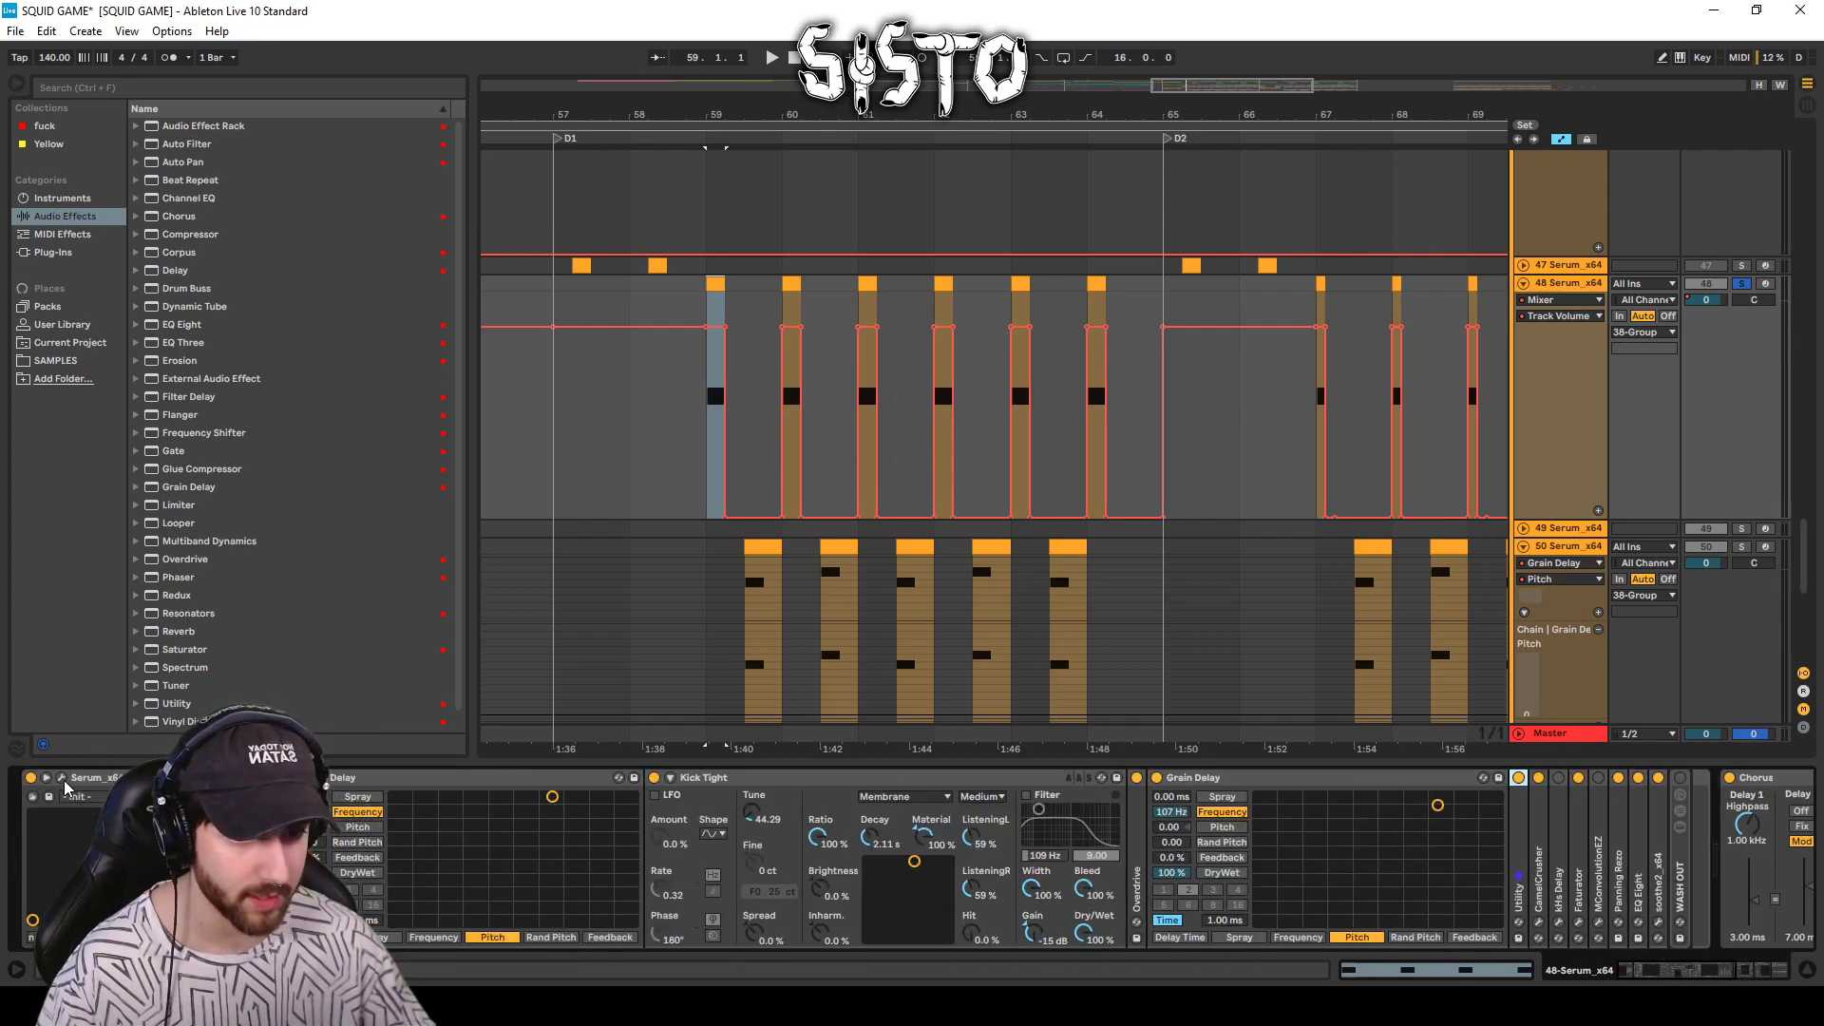
Play the soloed 50 Serum_x64 bass from bar 59.3 and view its Serum instrument's effects and oscillator pages.
left_click(763, 622)
key("space")
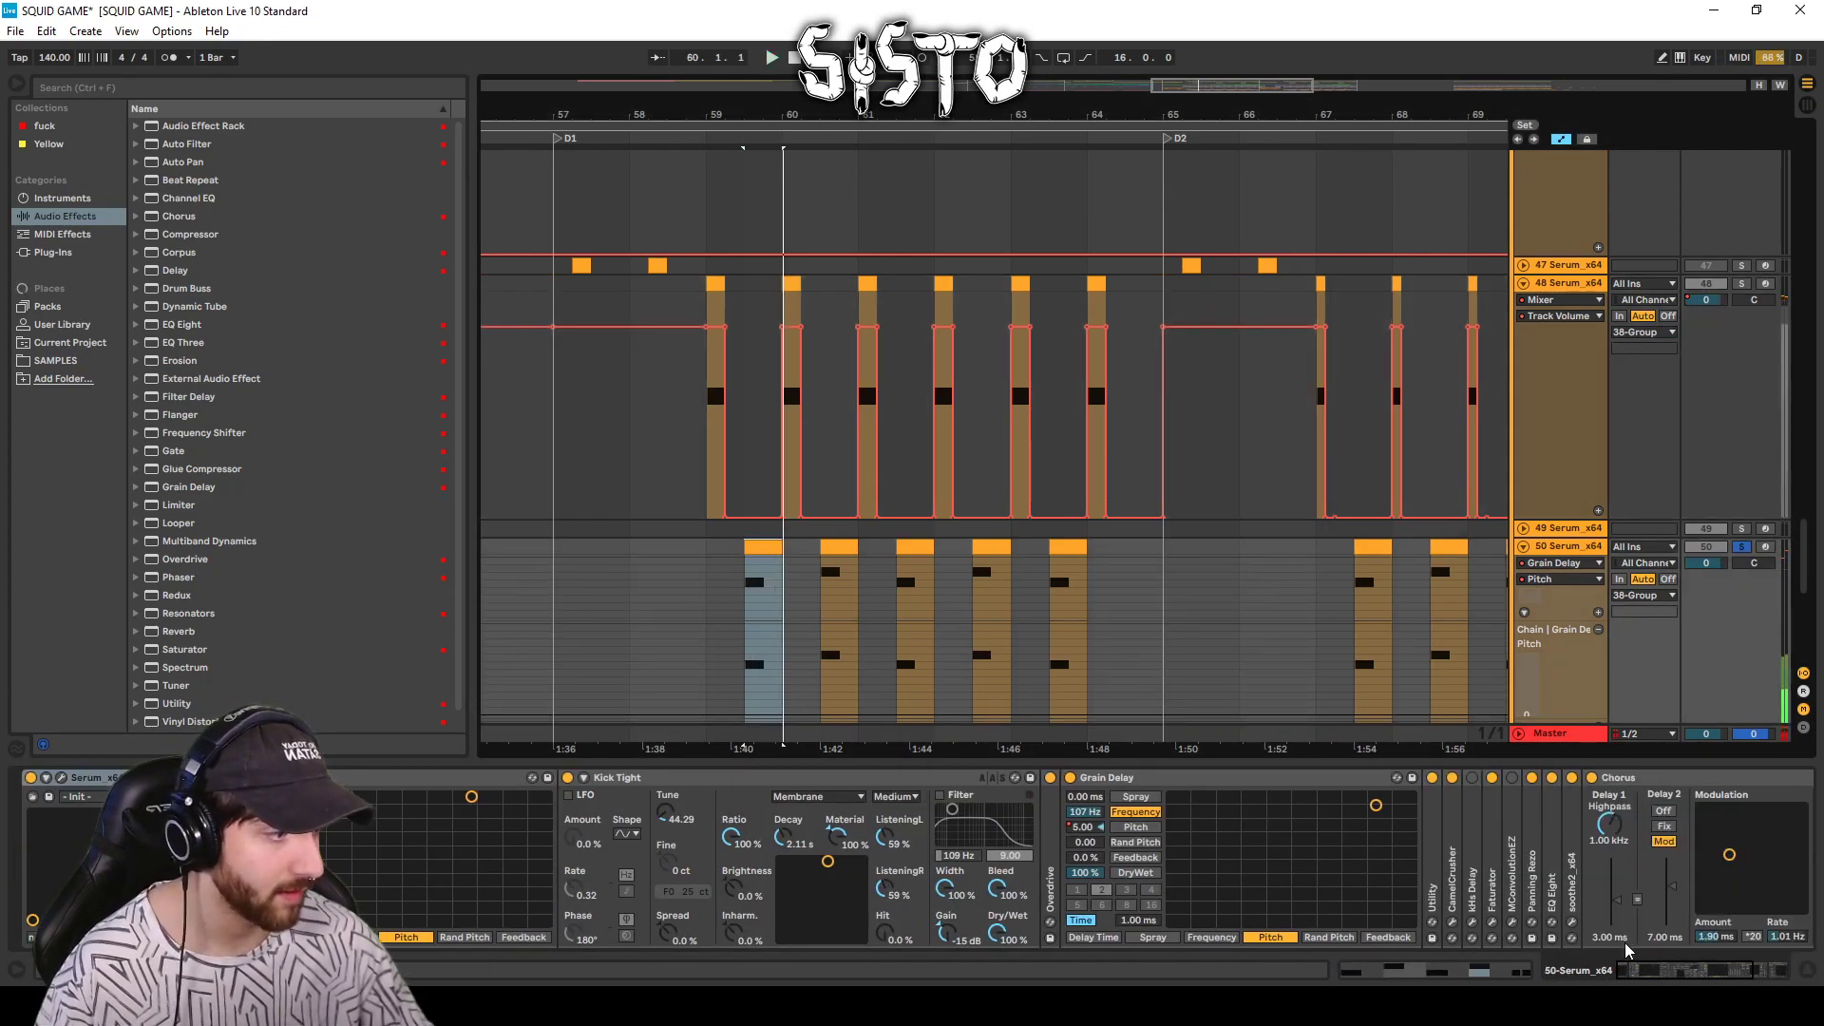
left_click(61, 777)
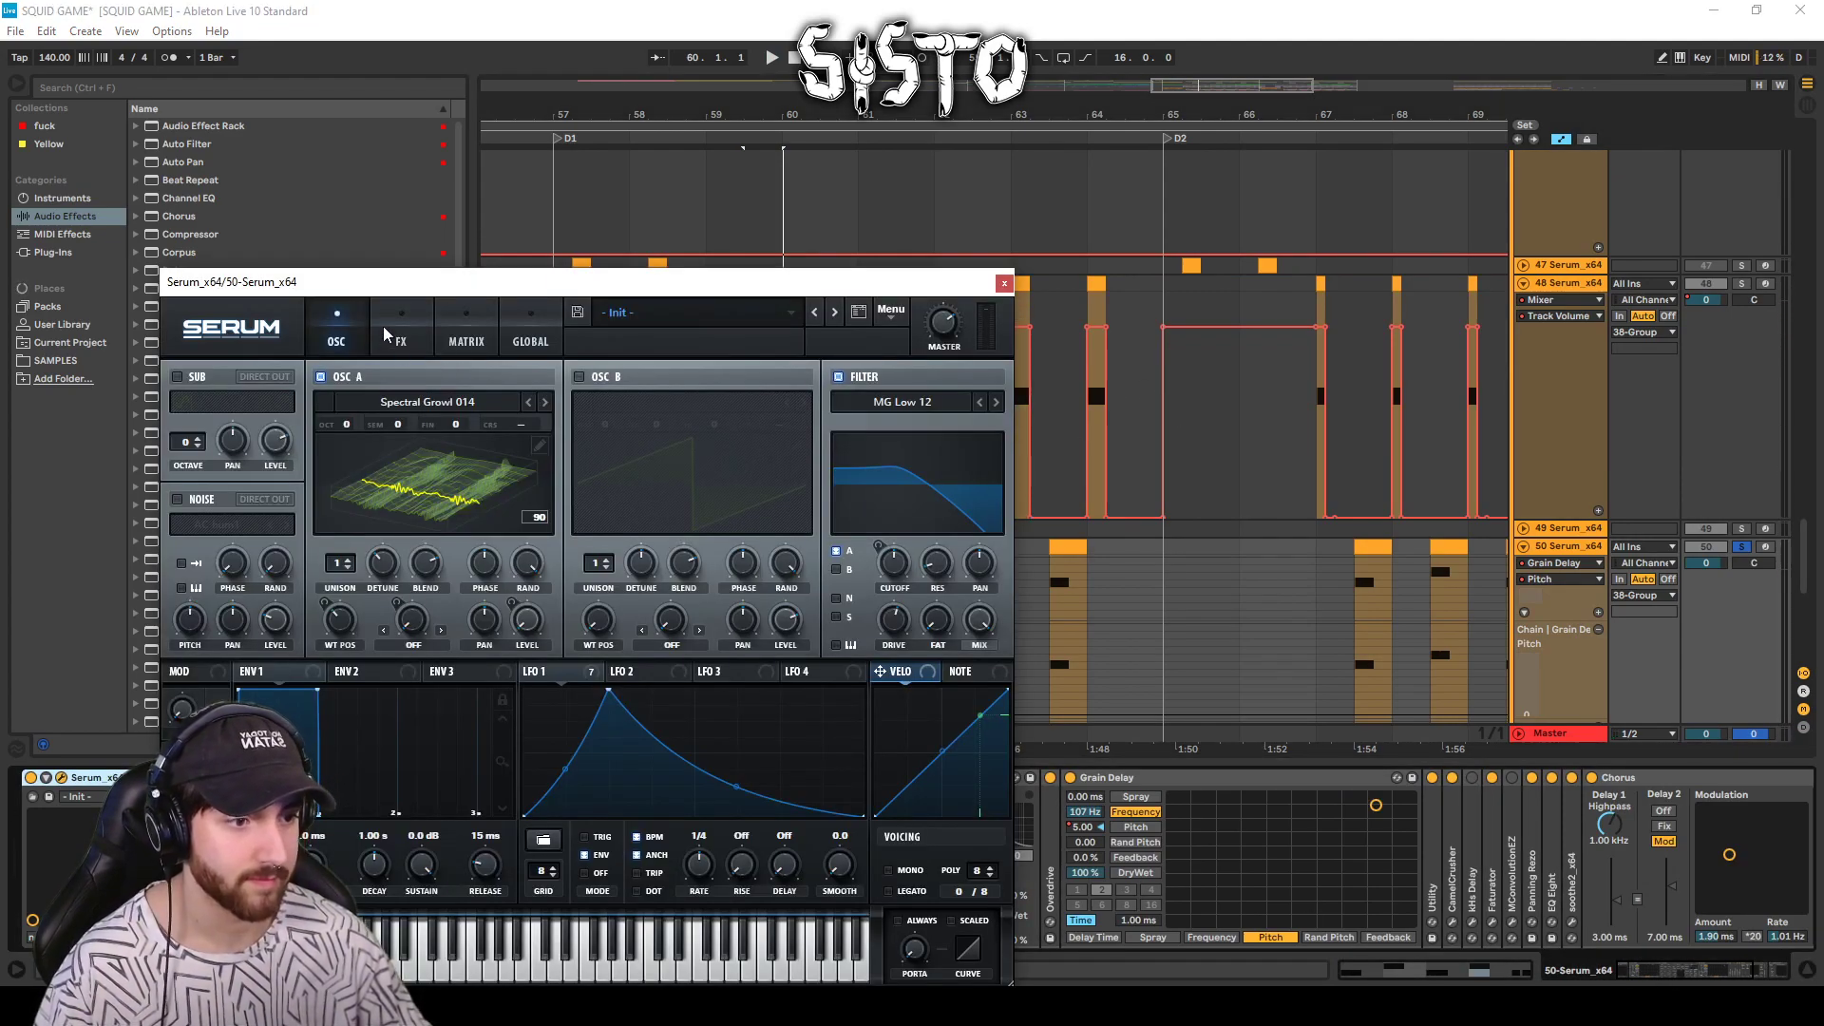
left_click(384, 327)
left_click(340, 321)
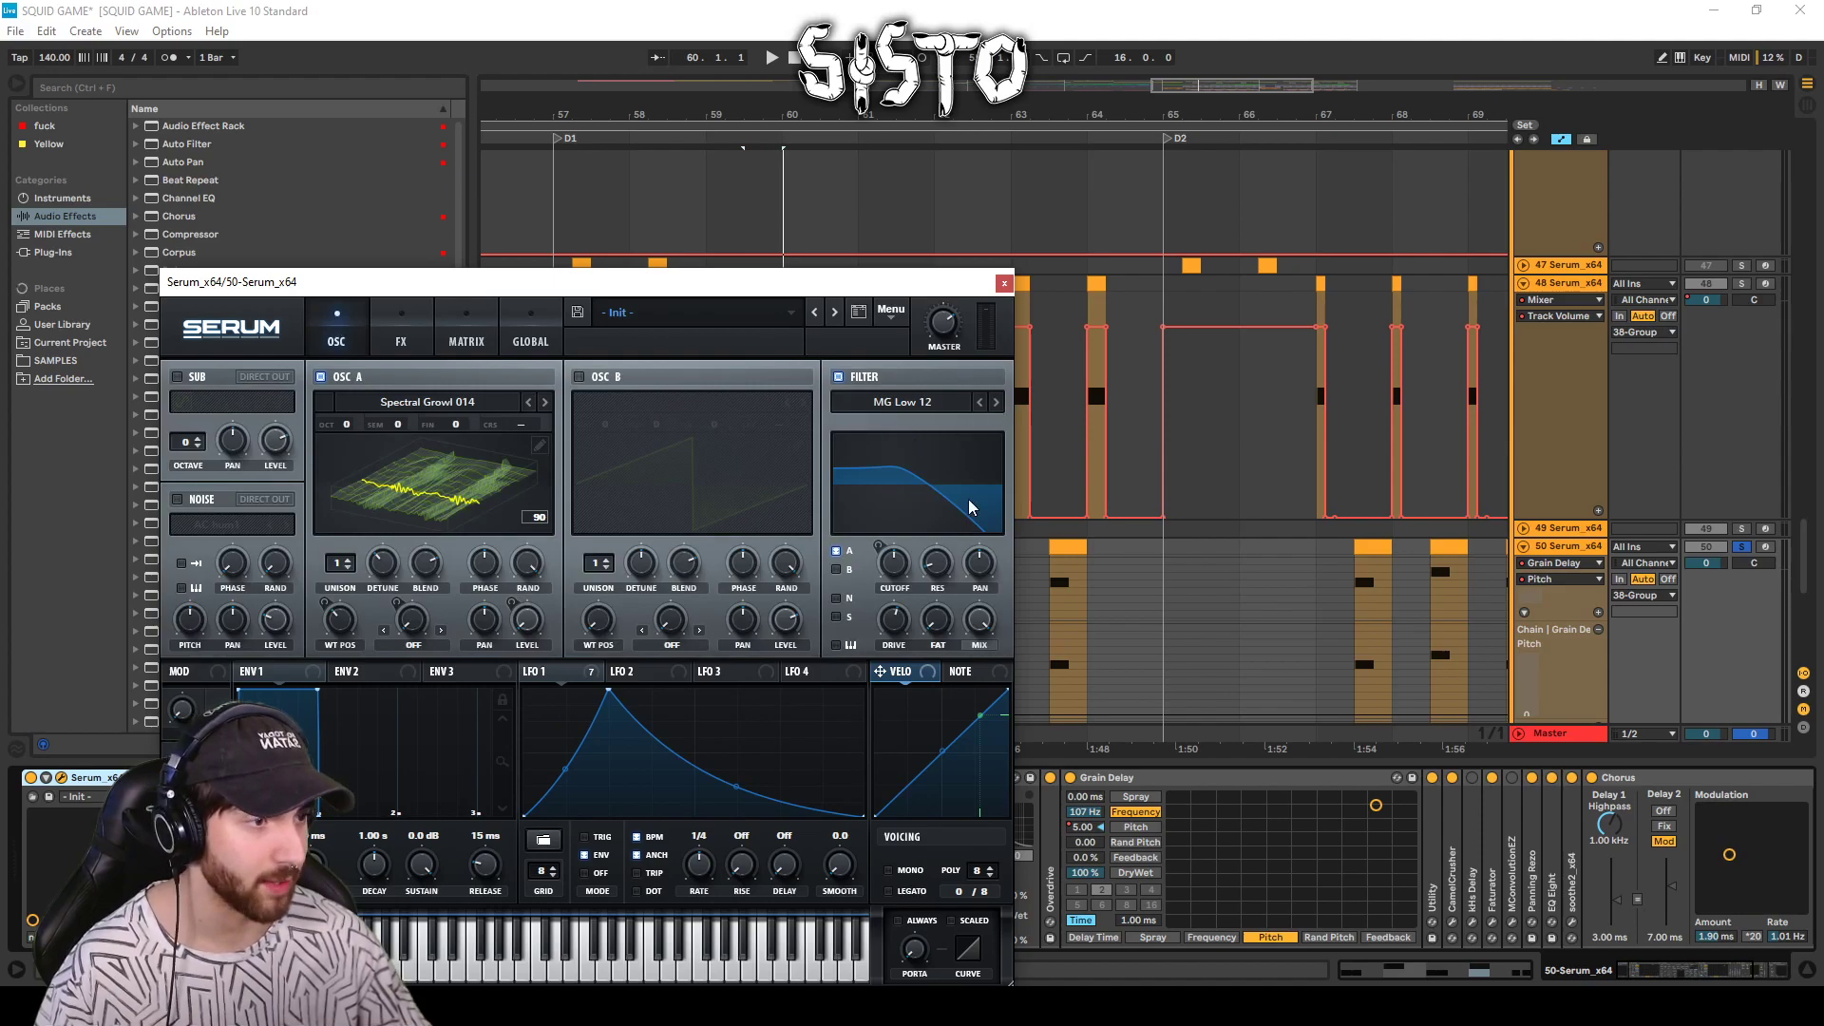
Replay the track 50 bass, close its Serum window, and stop playback beside the 52 Serum_x64 track.
key("space")
left_click(1003, 282)
scroll(878, 561, "down", 5)
key("space")
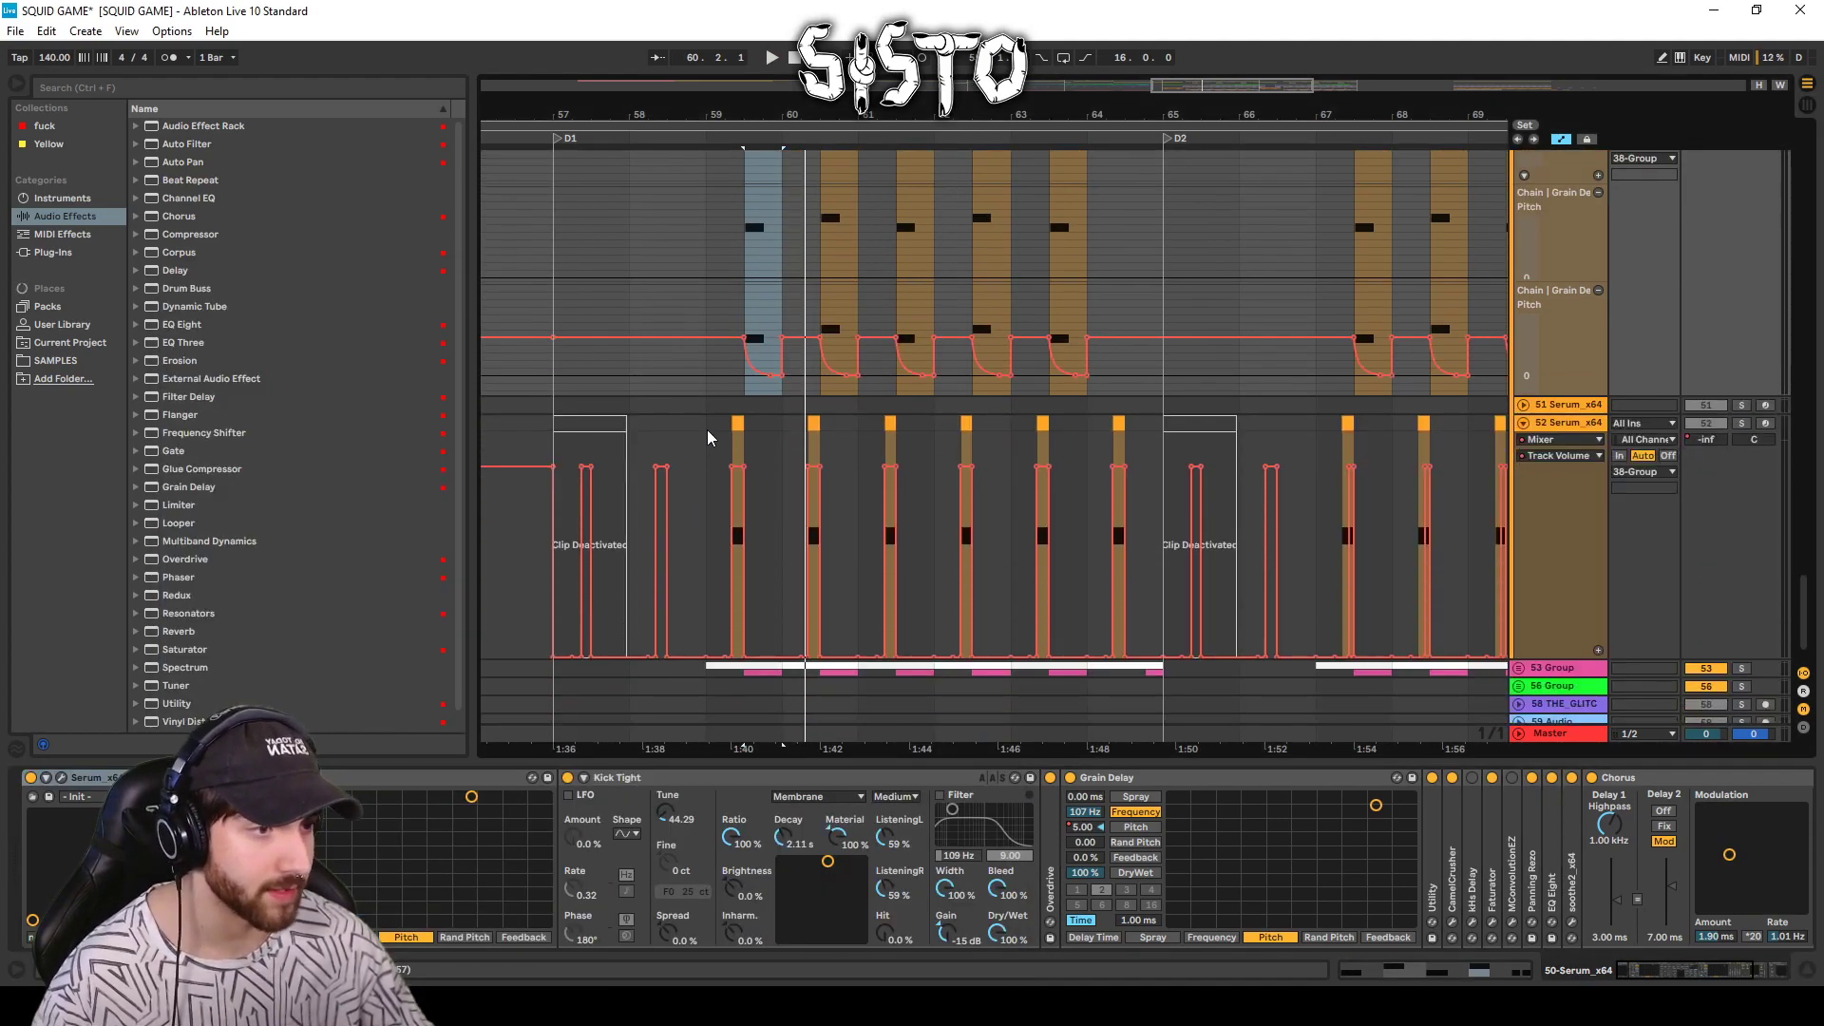
Audition the first 52 Serum_x64 clip while viewing its Serum oscillator and effects pages, and end the track's solo.
left_click(734, 422)
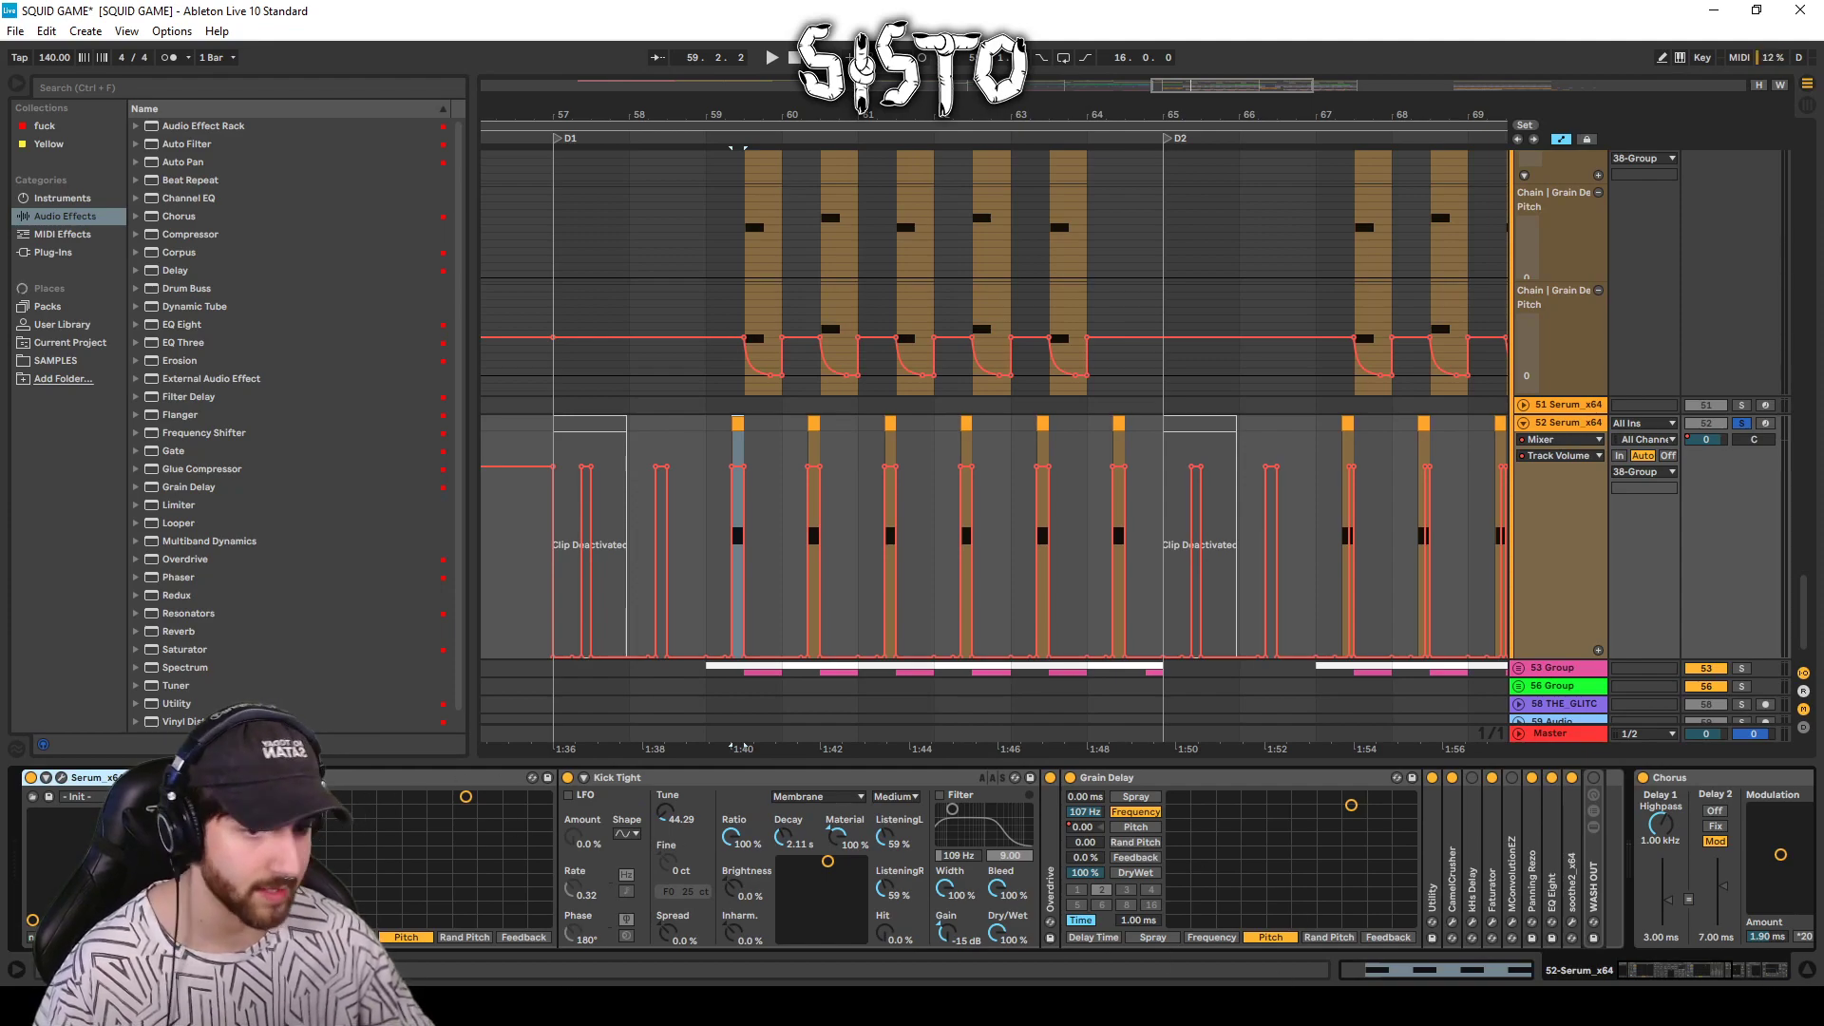
left_click(61, 777)
key("space")
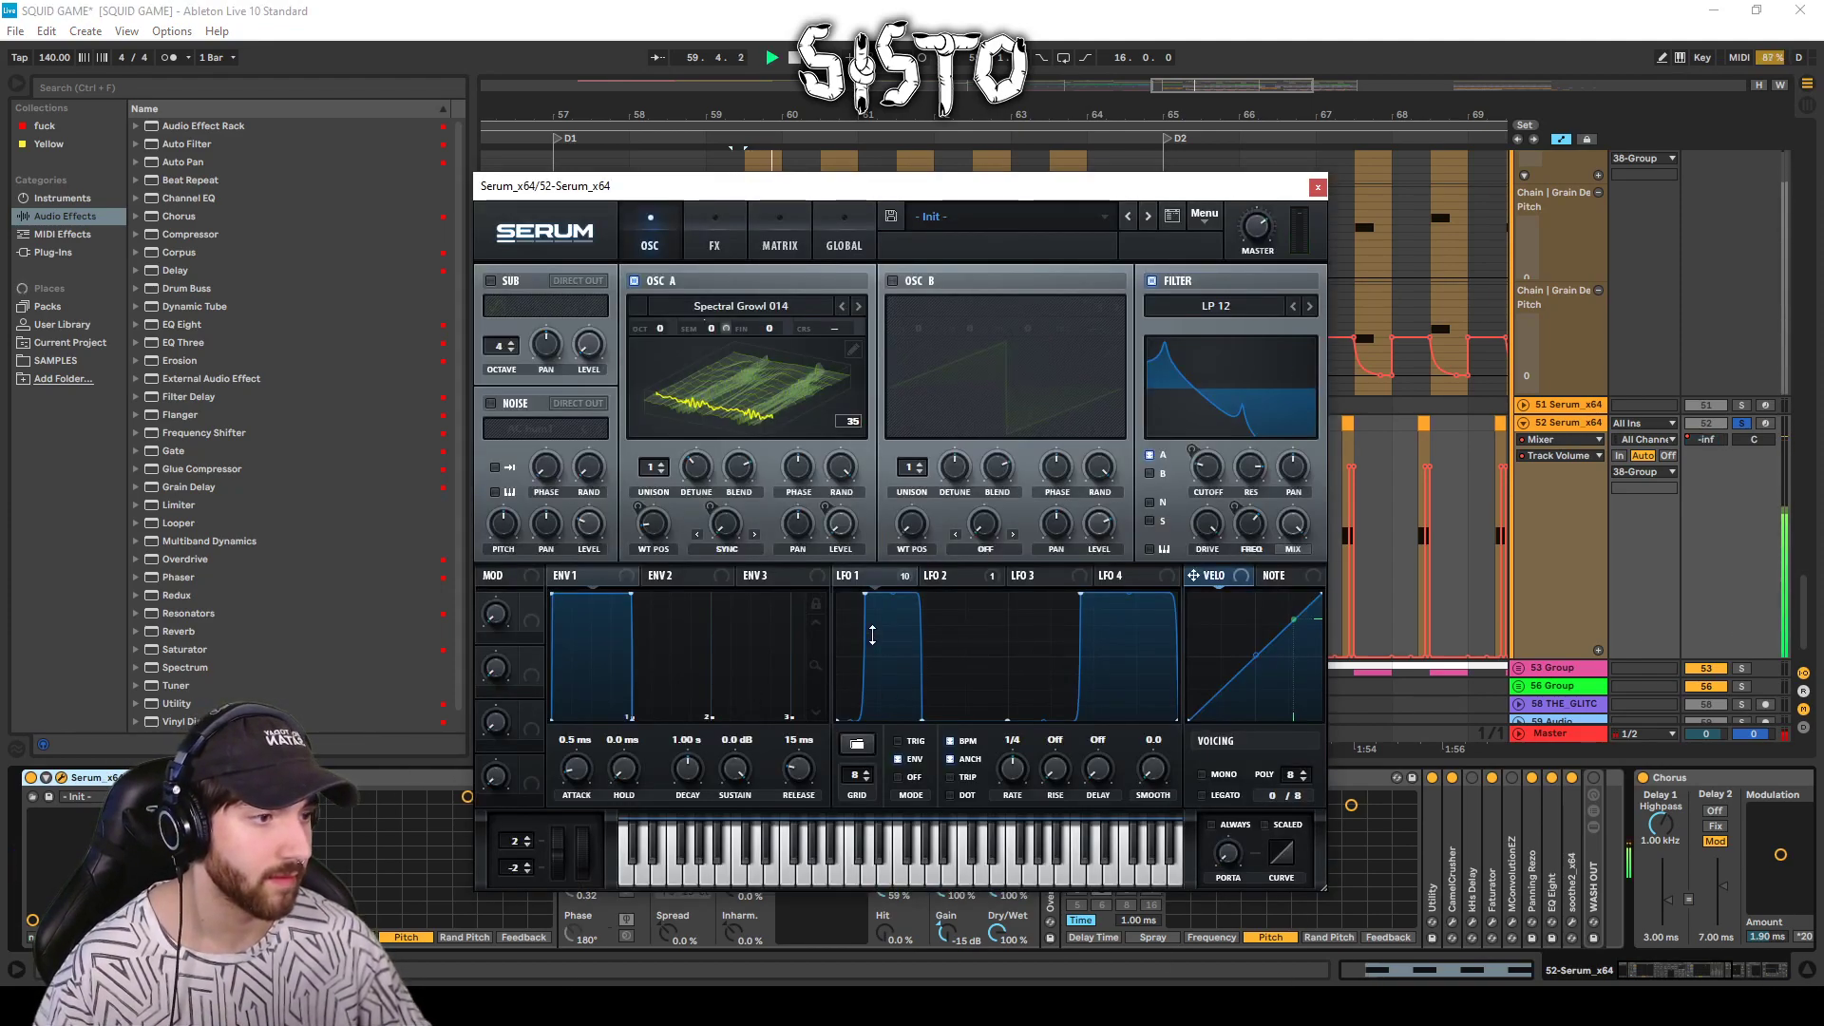
left_click(698, 231)
left_click(1316, 187)
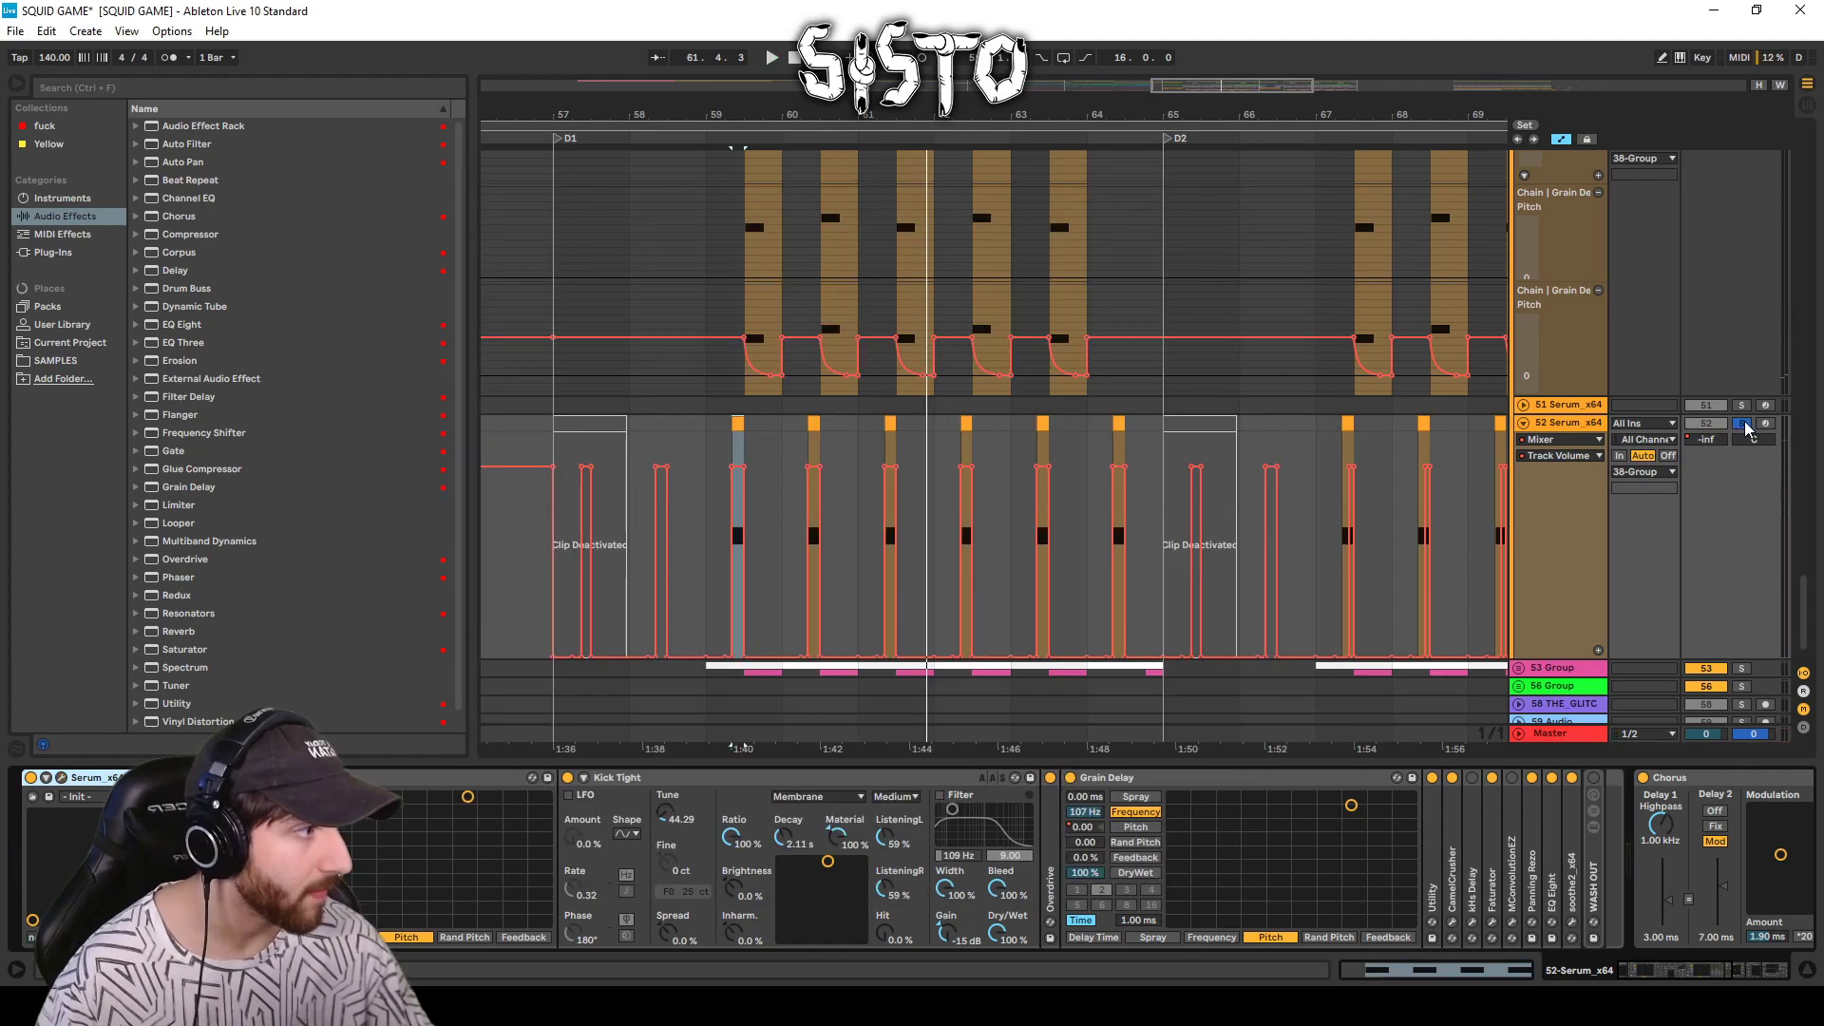
left_click(1742, 423)
key("space")
Solo the purple audio clips on track 14 and play them from bar 59.
left_click_drag(1802, 633, 1793, 483)
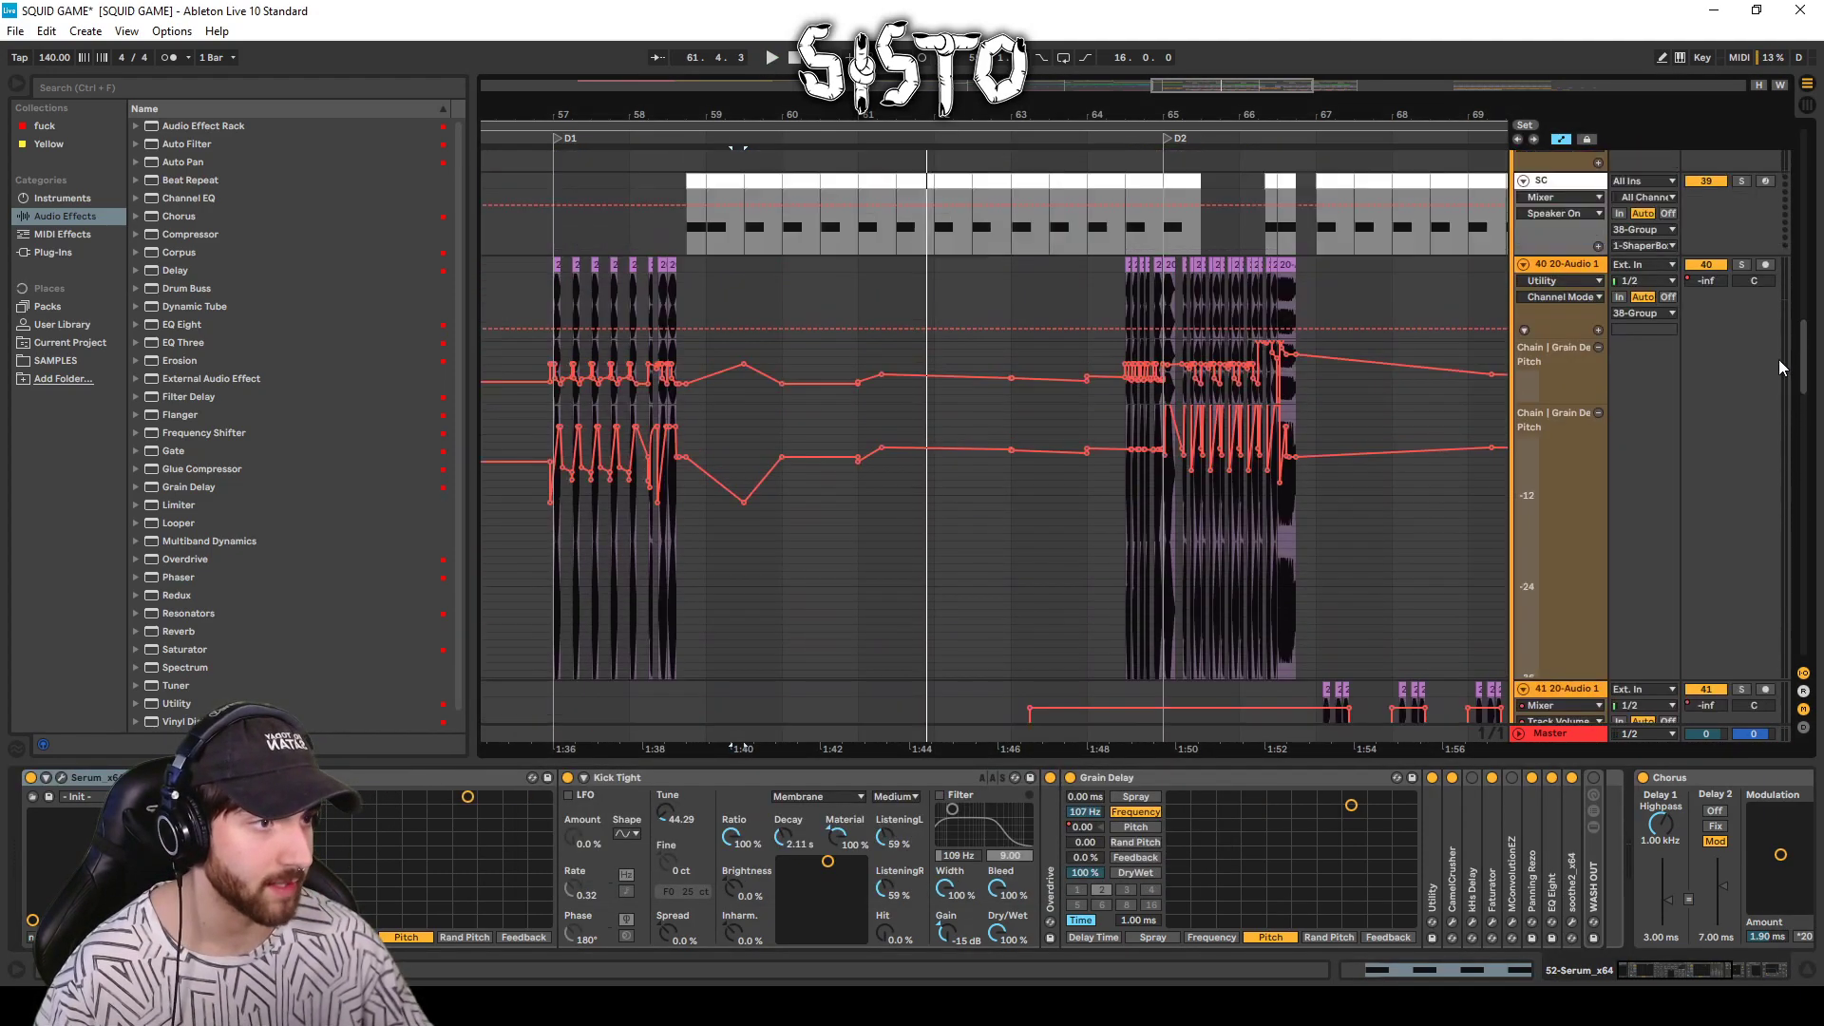
scroll(1777, 355, "up", 15)
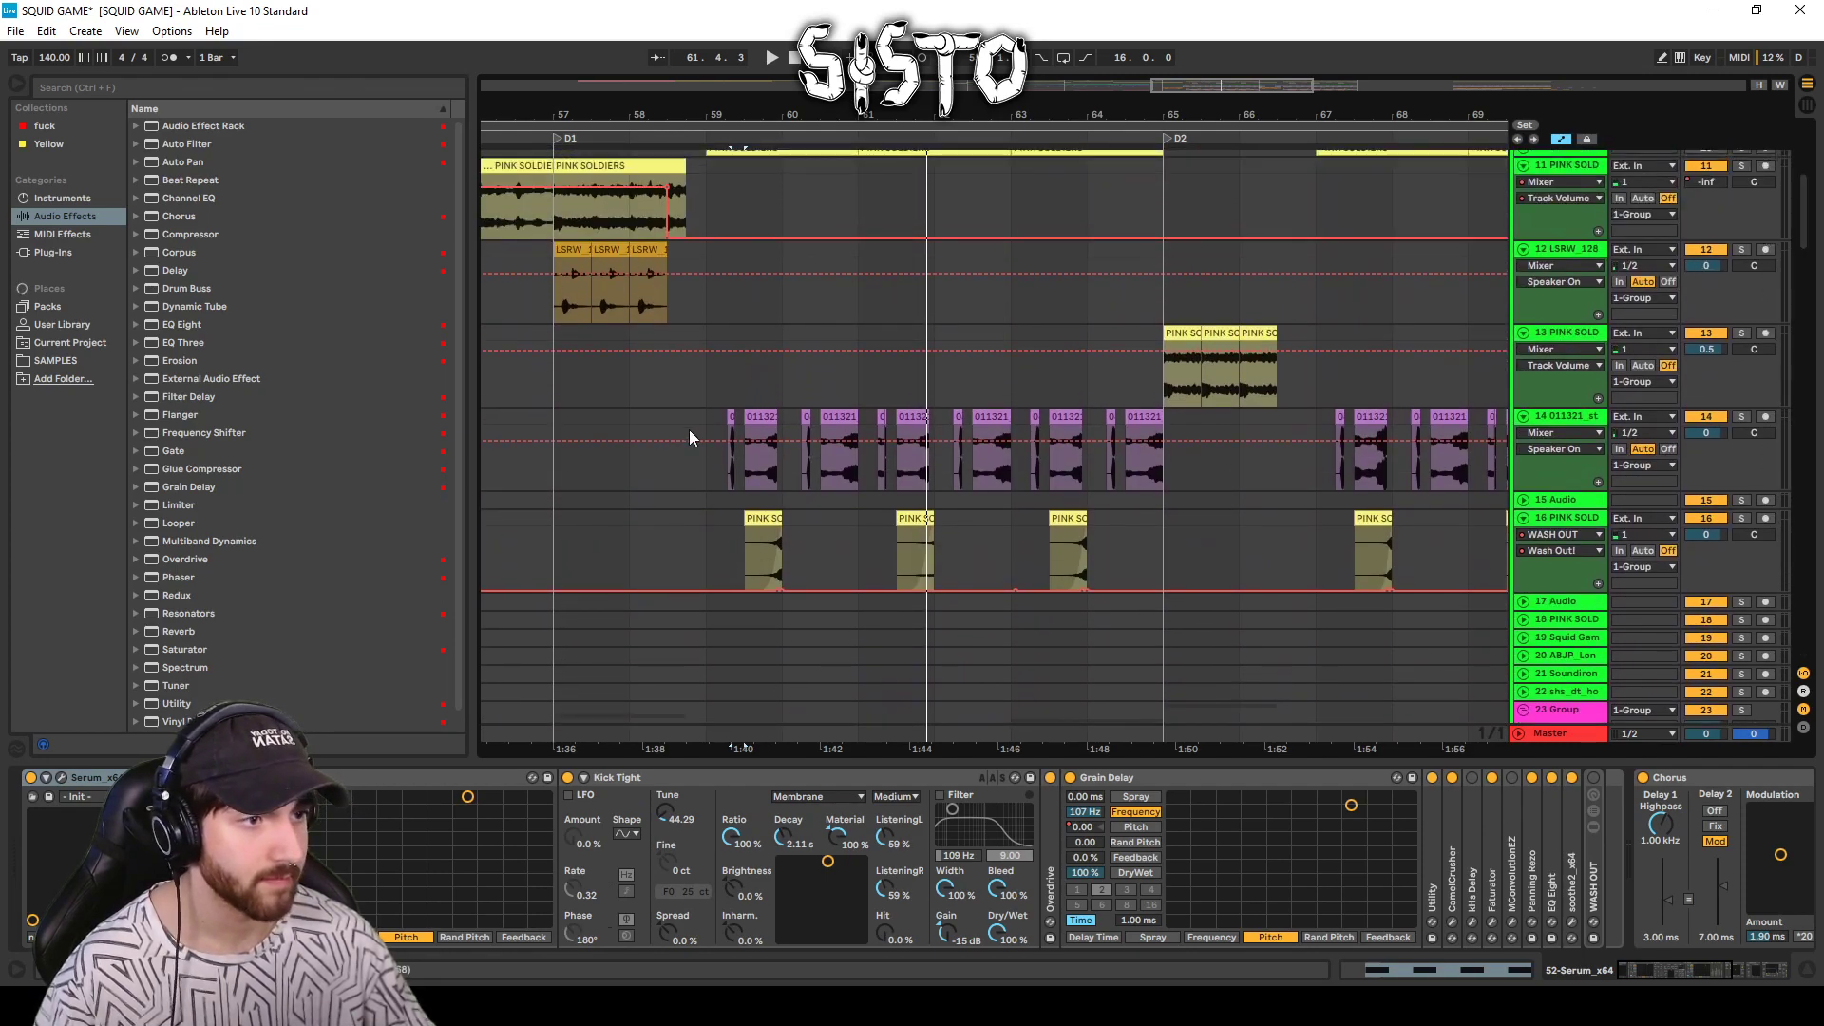
left_click(707, 399)
left_click(1743, 418)
key("space")
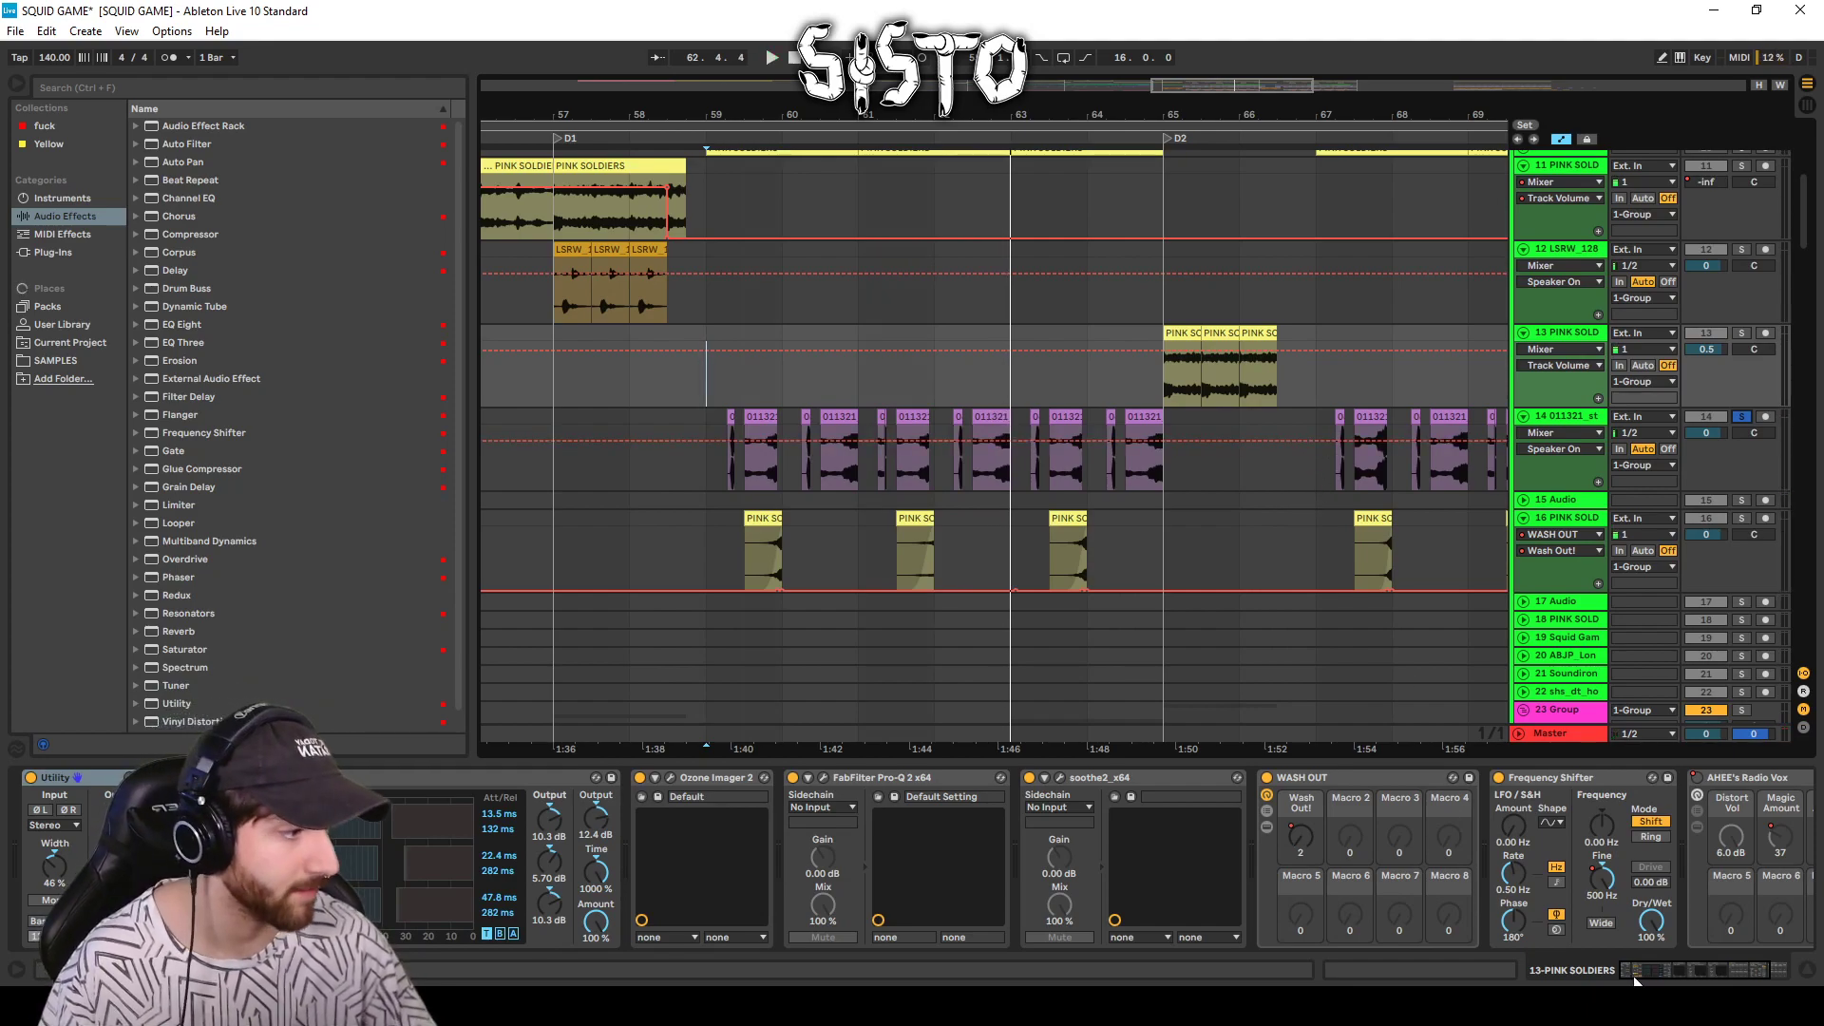
Replay the soloed track 14 from bar 59, stop playback, and remove its solo.
mouse_move(1639, 979)
left_mouse_down()
mouse_move(1740, 979)
mouse_move(1622, 973)
left_mouse_up()
scroll(1624, 532, "down", 15)
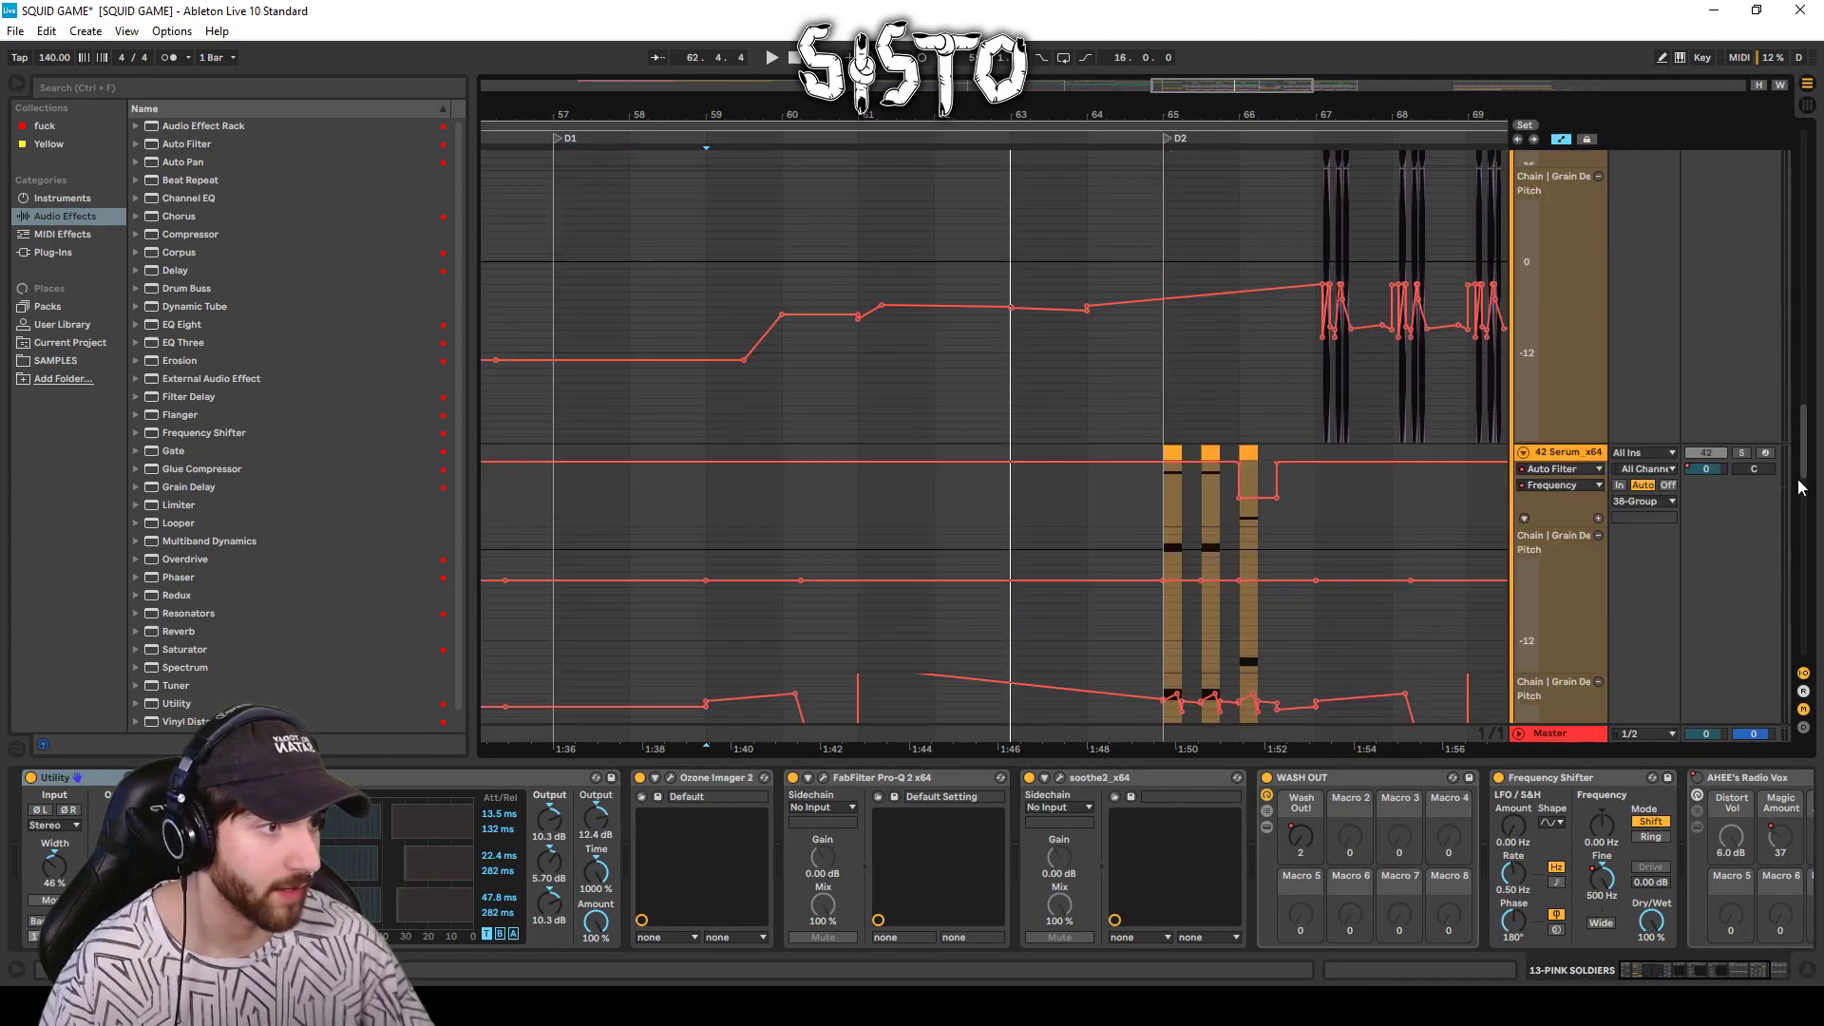
key("space")
scroll(1343, 432, "up", 15)
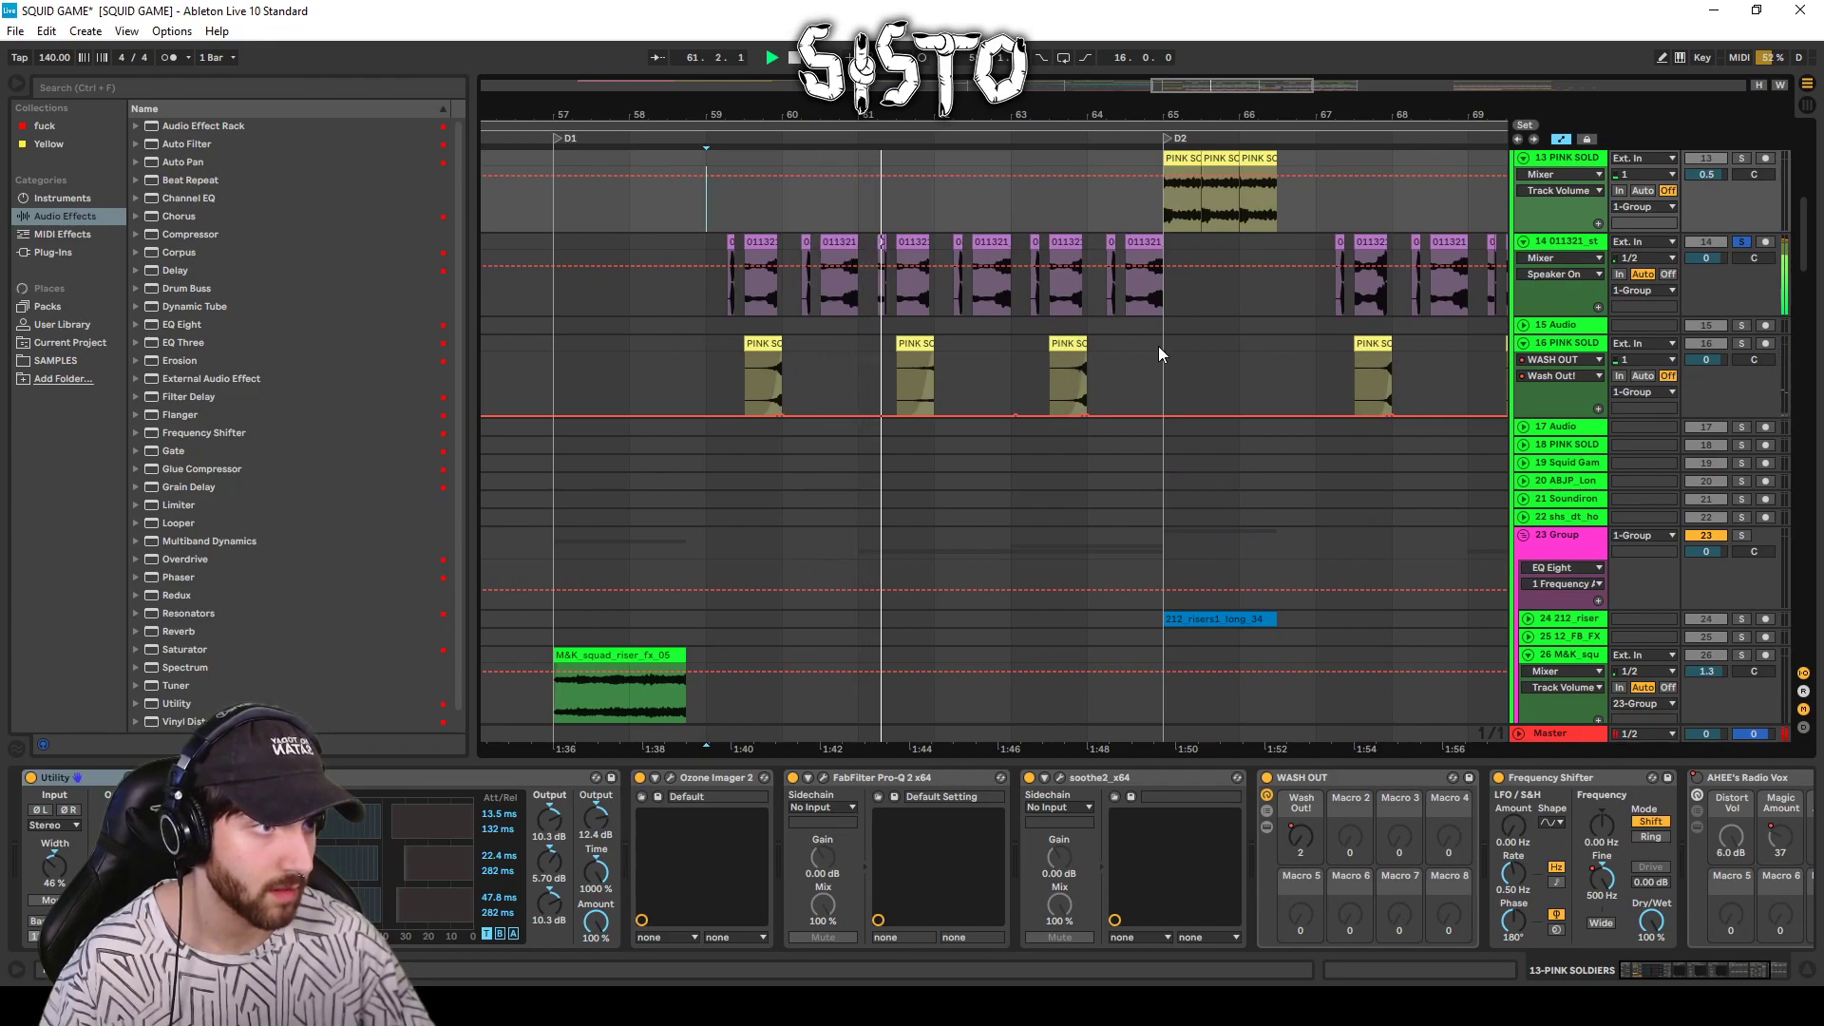
left_click(1742, 241)
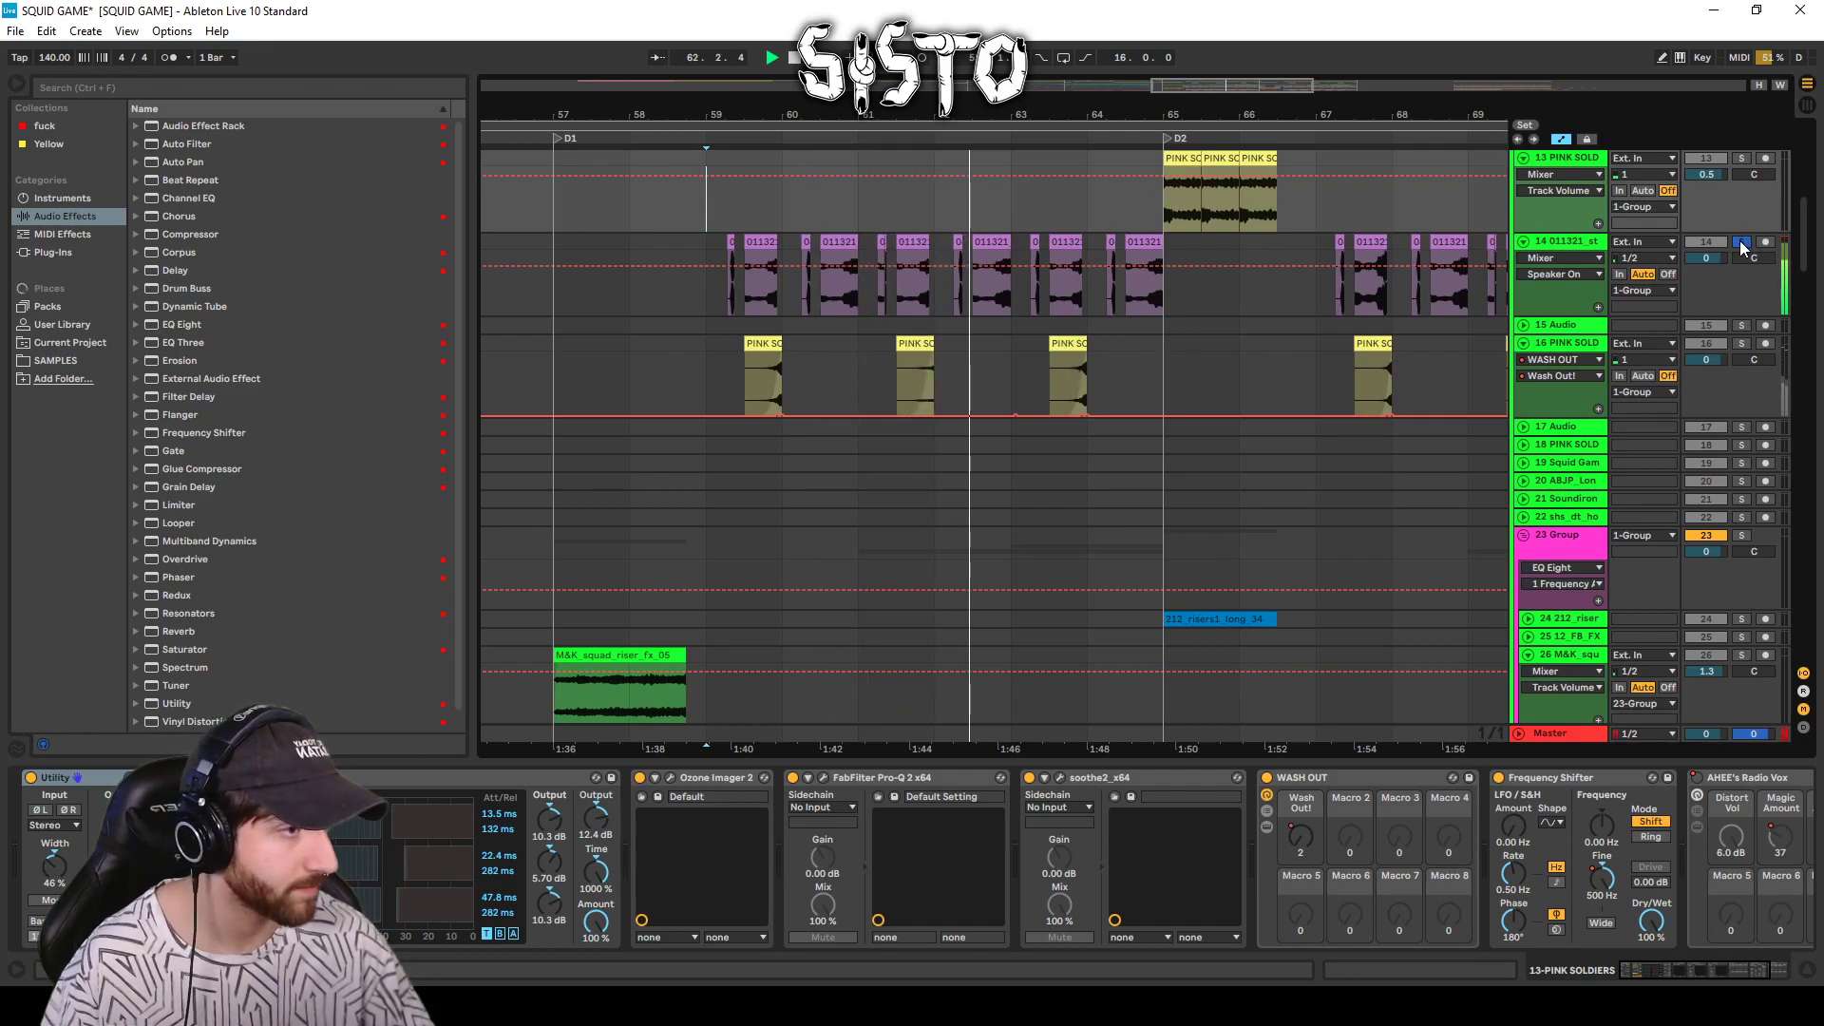
left_click(1739, 243)
key("space")
Audition the soloed PINK SOLDIERS clips on track 16 at bars 59.3, 61.3 and 63.3, and end the solo.
scroll(1410, 418, "up", 2)
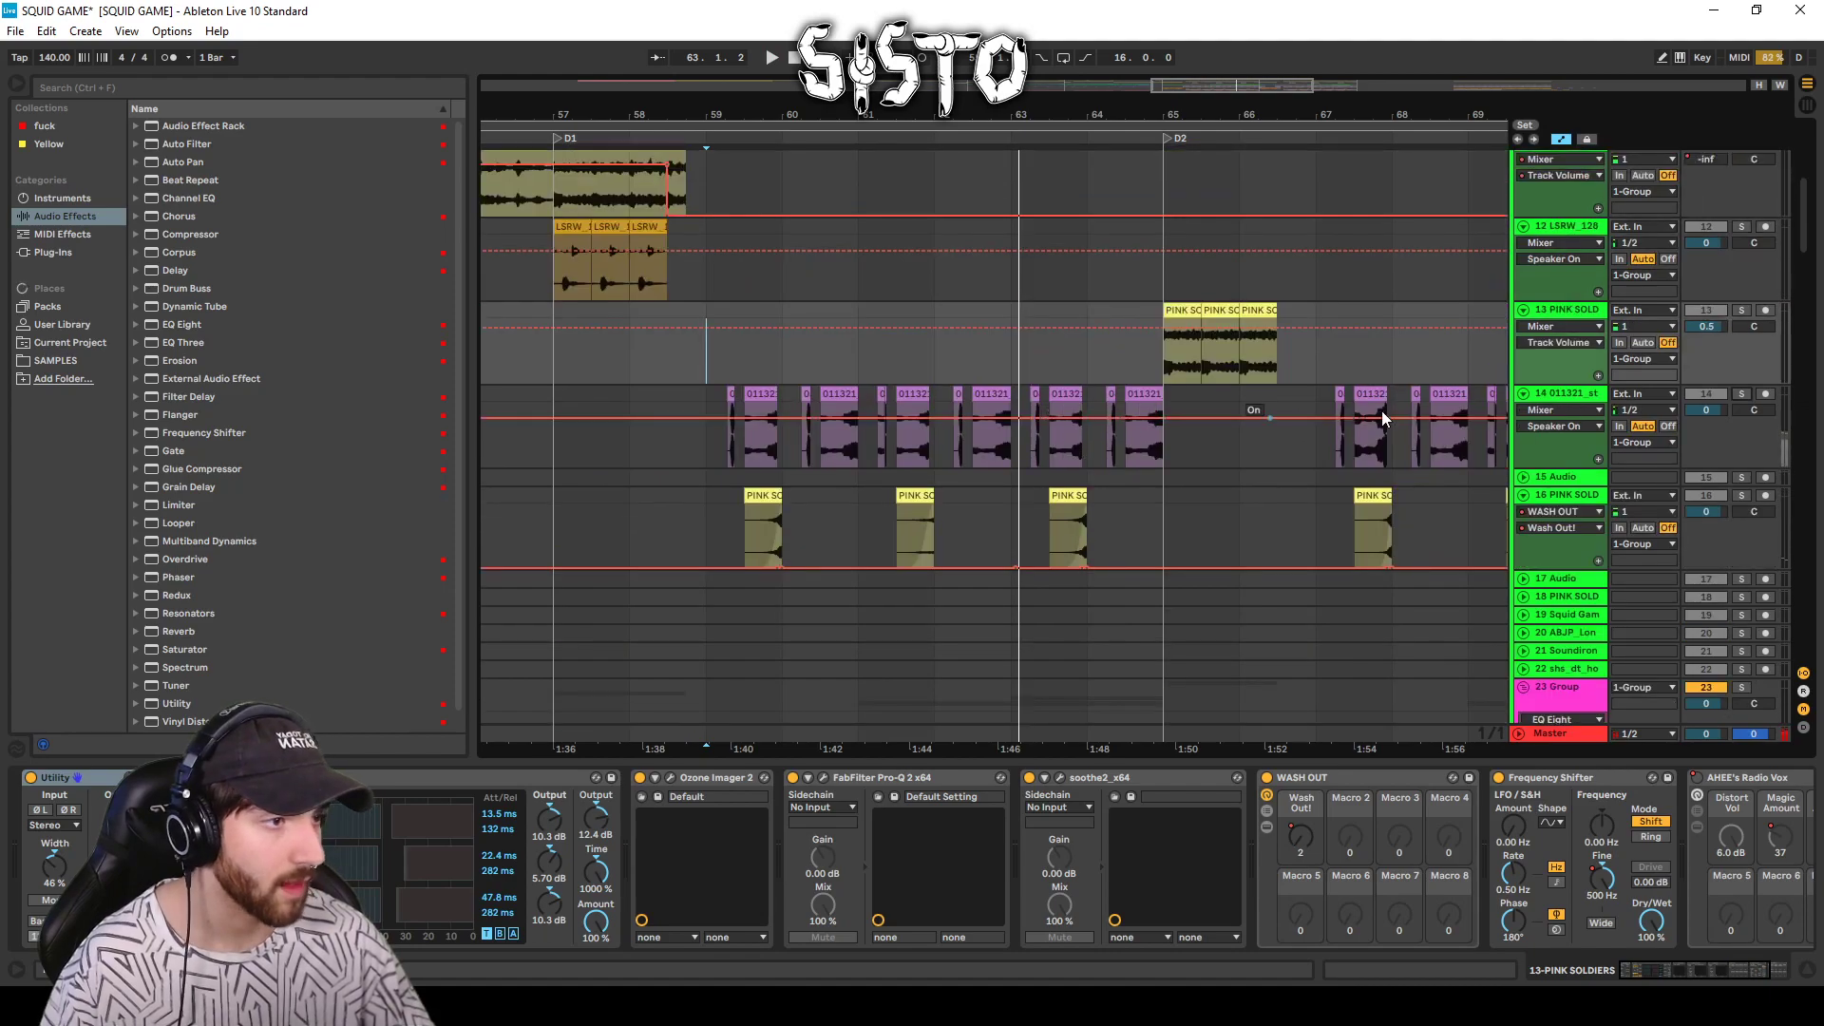
left_click(762, 528)
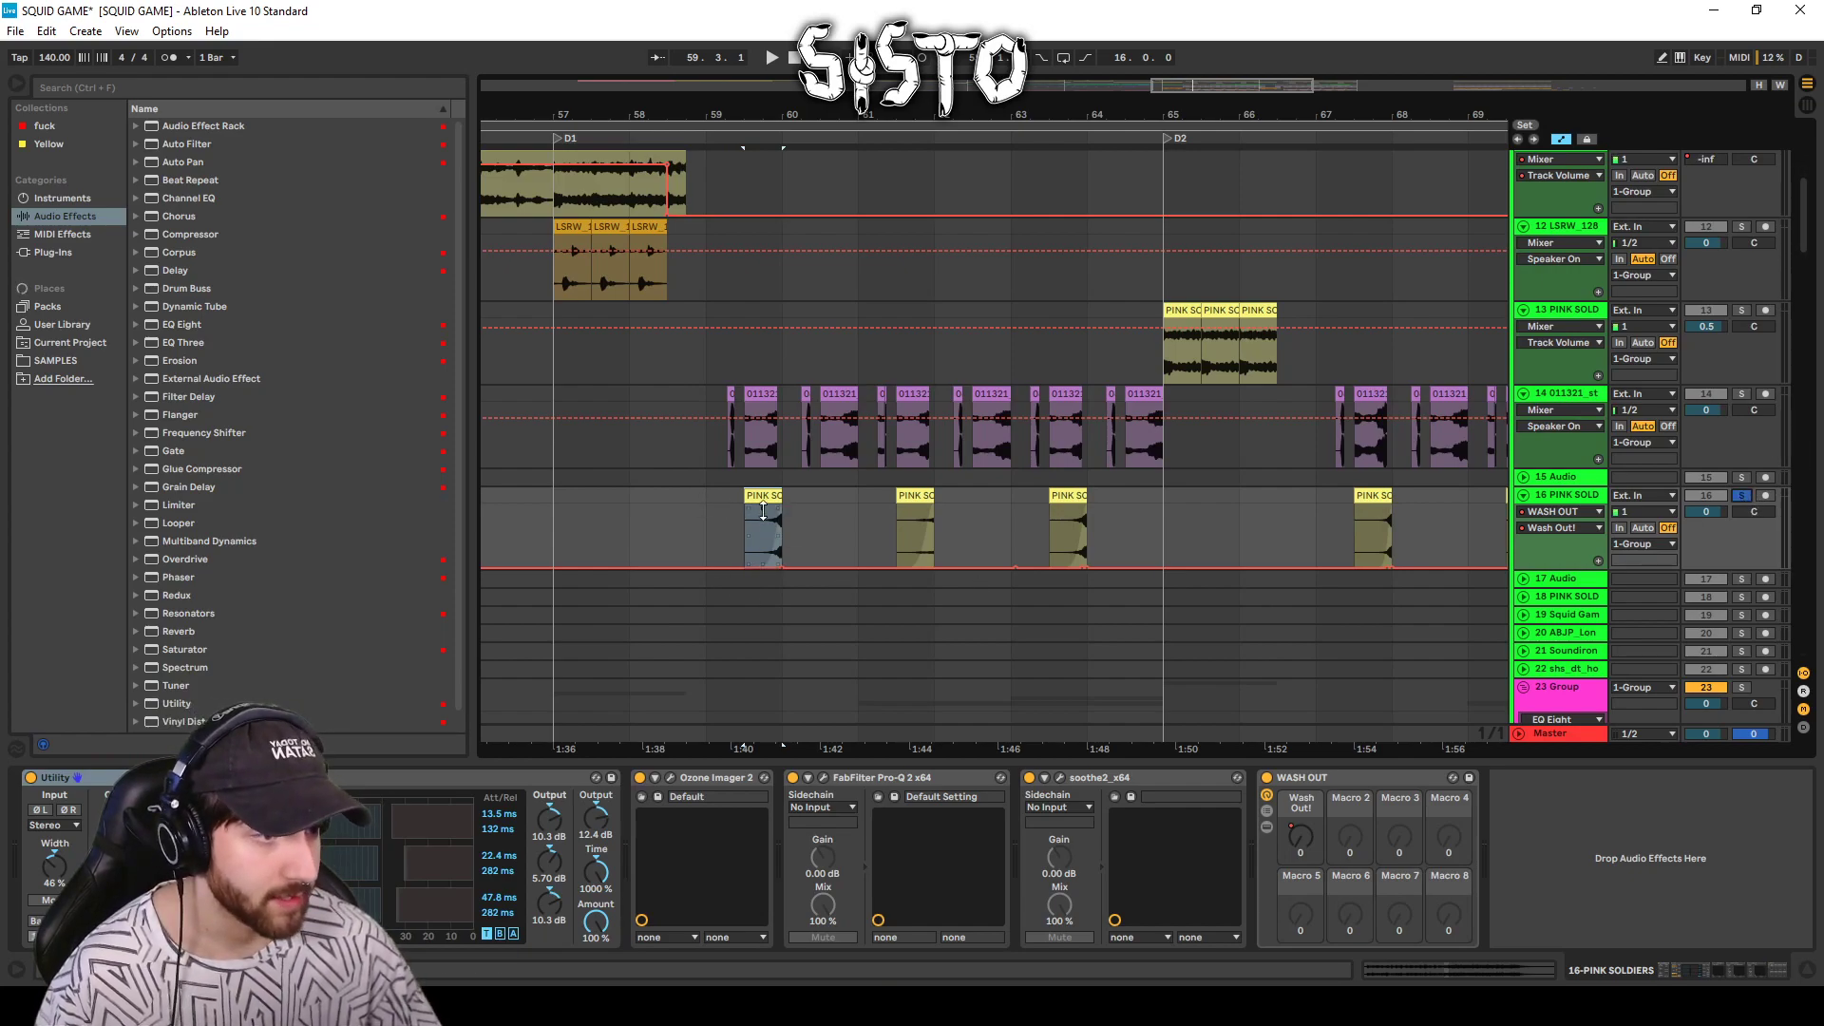
key("space")
left_click(909, 495)
key("space")
key("space")
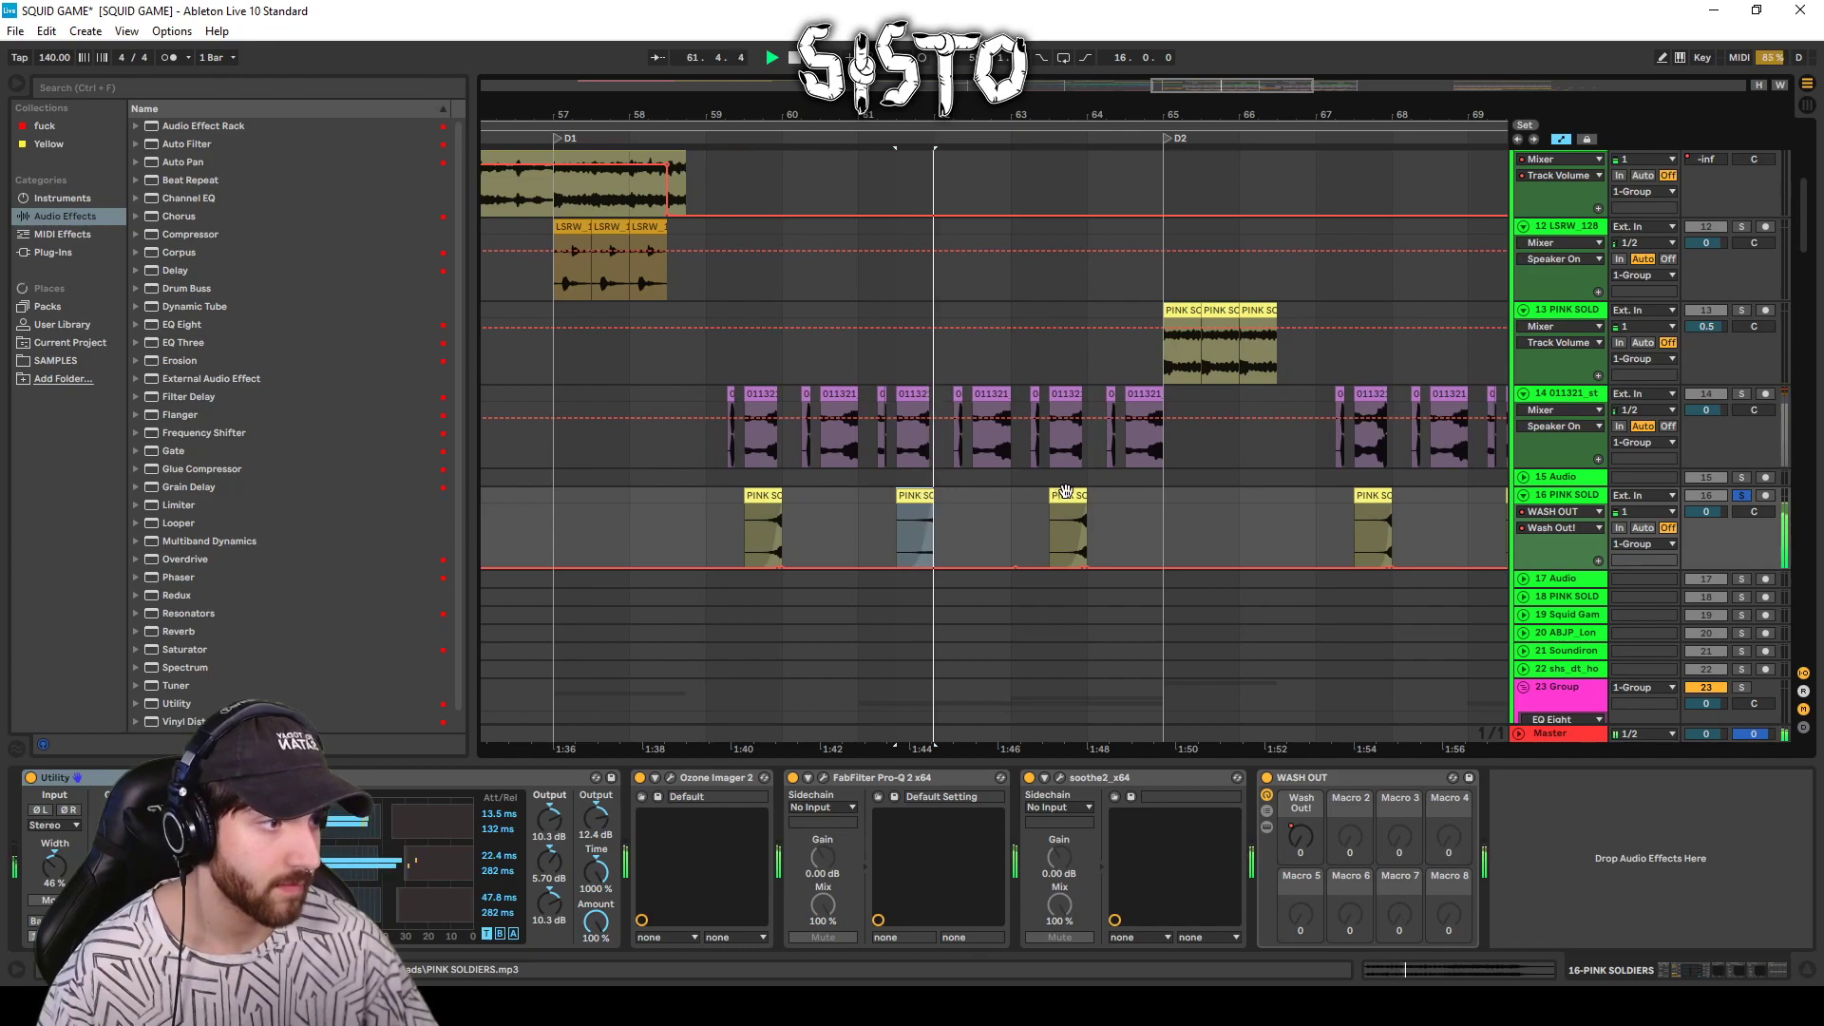
left_click(1056, 498)
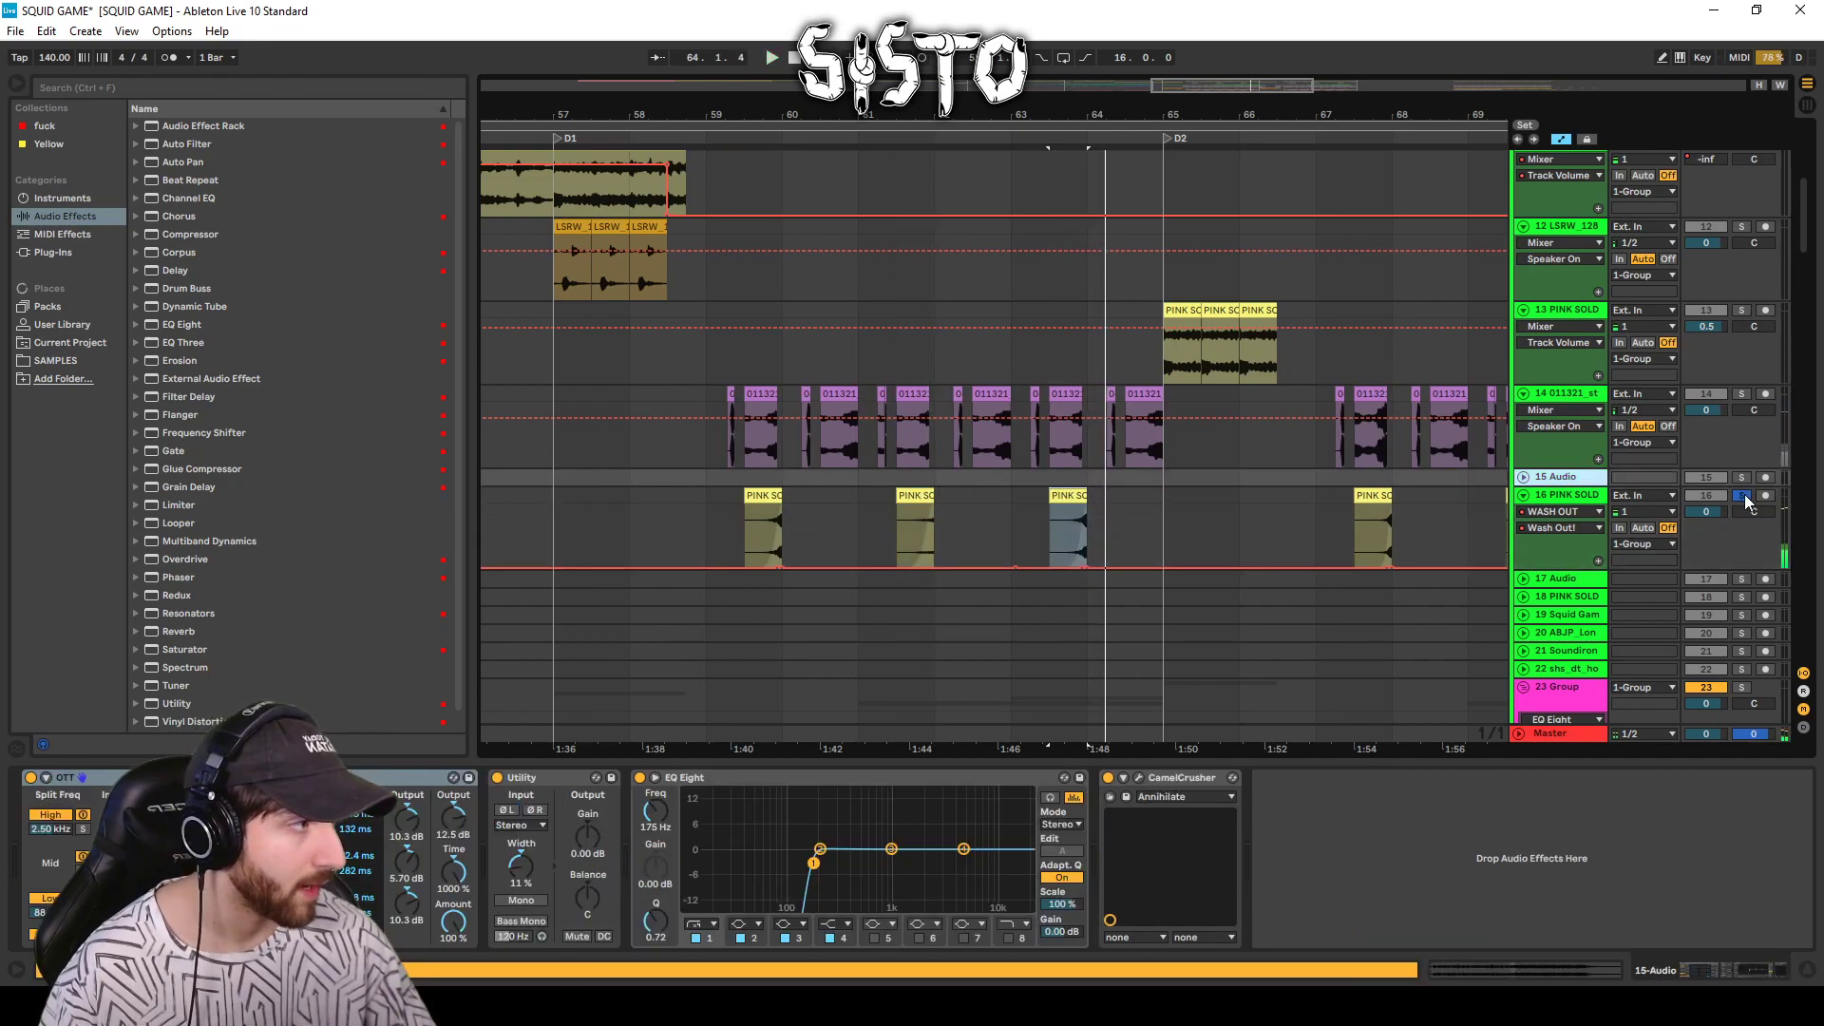
key("Up")
key("space")
Play the drop from bar 59 and unfold the drums group to show its individual tracks.
left_click_drag(1805, 197, 1759, 303)
left_click(706, 312)
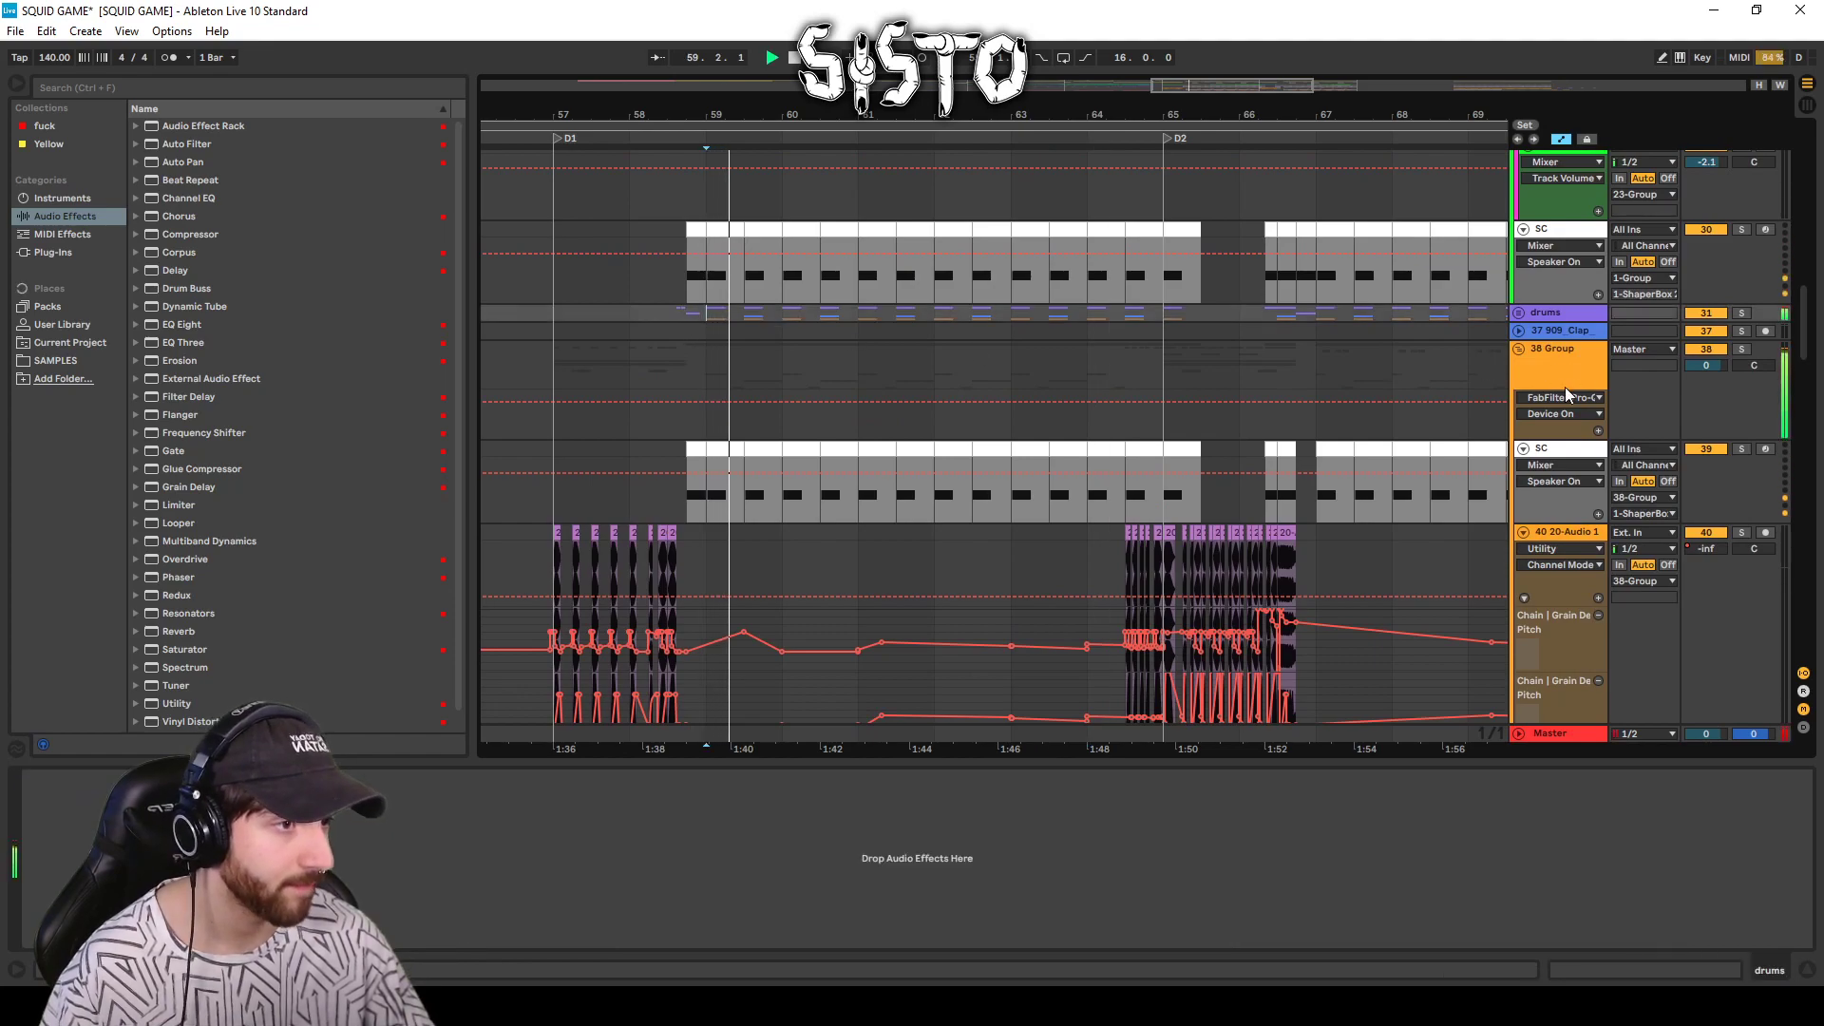
left_click(1518, 313)
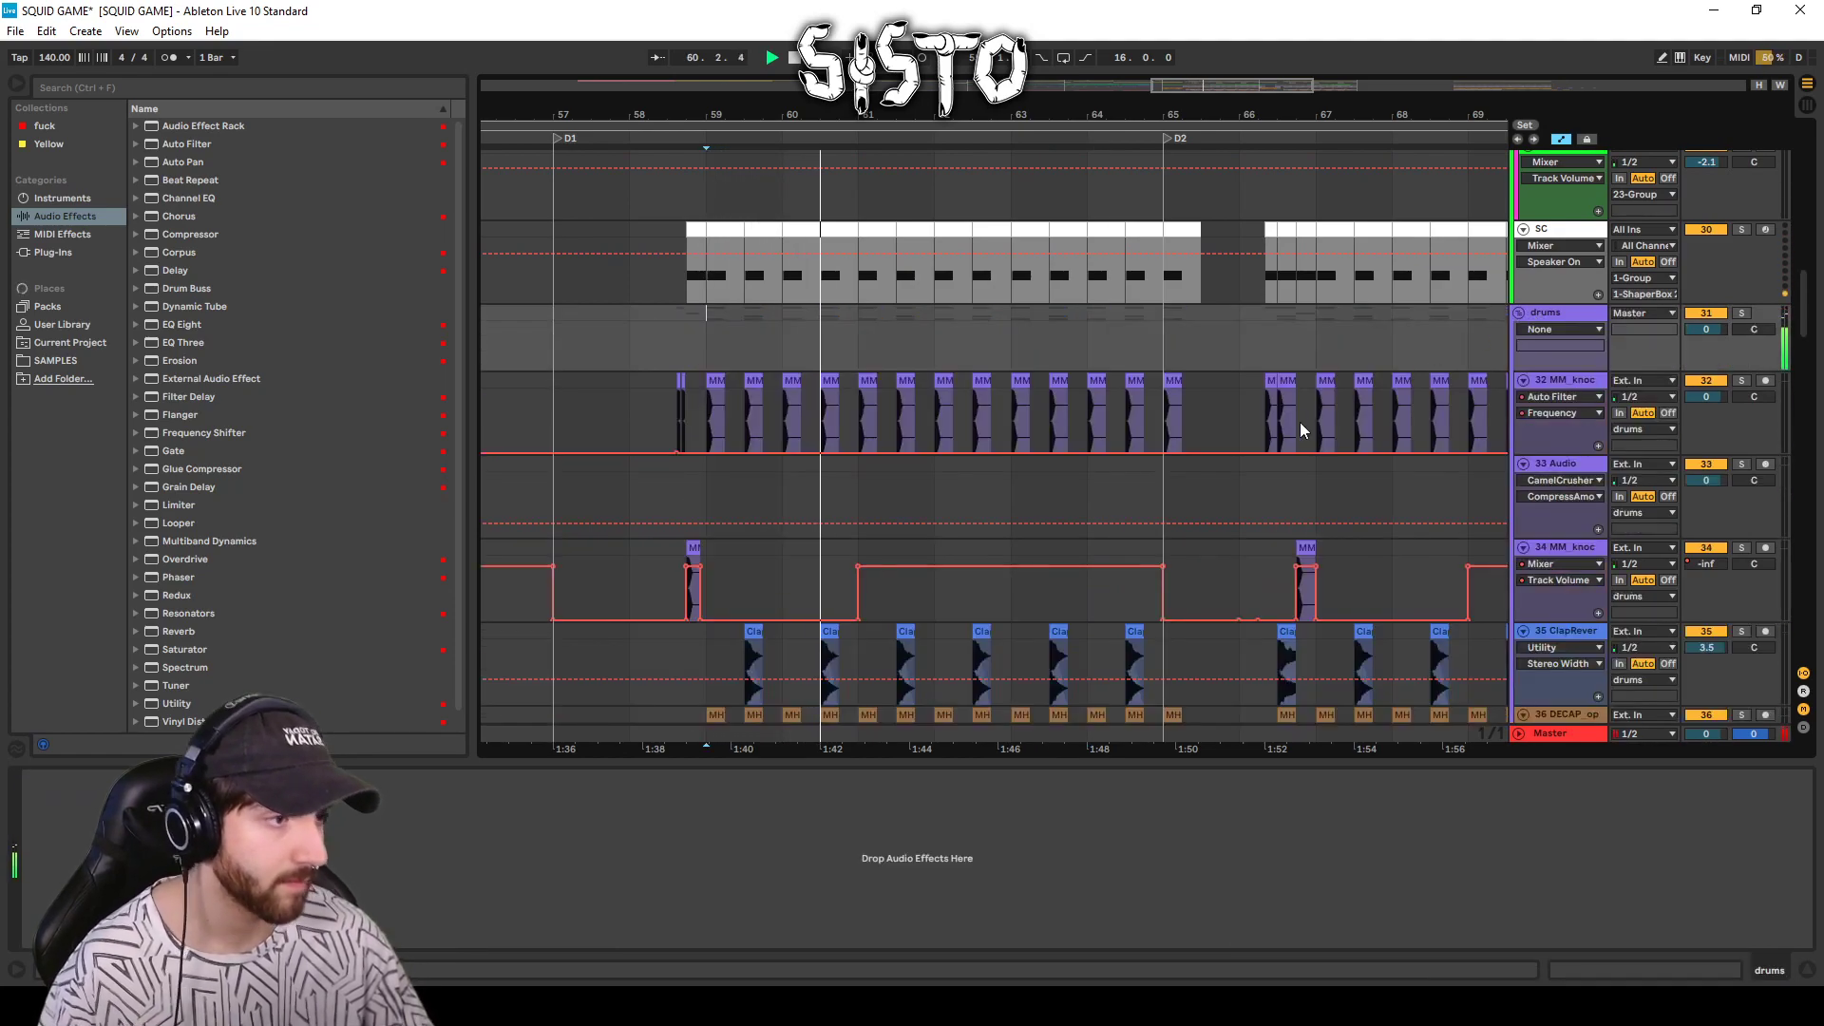
scroll(1376, 401, "down", 1)
key("space")
Select the first clip on hi-hat track 36 and the four-bar SVD uplifter clip on track 28.
left_click(717, 618)
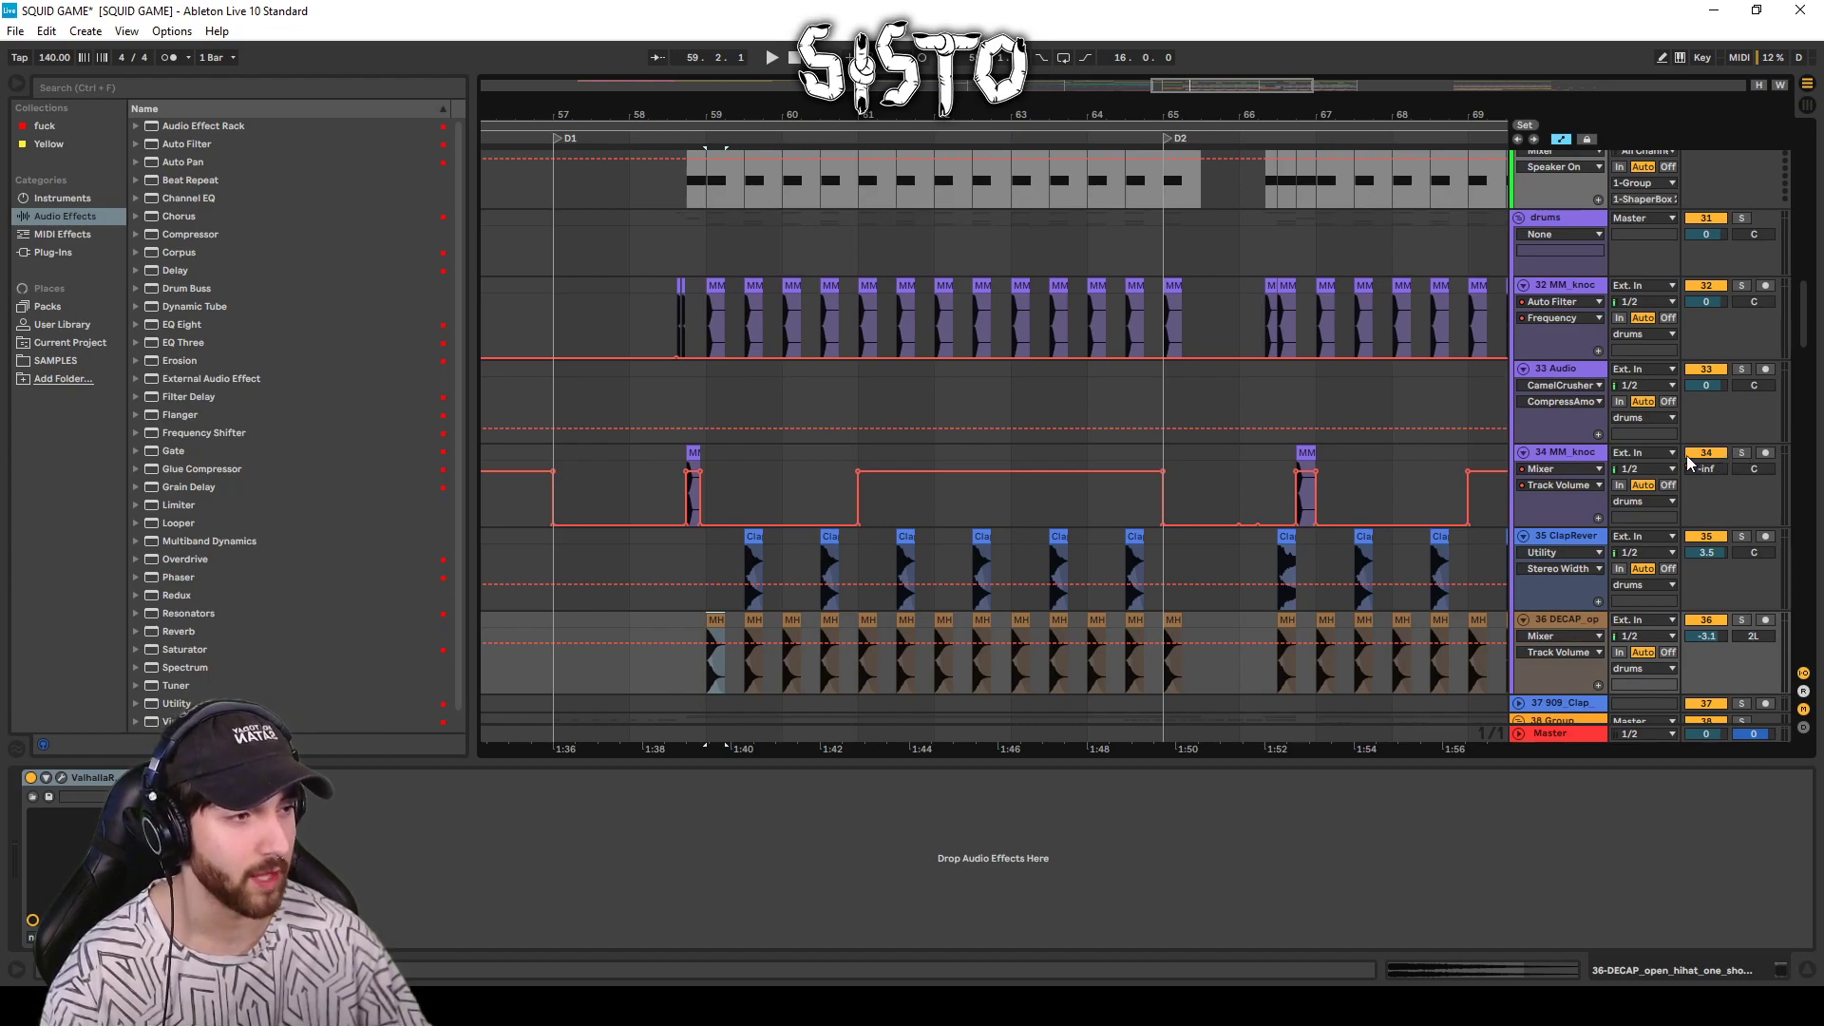
left_click_drag(1804, 333, 1796, 296)
left_click(1529, 345)
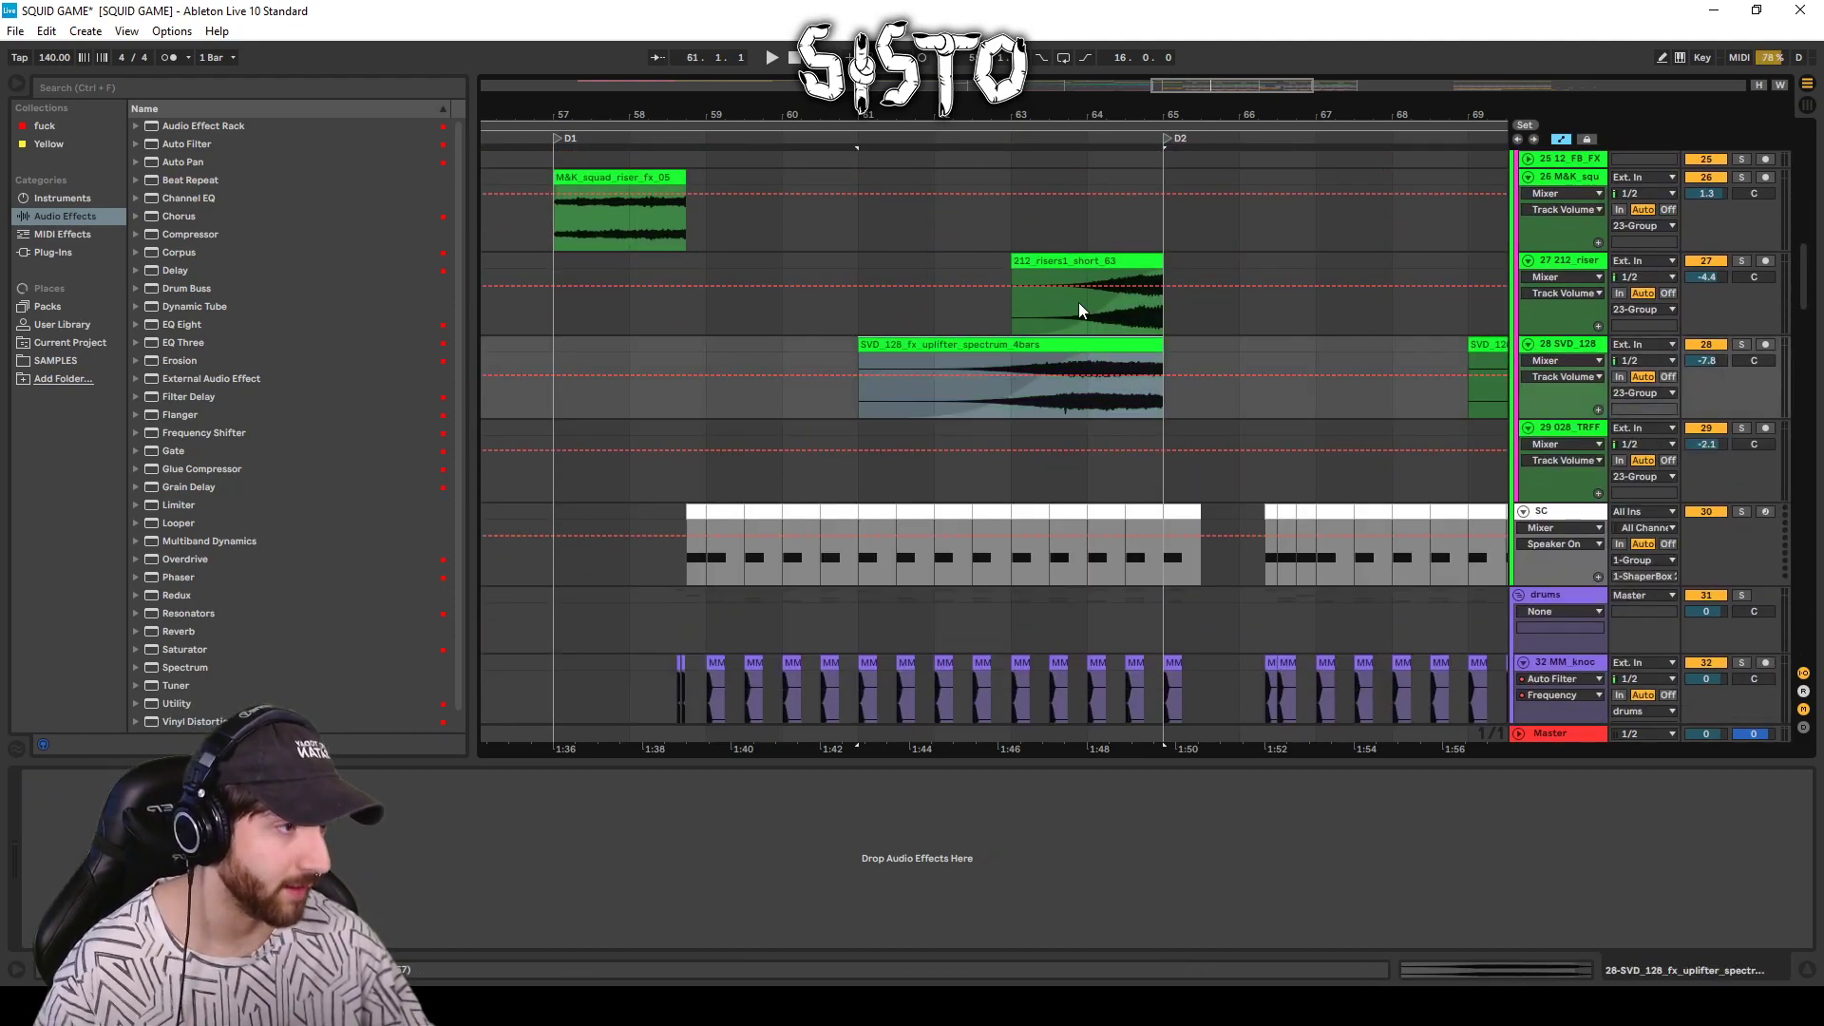
Play the soloed audio chops on track 40 from bar 64.3, with their filter and pitch automation in close view.
left_click_drag(1811, 296, 1804, 237)
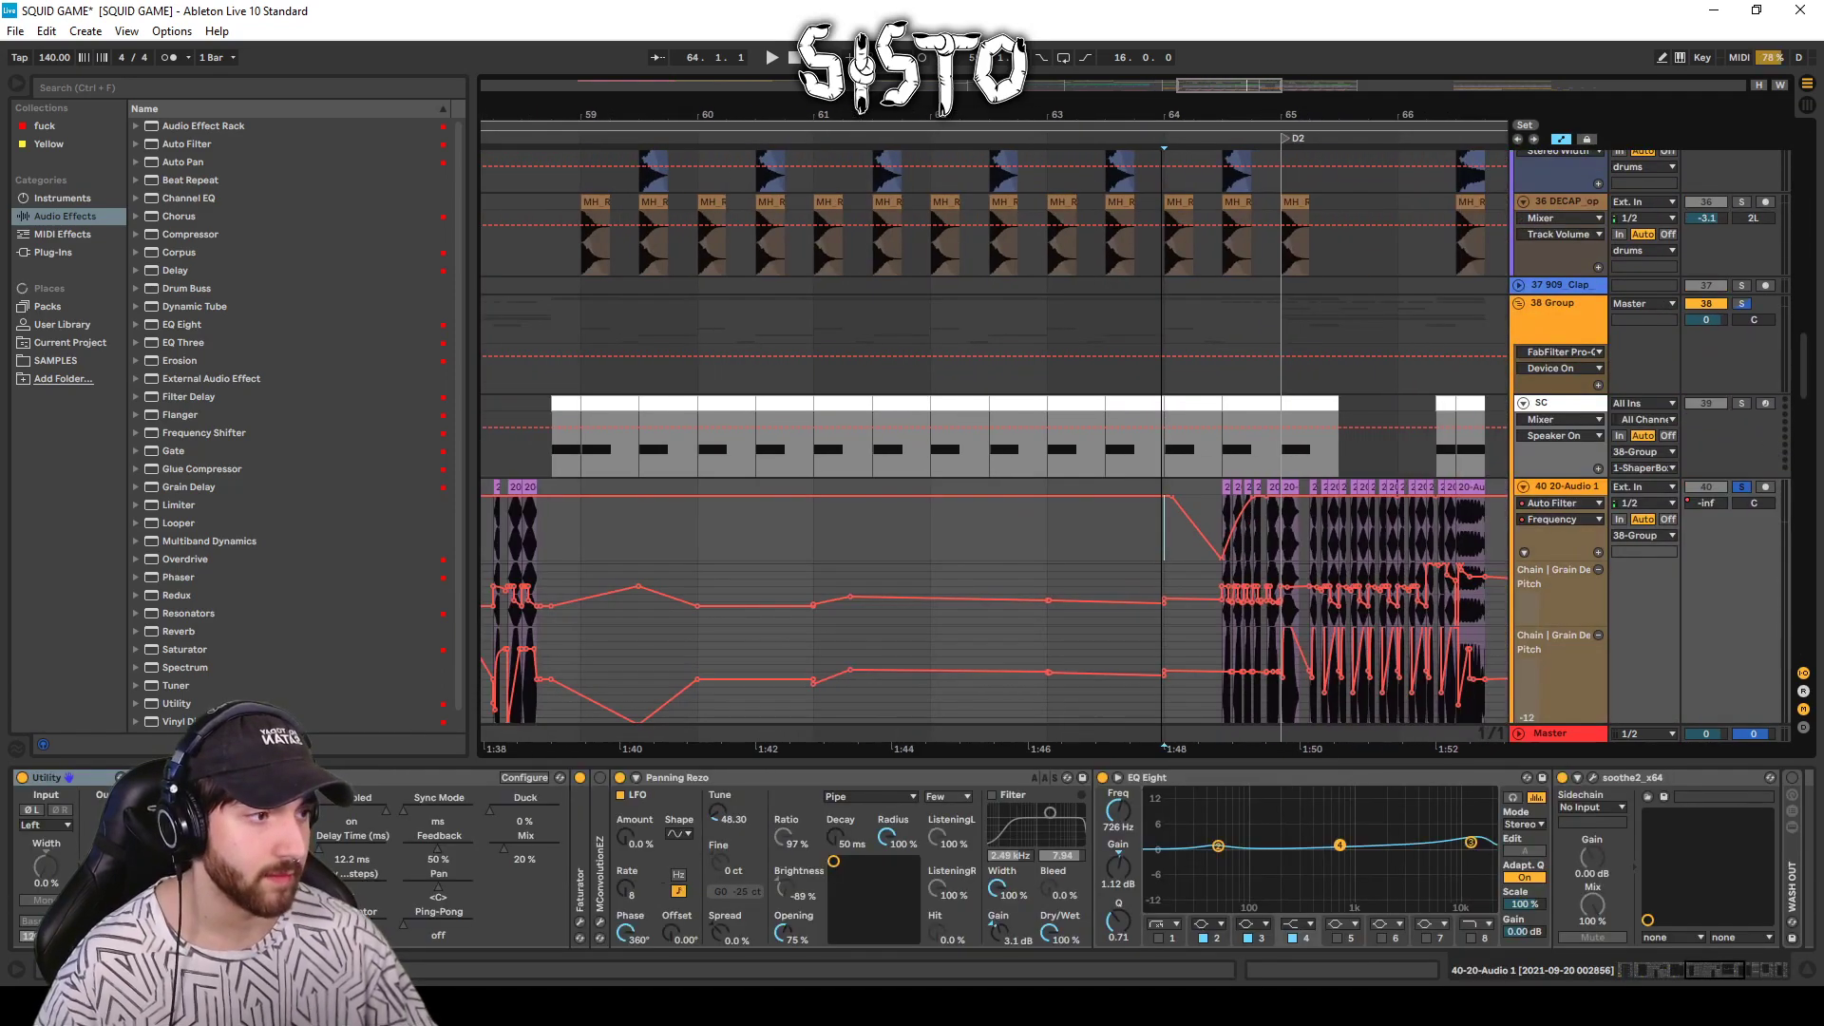
scroll(1165, 513, "down", 4)
scroll(1165, 513, "up", 1)
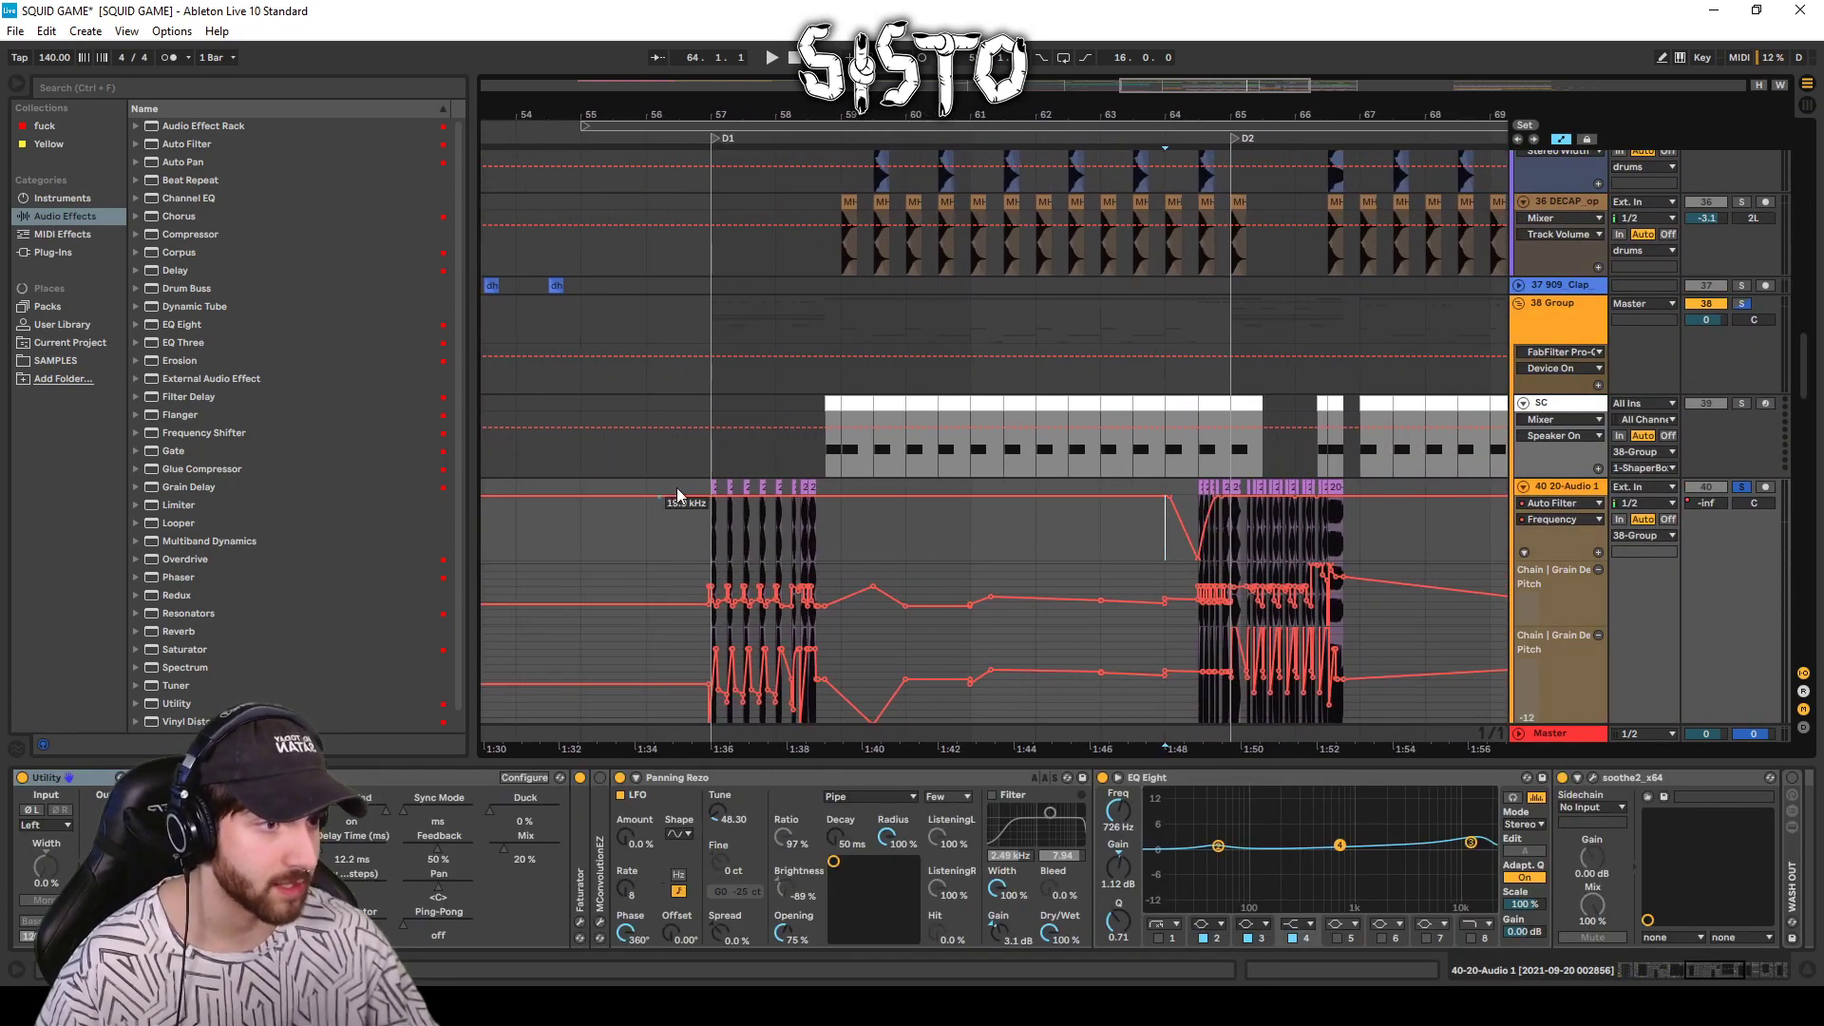
left_click_drag(1218, 113, 1166, 537)
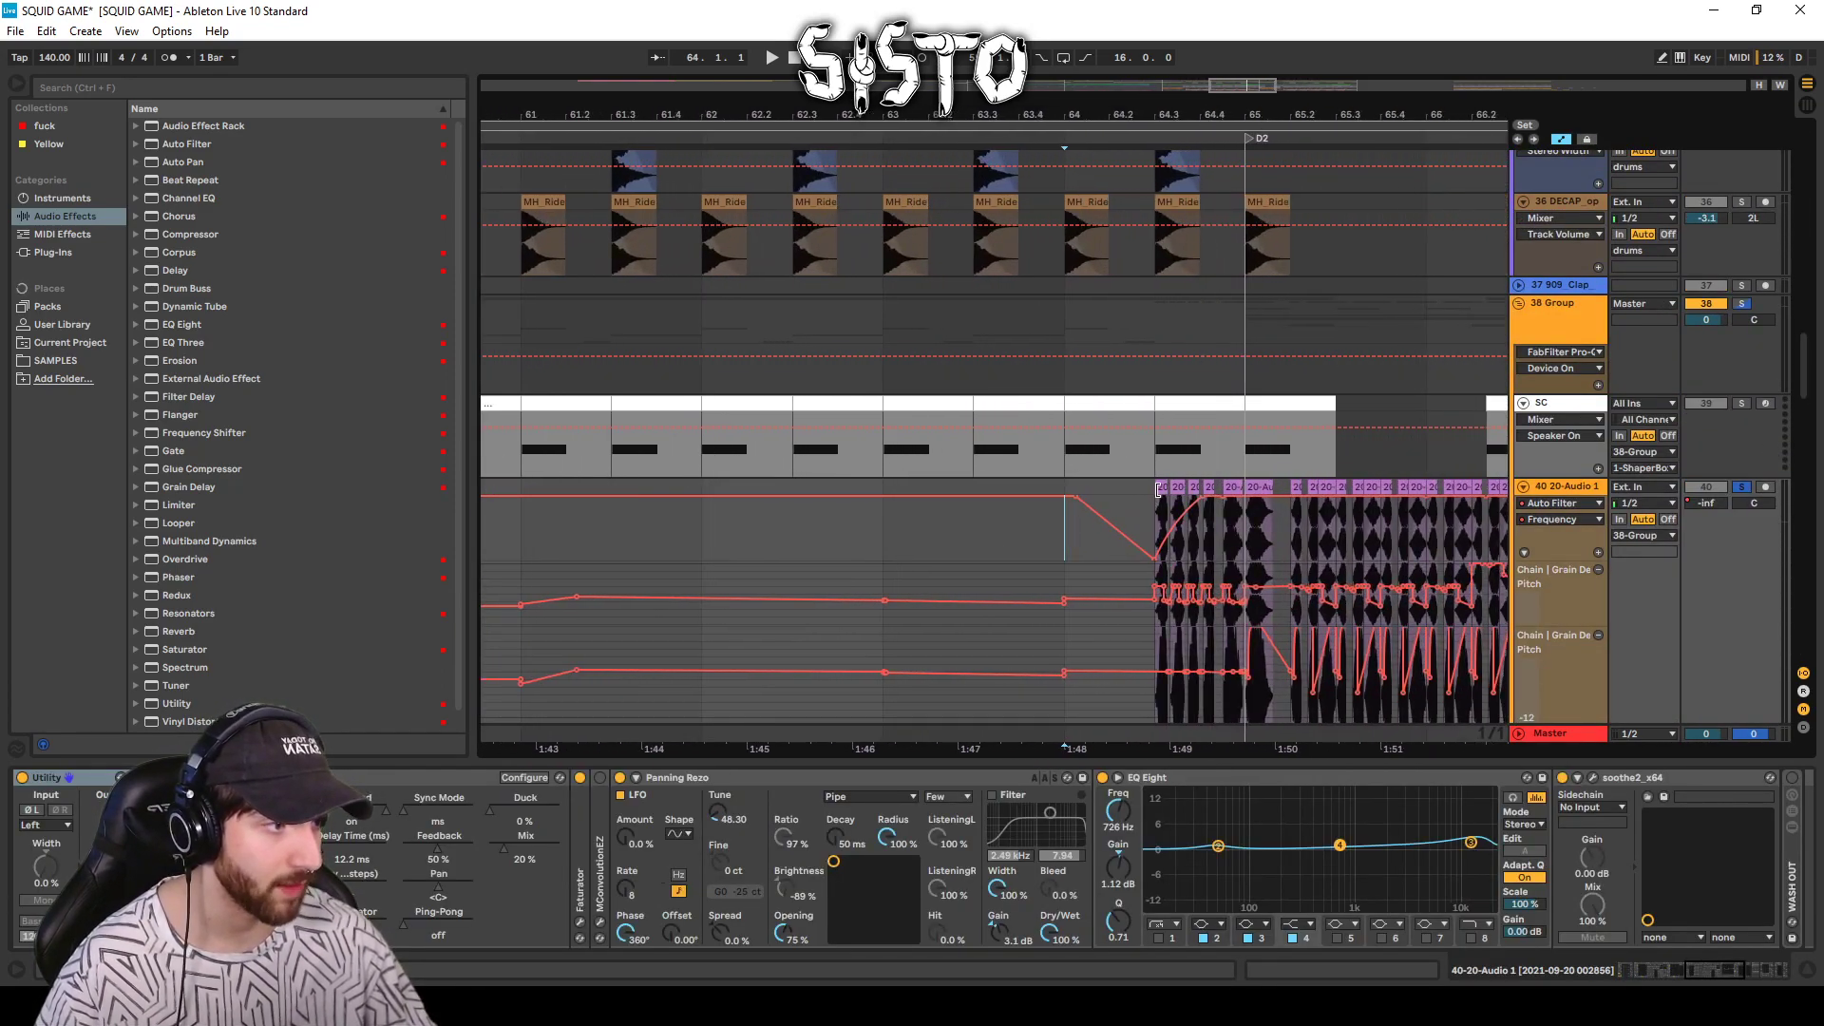
left_click(1178, 597)
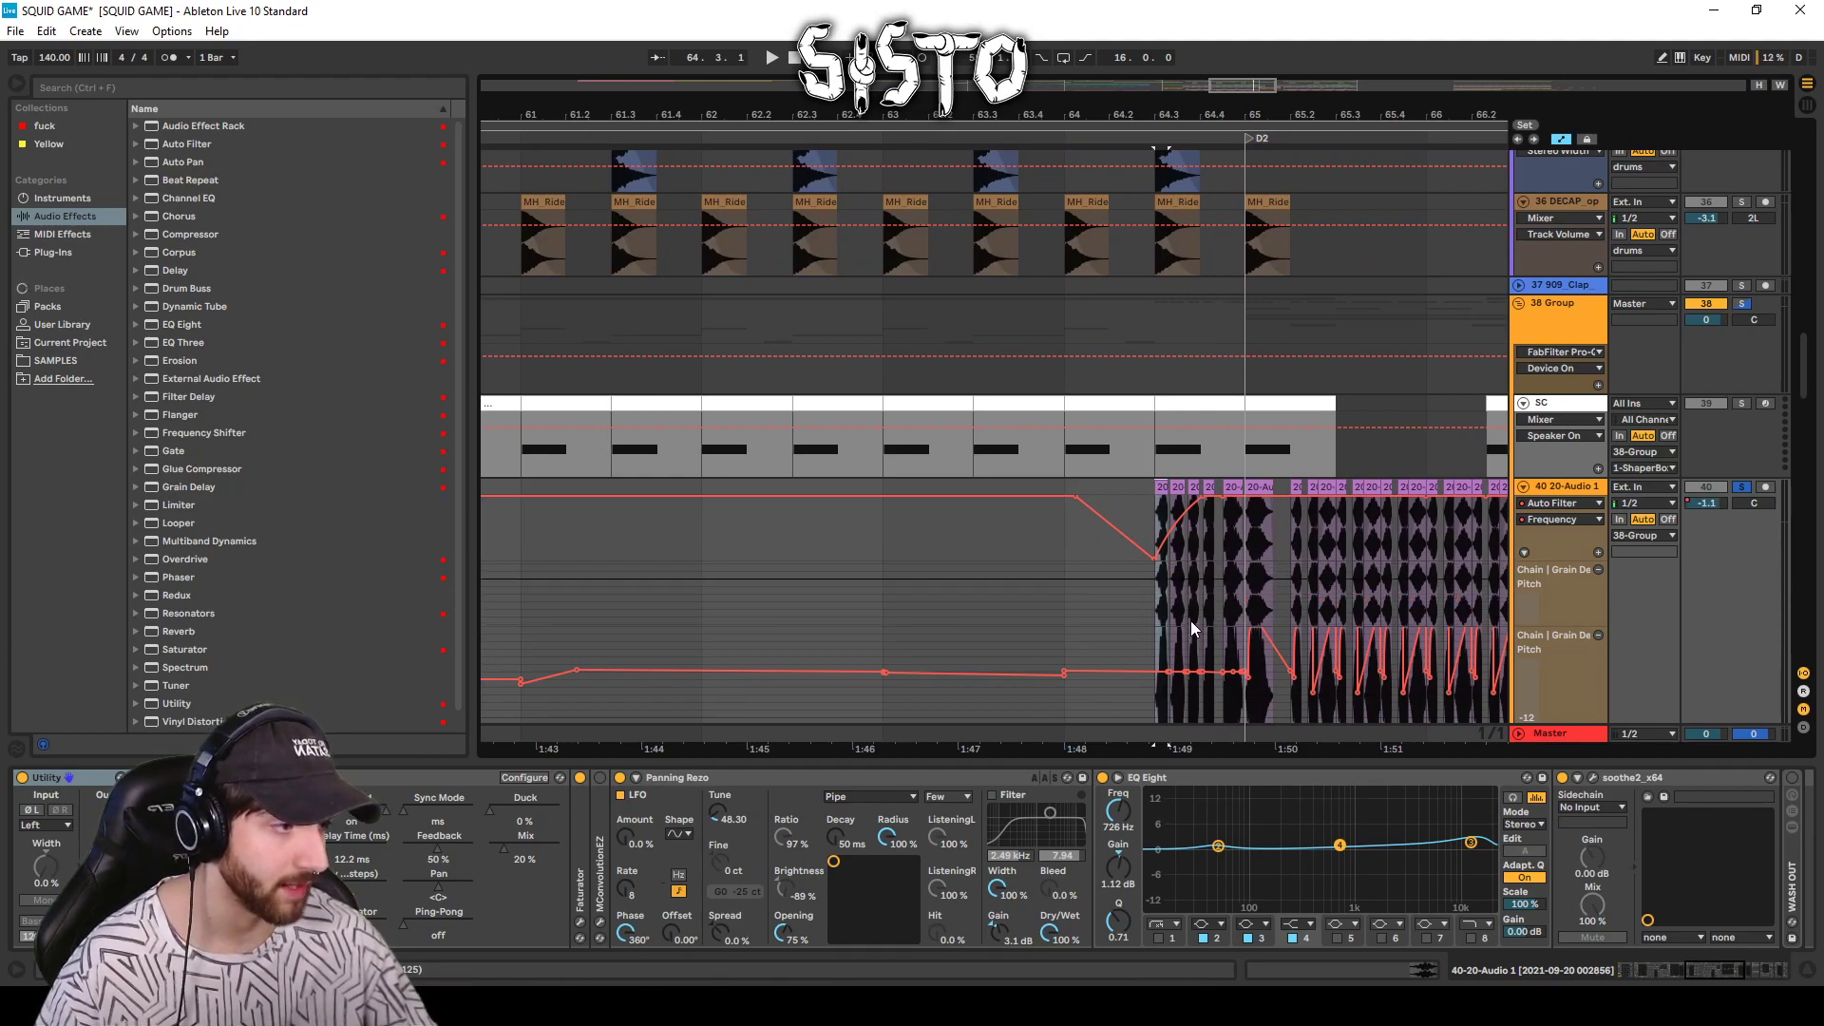
key("space")
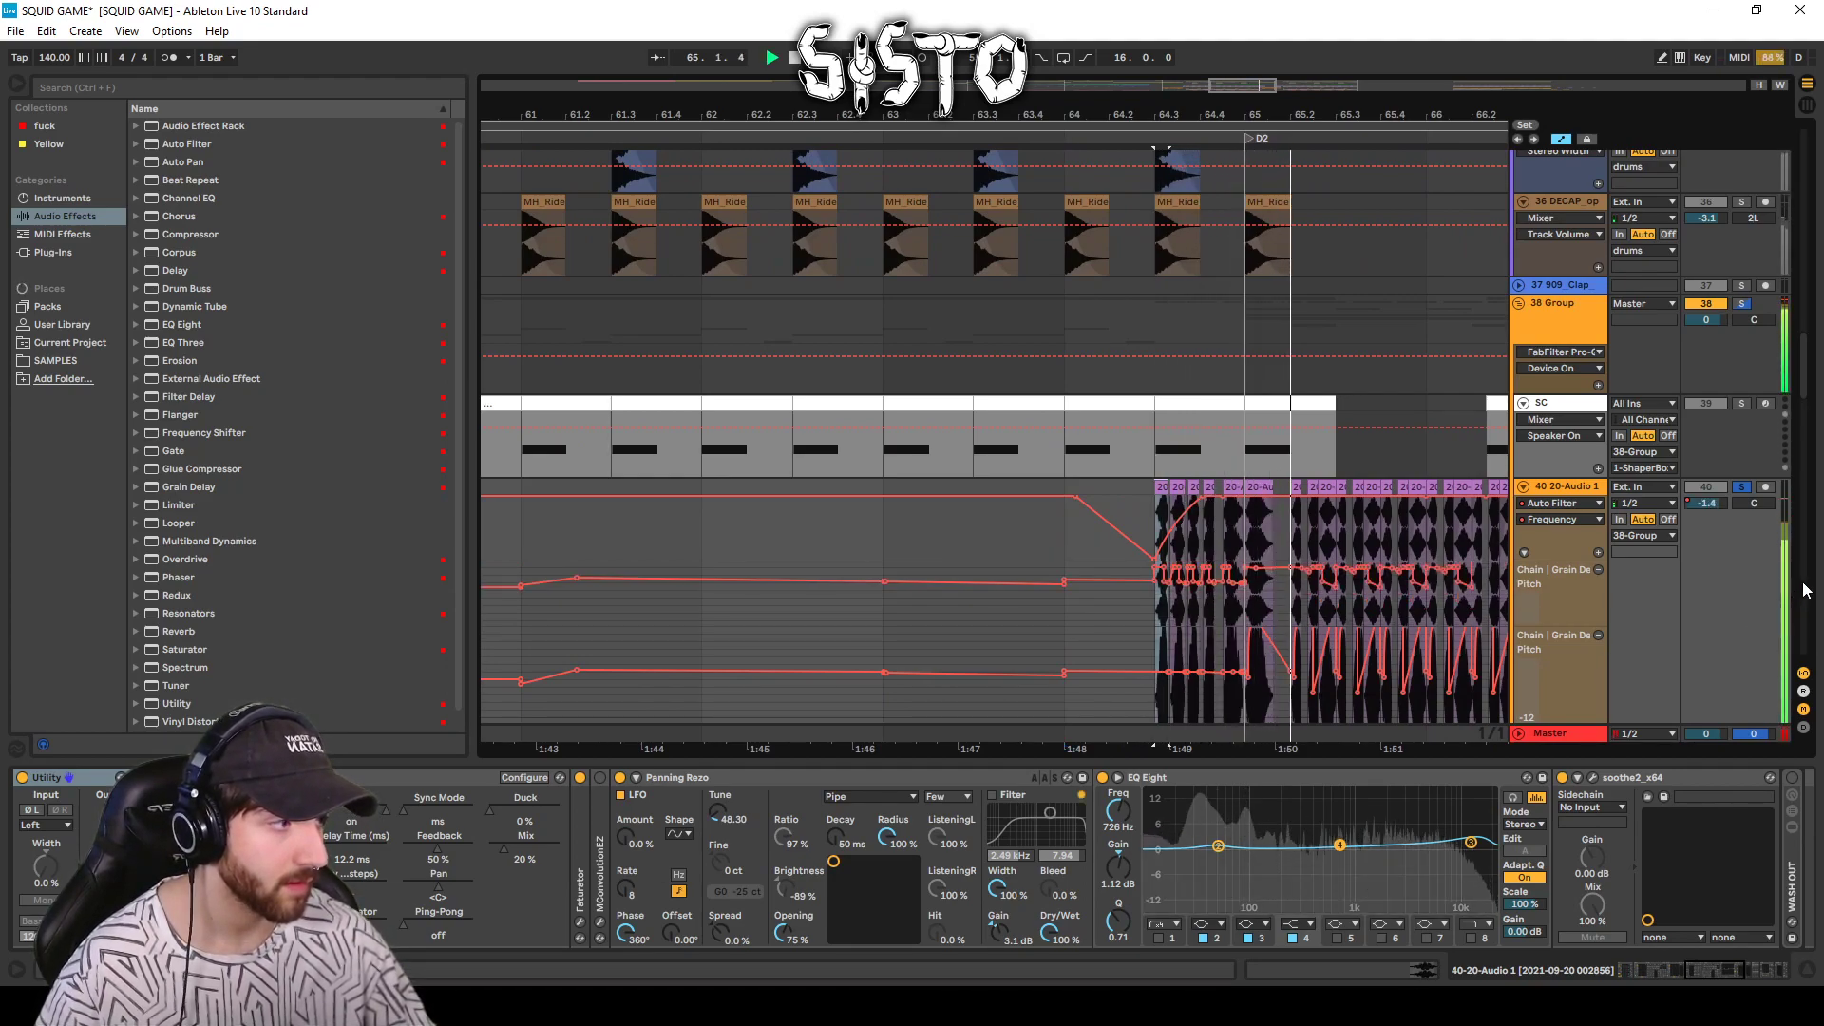
Stop playback, open the final audio chop on track 40 before bar 67 to show its transpose setting, and end the track's solo.
left_click_drag(1328, 114, 1247, 2)
key("space")
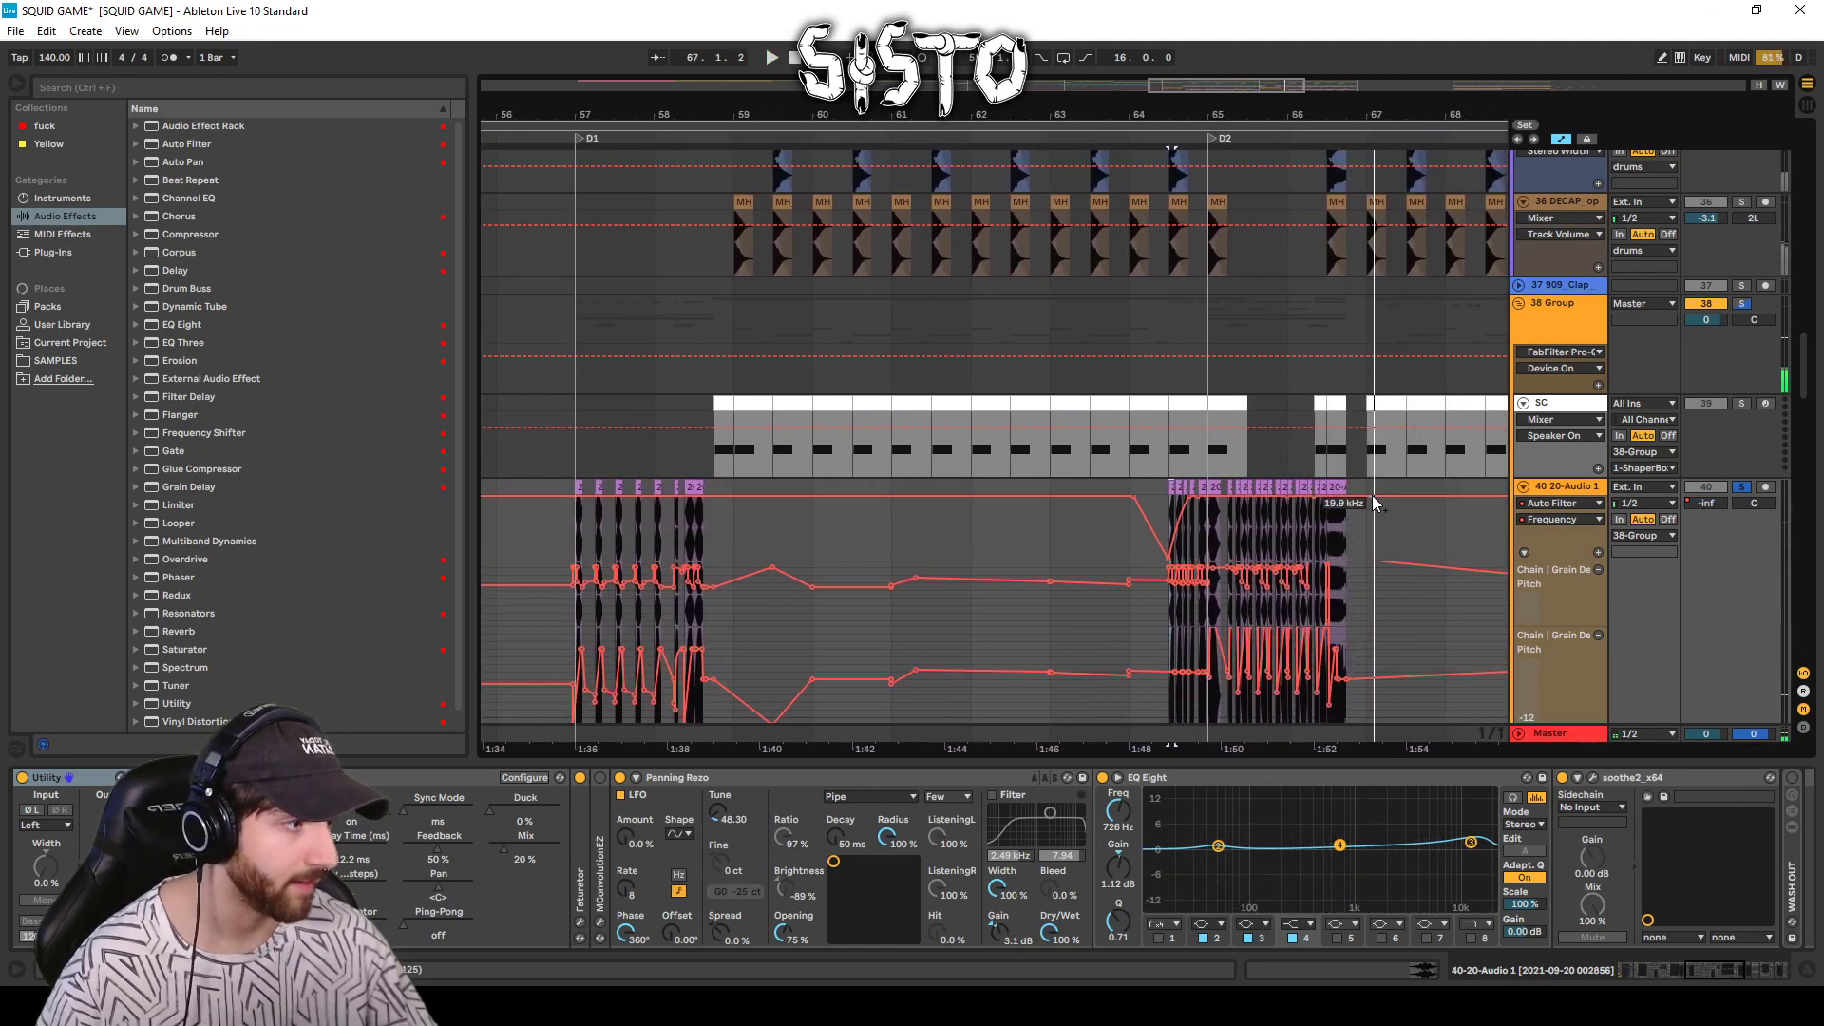
double_click(1336, 542)
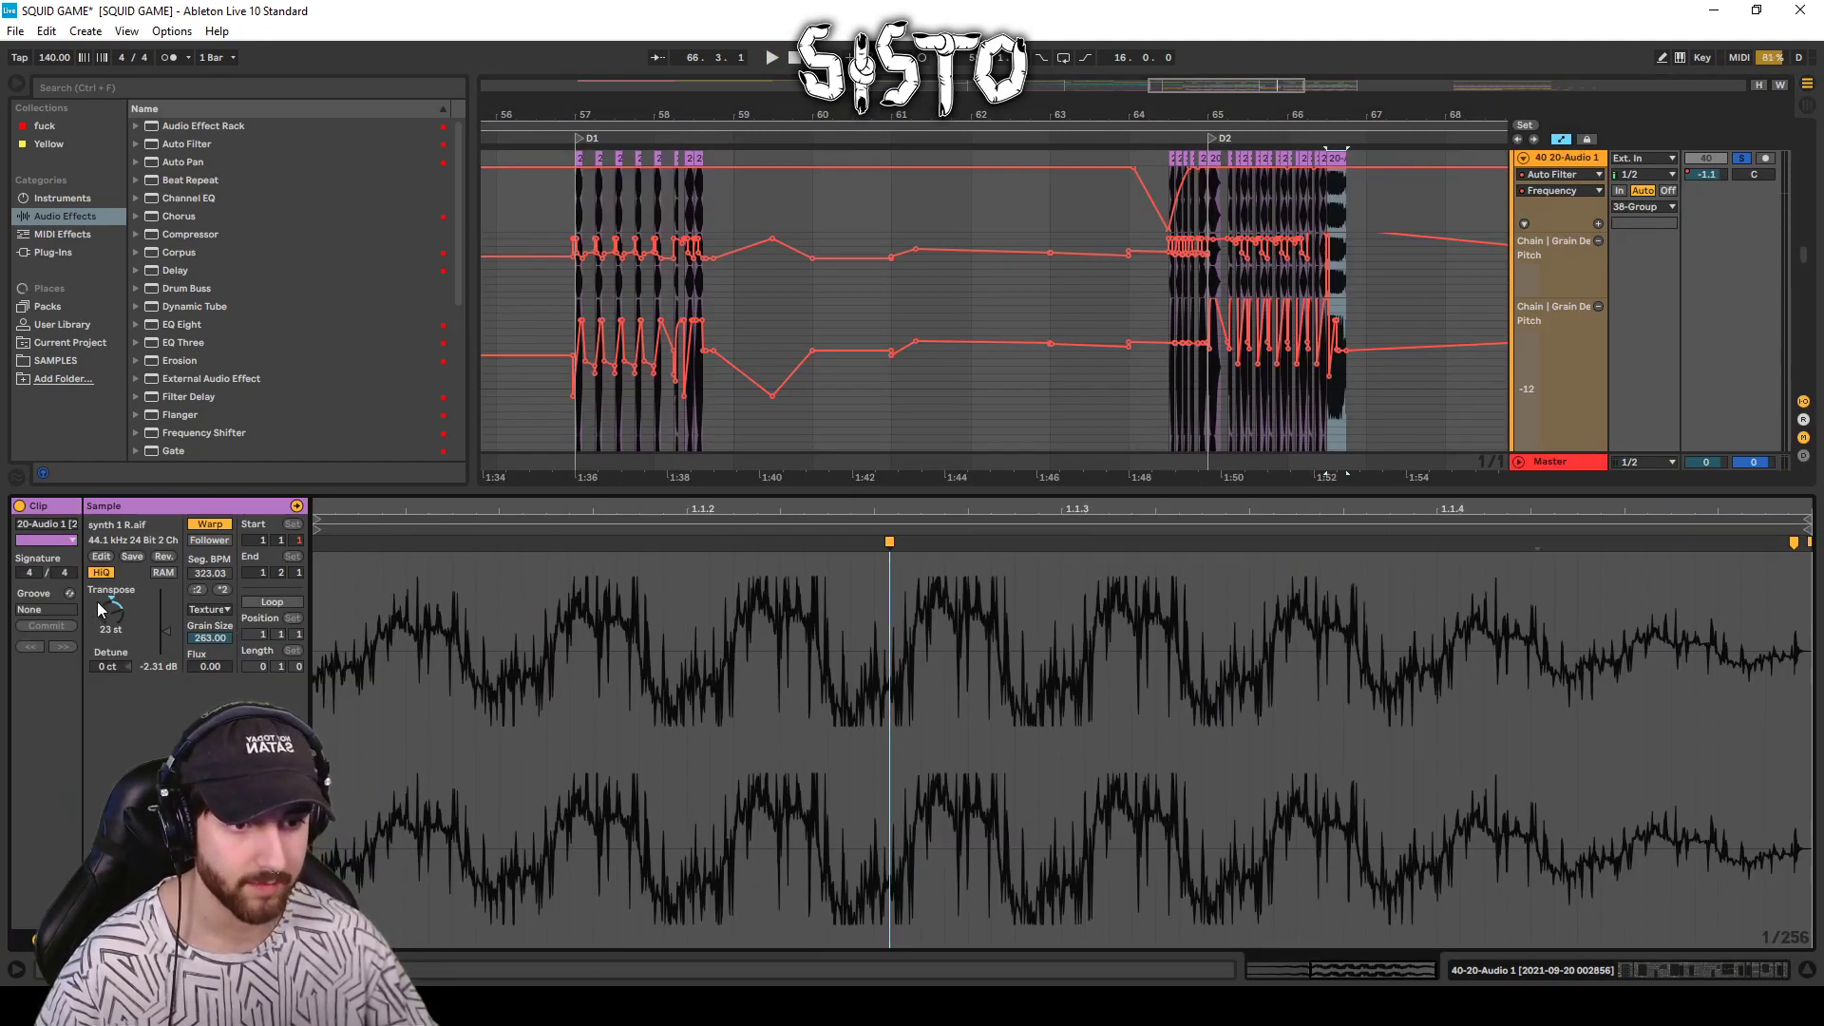
double_click(925, 493)
left_click(919, 493)
scroll(1697, 541, "up", 3)
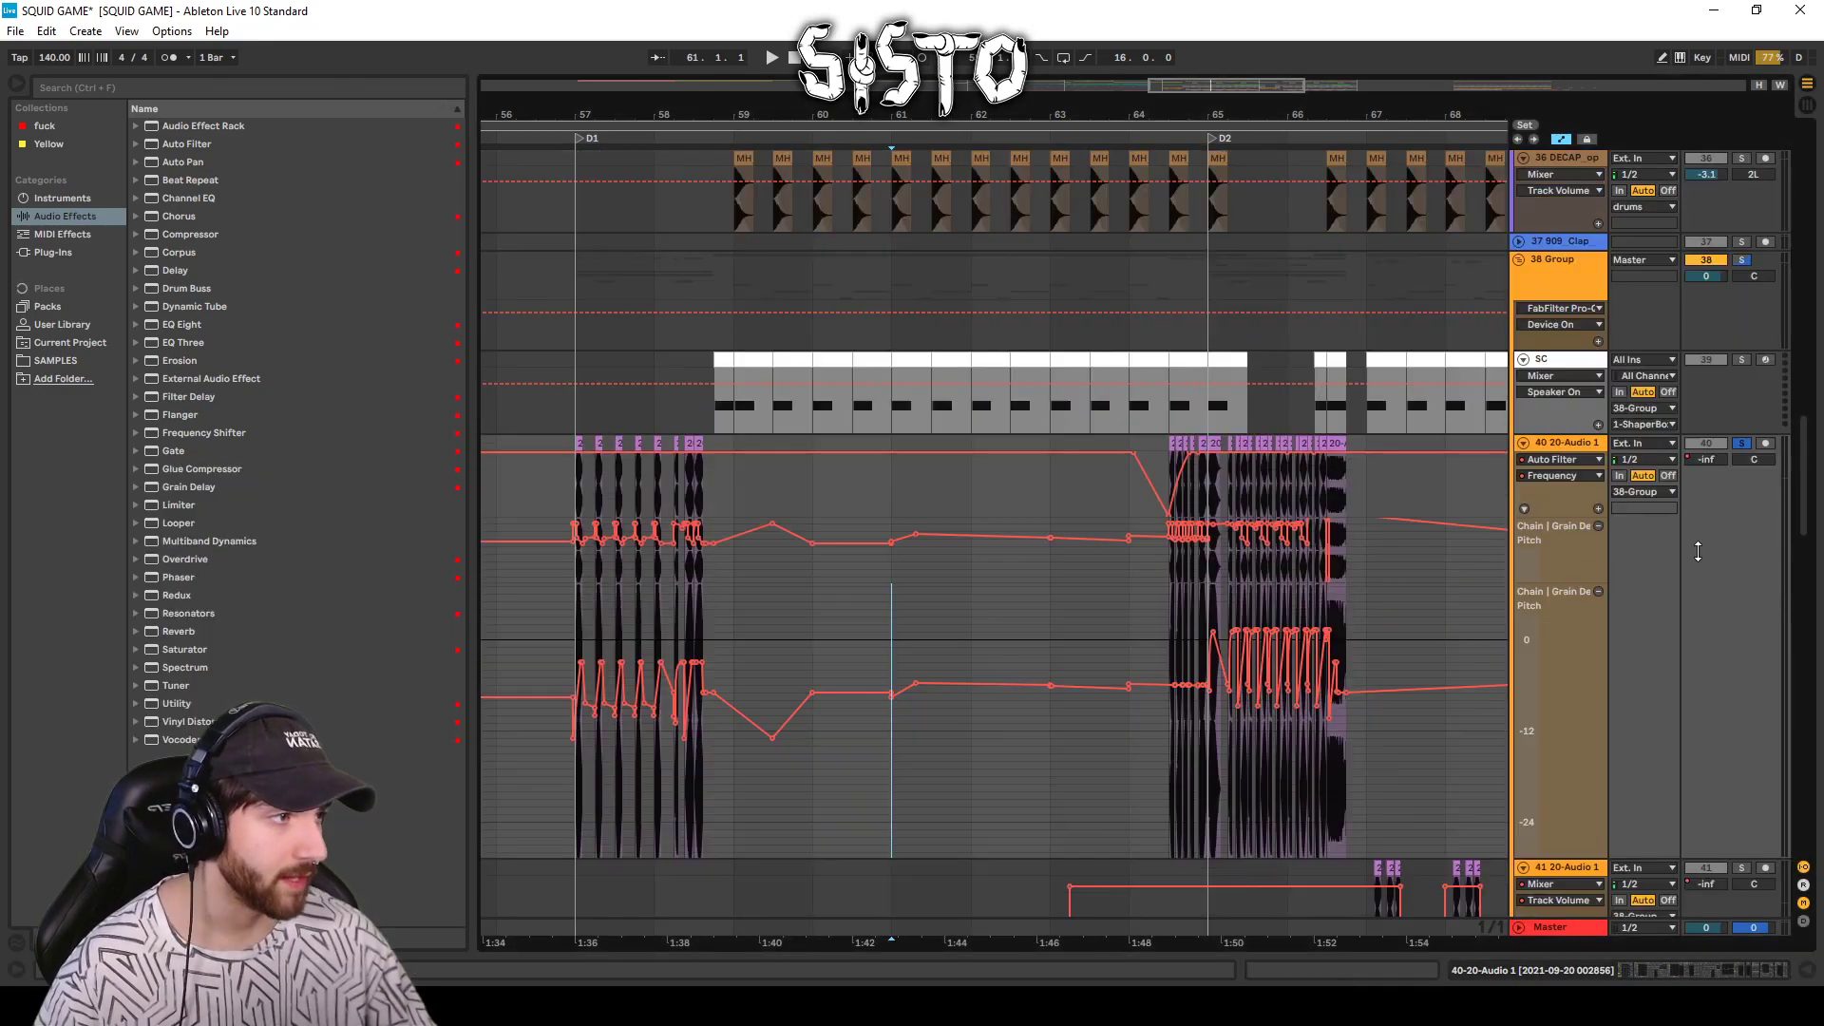
scroll(1815, 454, "up", 1)
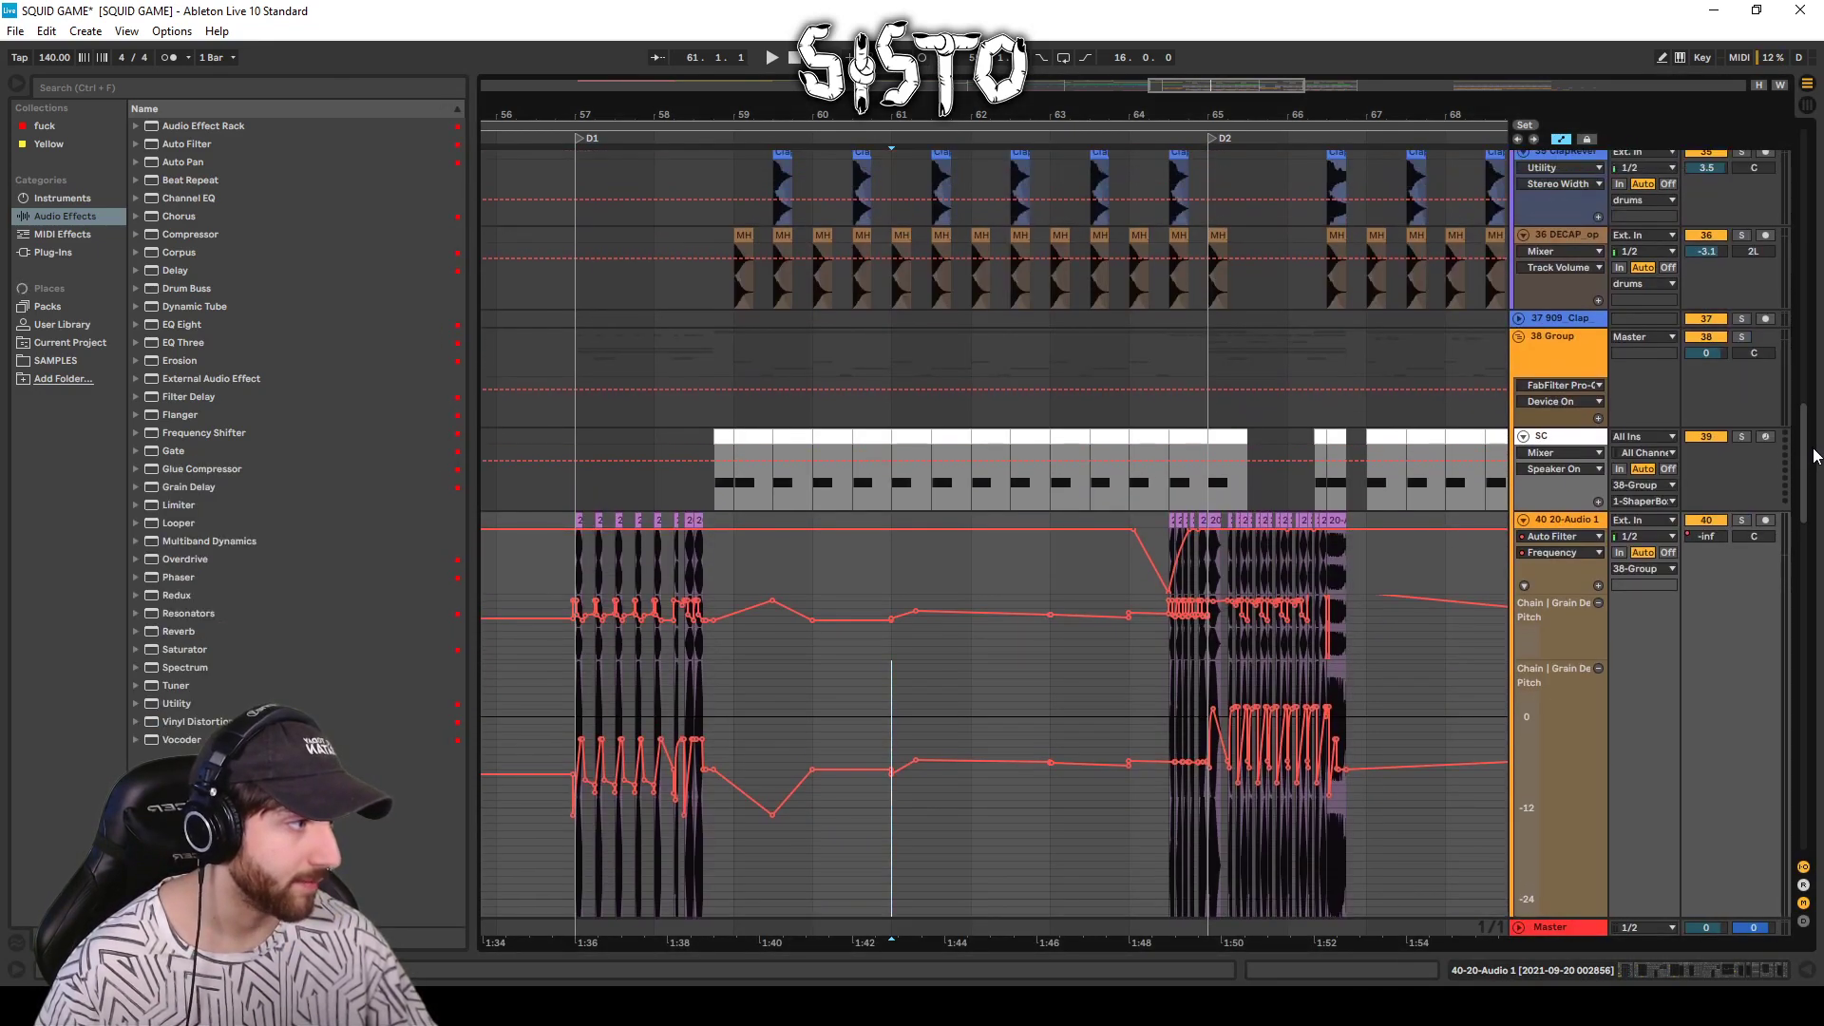
scroll(1814, 454, "up", 1)
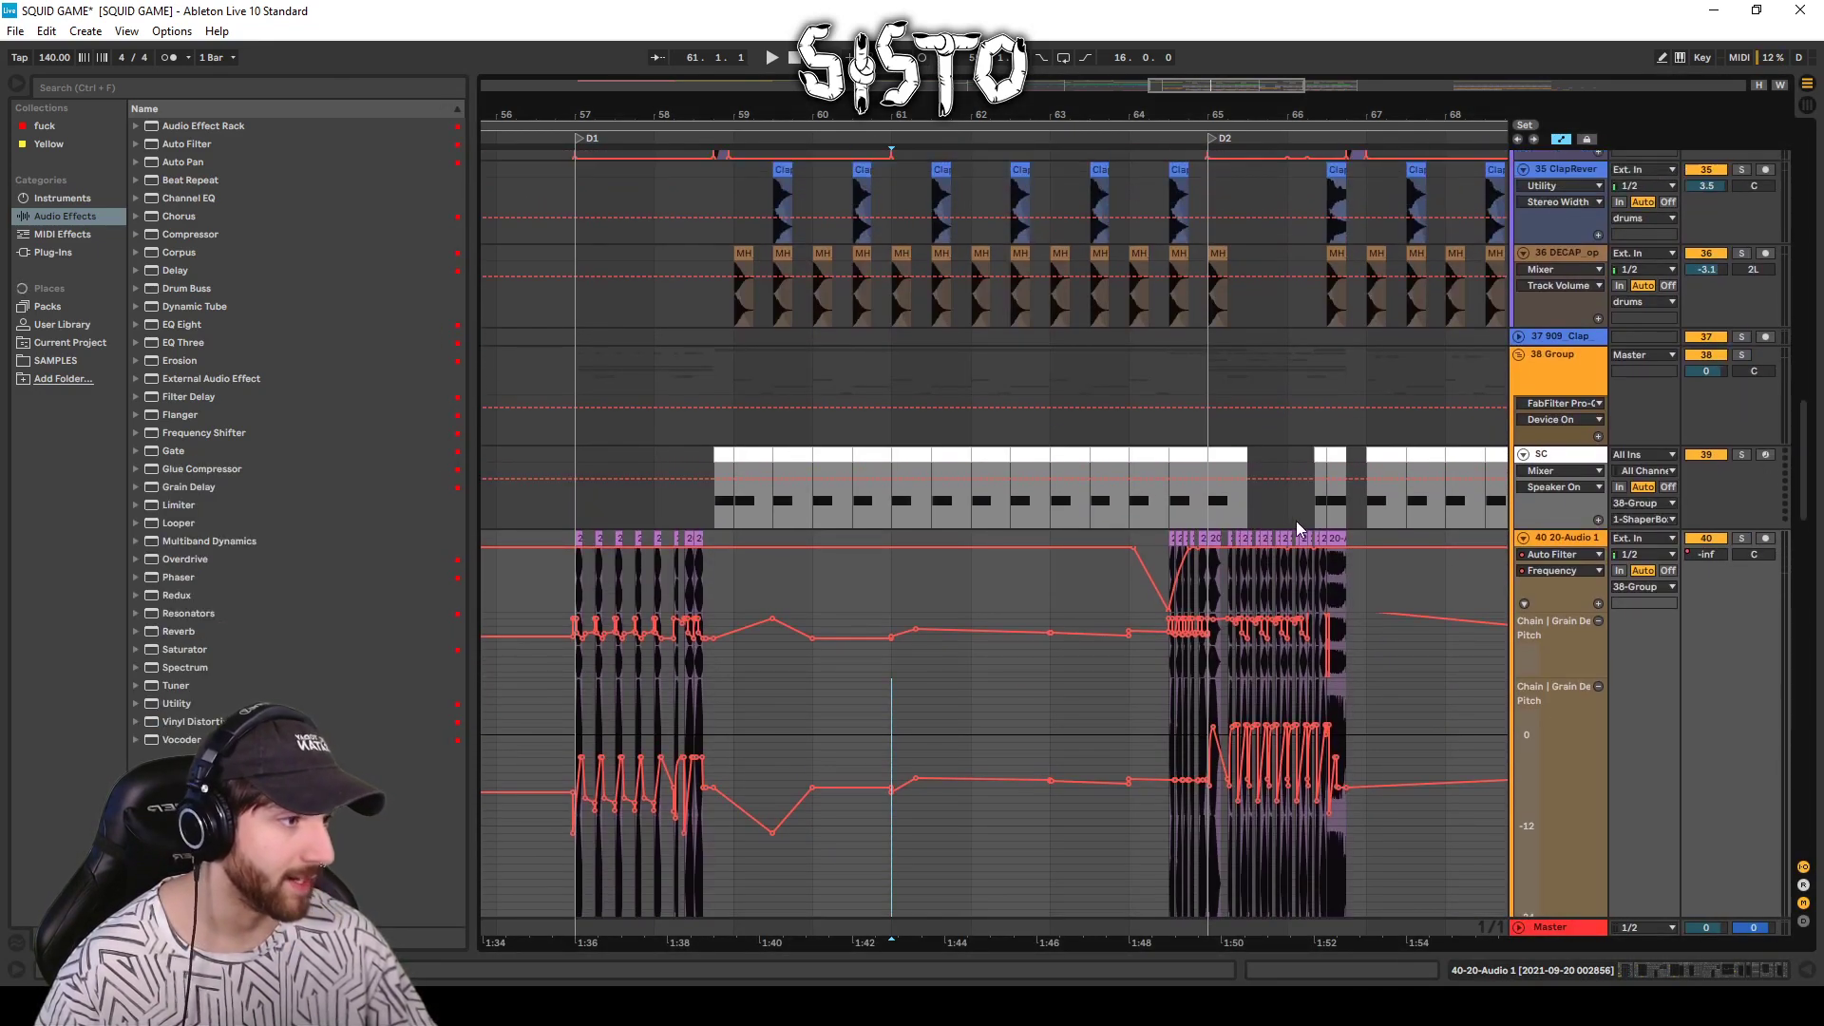
Solo track 13 and play its PINK SOLDIERS clips from the start of the D2 section at bar 65.
left_click(1211, 338)
scroll(1393, 454, "up", 4)
scroll(1309, 470, "up", 10)
scroll(1322, 487, "up", 20)
left_click_drag(911, 110, 942, 107)
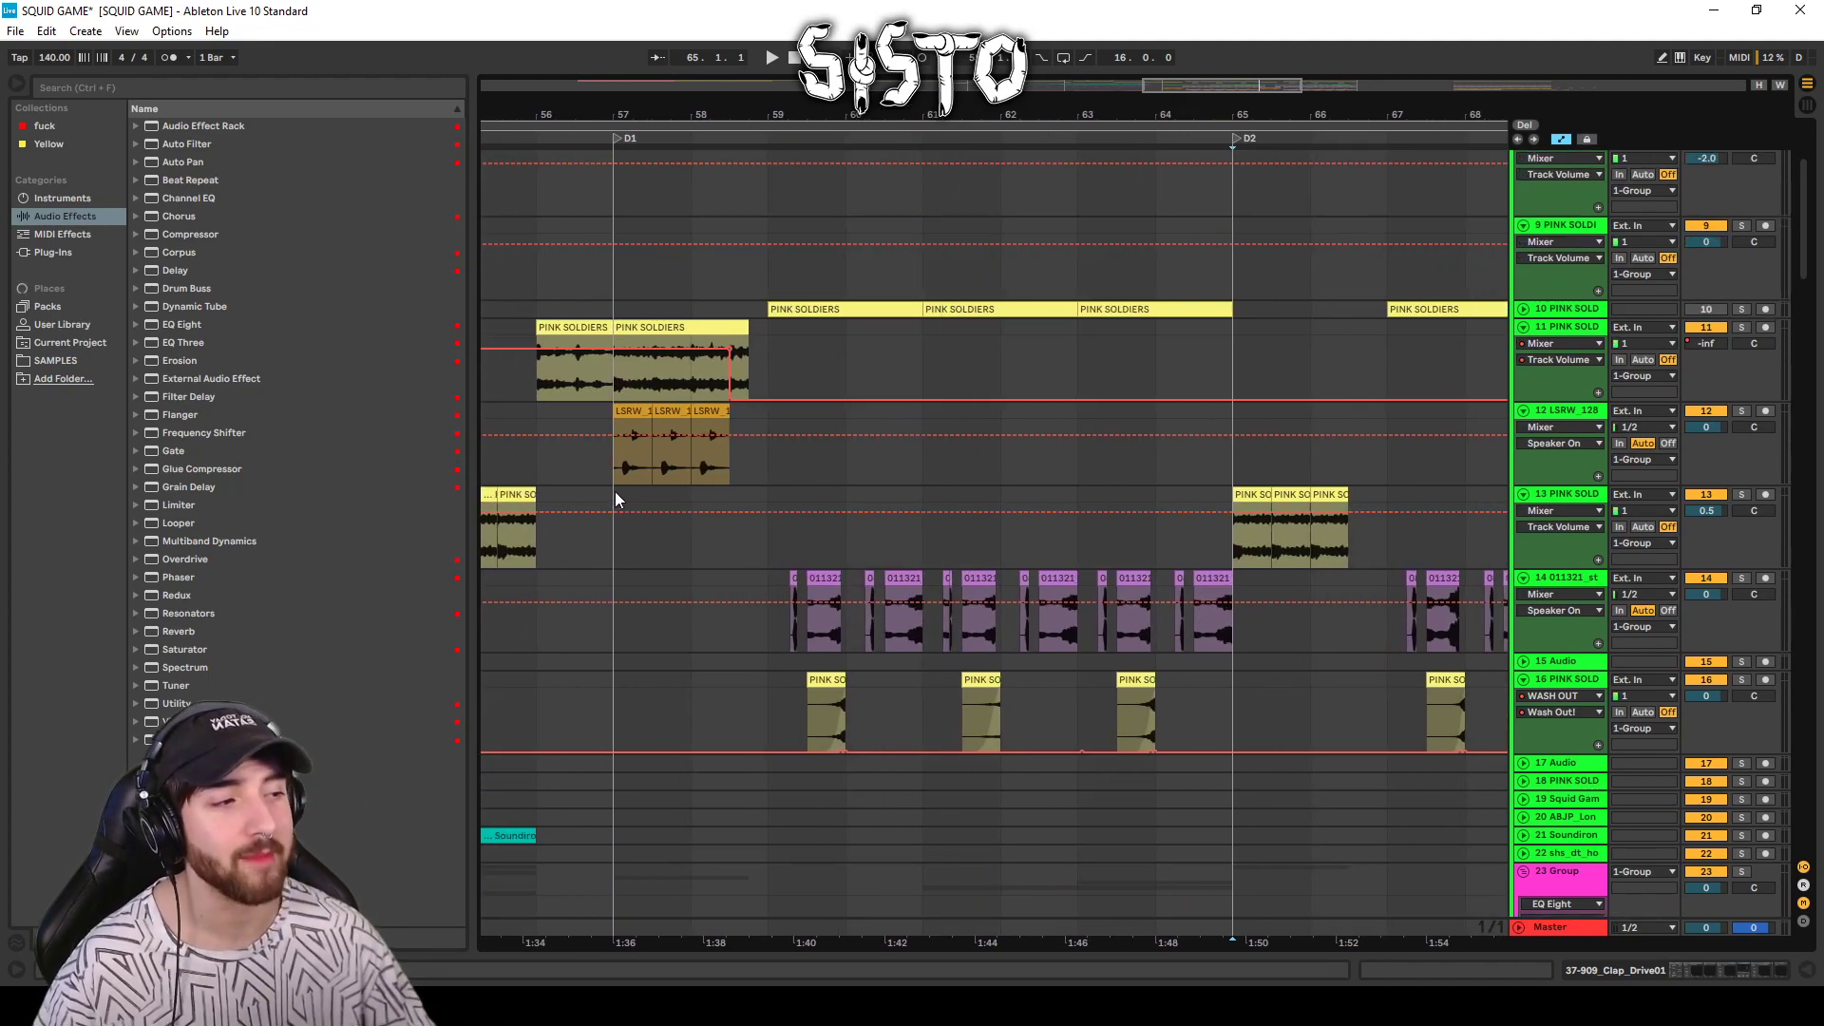
left_click(1247, 495)
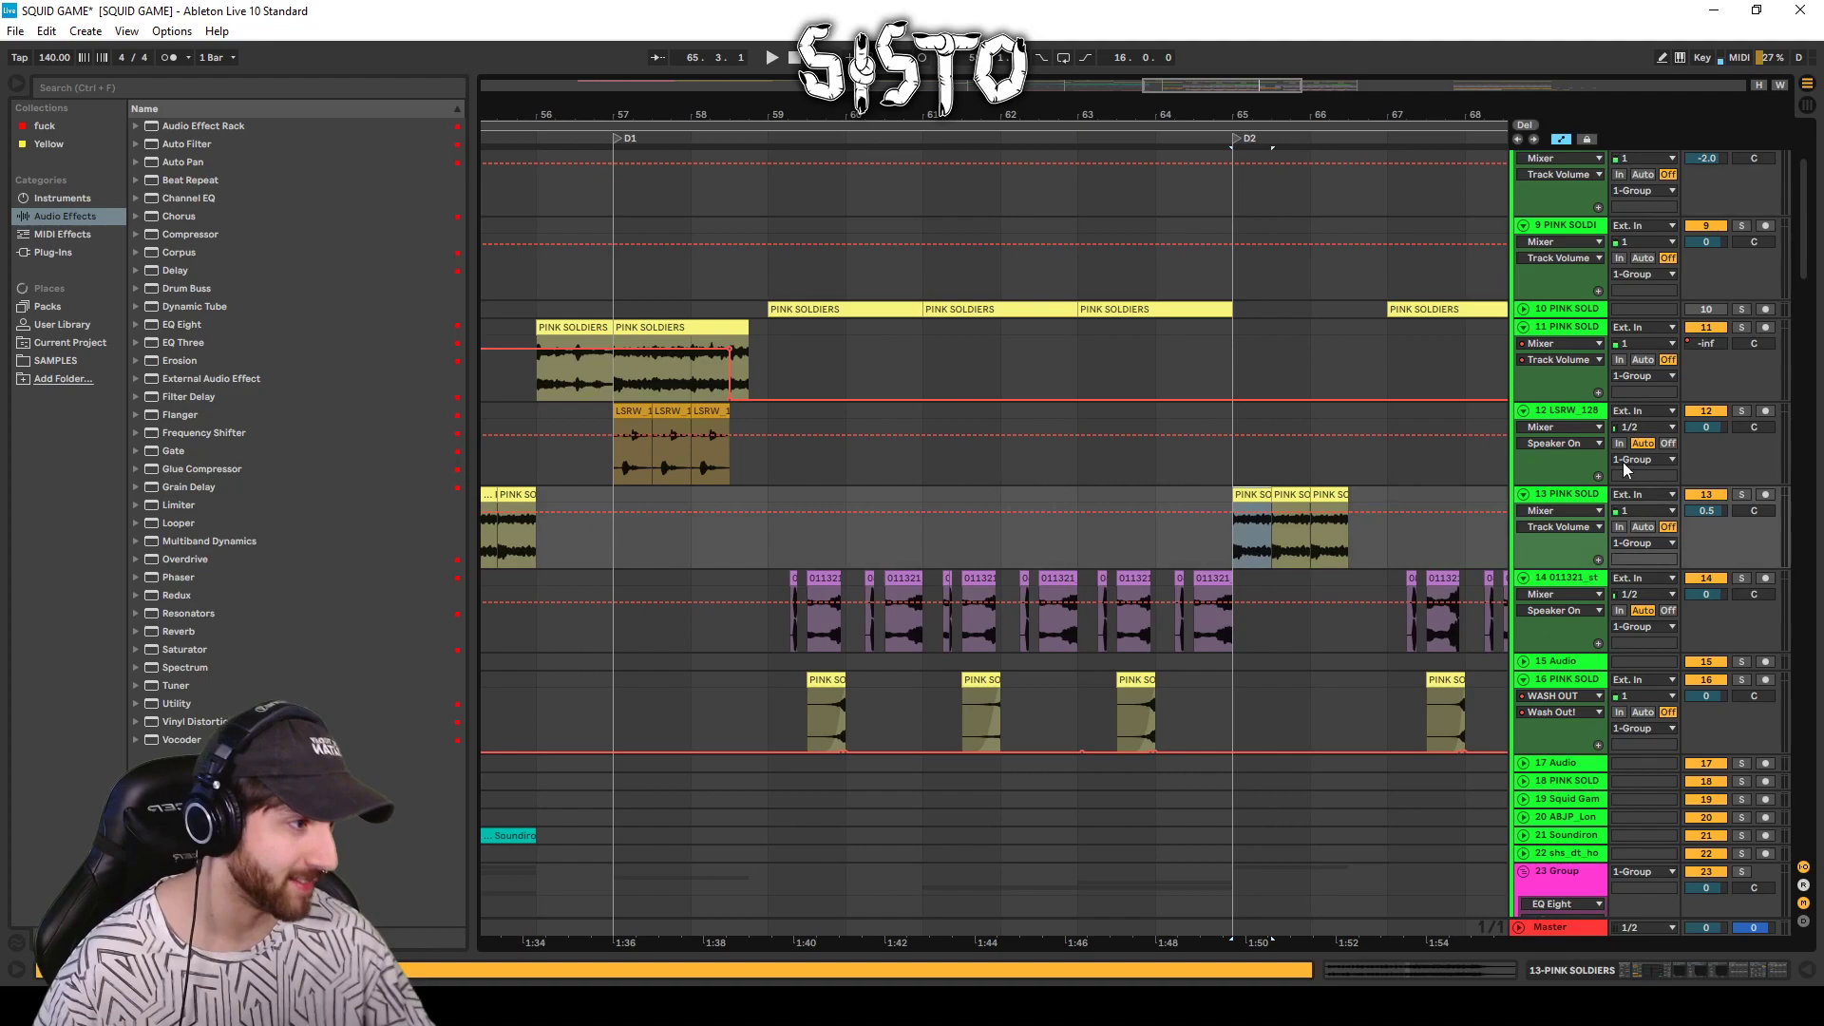
left_click(1740, 495)
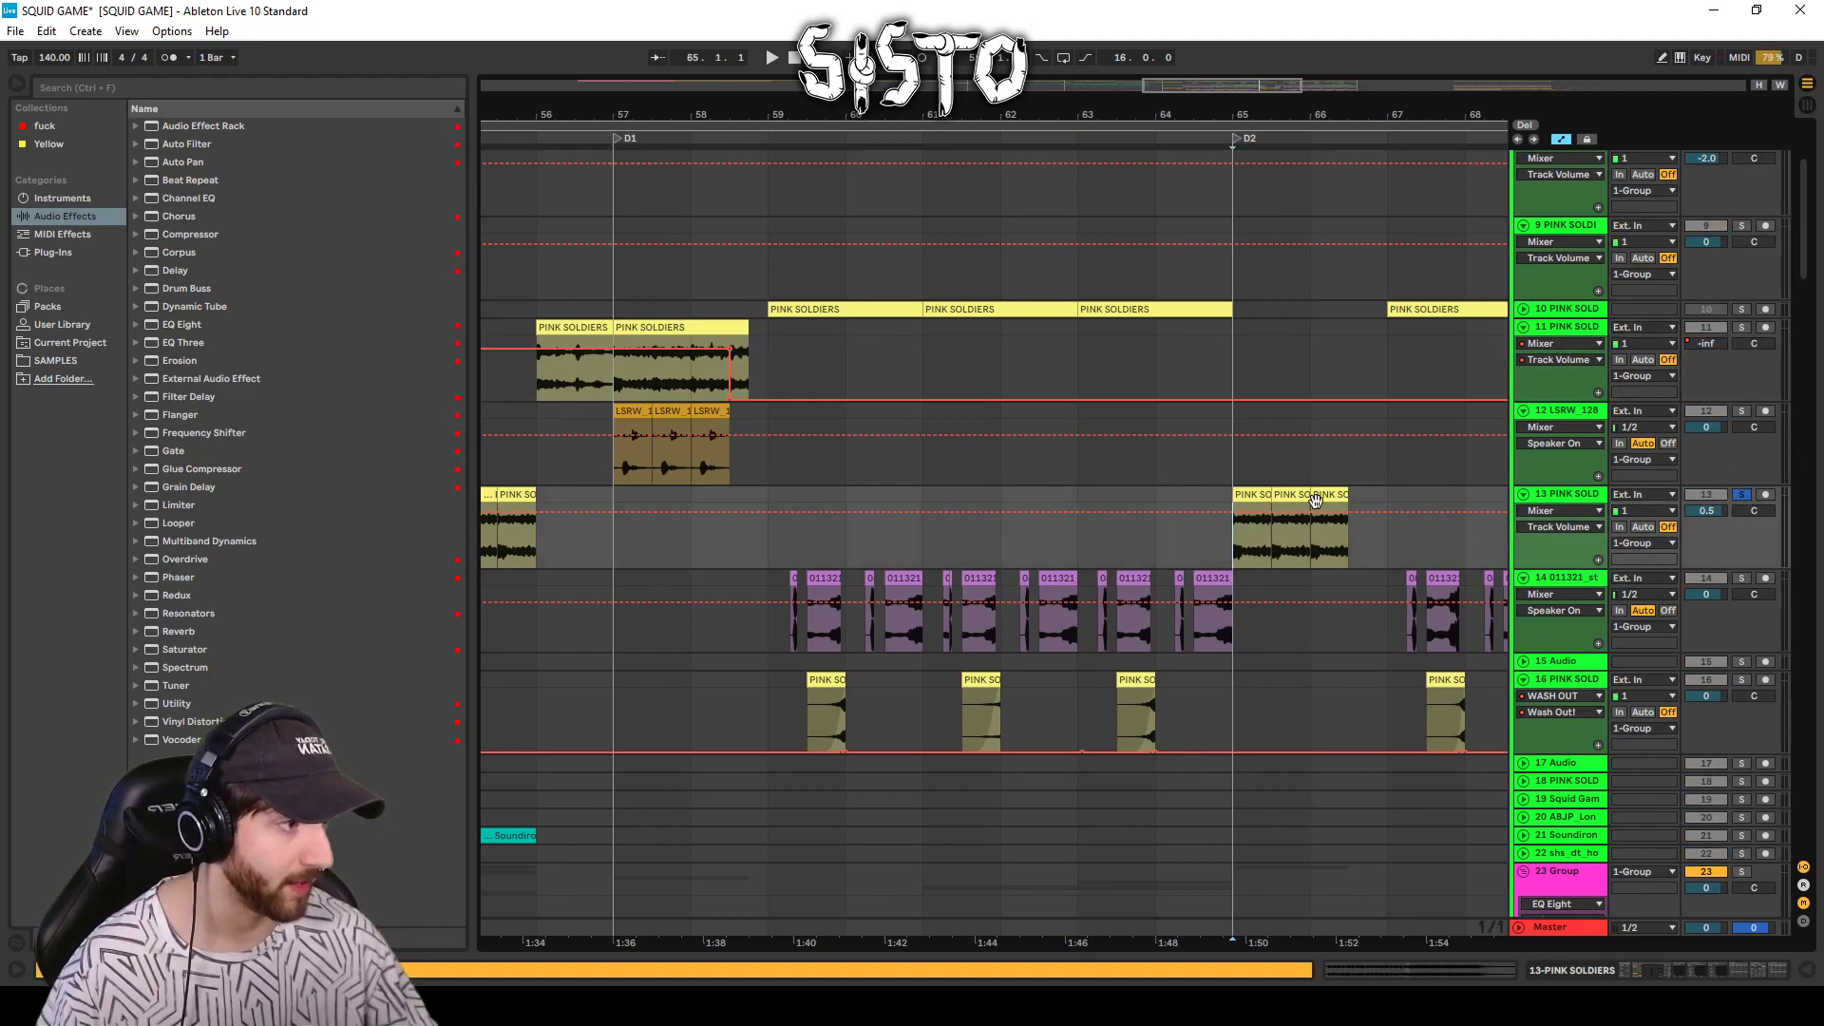
key("space")
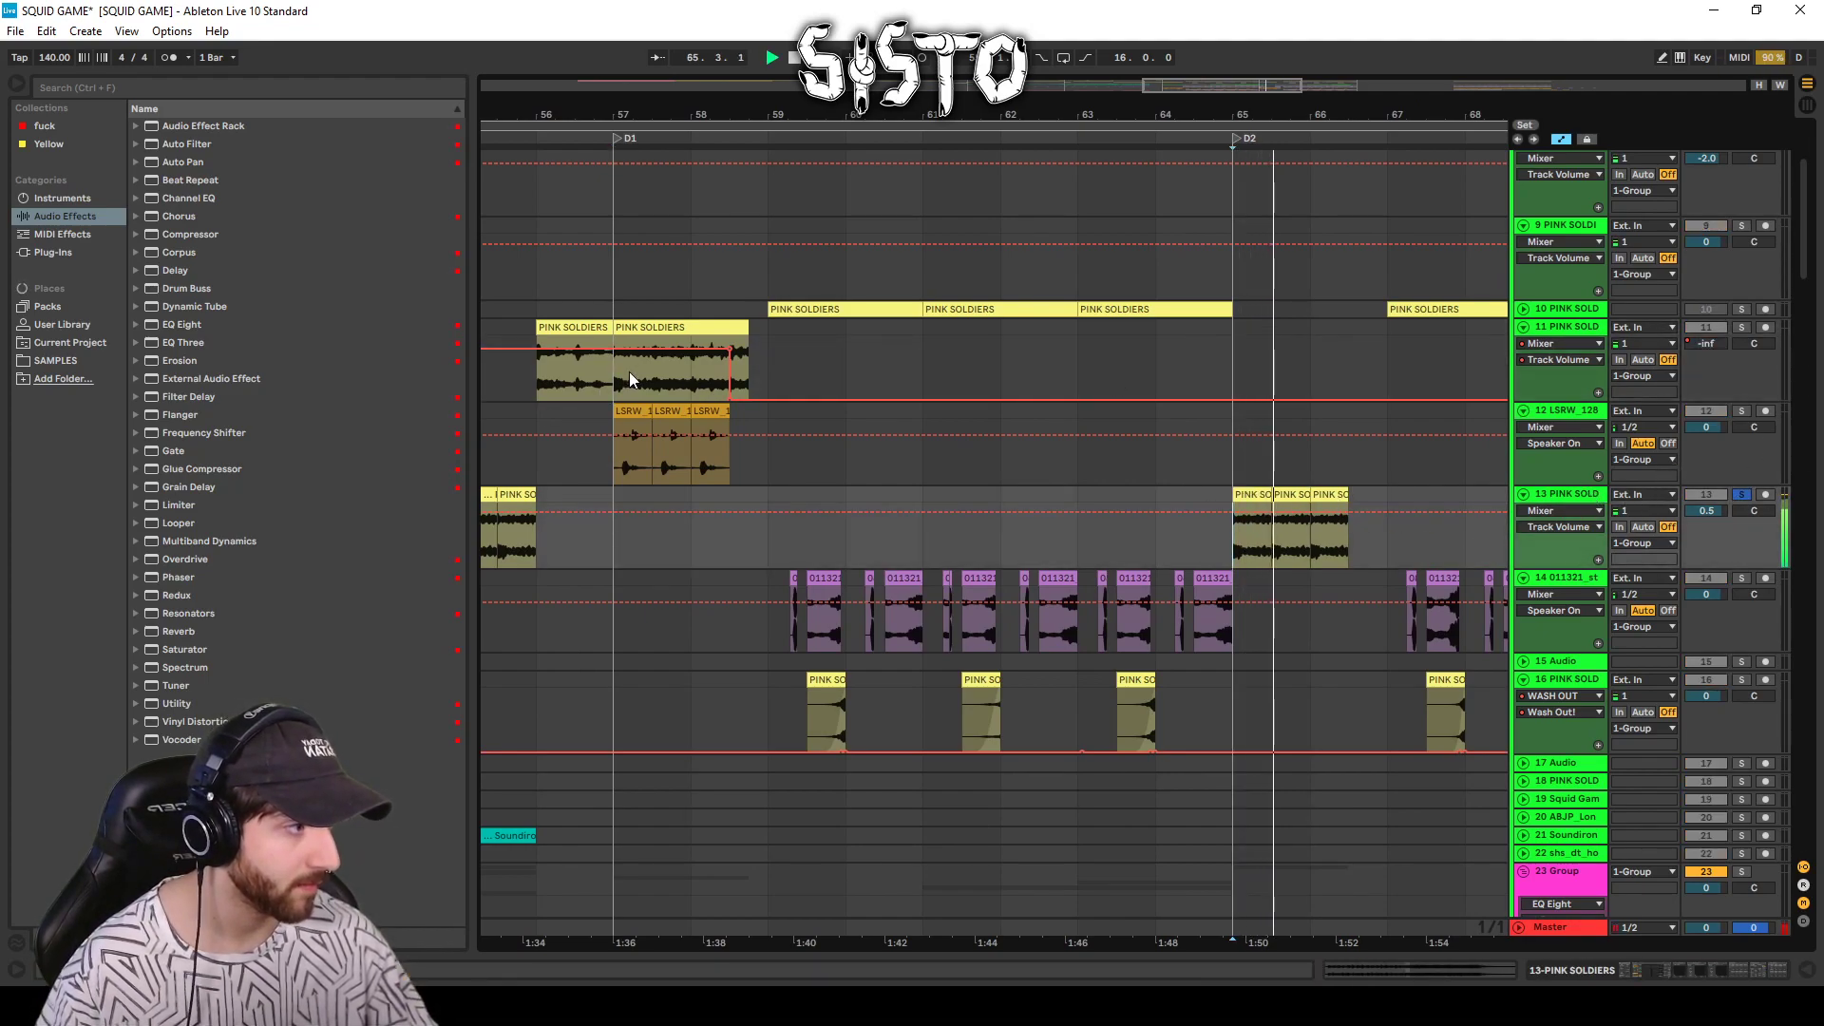
Audition the soloed PINK SOLDIERS clip on track 11 from bar 57, and end the solo.
left_click(1690, 351)
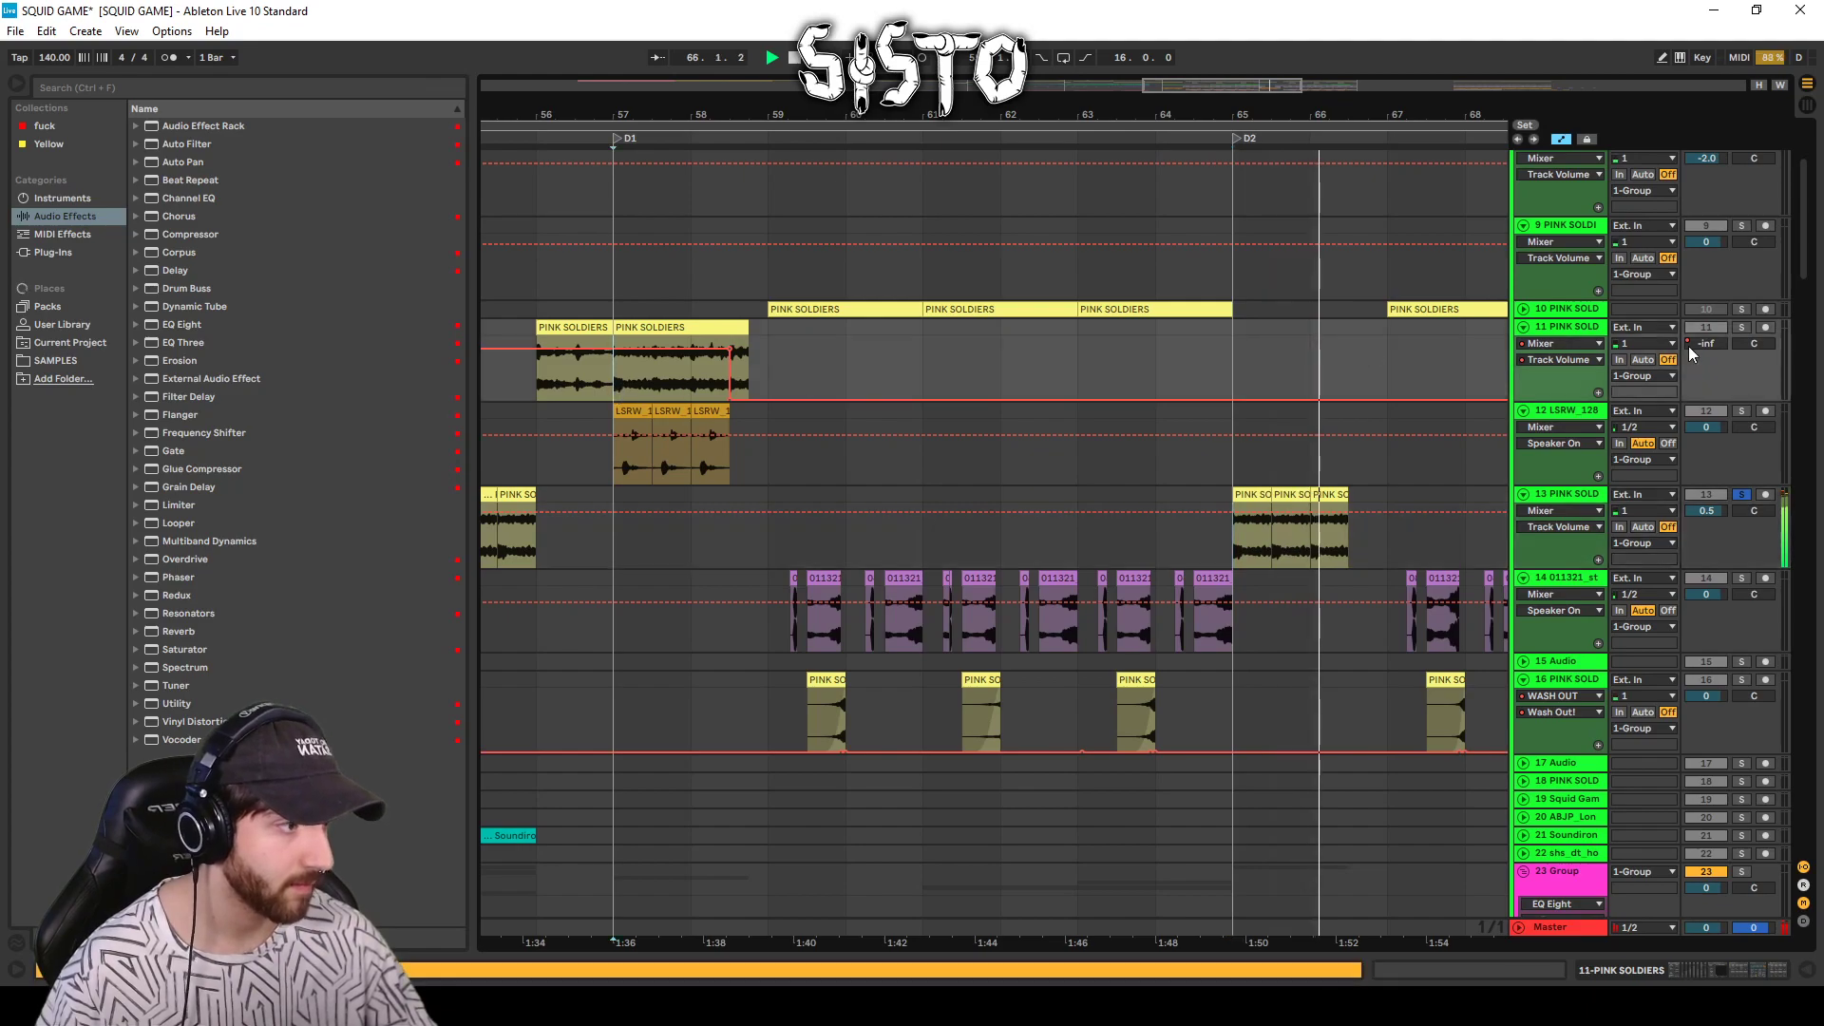
left_click(1740, 326)
key("space")
key("space")
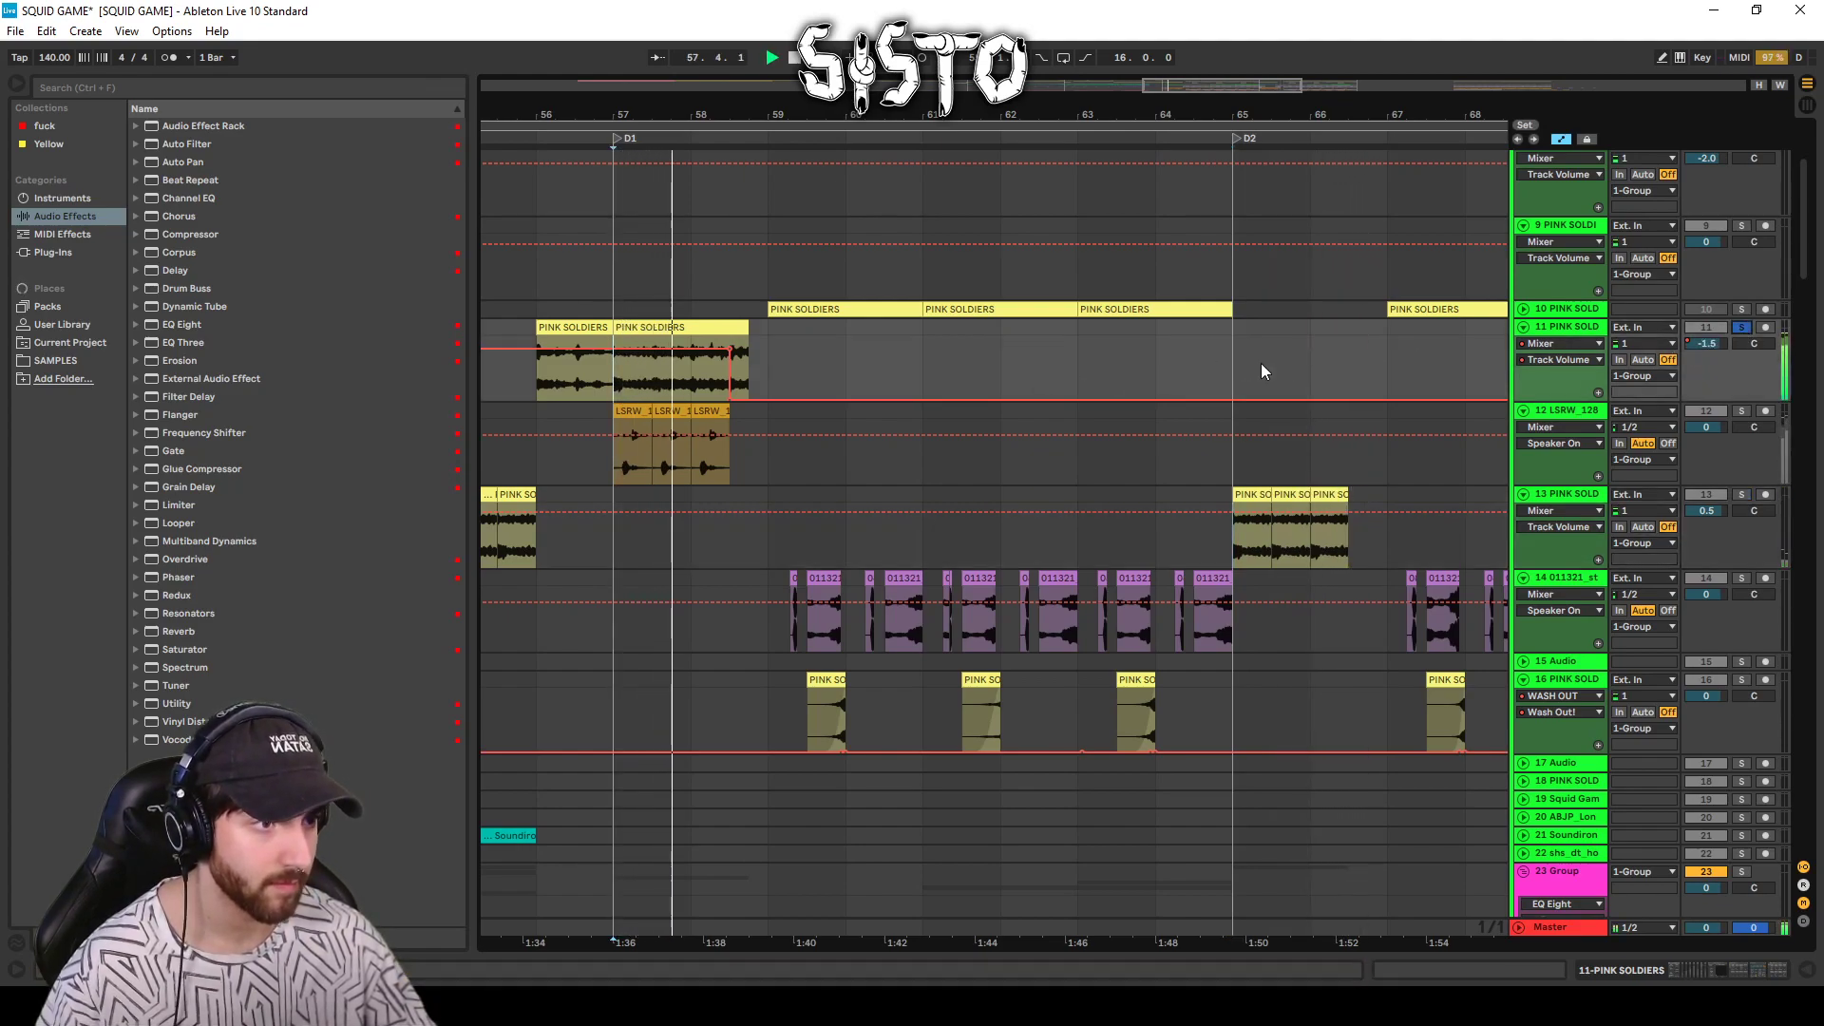
scroll(1509, 359, "down", 2)
key("space")
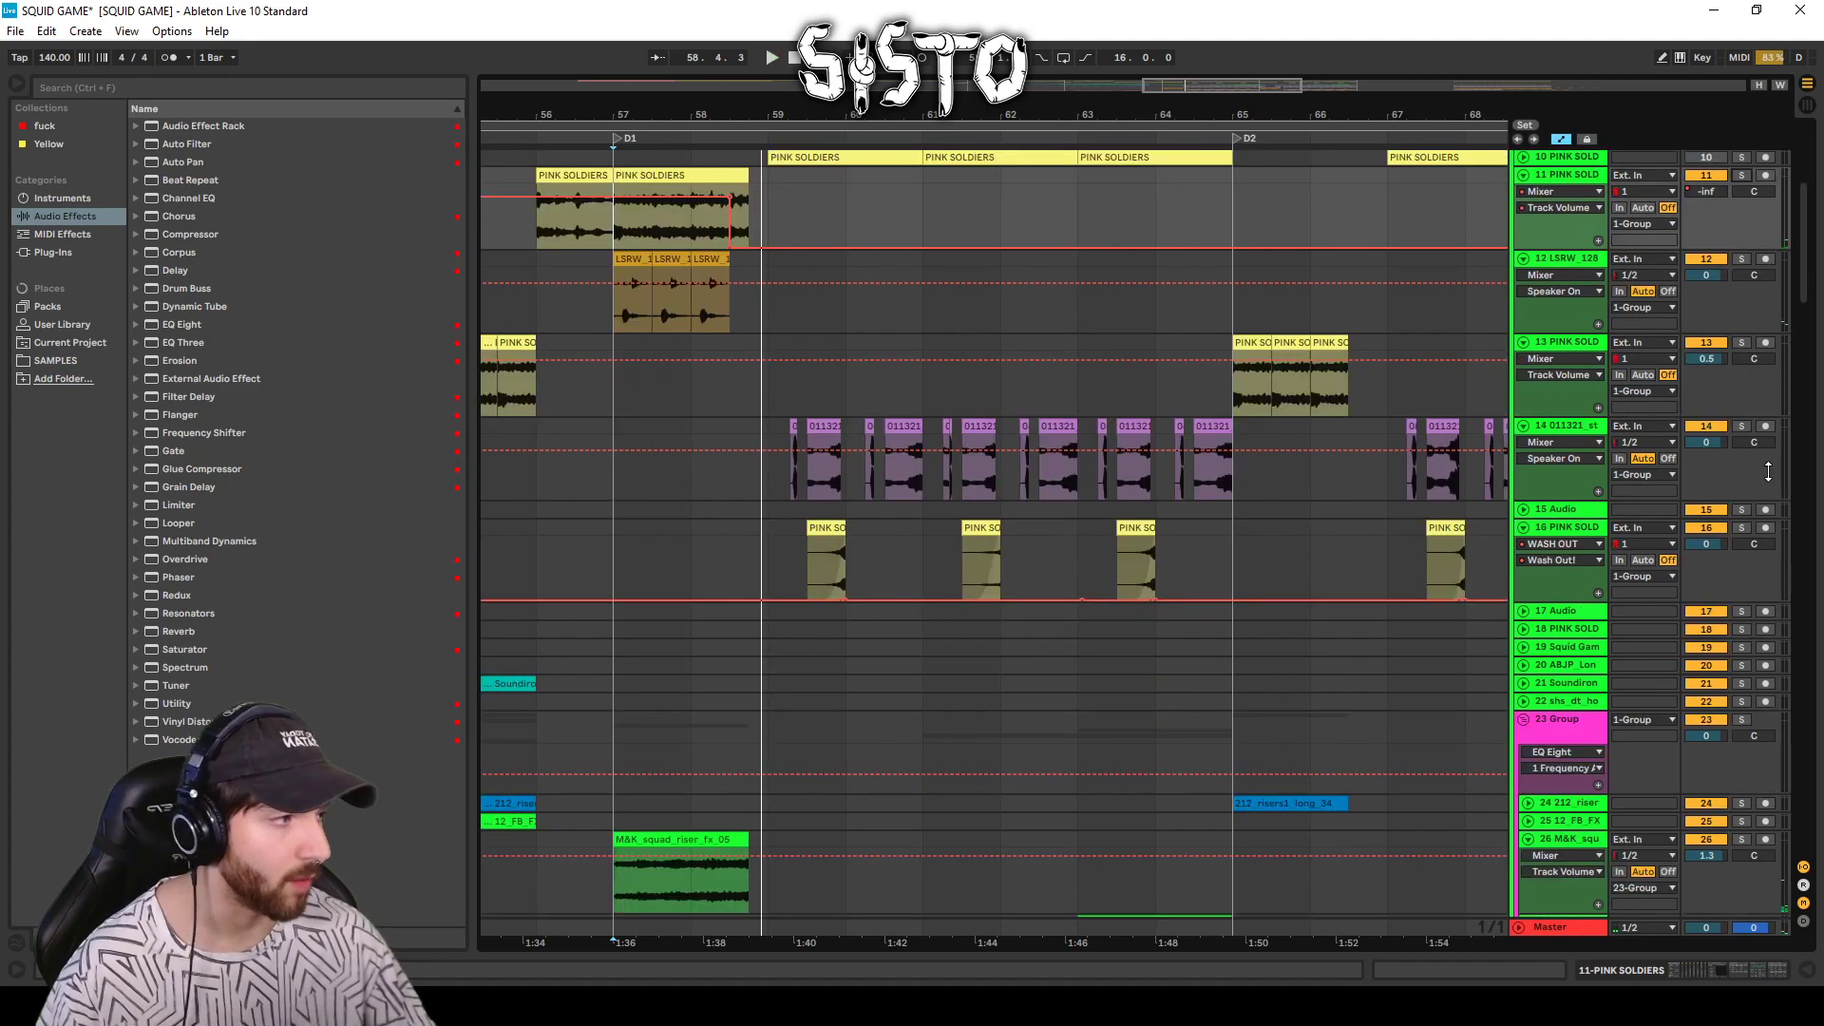
Solo kick track 34 in the drums group and audition its short clip just before bar 59.
left_click_drag(1801, 266, 1758, 540)
scroll(1753, 420, "up", 10)
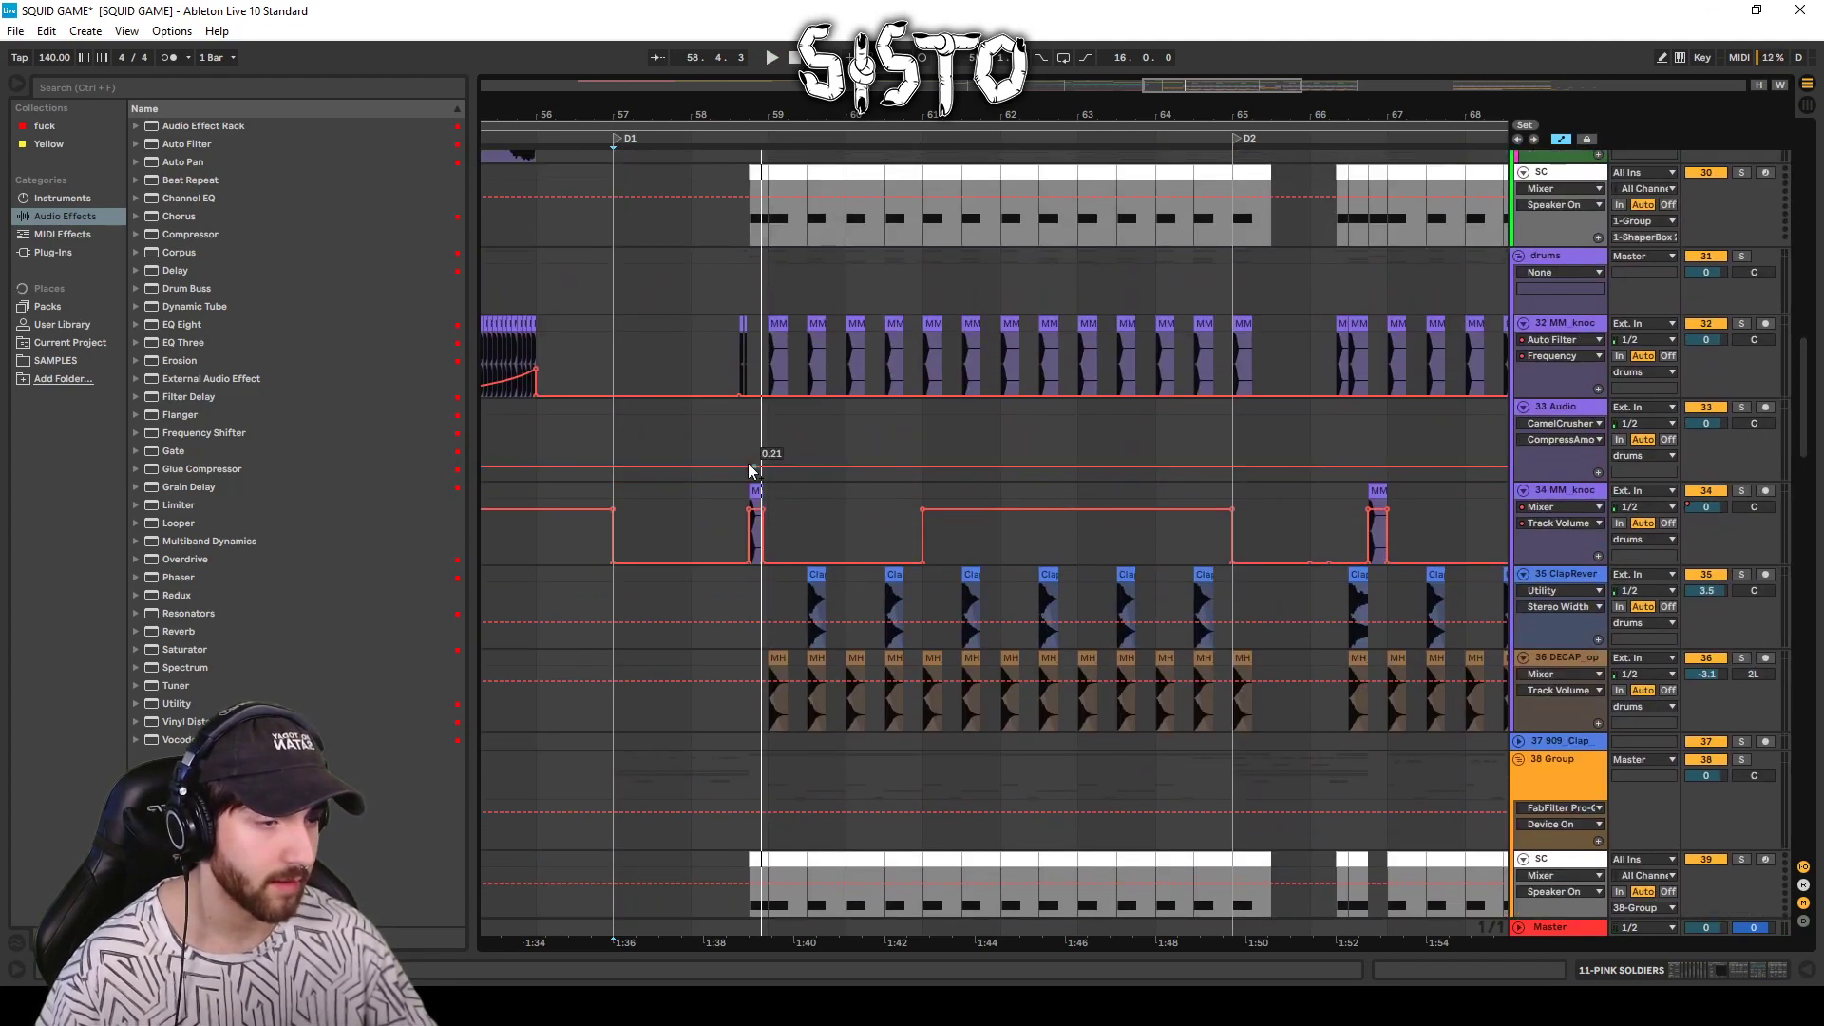
left_click(1741, 490)
key("space")
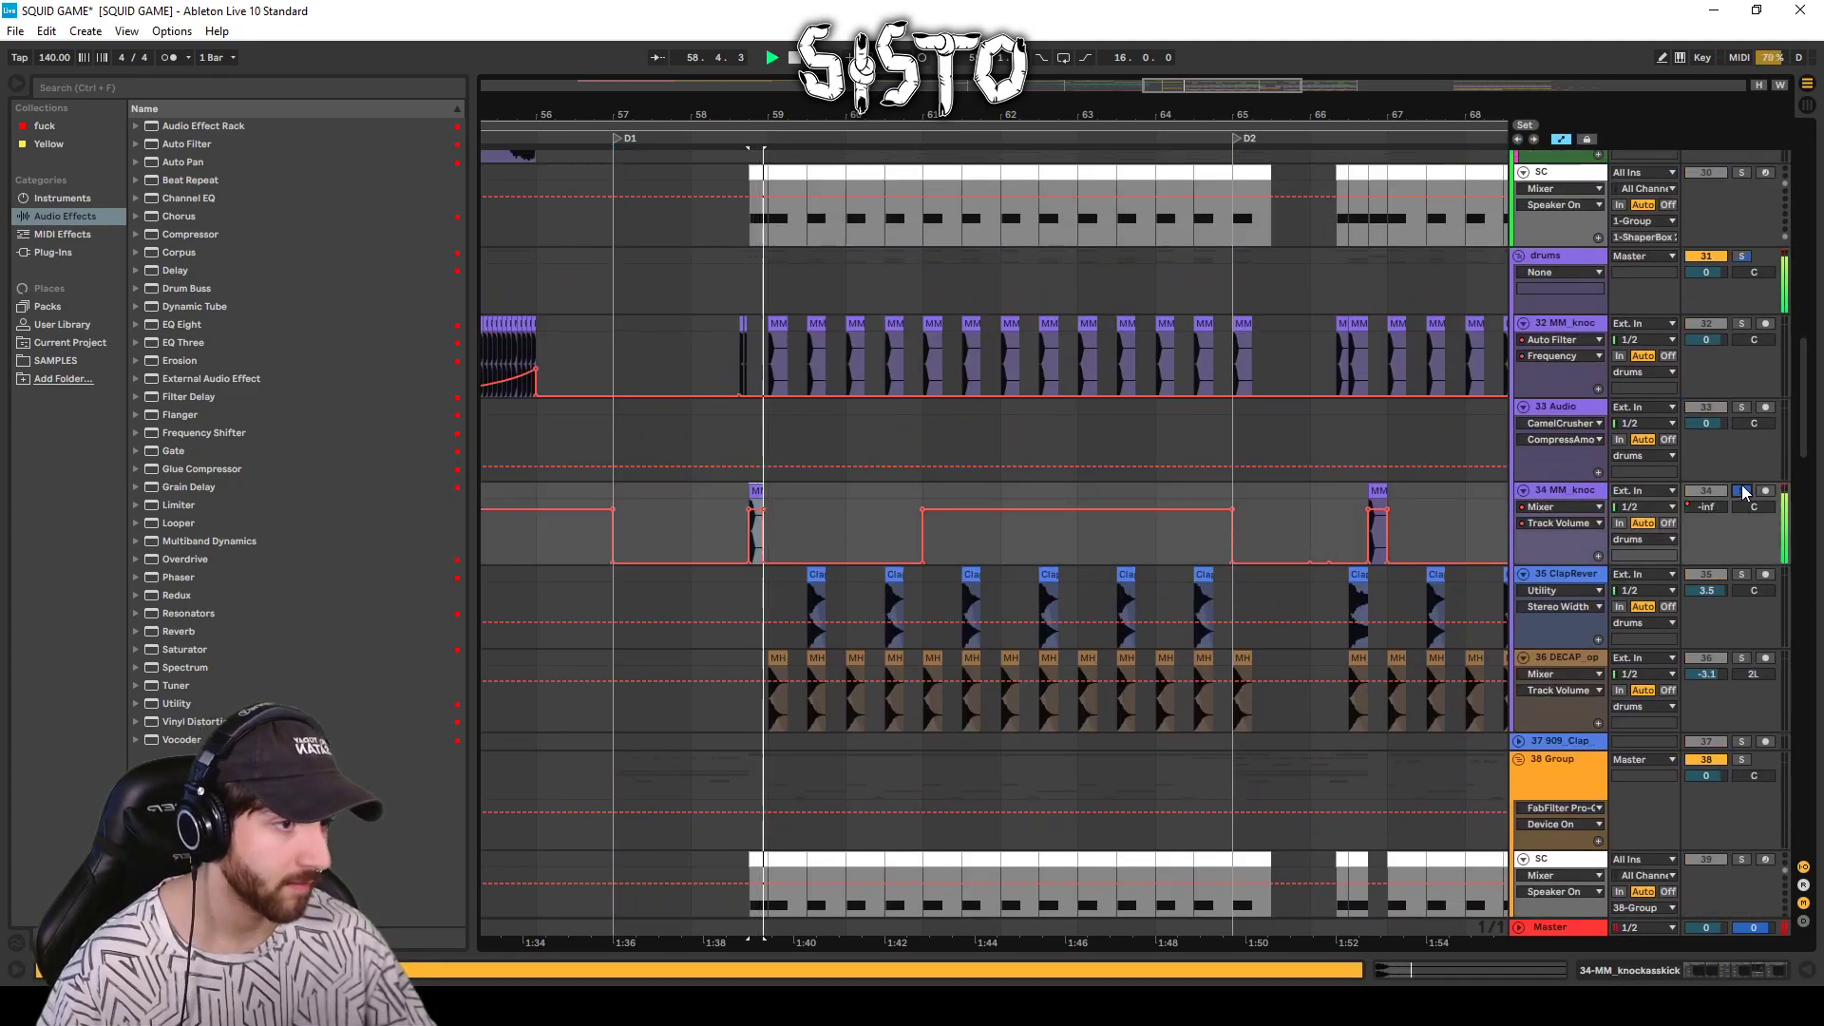
left_click(1565, 406)
double_click(1568, 491)
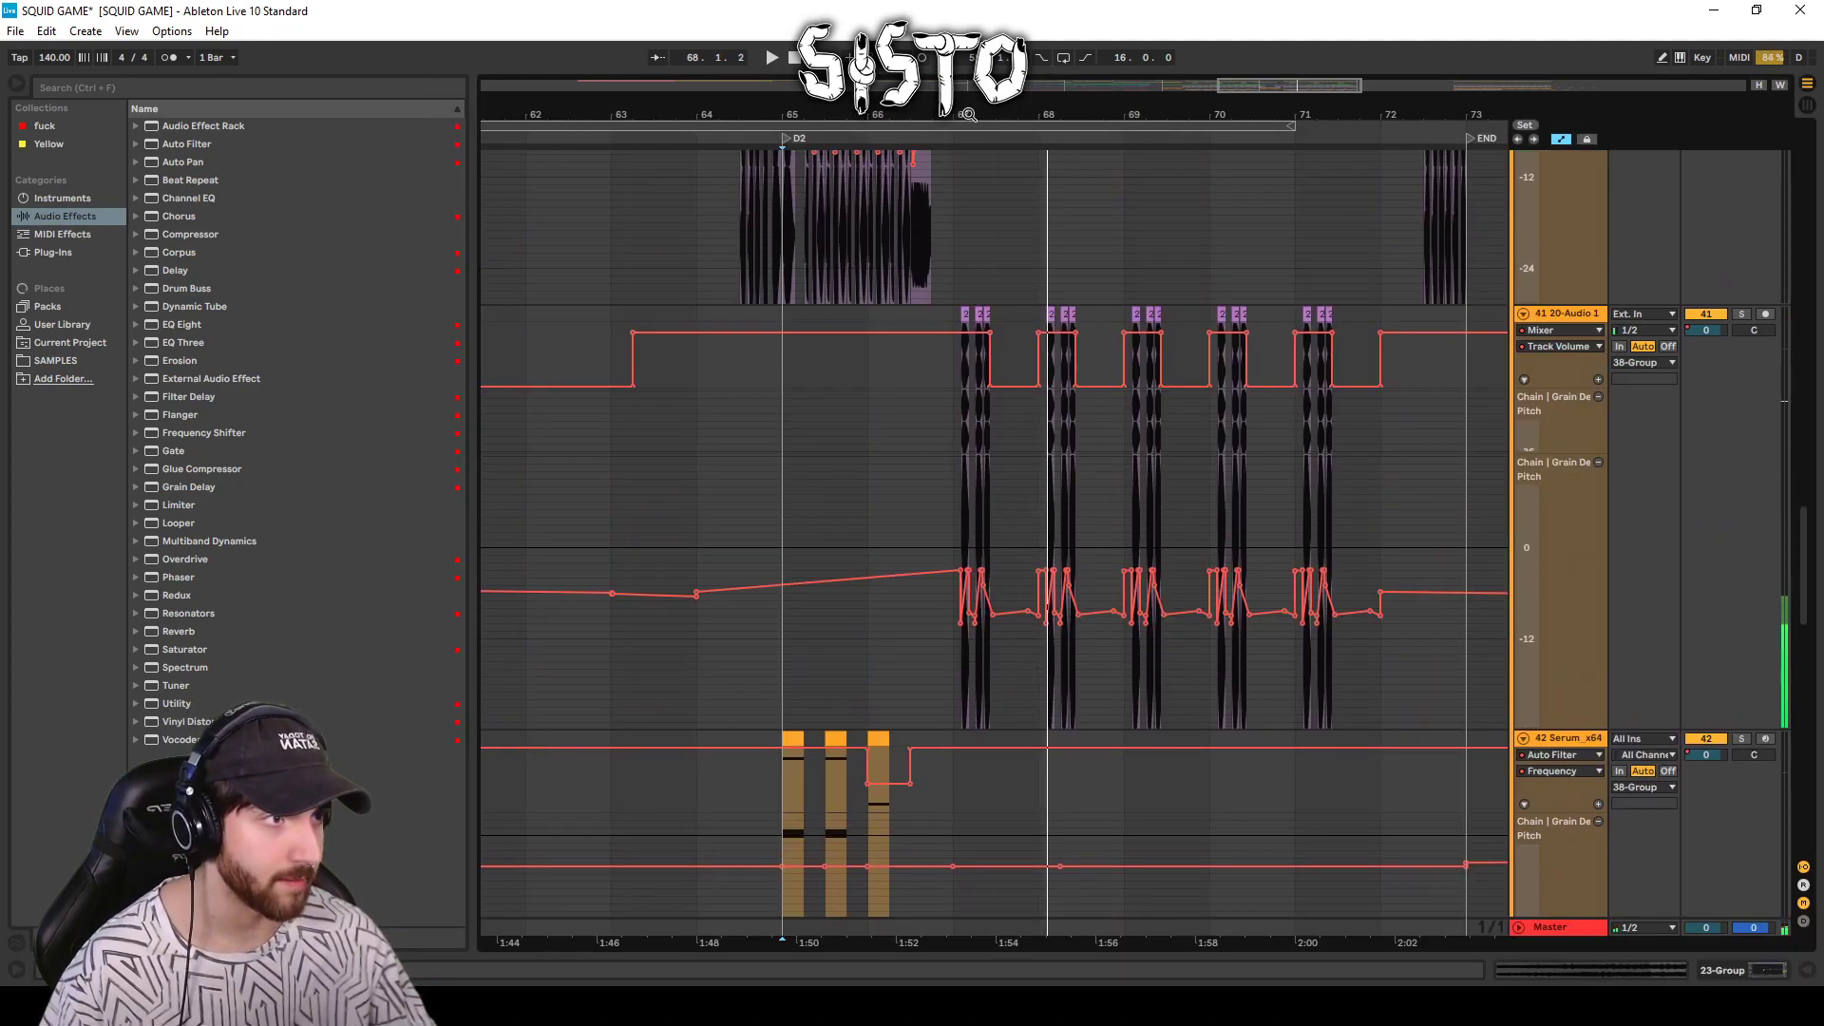
Play the first drop from the Serum clip on track 48 at bar 59.
left_click_drag(967, 114, 1219, 180)
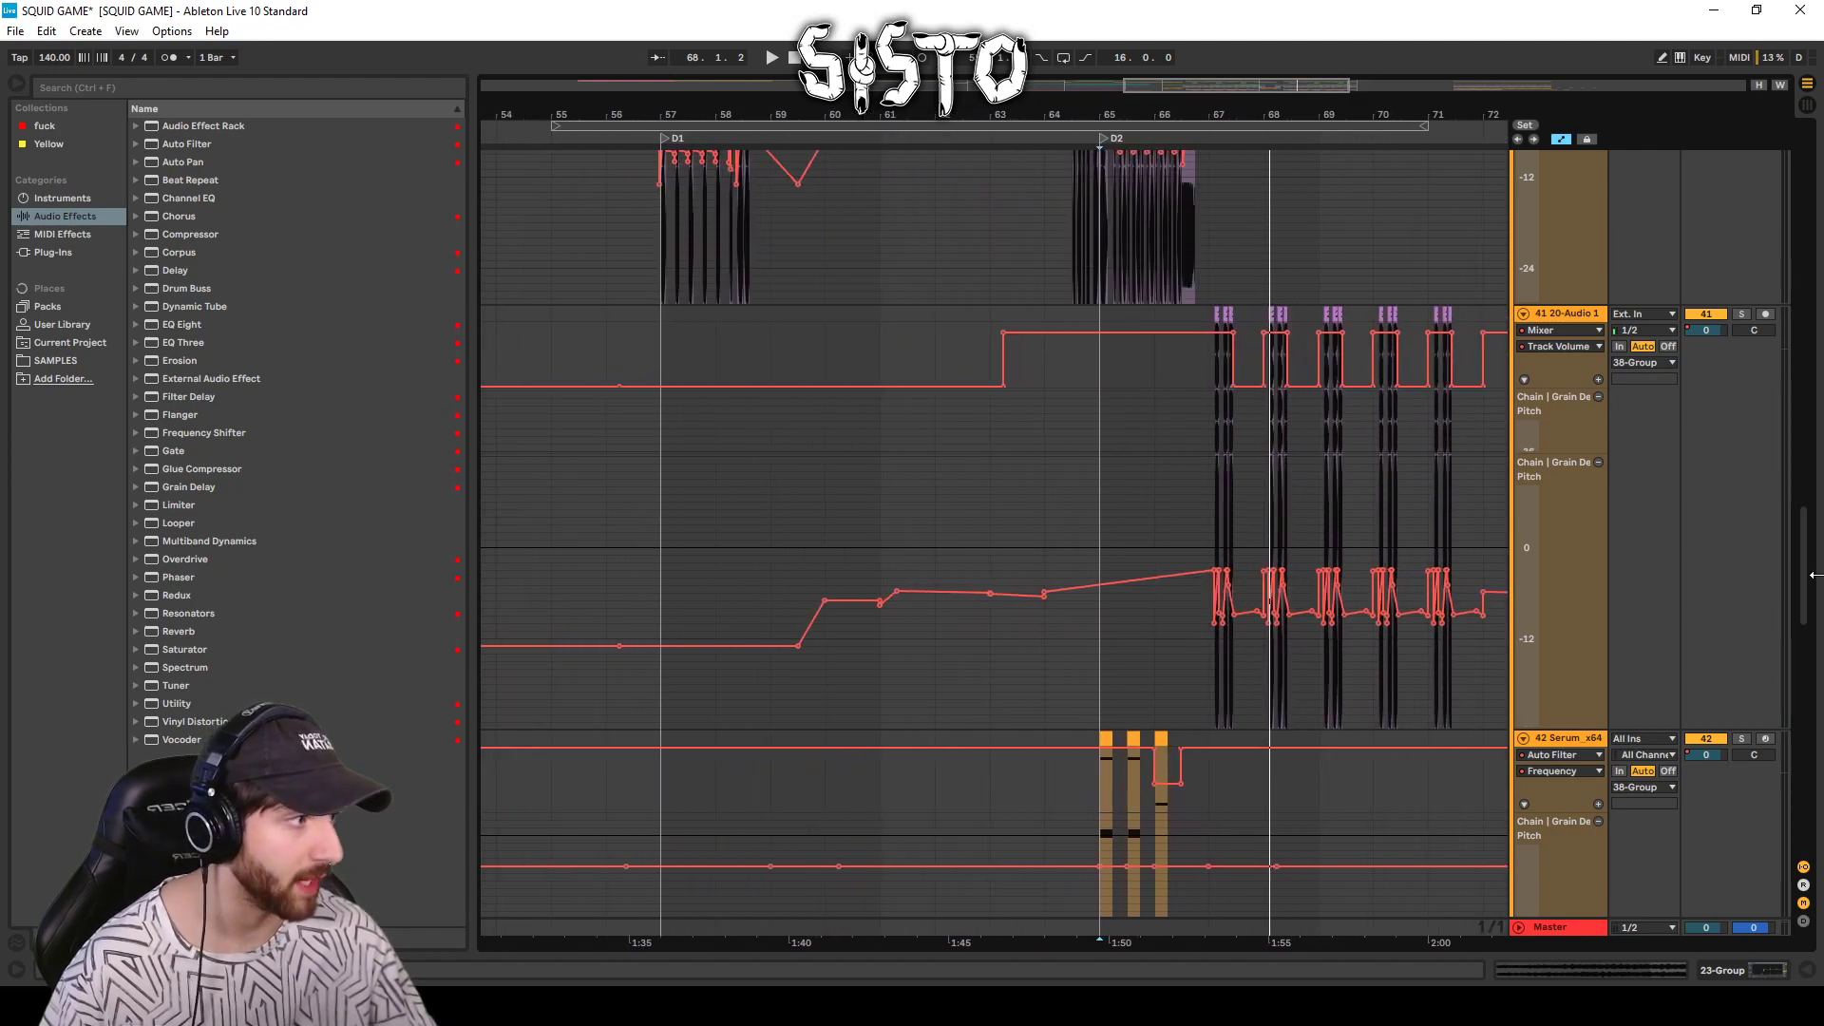
left_click_drag(1804, 591, 1803, 745)
left_click(775, 409)
key("space")
scroll(1468, 379, "up", 3)
Play the second drop from bar 67, starting at the audio chops on track 41.
left_click(1209, 346)
key("space")
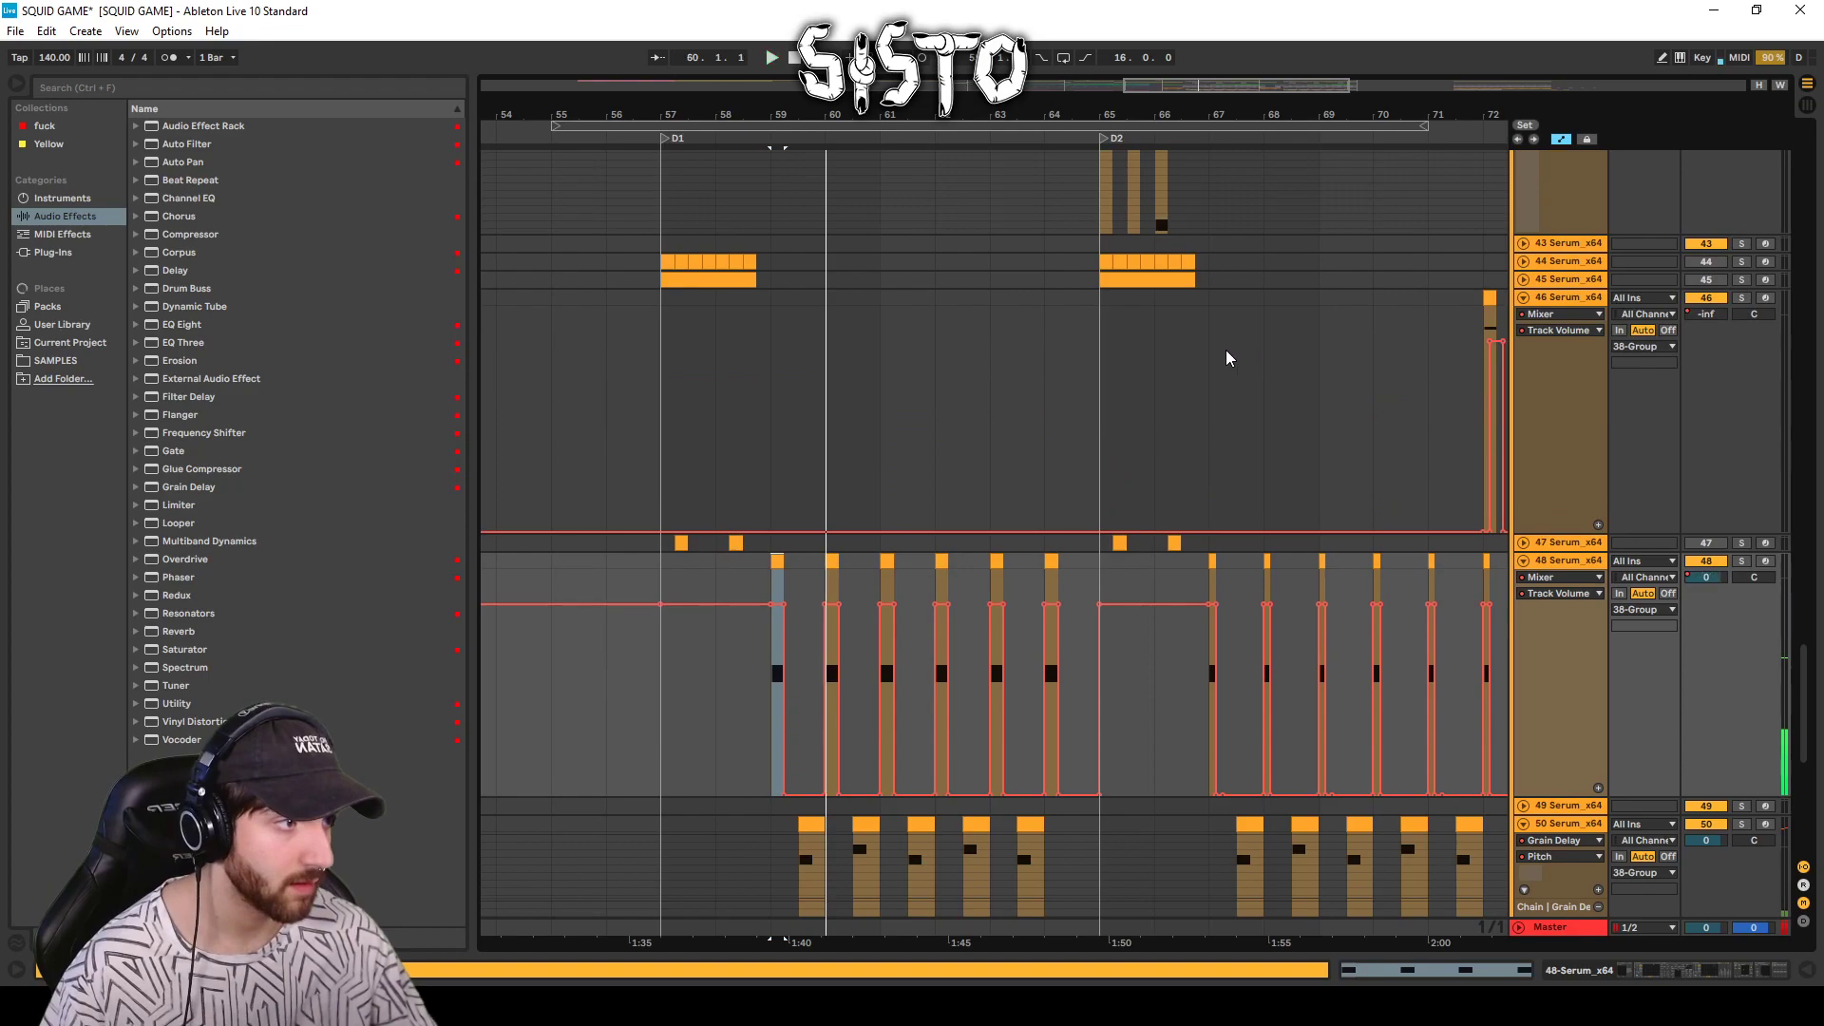
scroll(1305, 310, "up", 12)
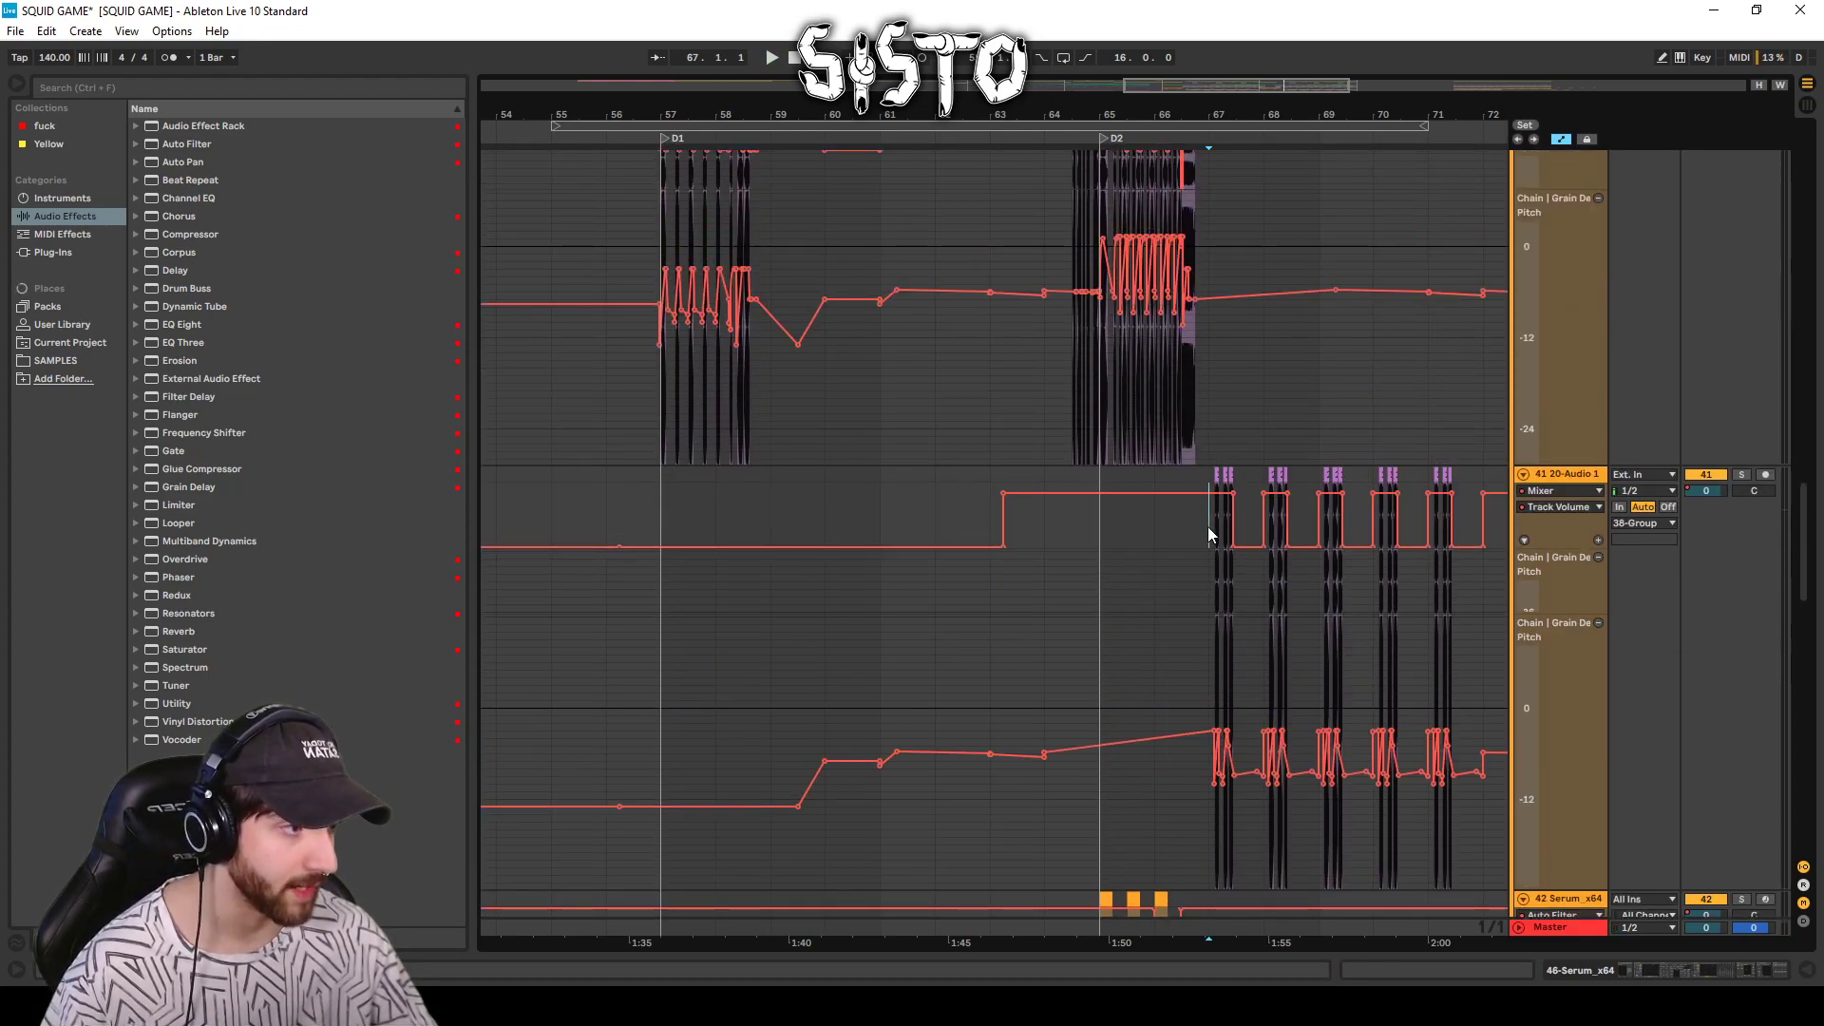
left_click(1209, 526)
key("space")
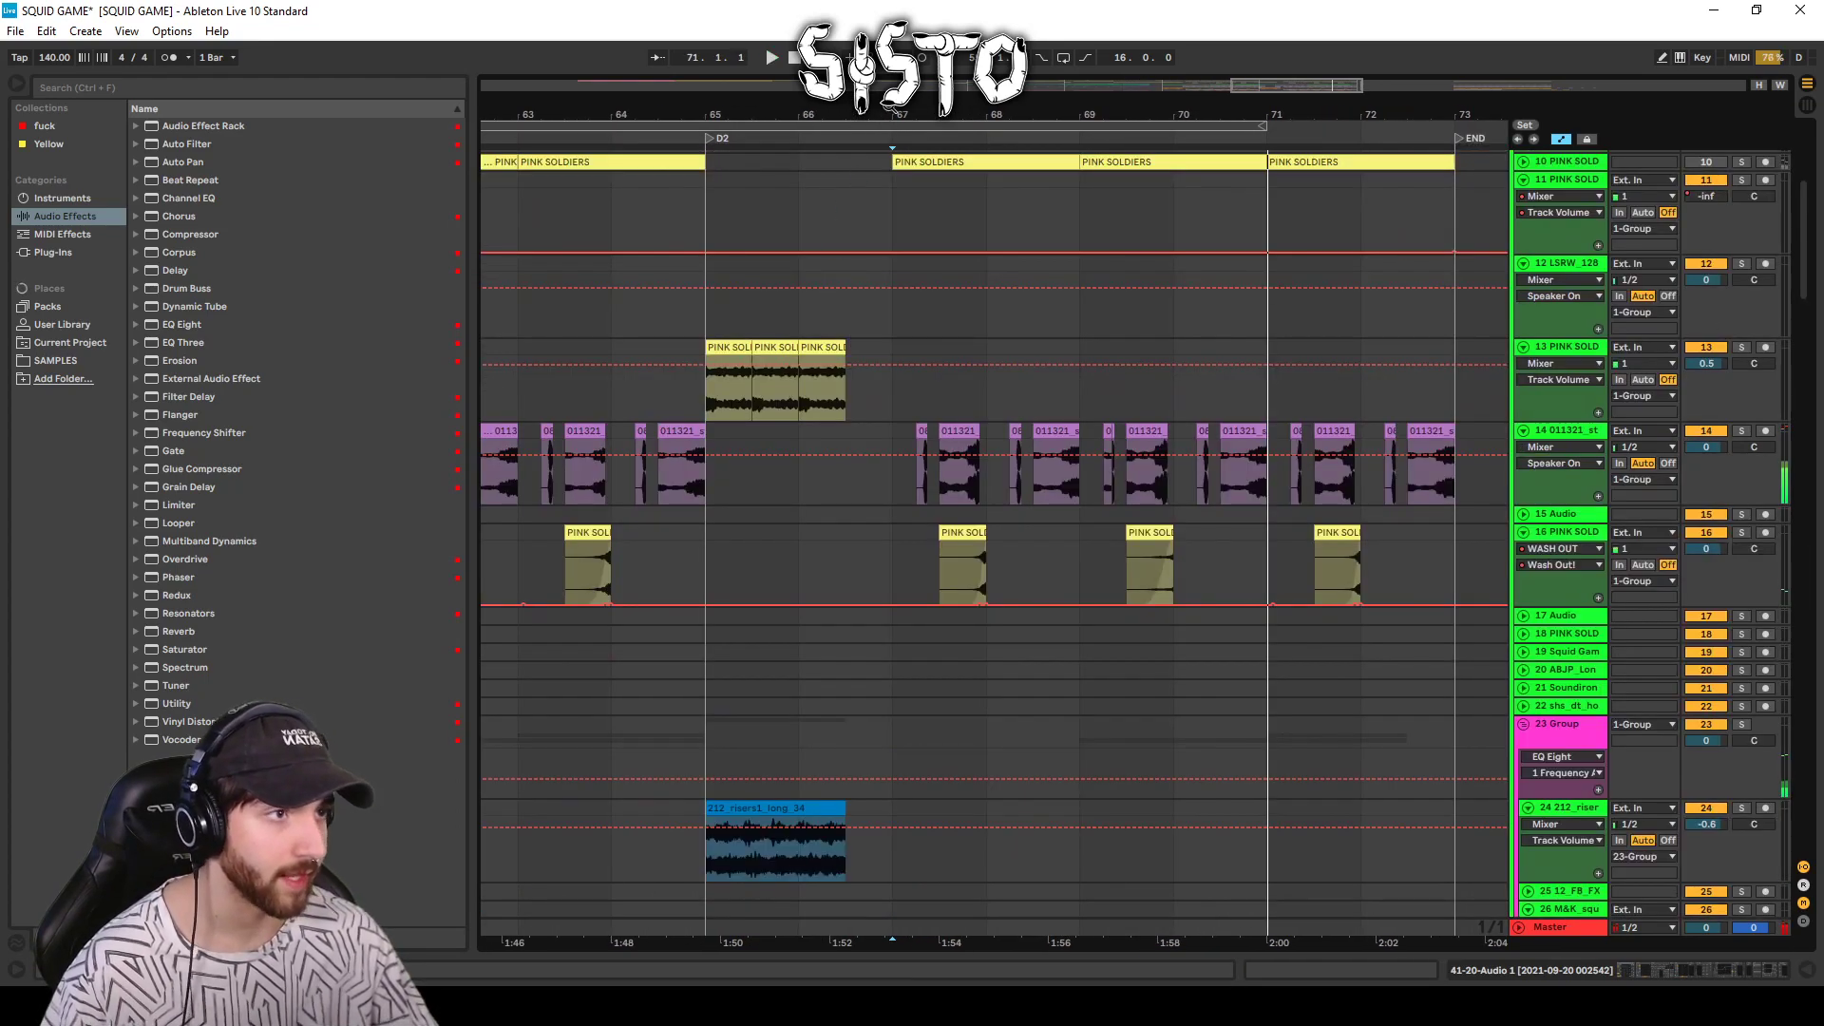
Open the standing wave clip on track 14 at bar 59.3, and play the soloed clip at bar 67.3.
left_click_drag(1135, 142, 1120, 145)
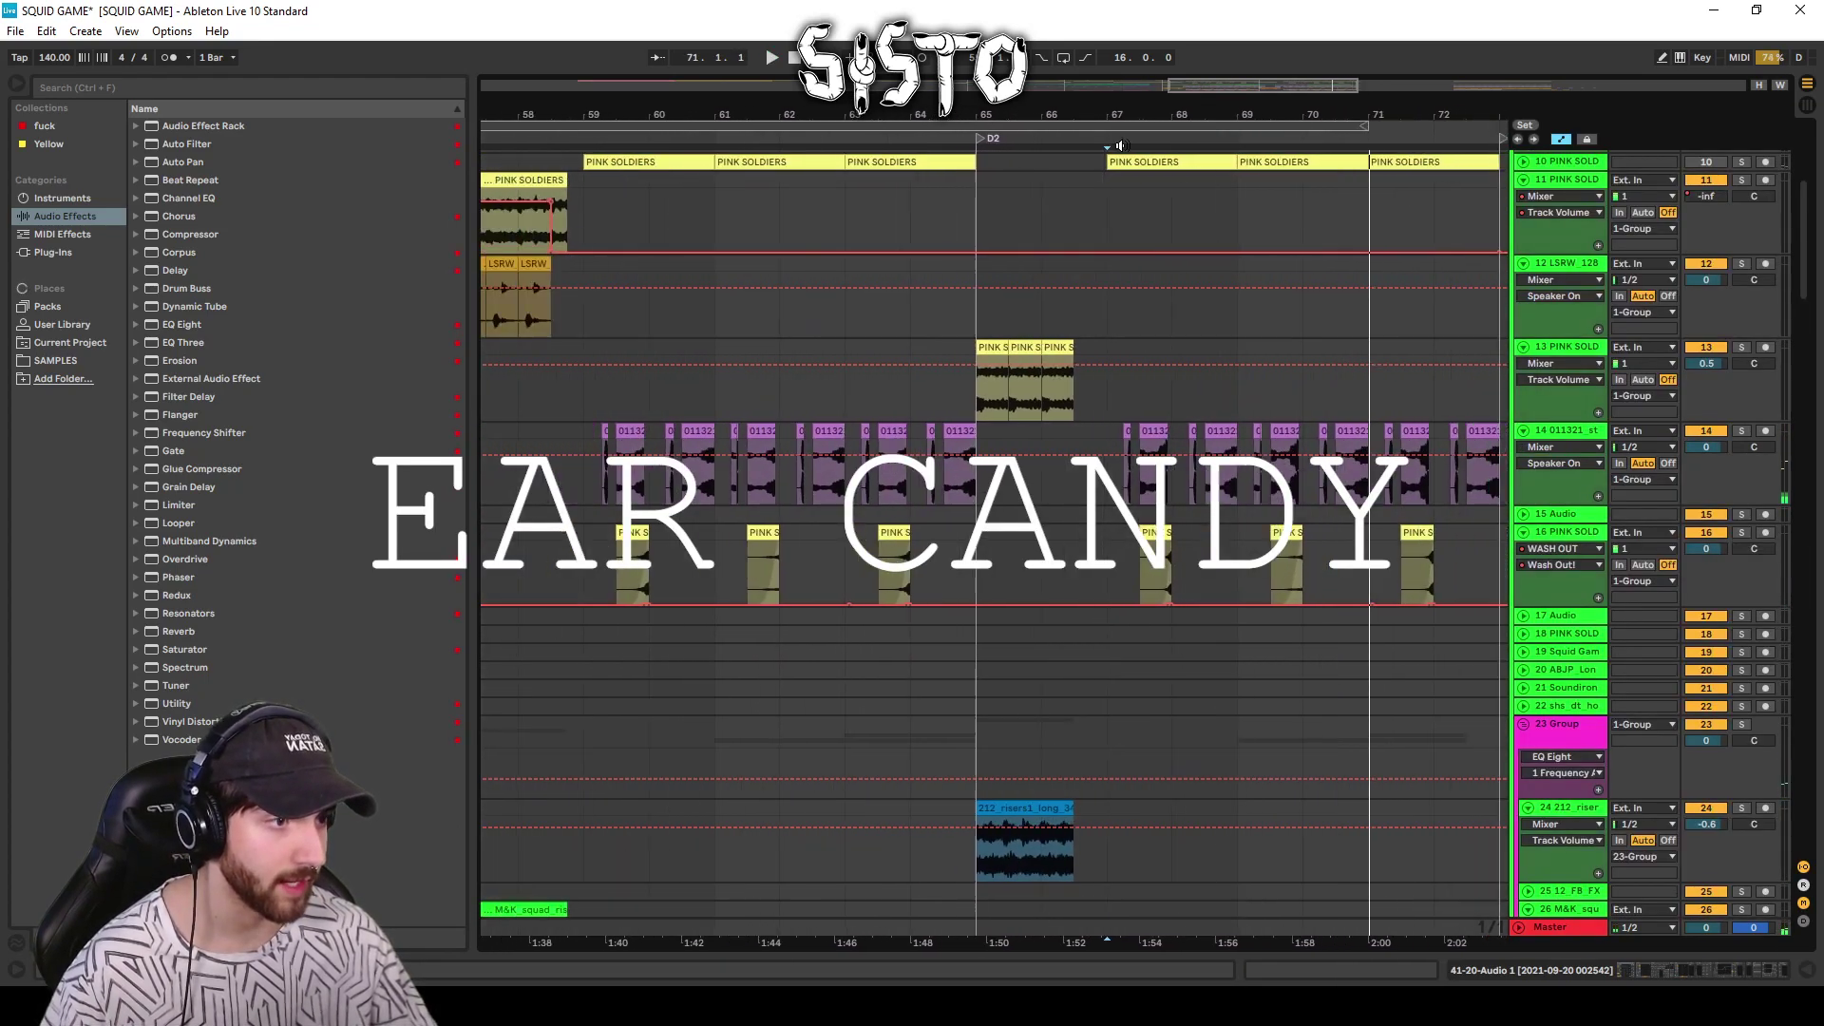
double_click(631, 447)
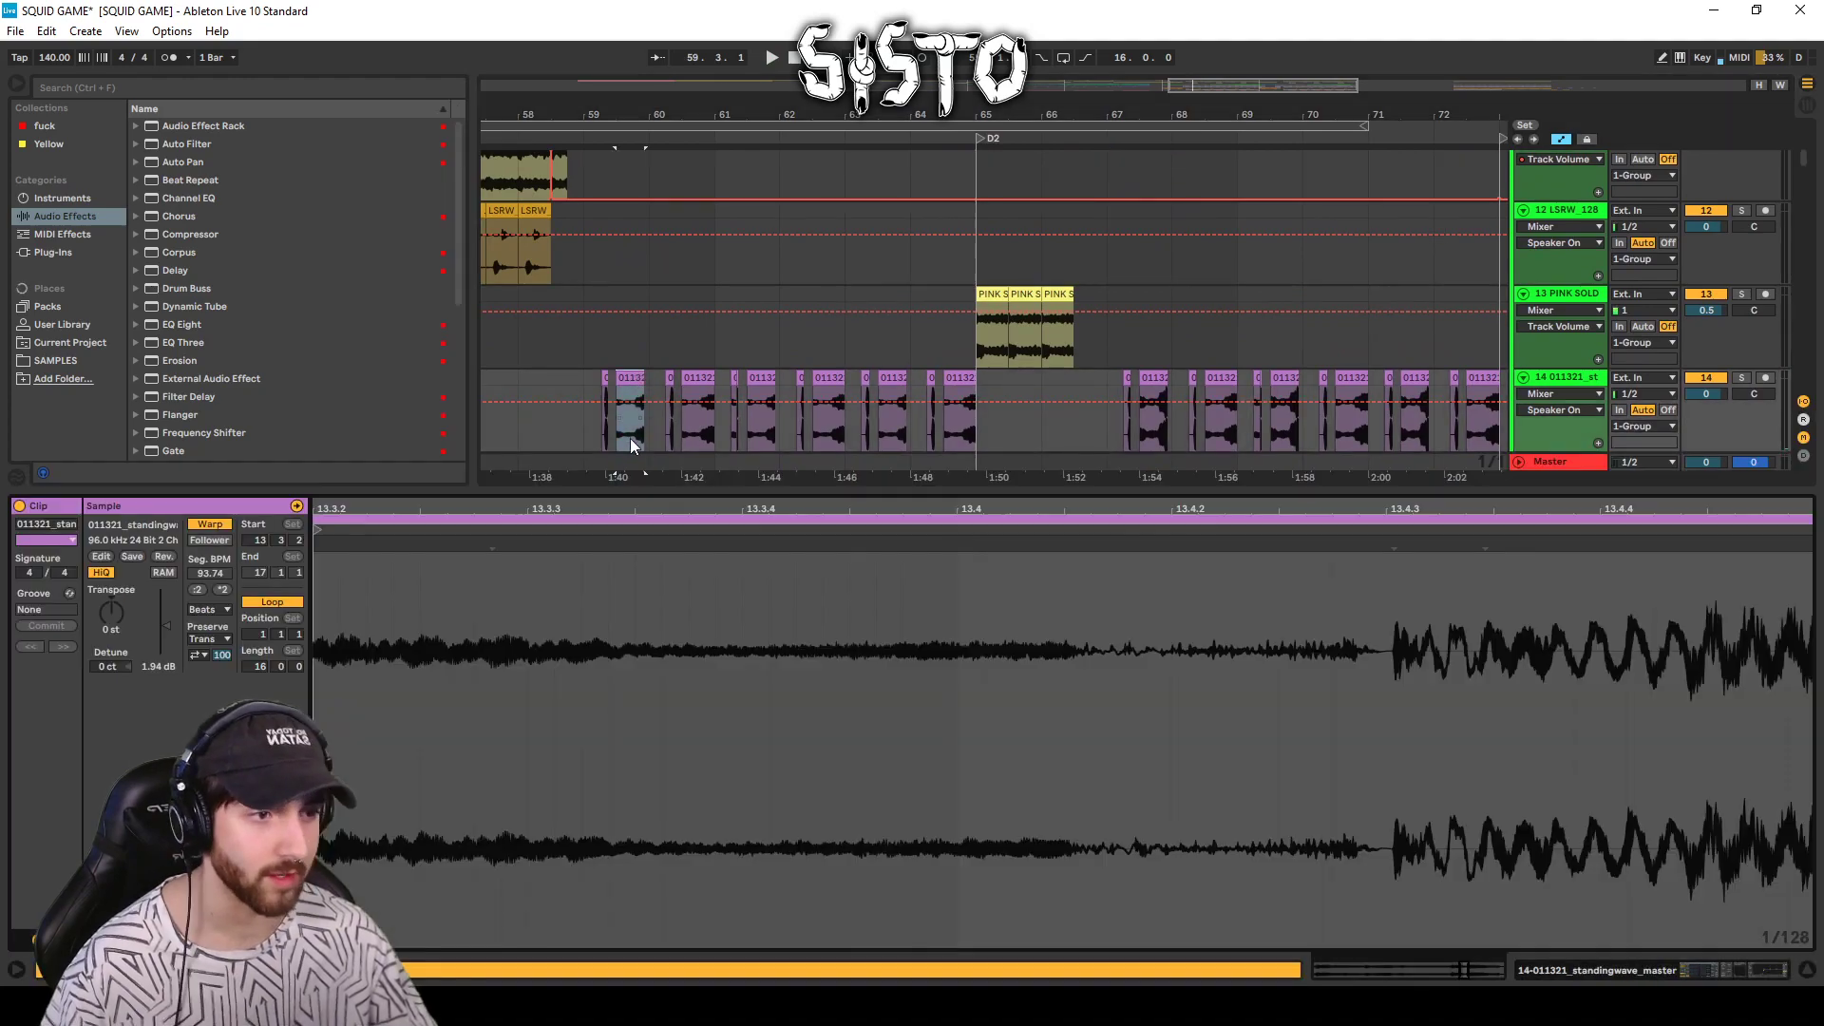
left_click(1151, 377)
left_click(1743, 377)
key("space")
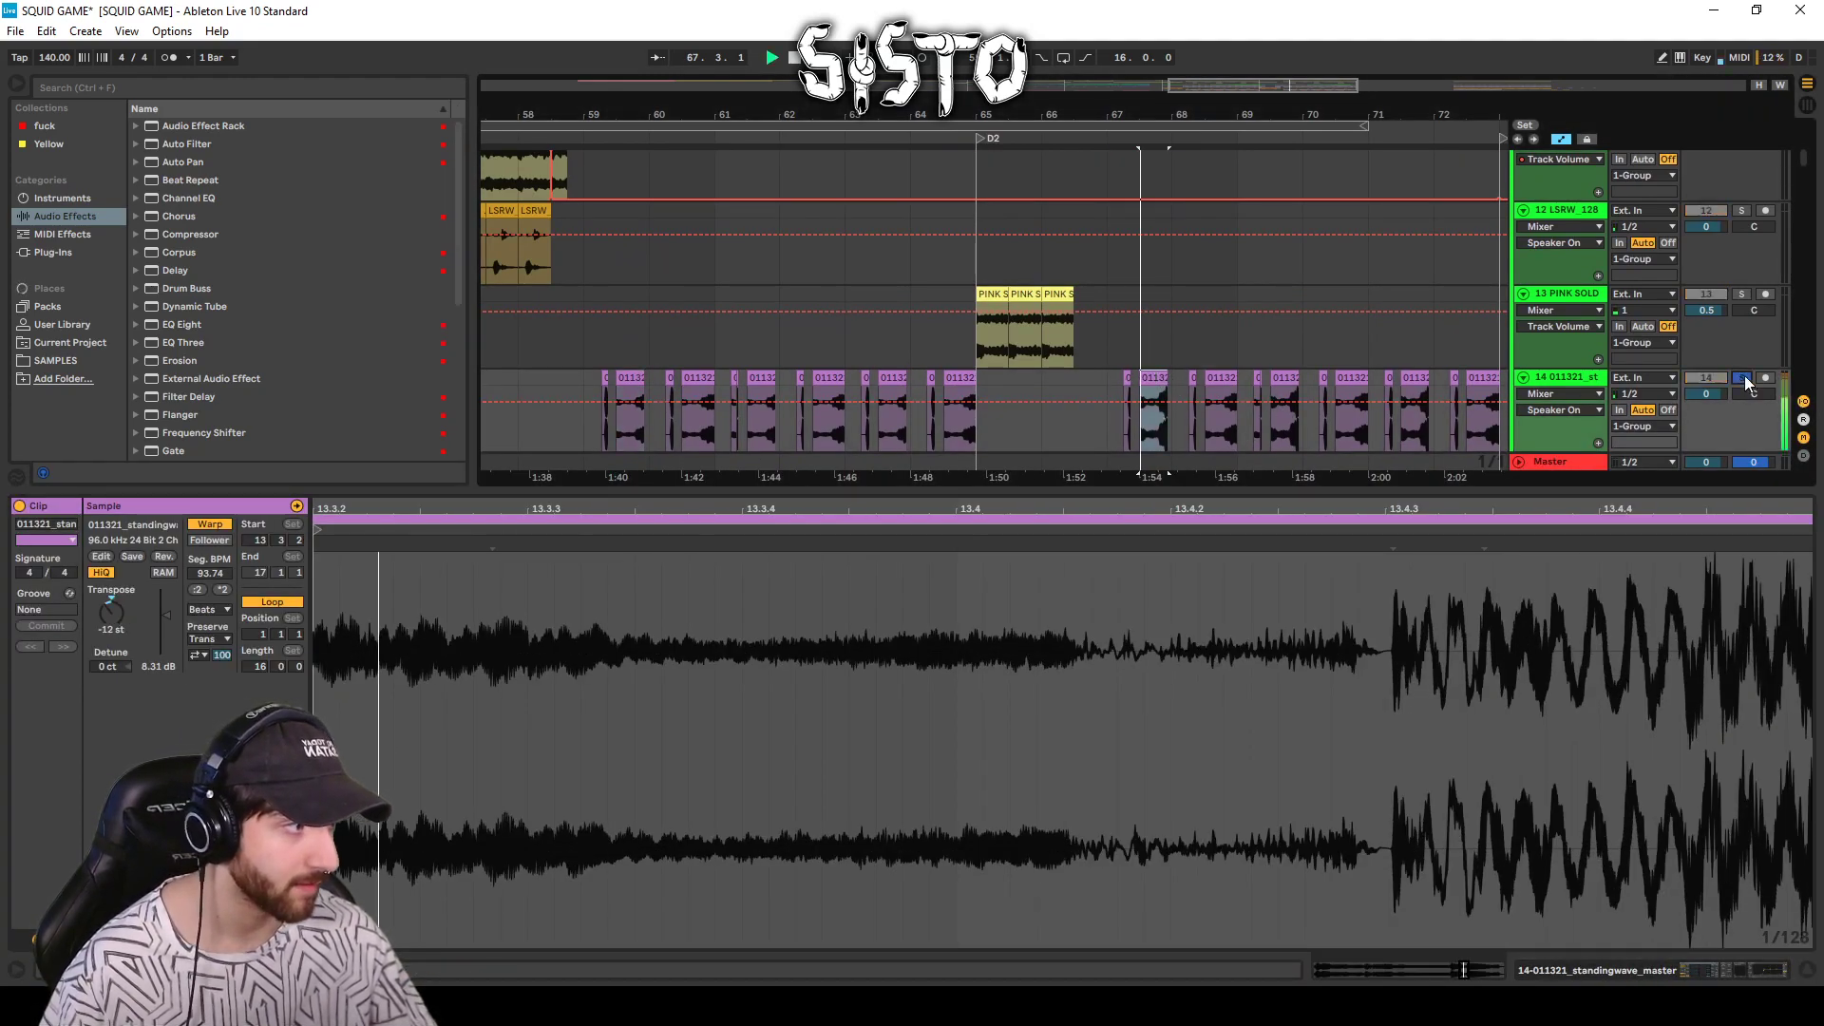
Compare the soloed standing wave clips at bars 59.3 and 67.3 on track 14 by playing each.
left_click(642, 392)
key("space")
left_click(1178, 383)
left_click(1154, 378)
key("space")
key("space")
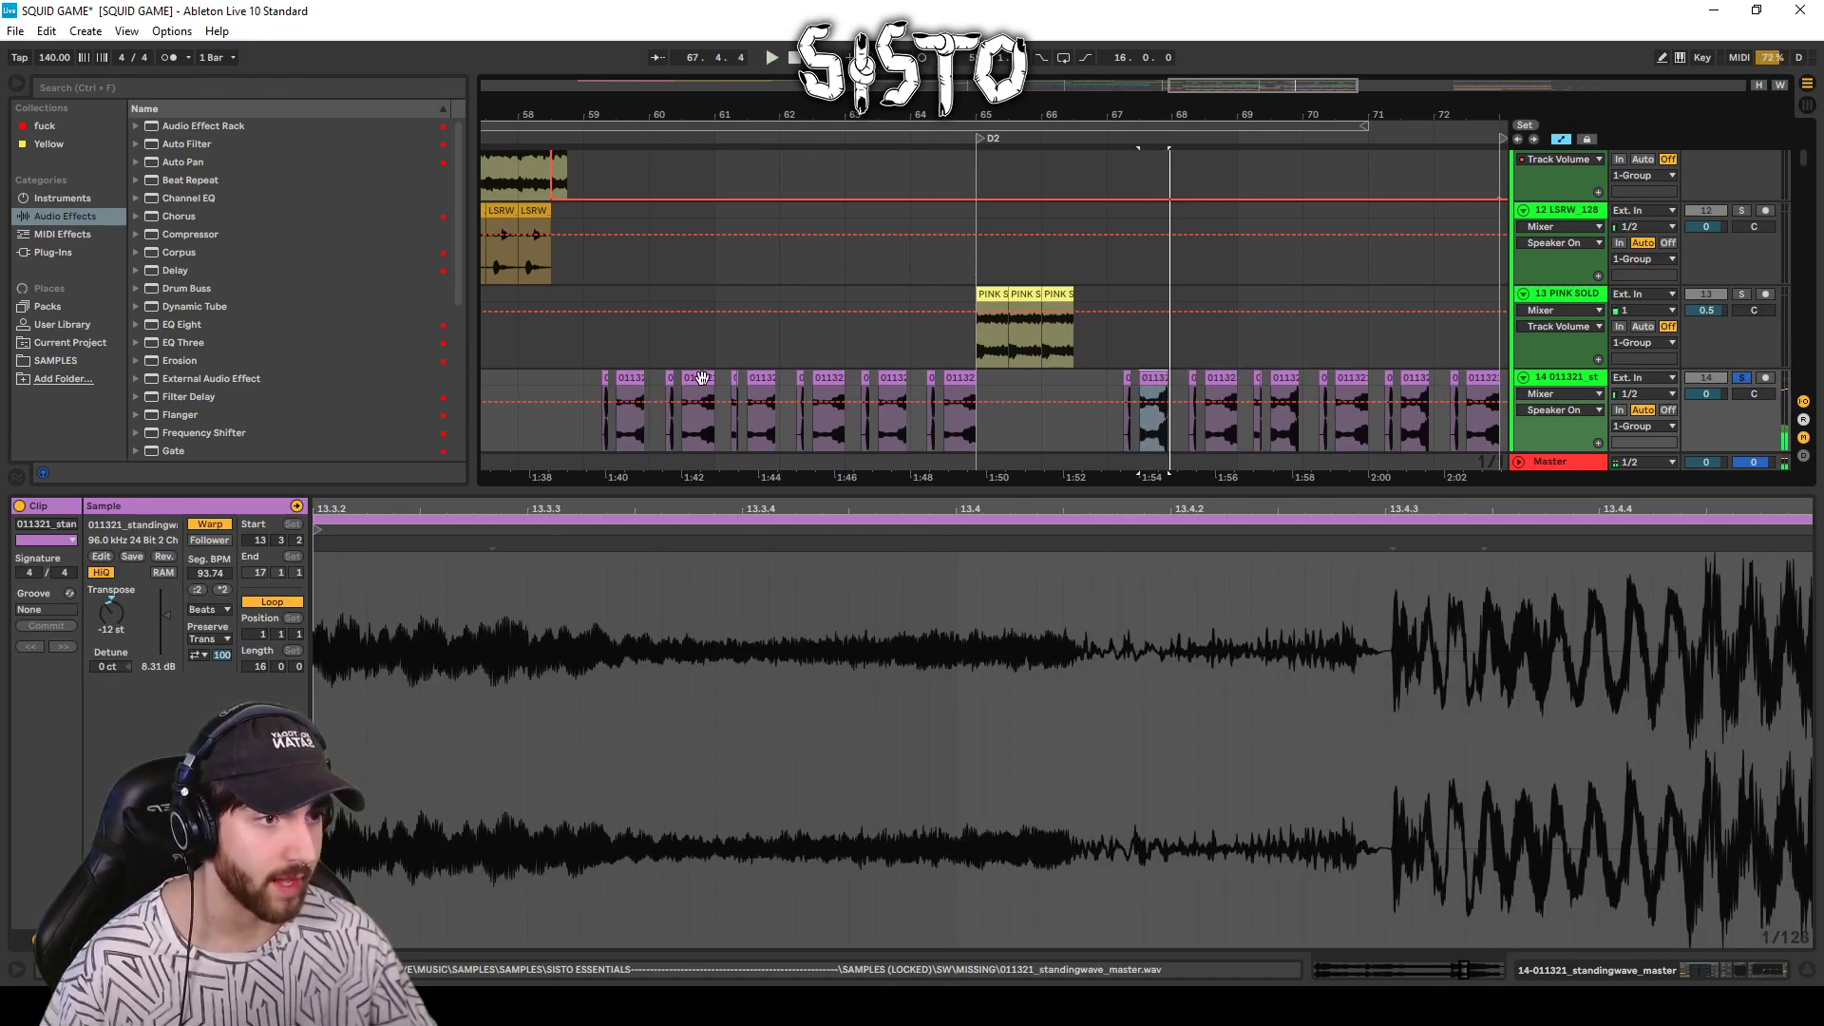
Compare the soloed standing wave clips at bars 60.3 and 68.3 on track 14 by playing each.
left_click(699, 378)
key("space")
left_click(1224, 376)
key("space")
key("space")
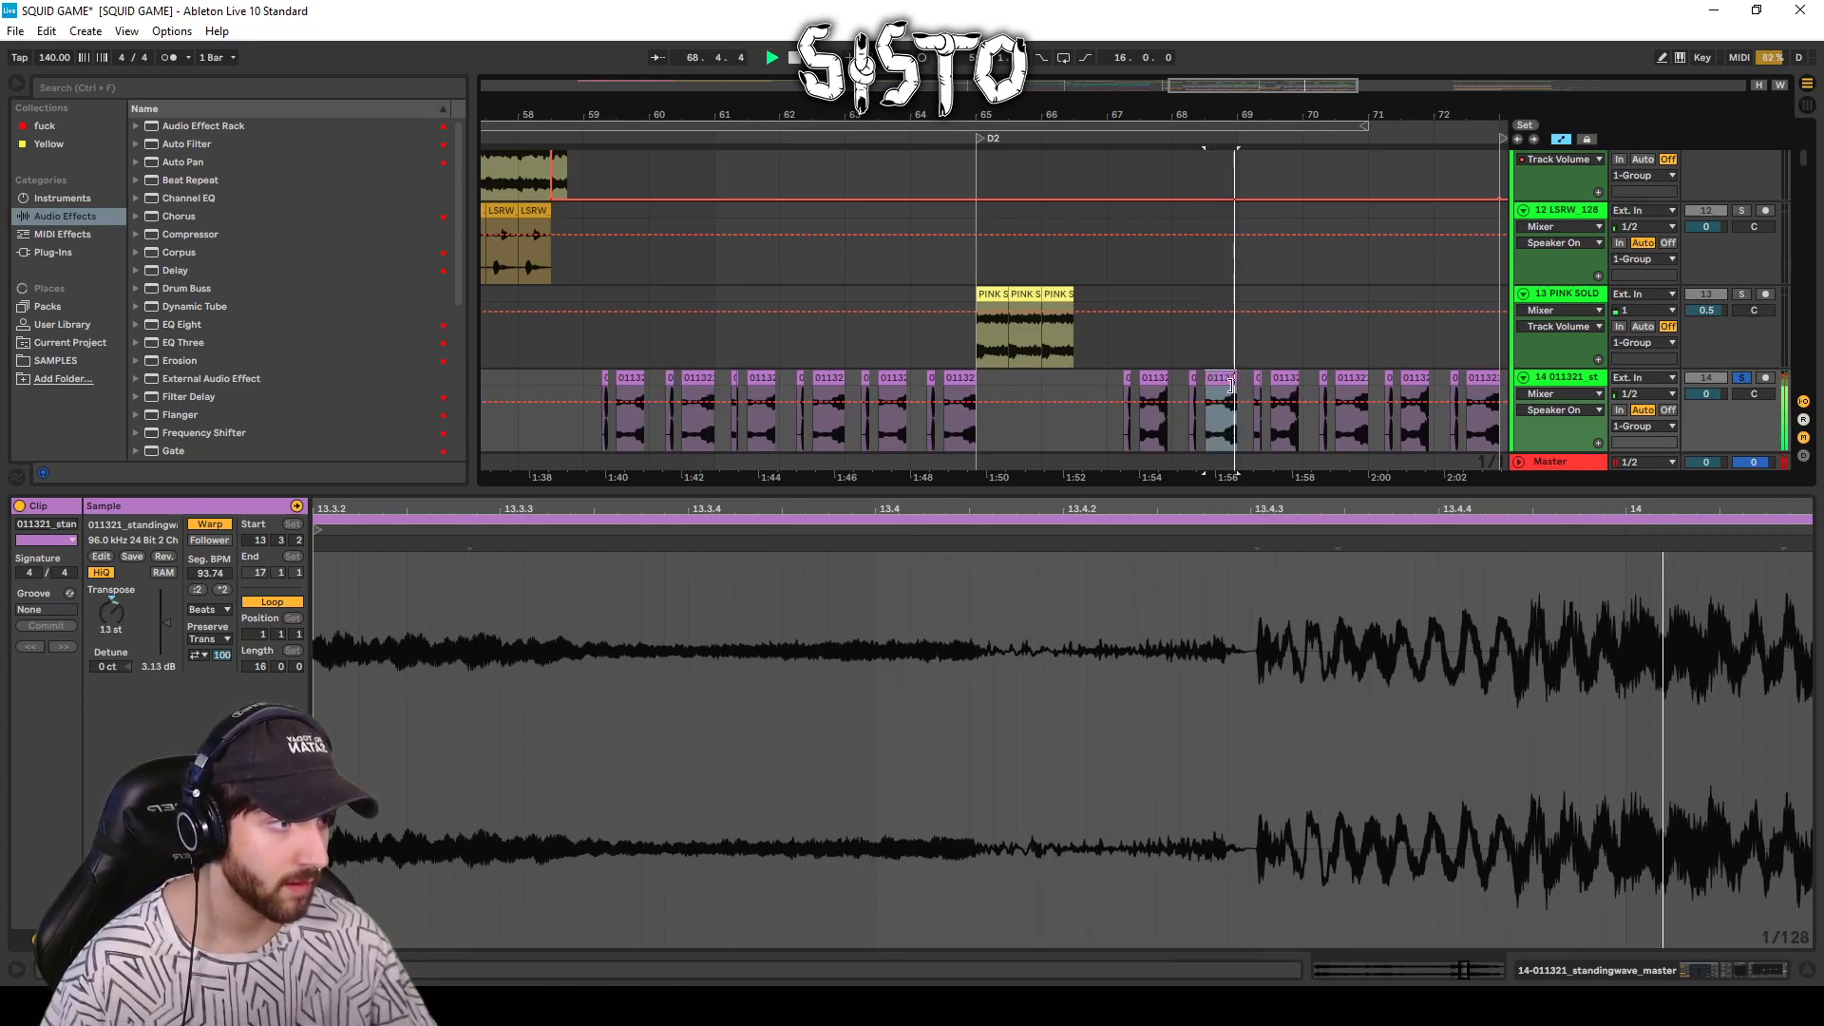
key("space")
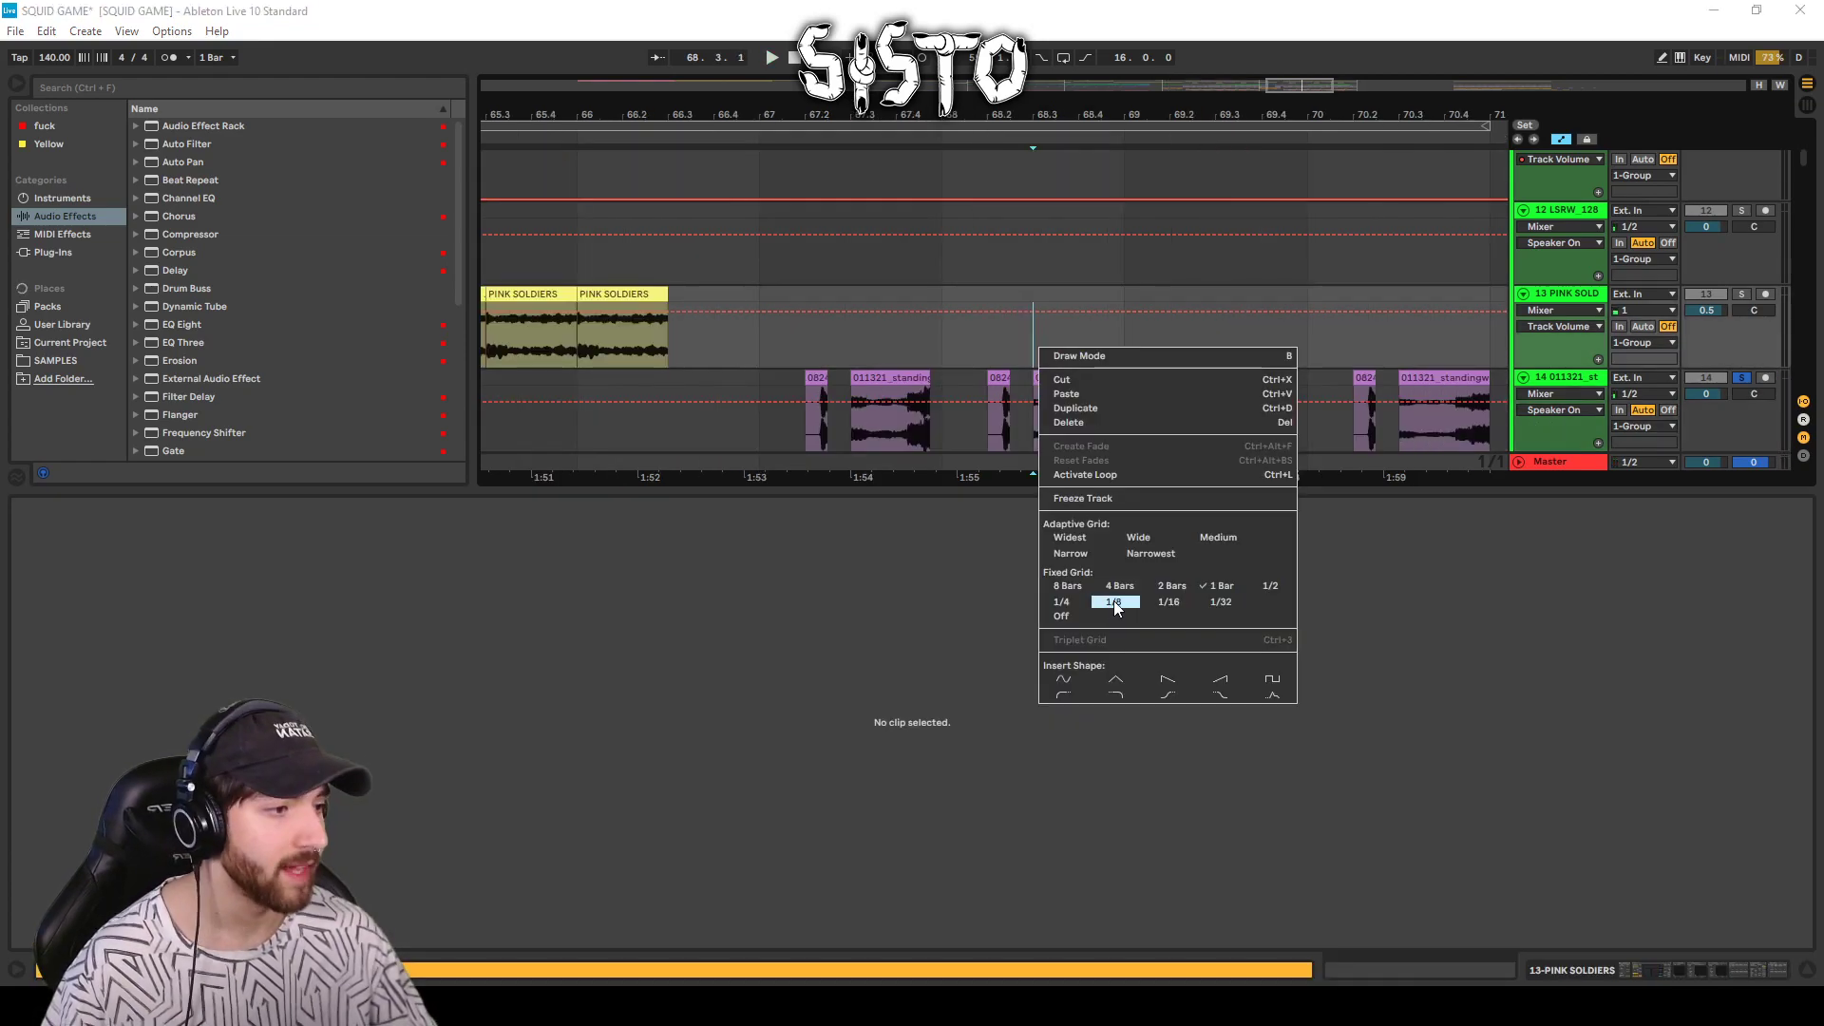
Set the arrangement to a fixed 1/8 grid and select the PINK SOLDIERS clip at bar 59.3 on soloed track 16.
left_click(1113, 601)
left_click(1049, 386)
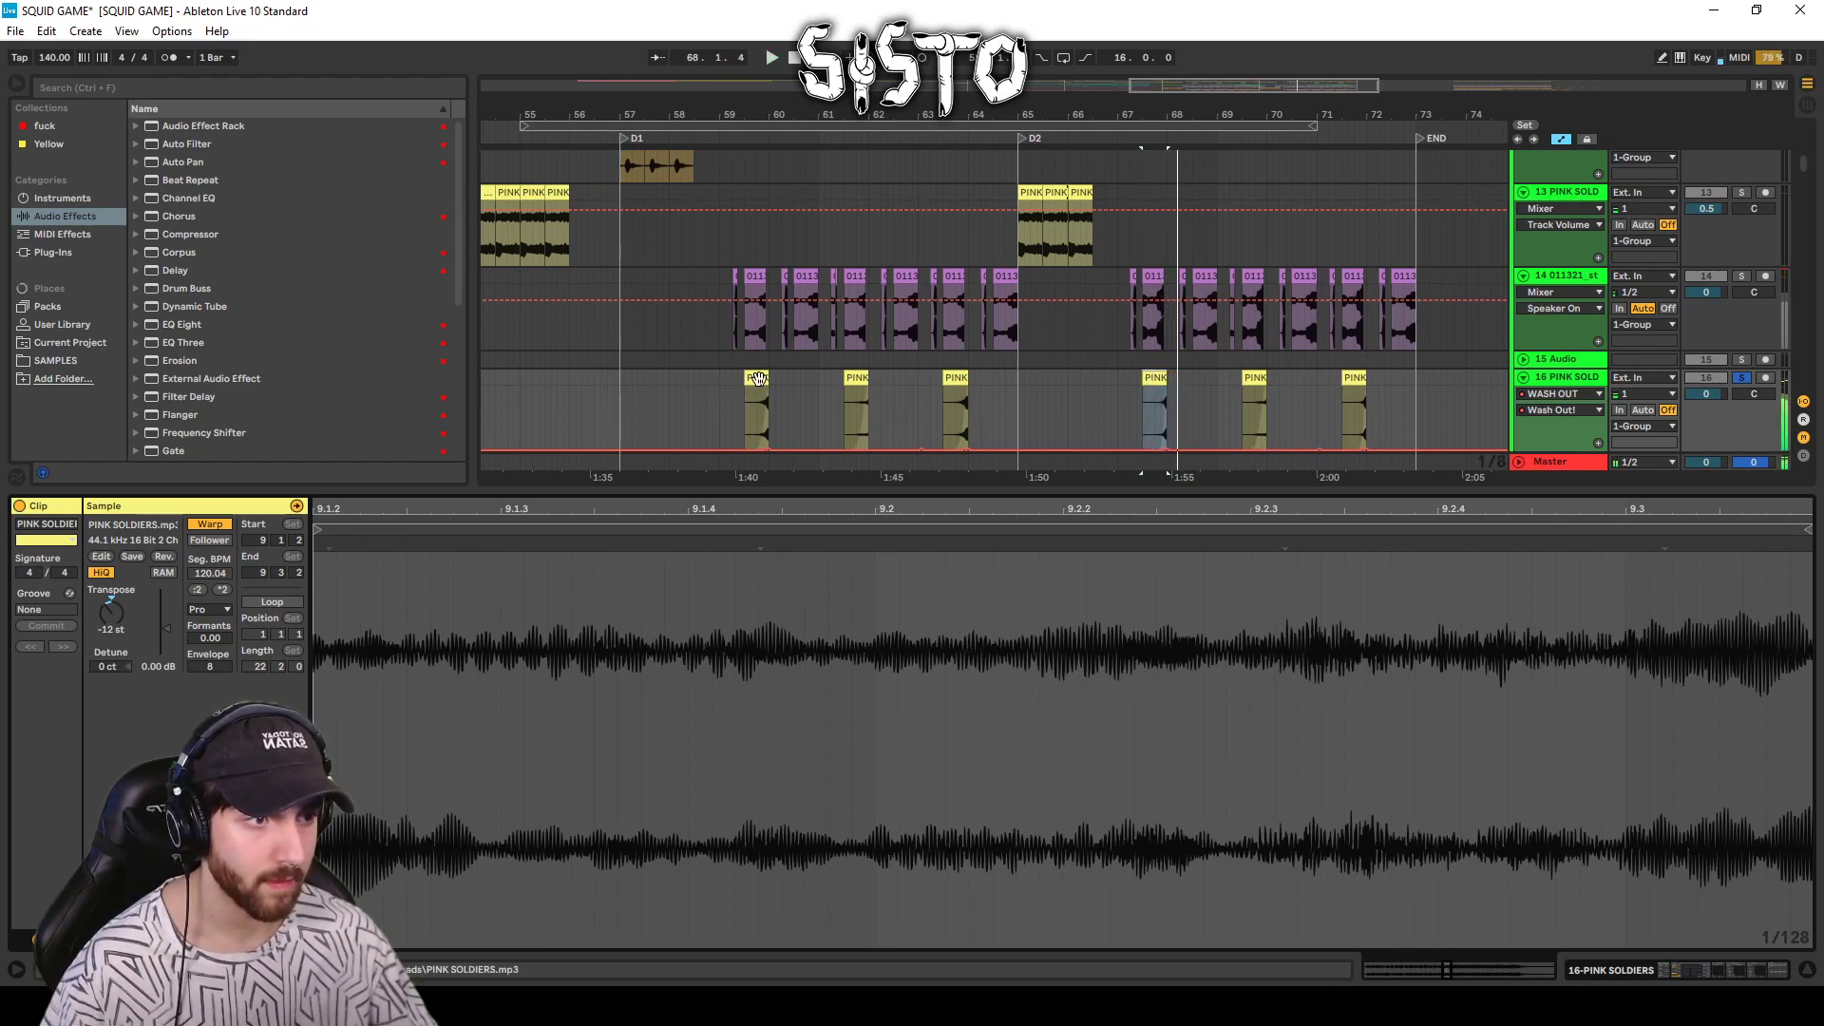
left_click(757, 422)
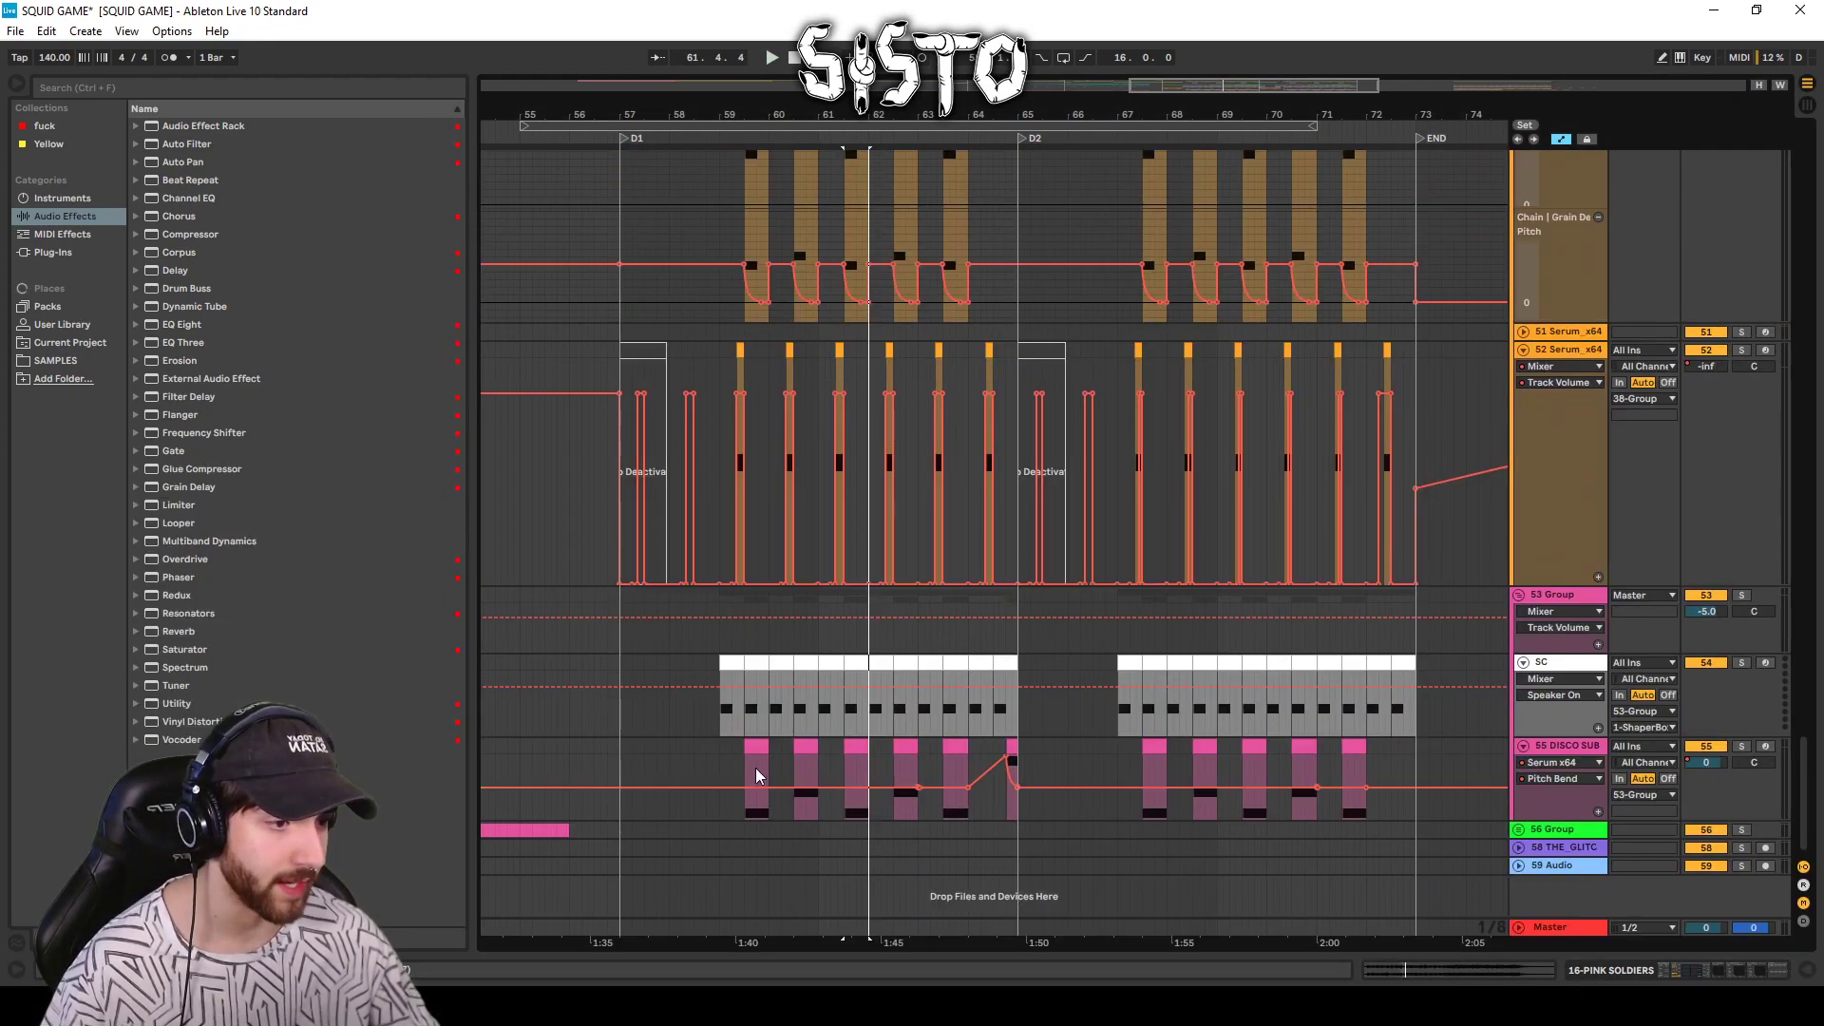
Compare the DISCO SUB clip at bar 59.3 with the Serum clip on track 50 at the same position in close view.
left_click(757, 776)
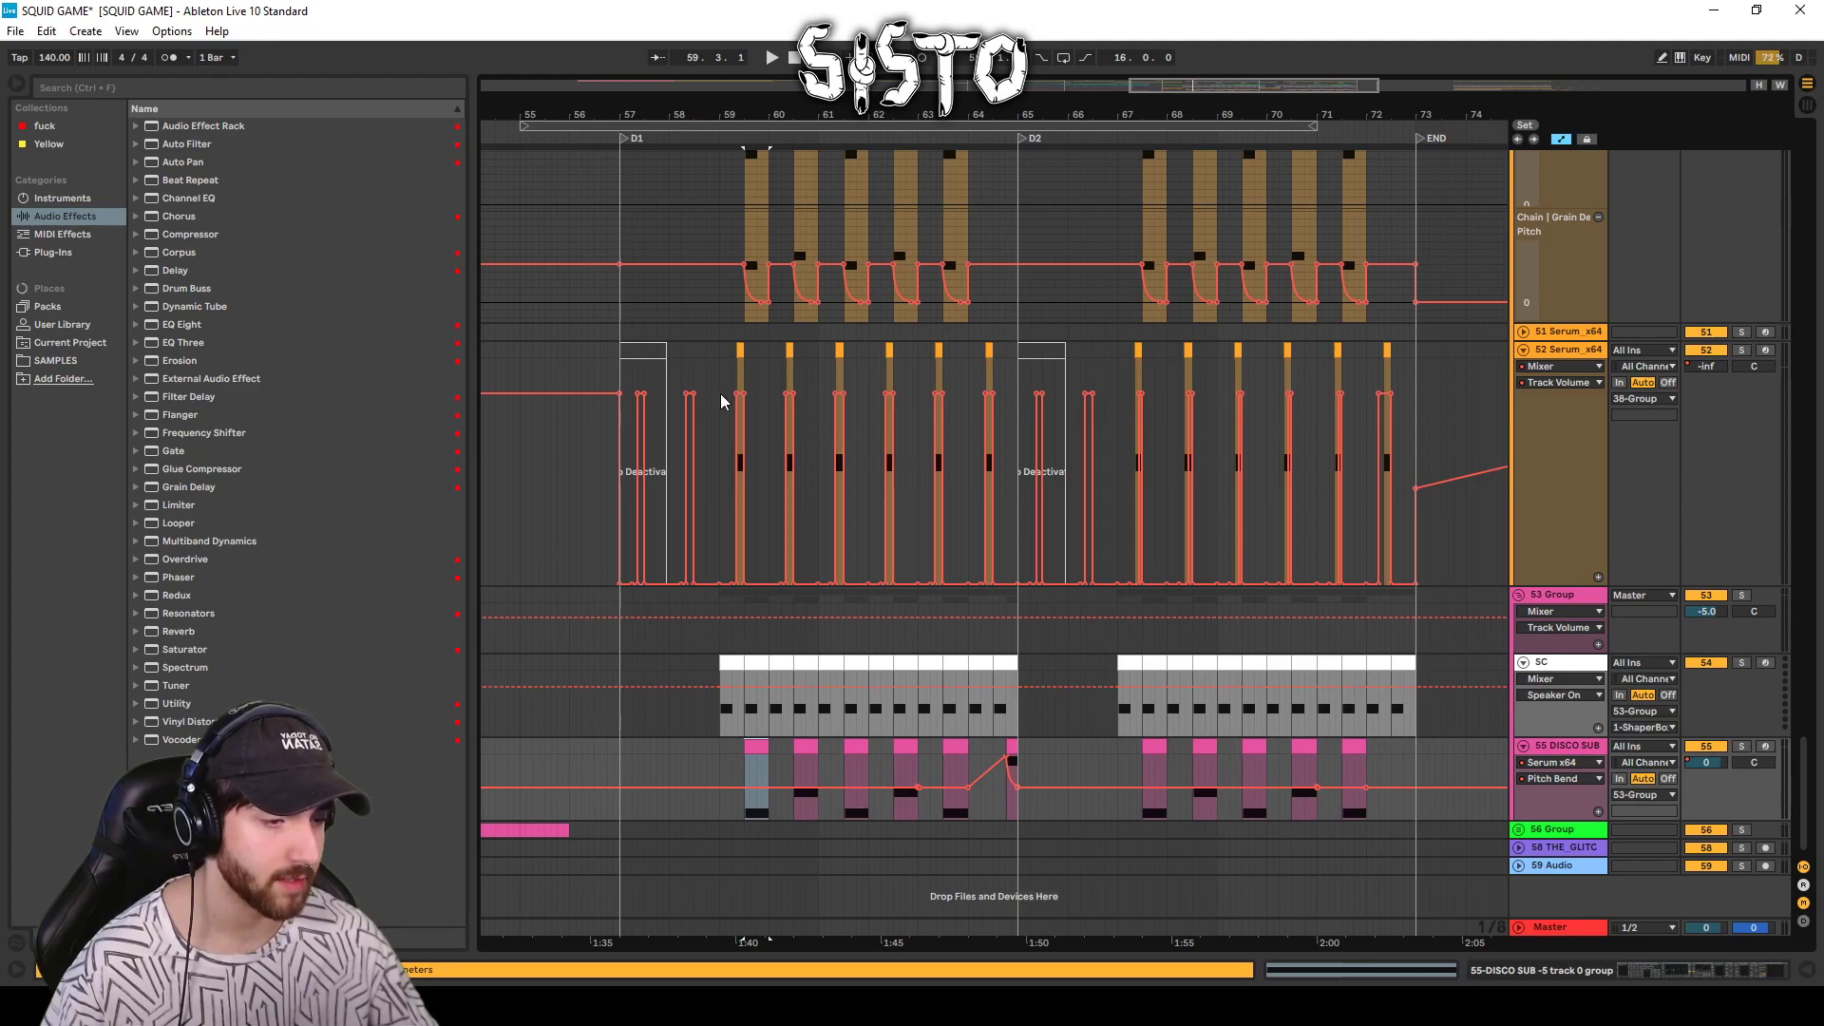
scroll(774, 340, "up", 4)
left_click(719, 265)
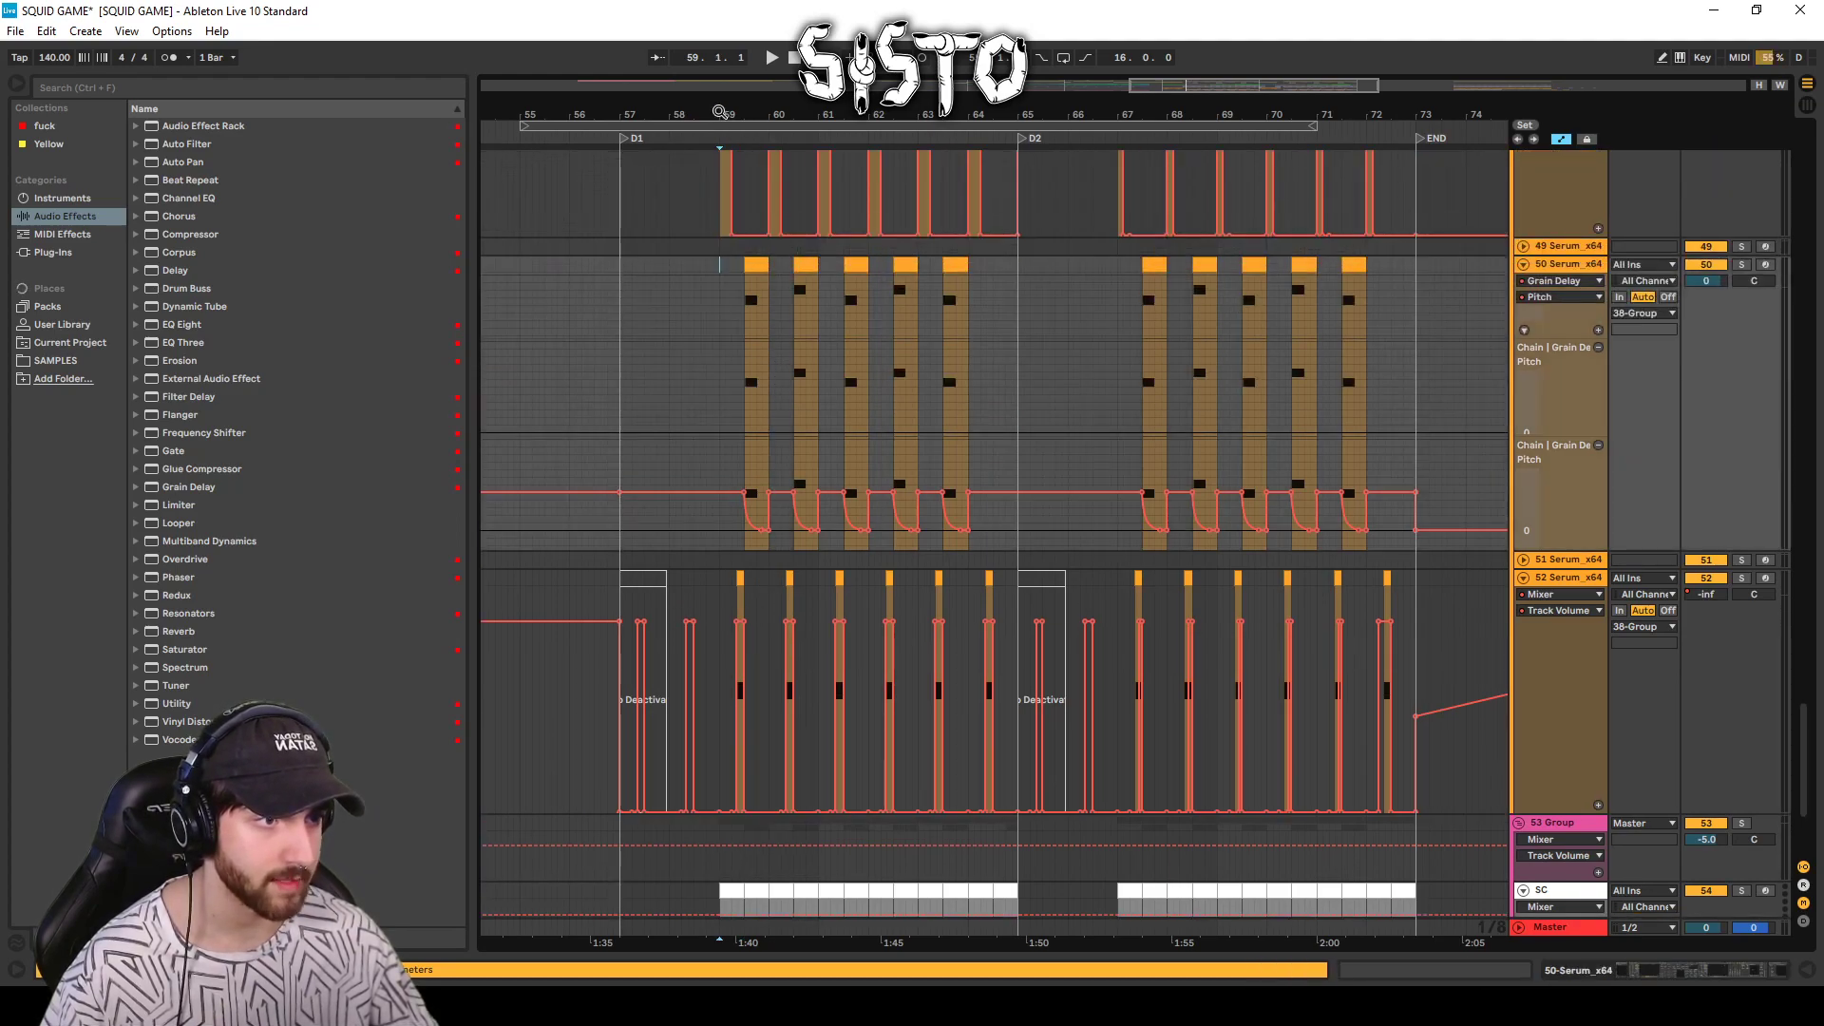
left_click_drag(724, 115, 753, 197)
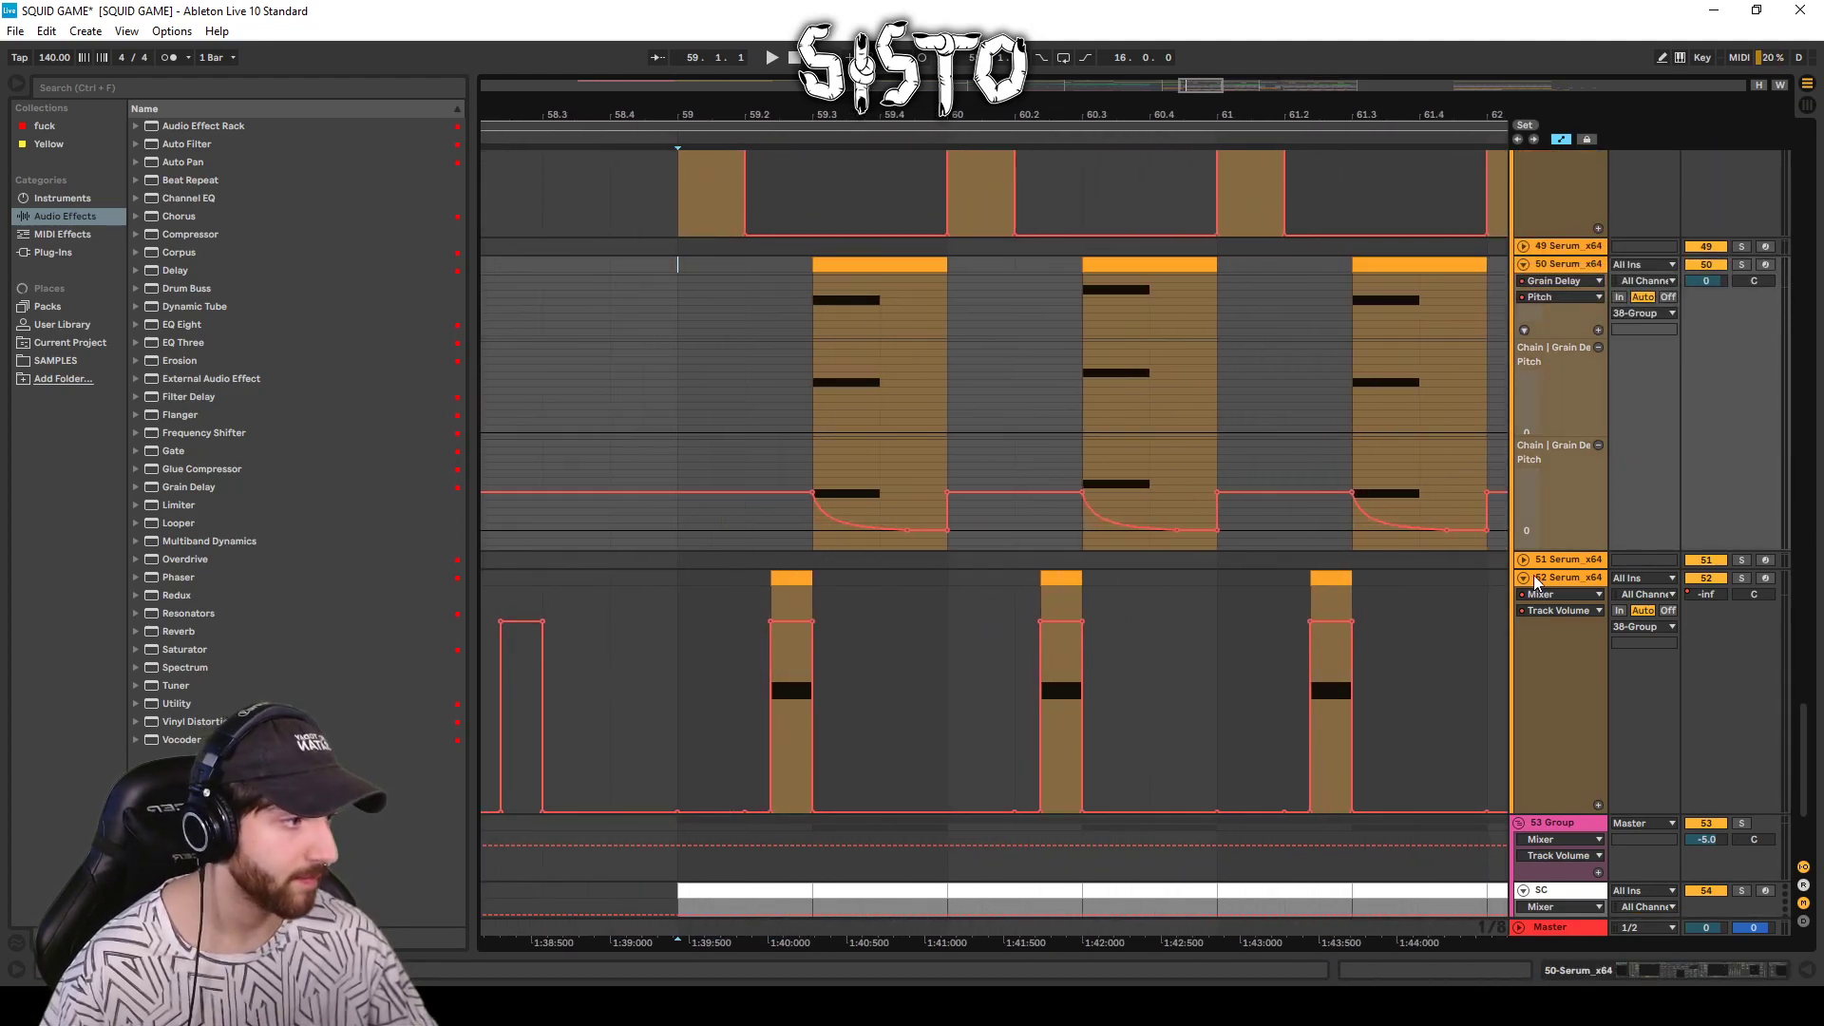
left_click(887, 270)
scroll(1796, 731, "down", 4)
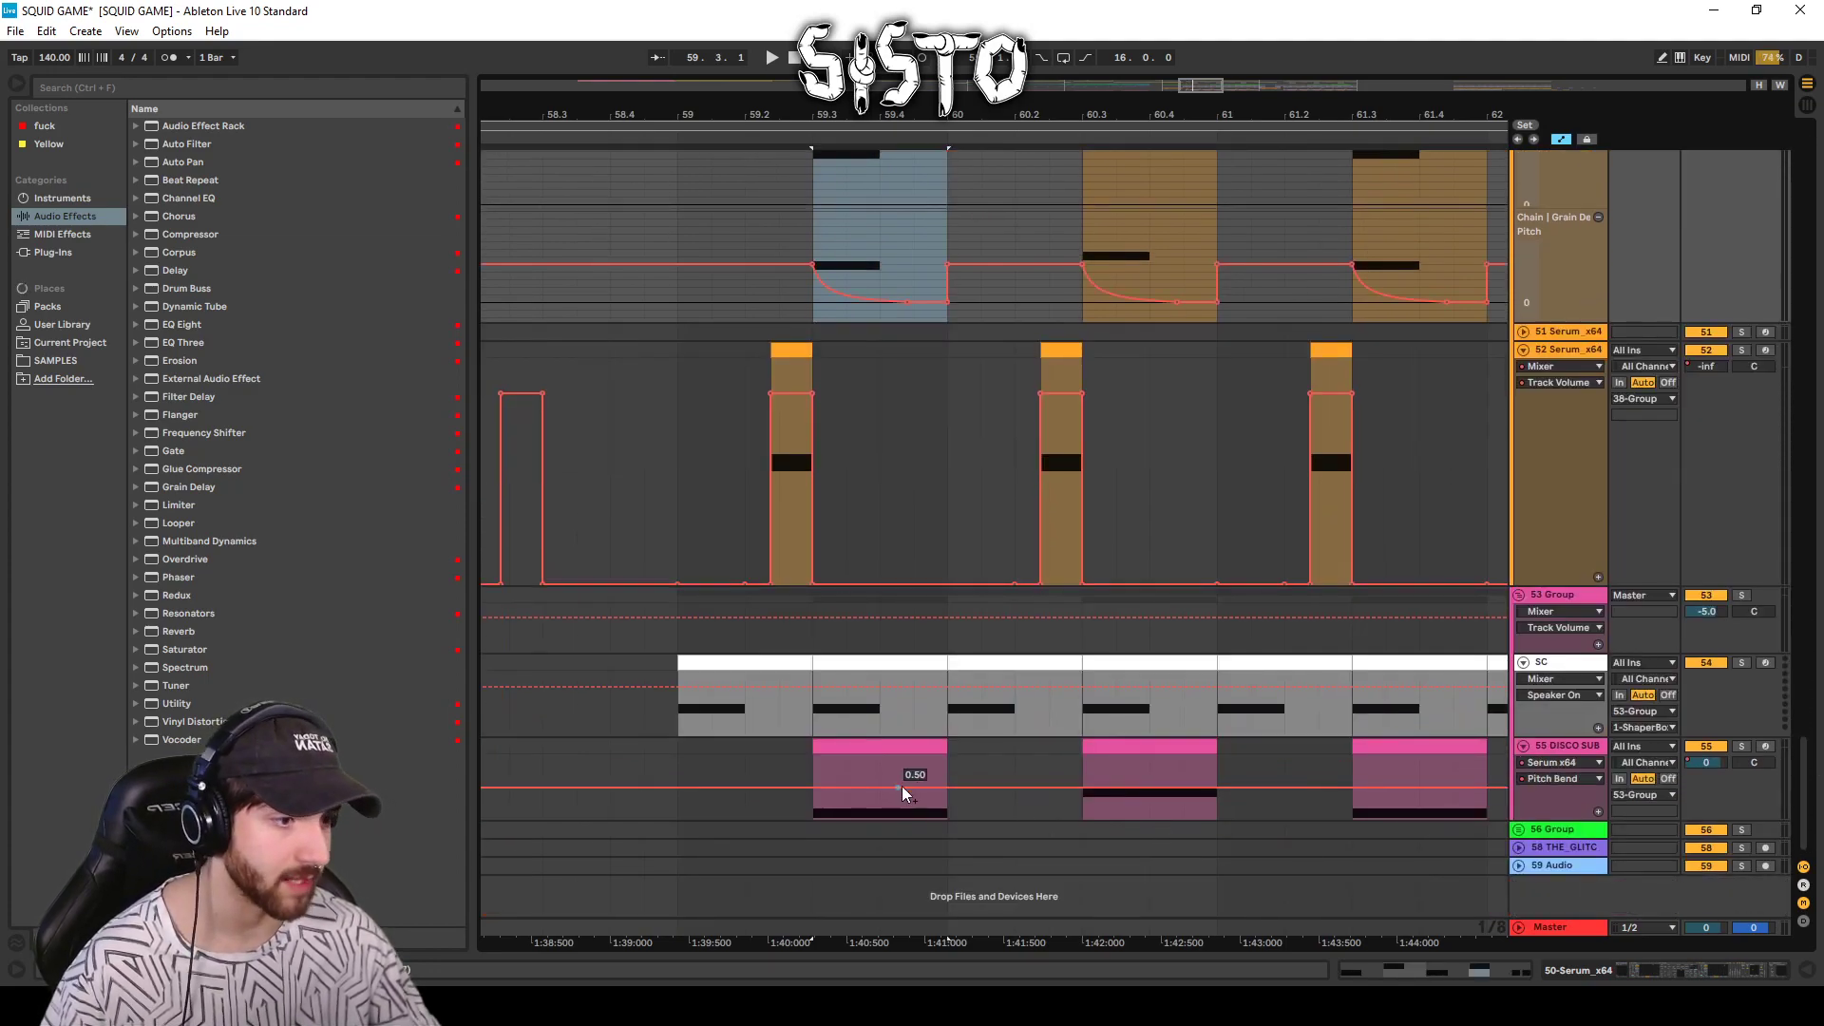
left_click(859, 765)
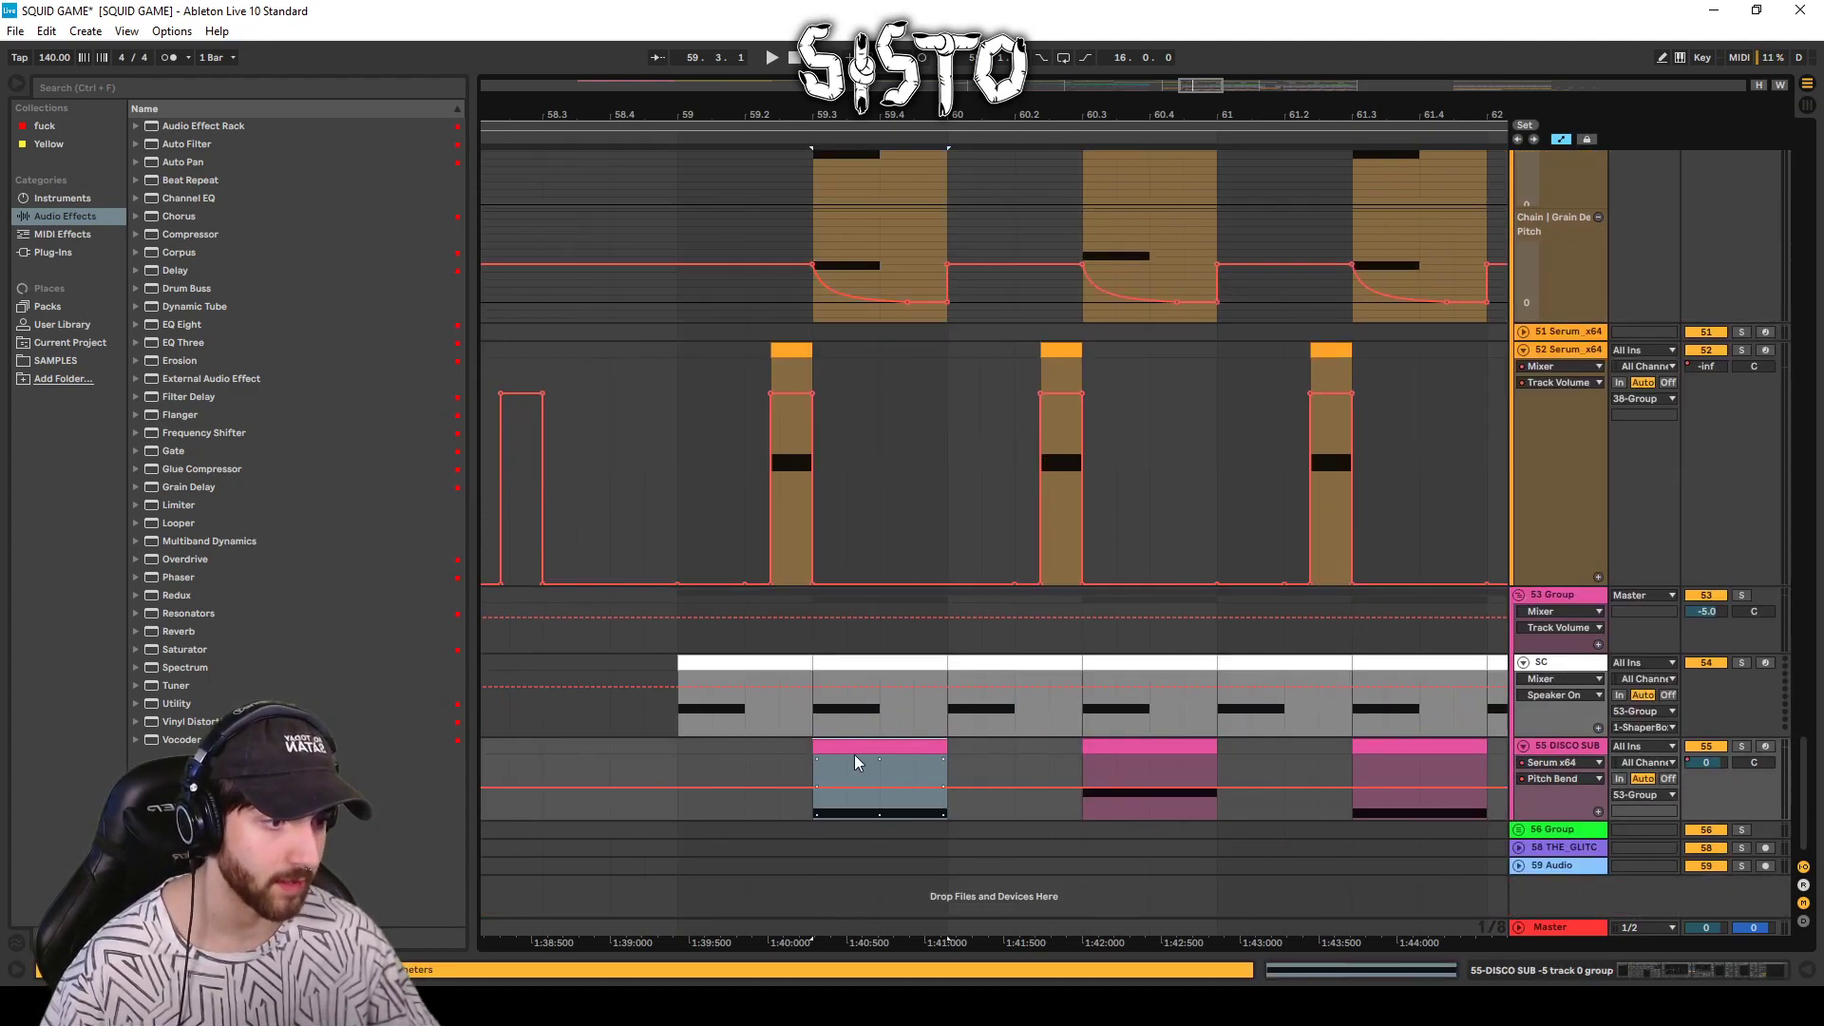
Play the drop from bar 59 with the DISCO SUB clips and their sidechain track in view.
left_click(678, 757)
left_click_drag(905, 114, 785, 66)
key("space")
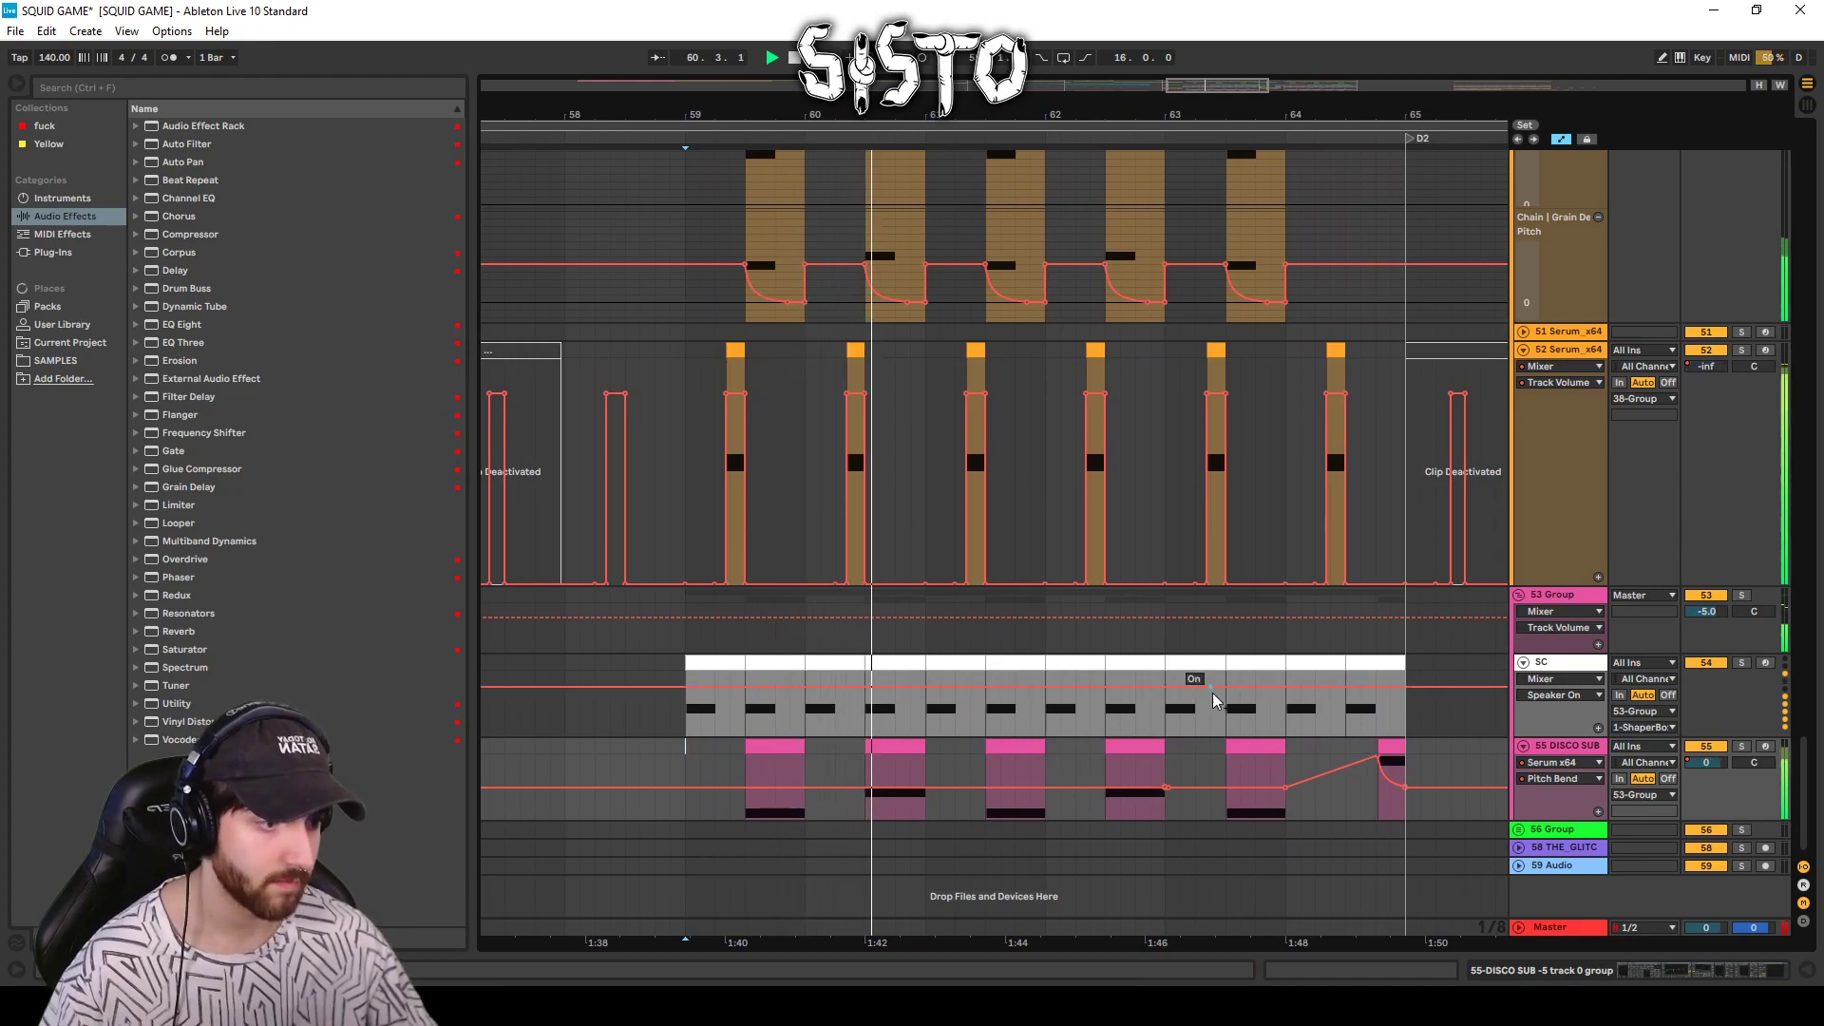
Select the DISCO SUB clip at bar 59.3 and open the one at bar 60.3 to examine its notes.
left_click(757, 750)
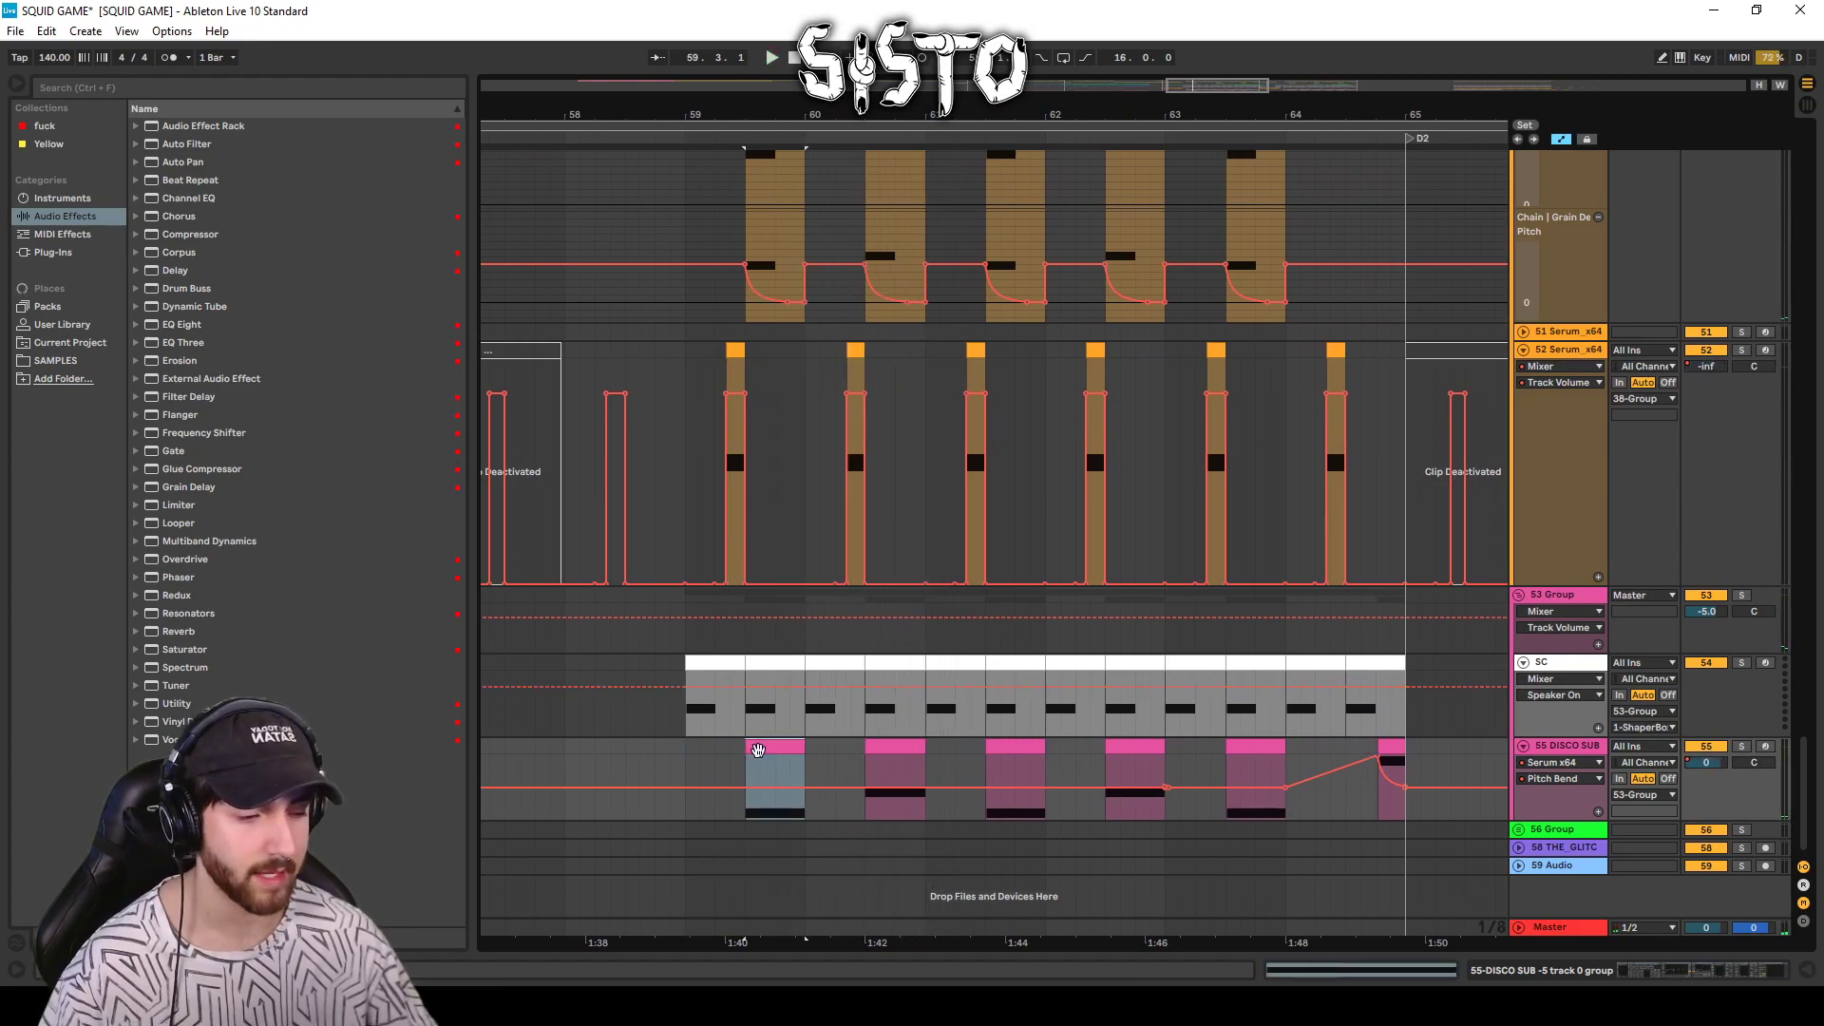
double_click(875, 744)
left_click(772, 374)
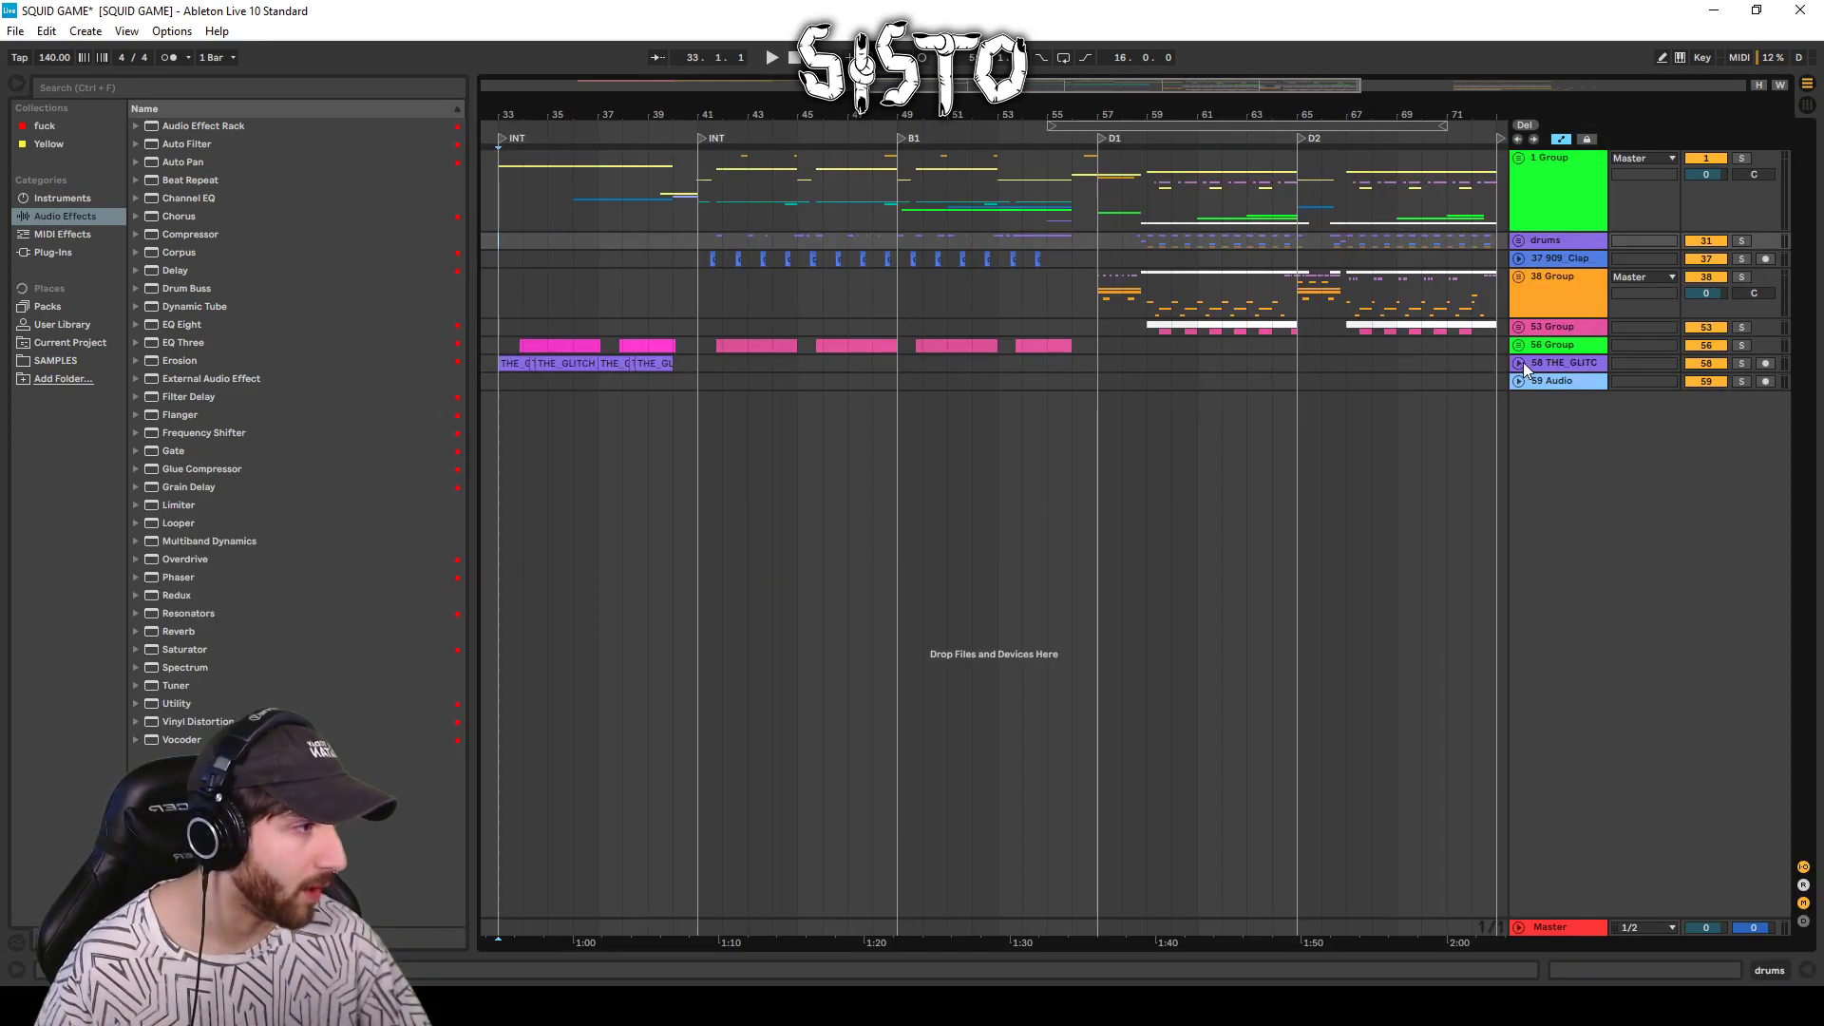
Unfold the THE_GLITCH percussion track, select its first clip at bar 33 and solo the track.
left_click(1519, 363)
left_click(505, 365)
key("space")
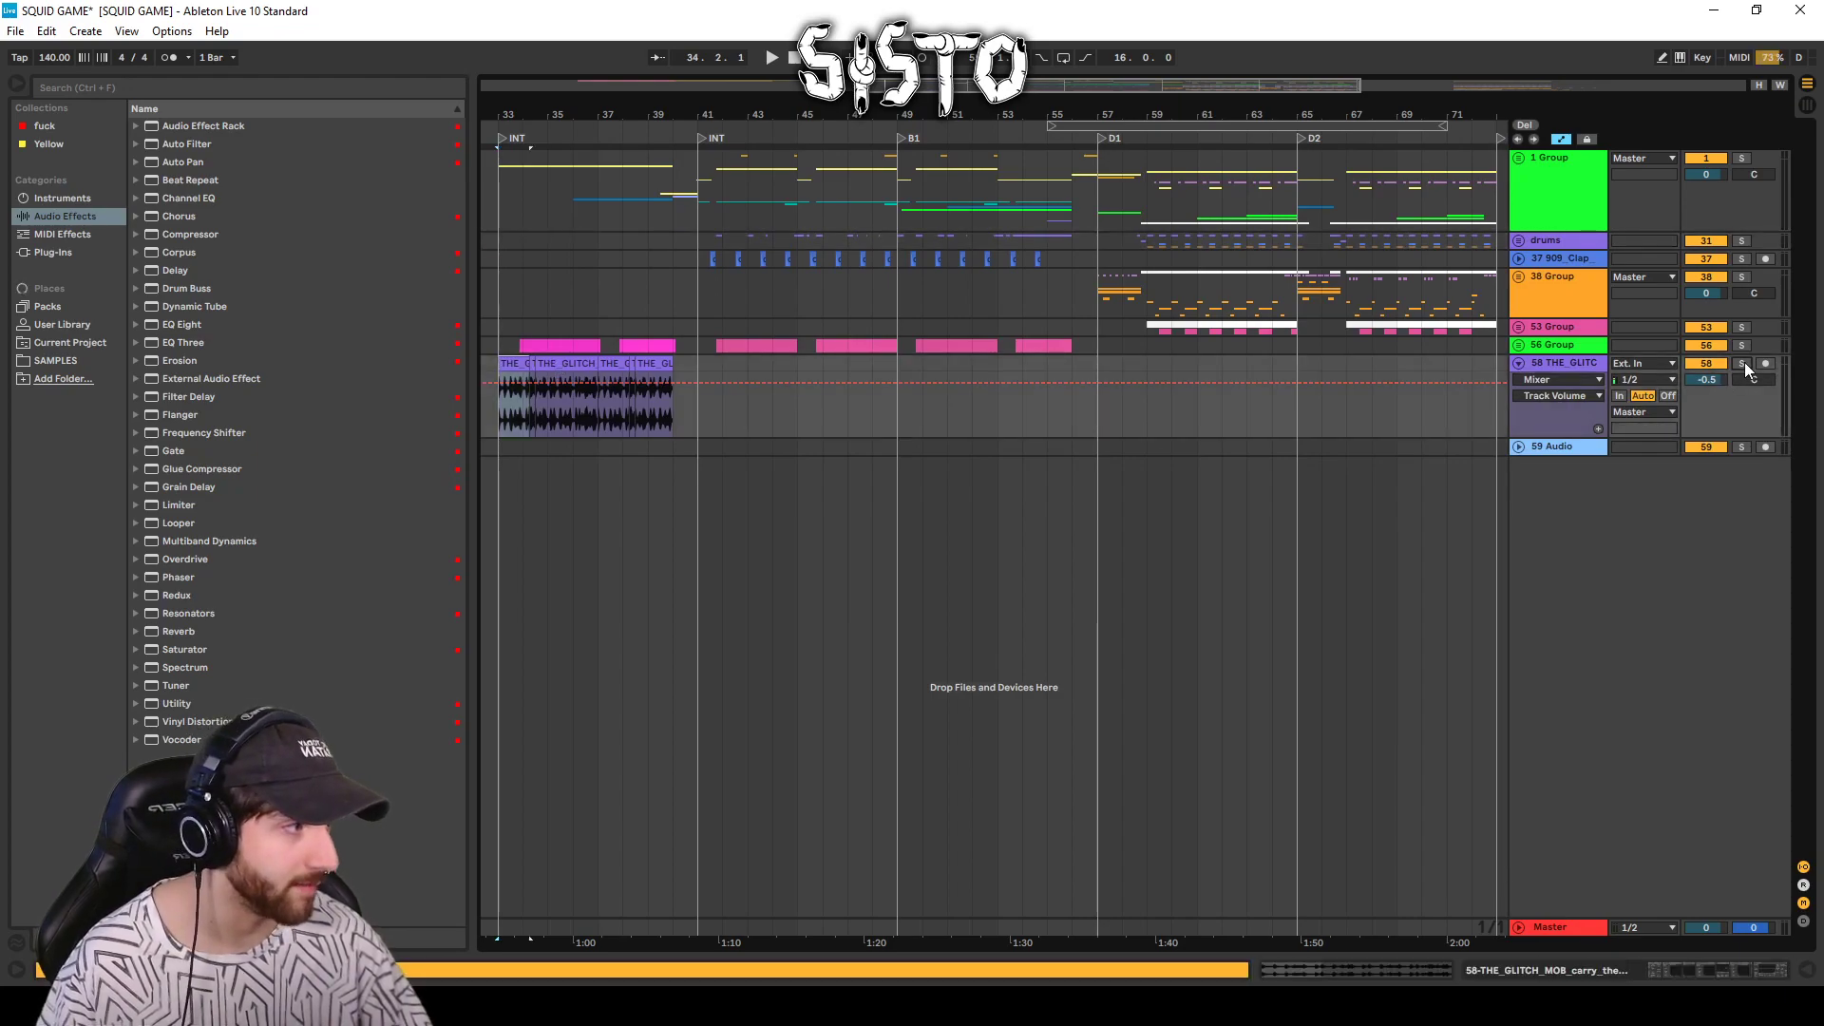
left_click(1741, 363)
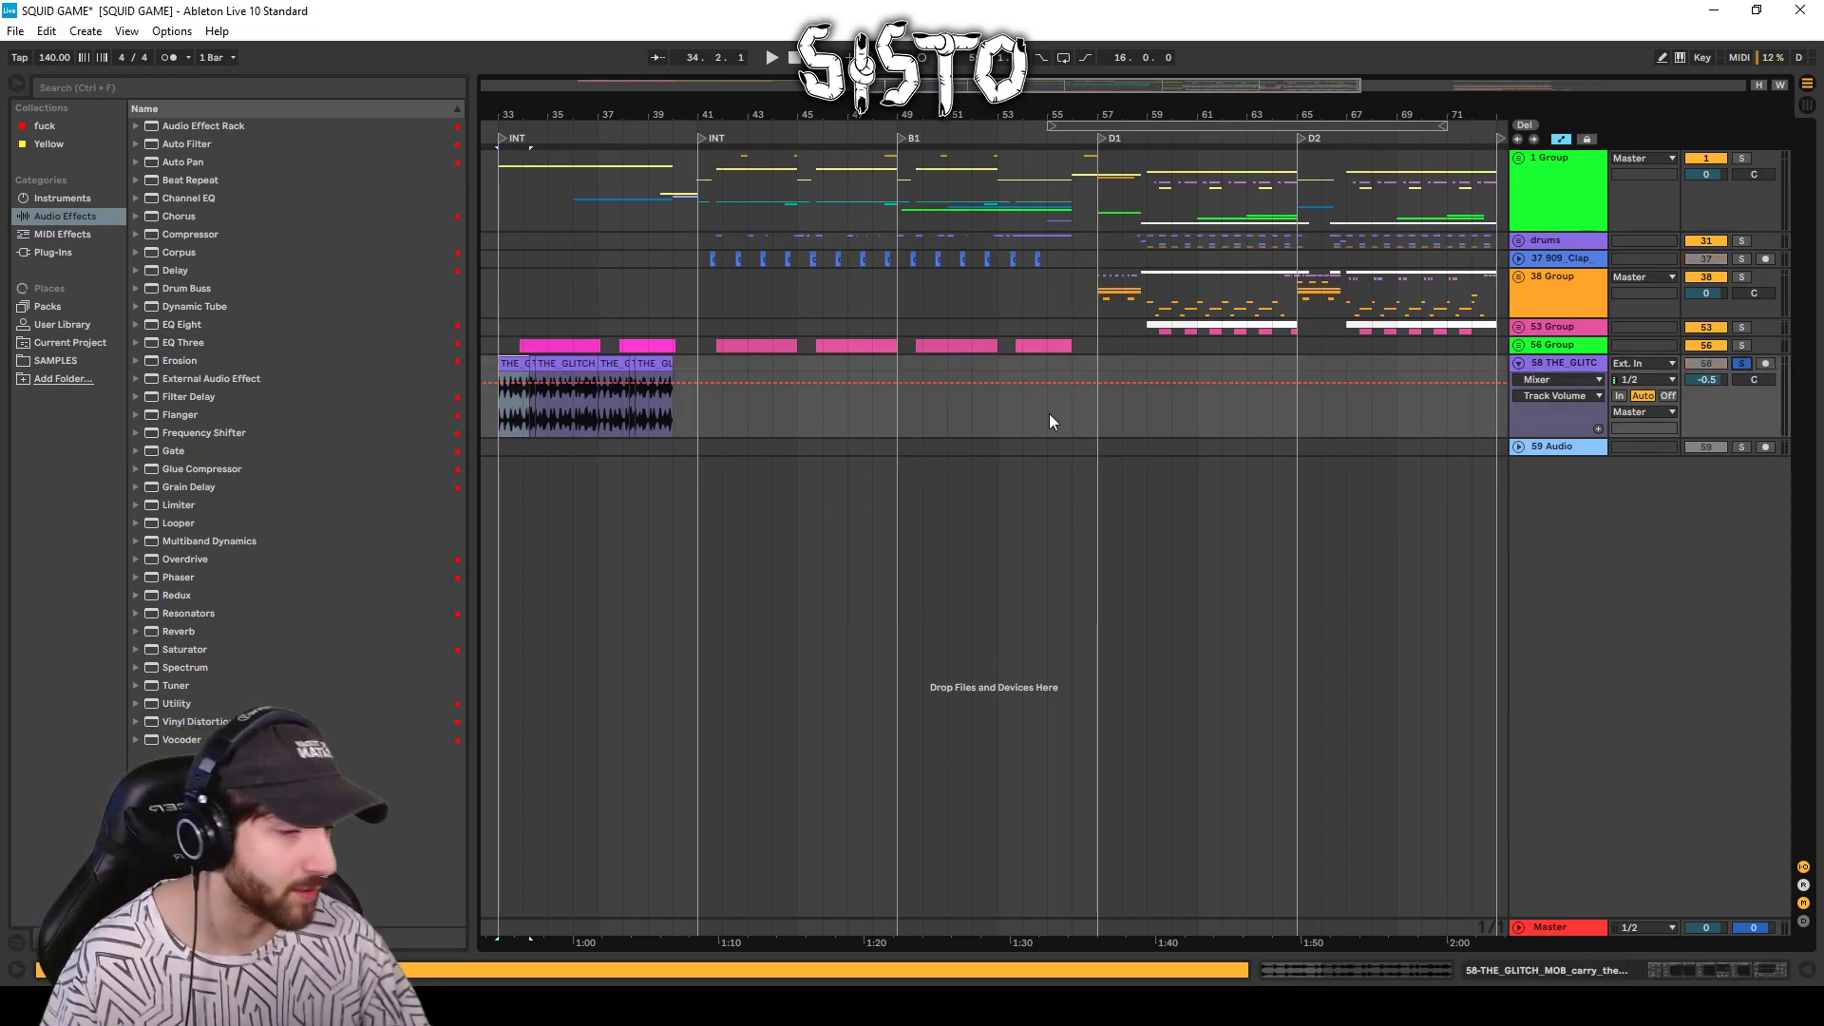
Play the soloed THE_GLITCH percussion clips from bar 33 with the intro in close view.
key("space")
left_click_drag(533, 106, 532, 190)
left_click_drag(596, 123, 623, 110)
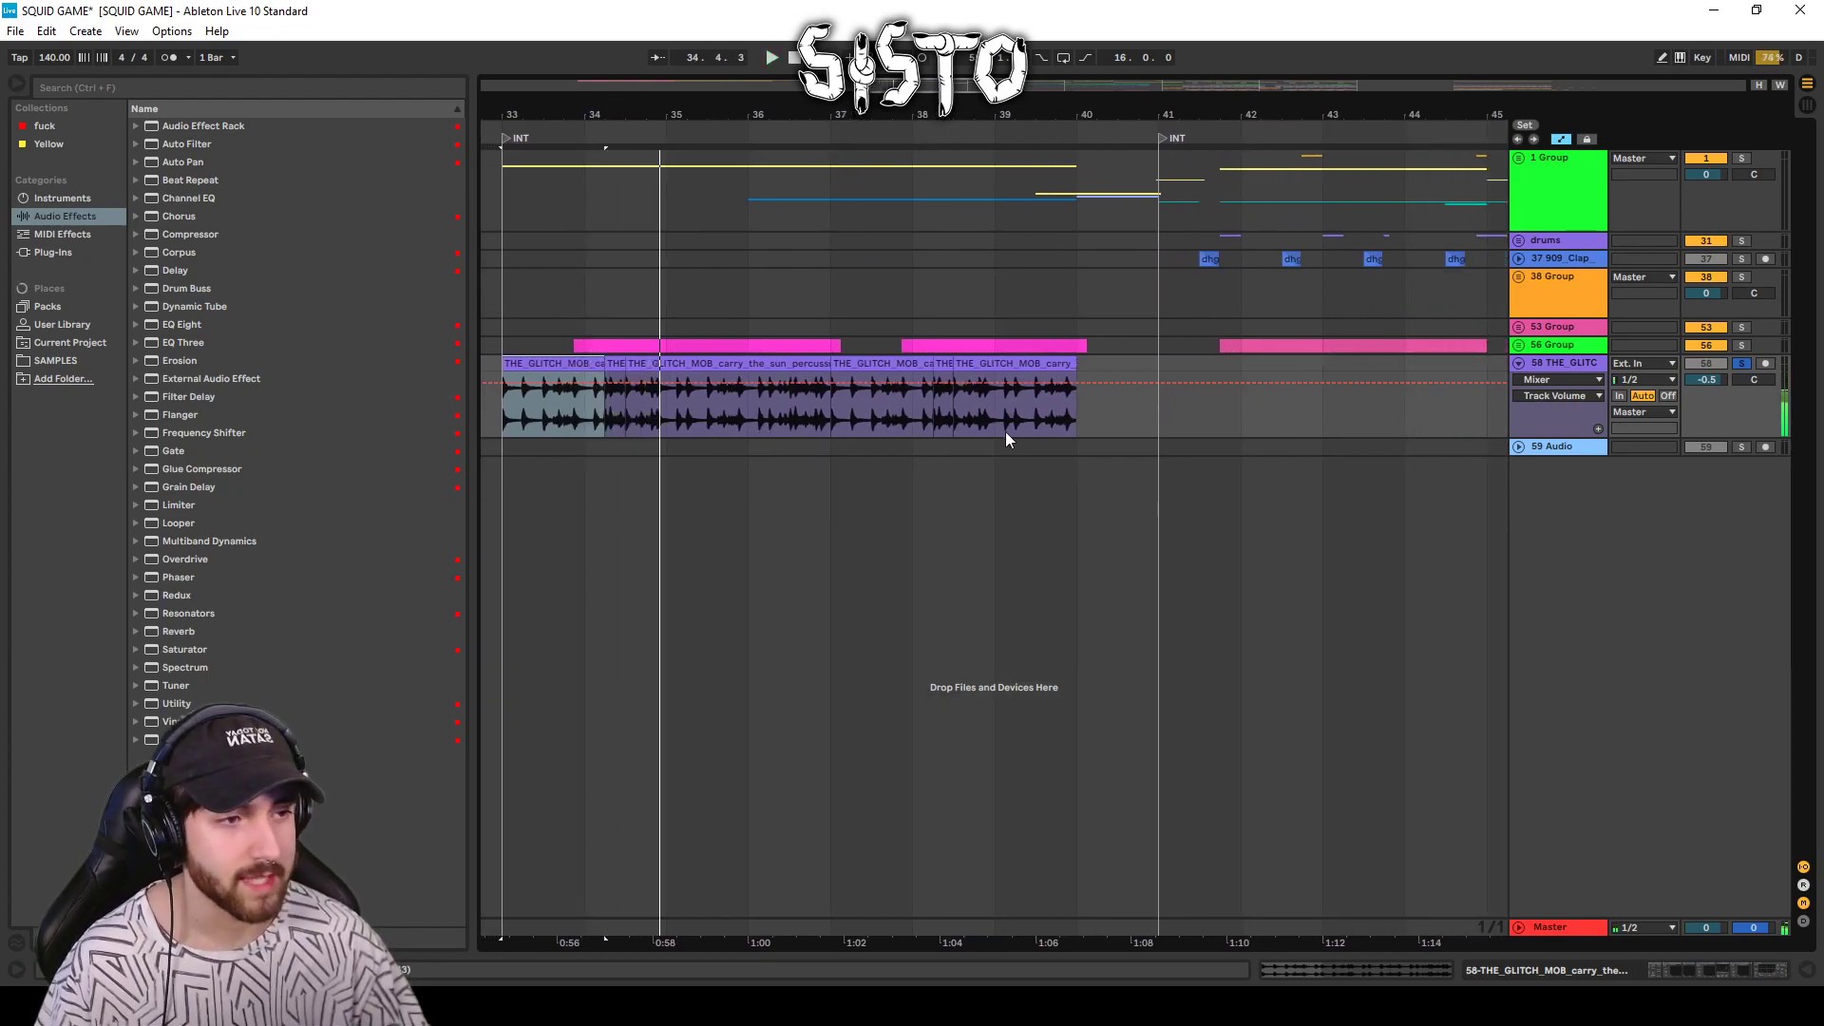
left_click(500, 424)
key("space")
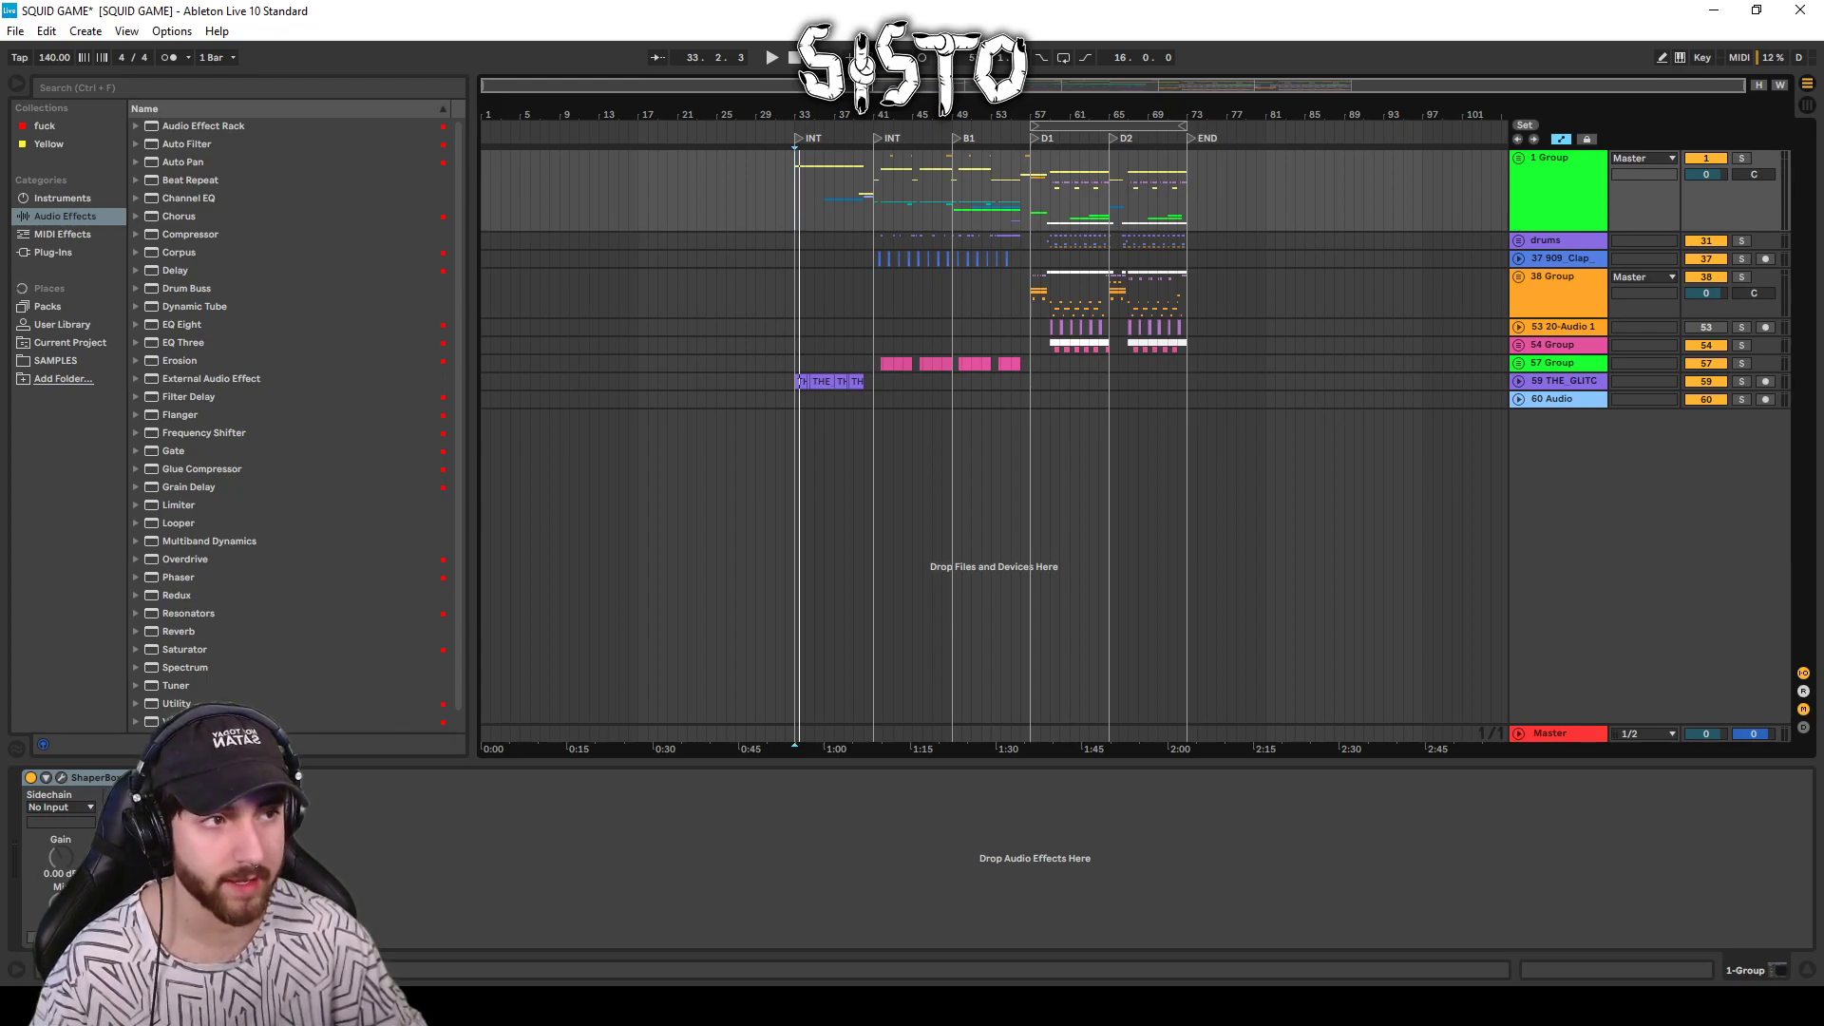
Play the full arrangement with all tracks from the intro at bar 33.
key("space")
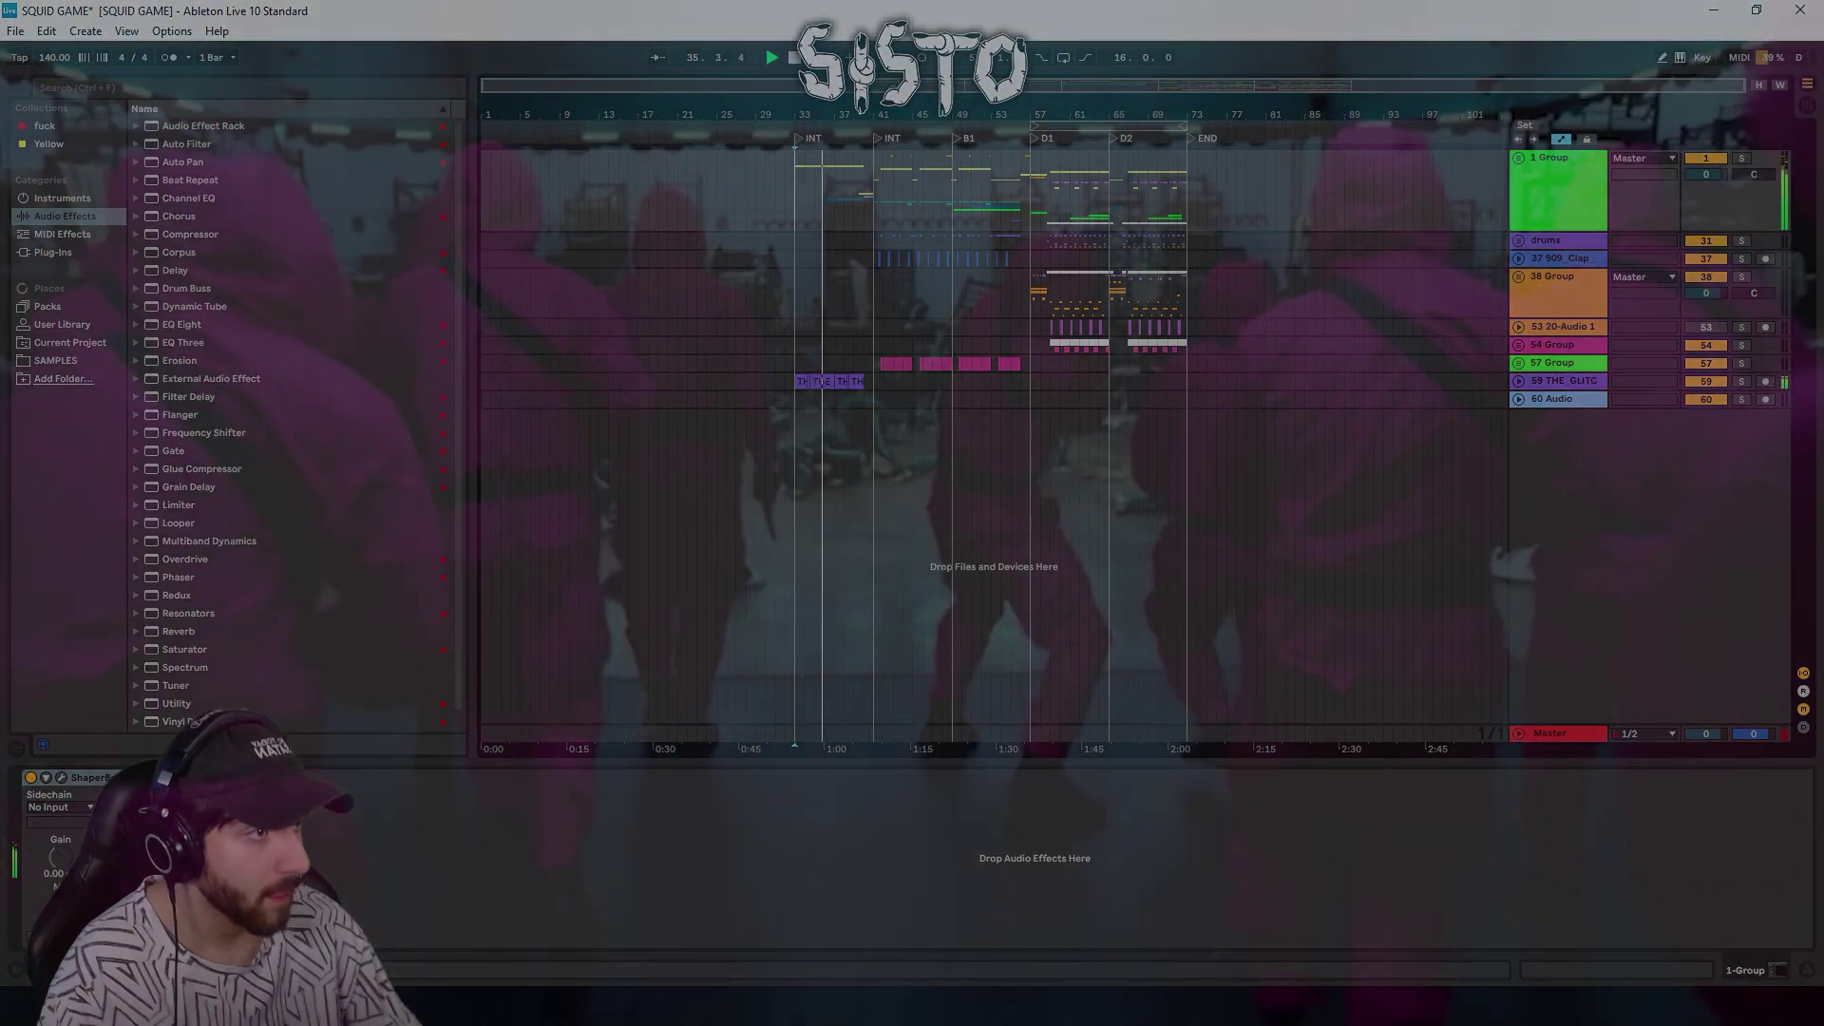
scroll(1047, 380, "up", 2)
left_click_drag(1049, 111, 1120, 112)
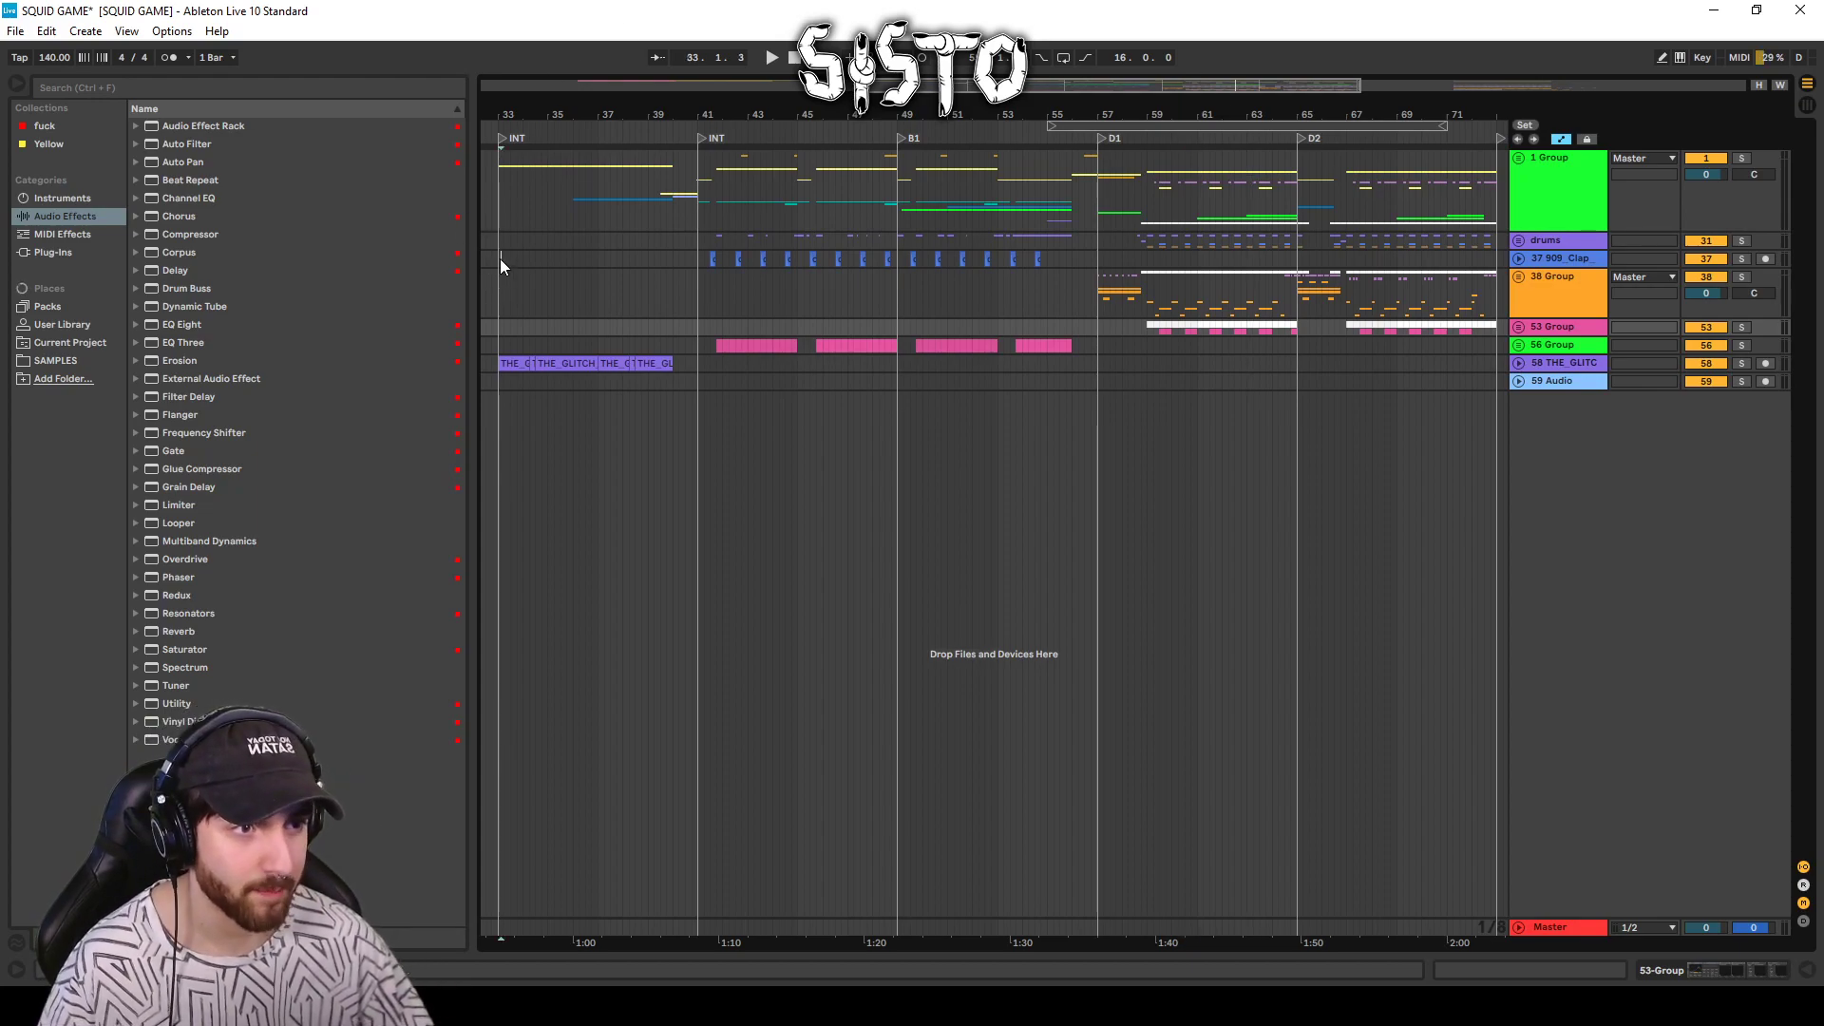
Place the insert marker near bar 36 on the drums group and switch the arrangement to a coarser grid.
left_click_drag(500, 259, 751, 344)
right_click(582, 247)
left_click(760, 395)
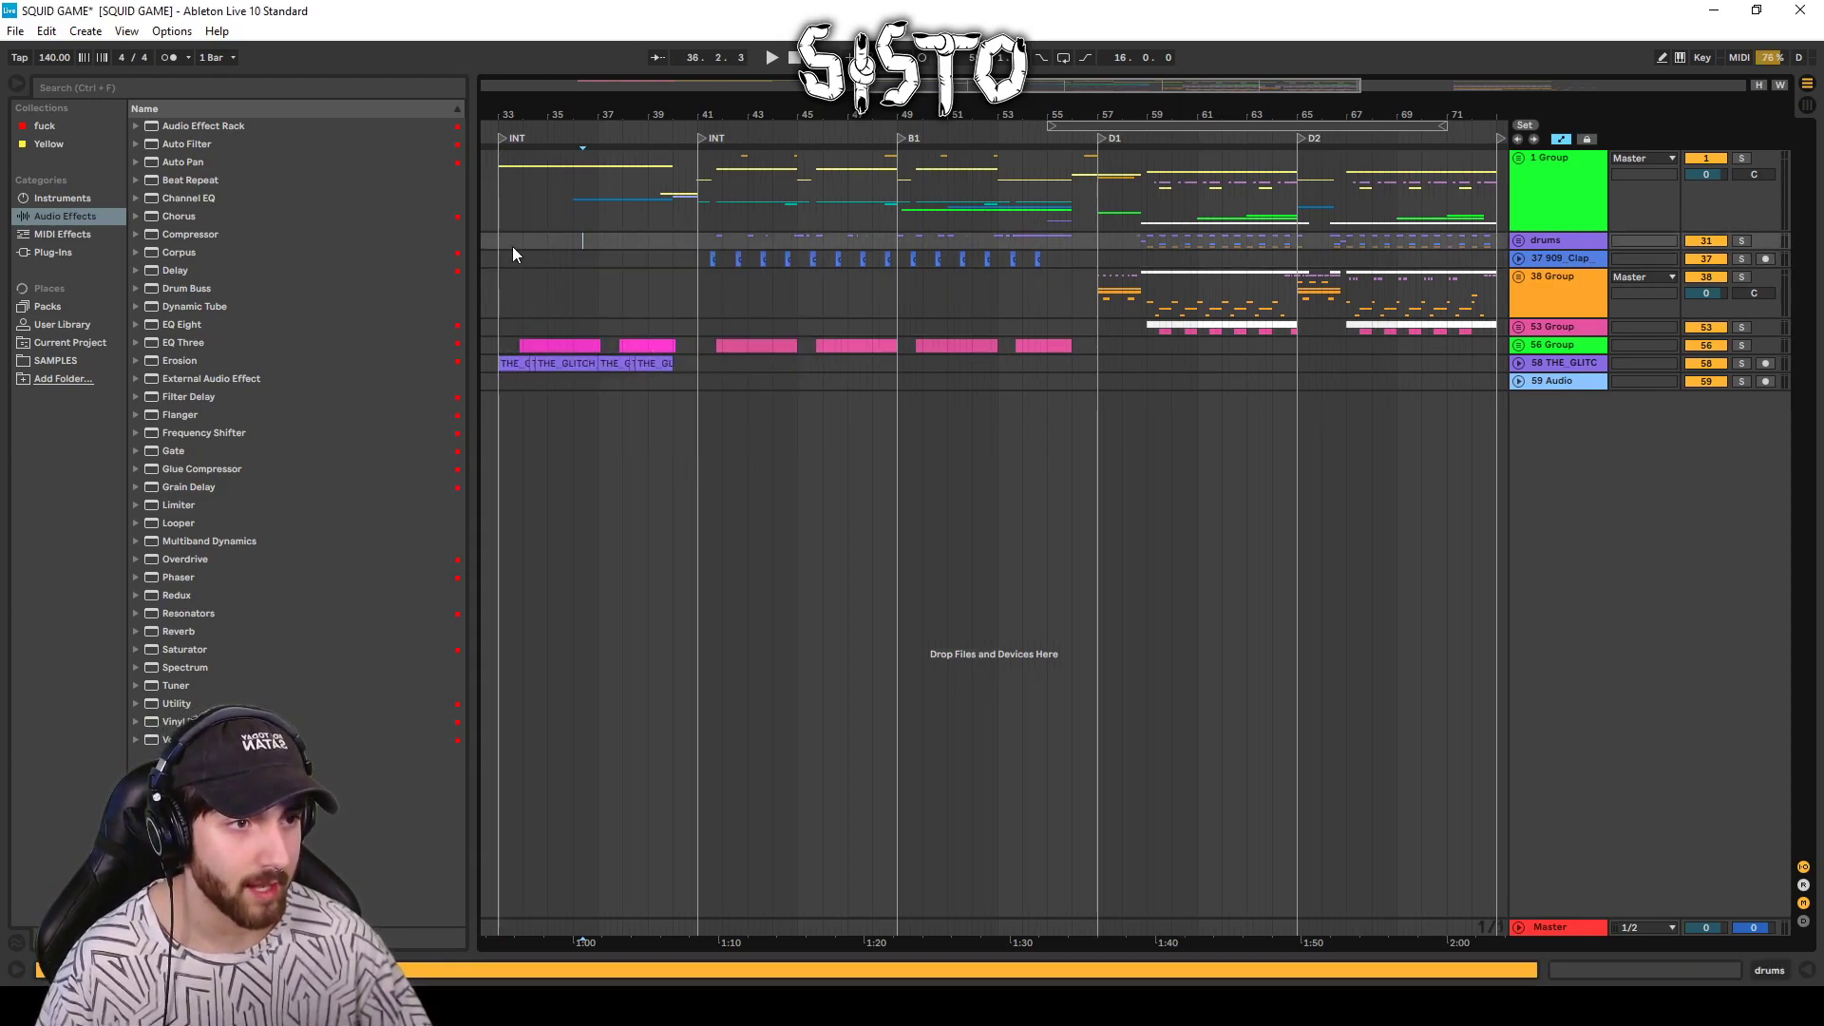